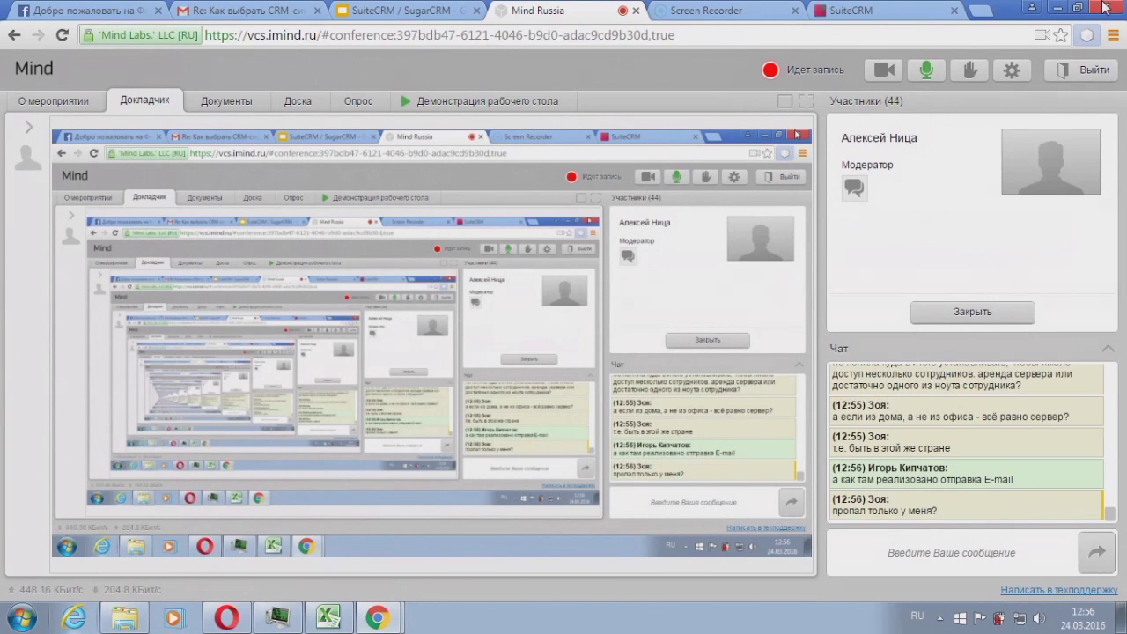
Step: Load the practice slide's SuiteCRM address in a new browser tab
click(1088, 34)
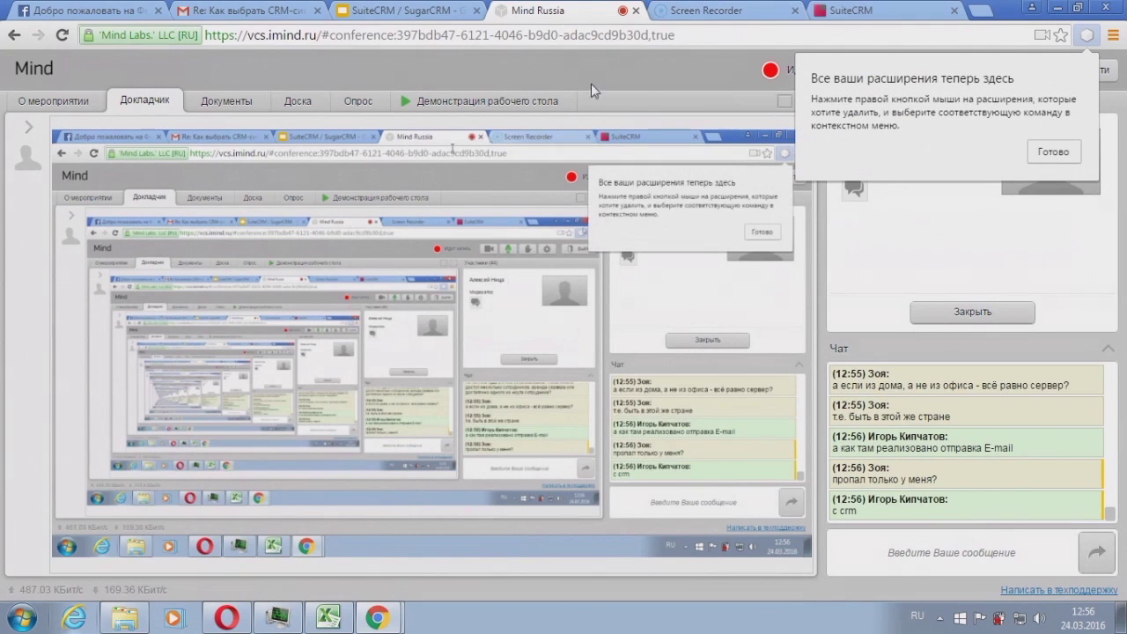
click(1046, 156)
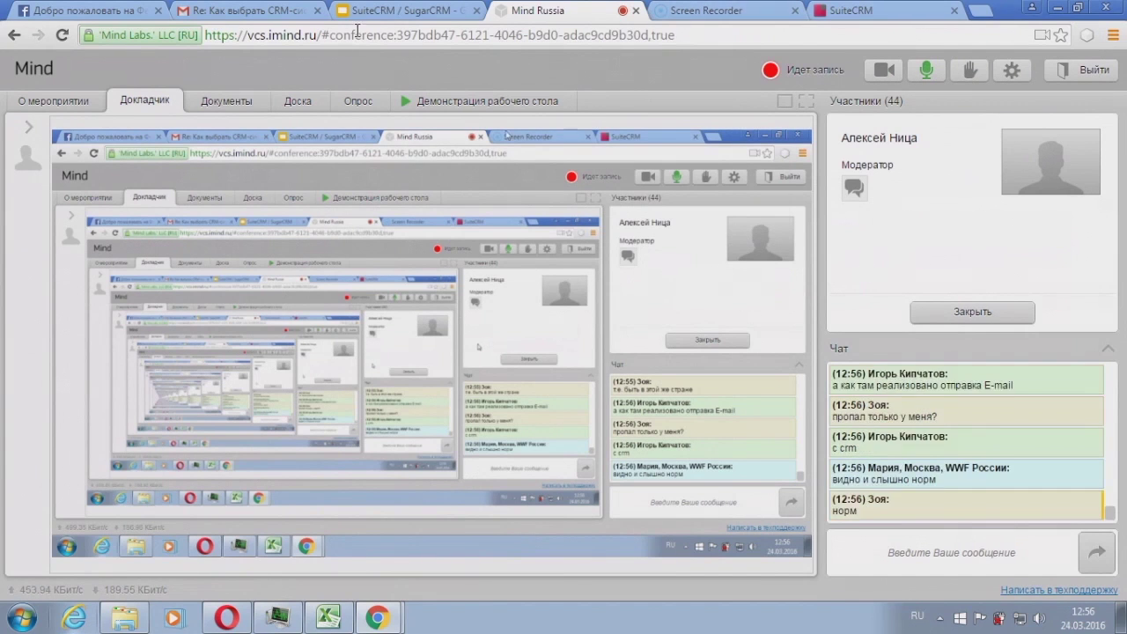
click(392, 16)
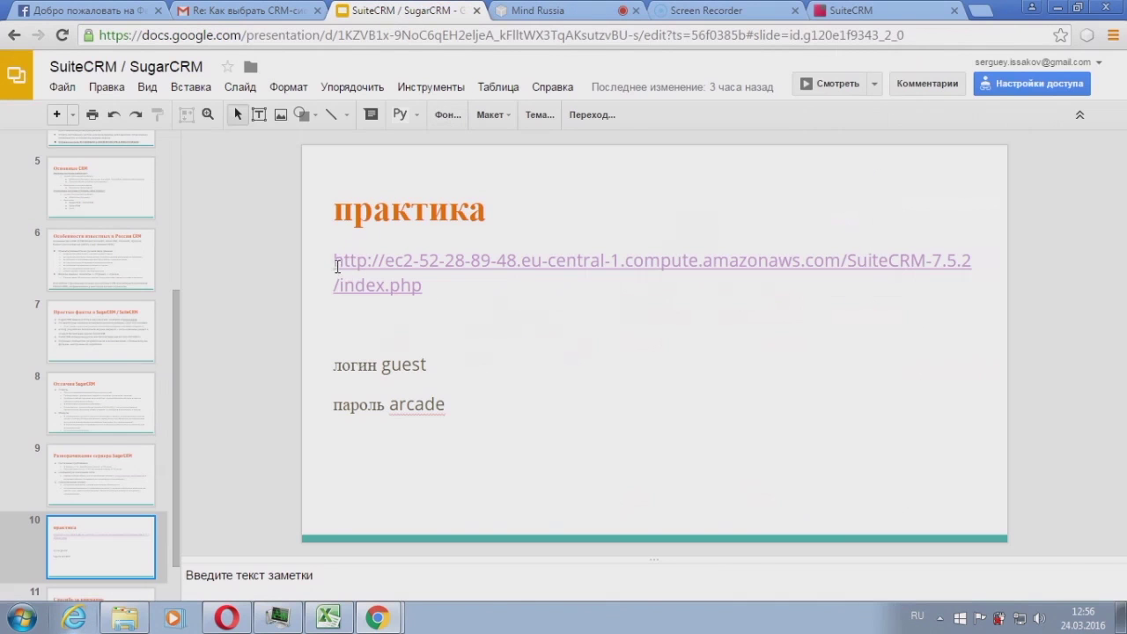
triple_click(336, 265)
key(ctrl+c)
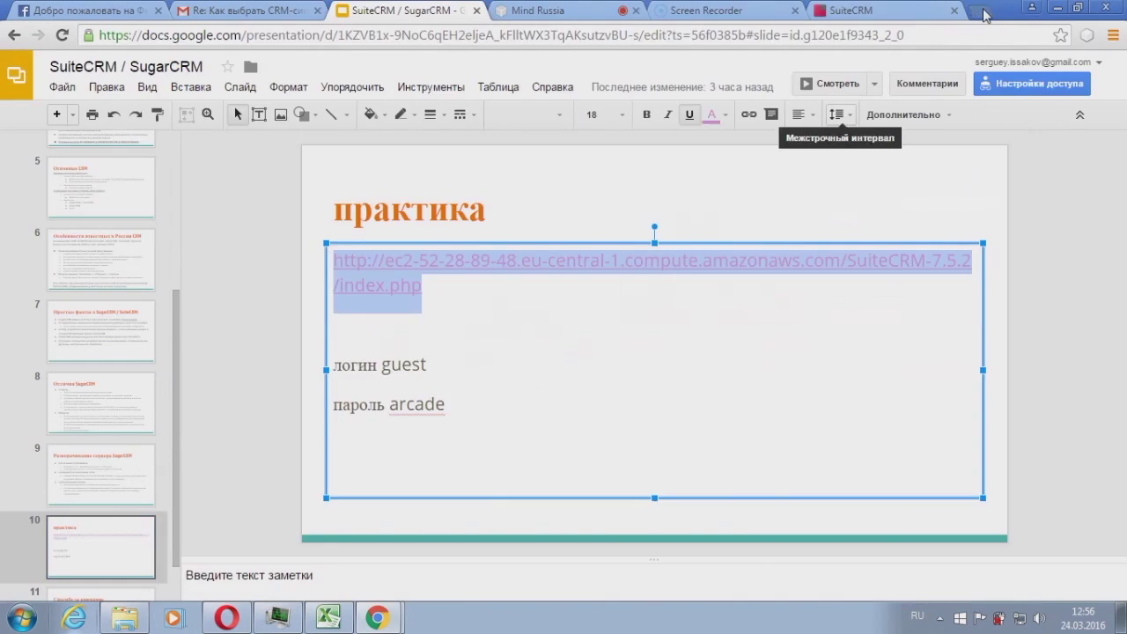
click(984, 16)
key(ctrl+v)
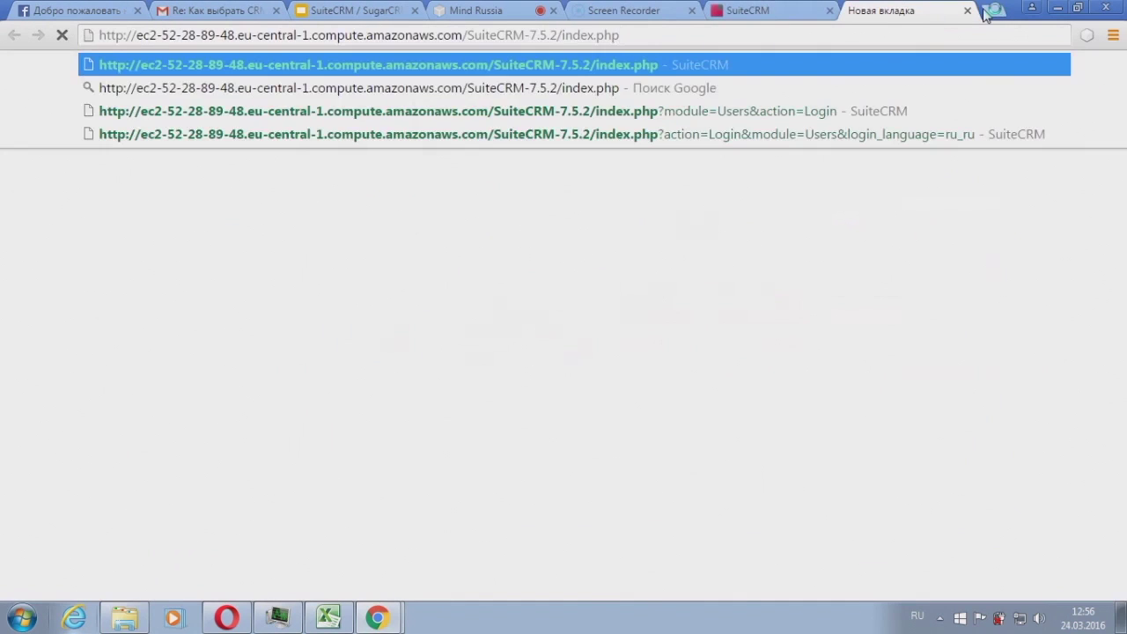
key(Return)
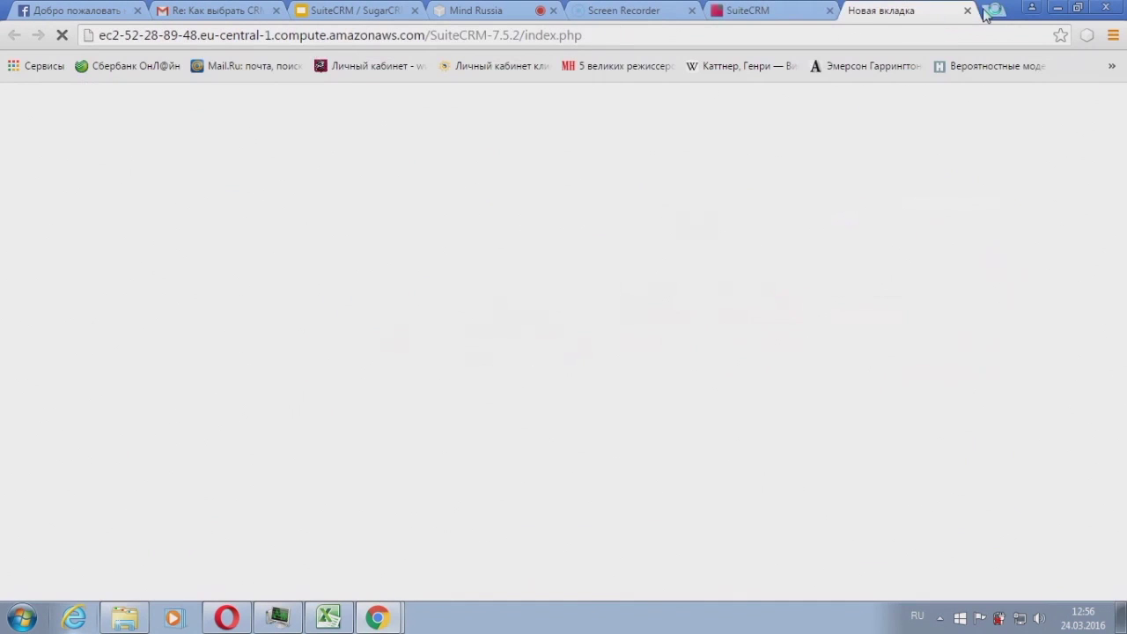
Step: Close the older duplicate SuiteCRM tab and check the conference page
click(784, 18)
click(875, 15)
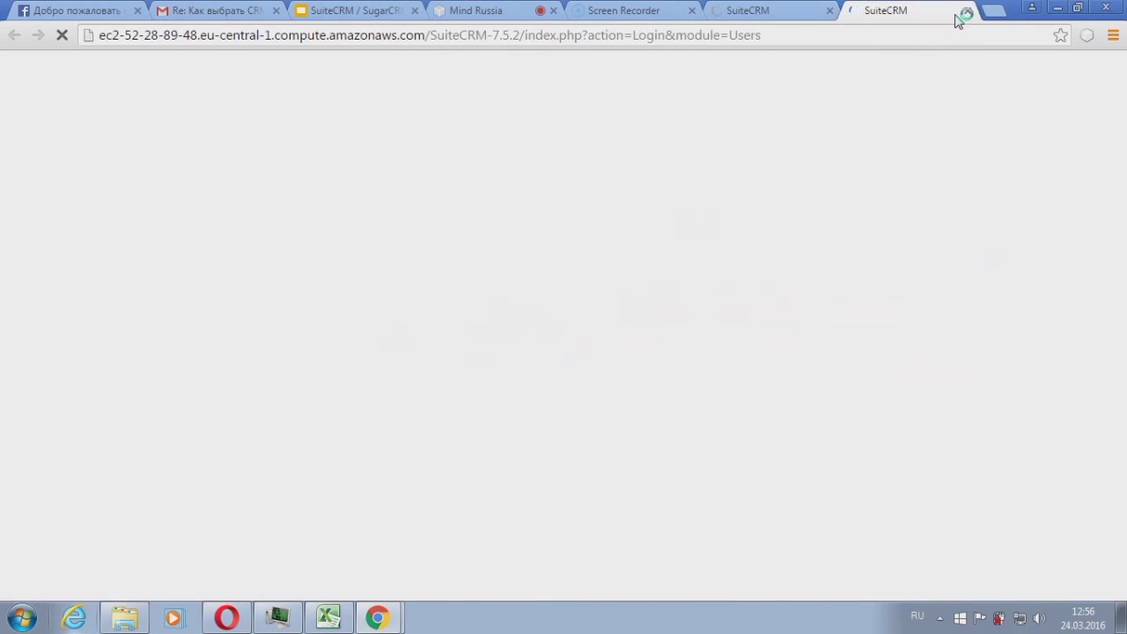
click(803, 12)
click(828, 12)
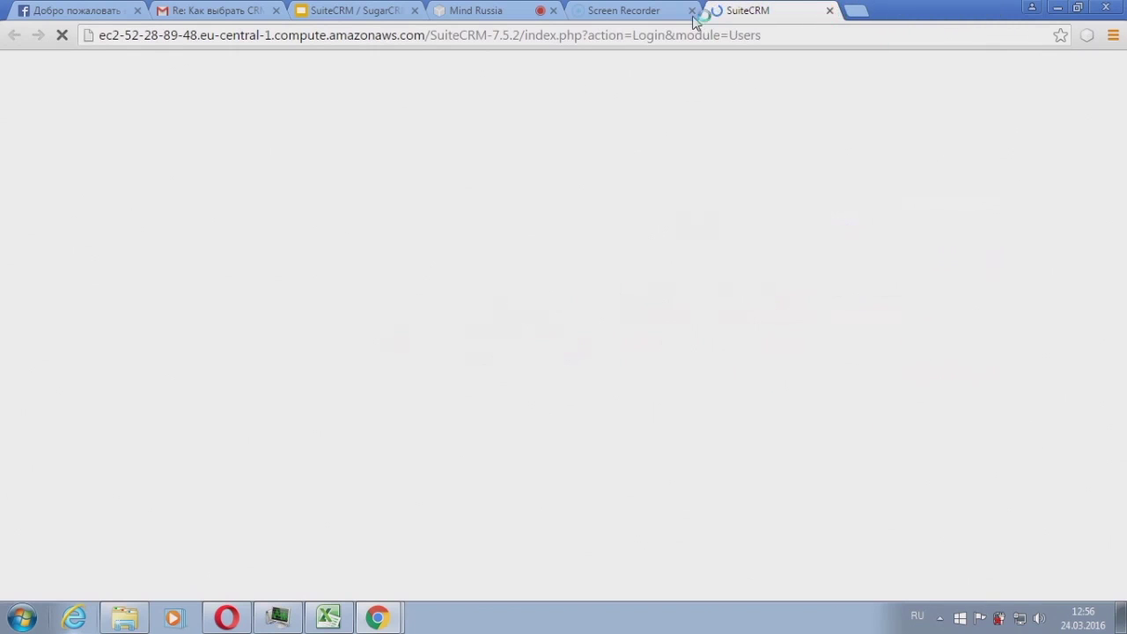
click(478, 16)
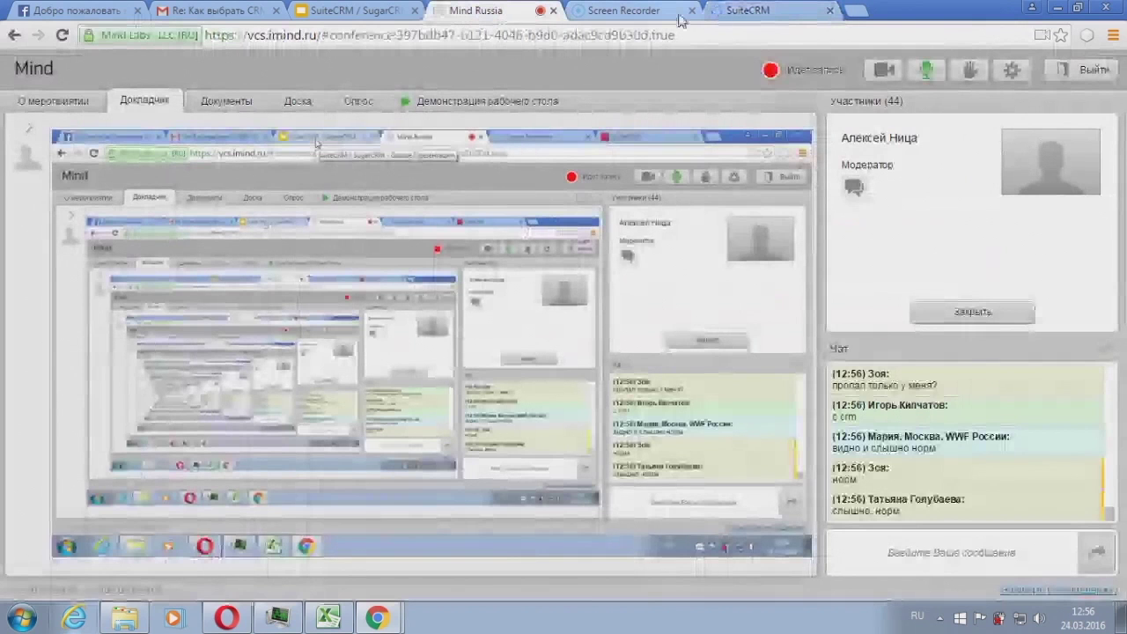
Step: Log in to SuiteCRM with the interface language set to Русский - Russian
click(860, 16)
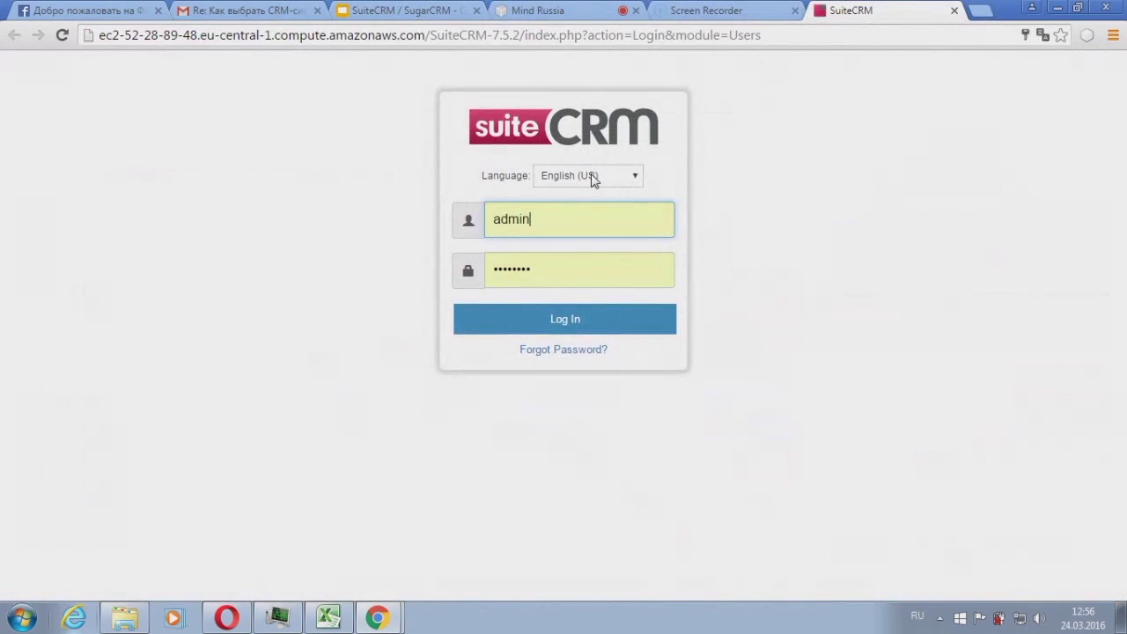
click(594, 178)
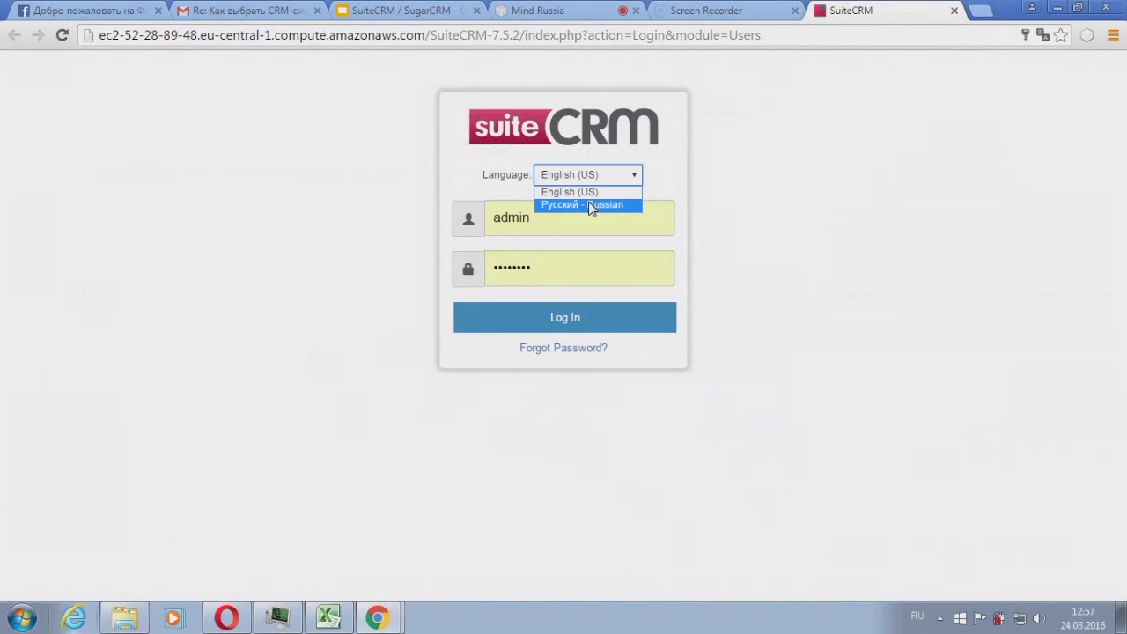
click(590, 206)
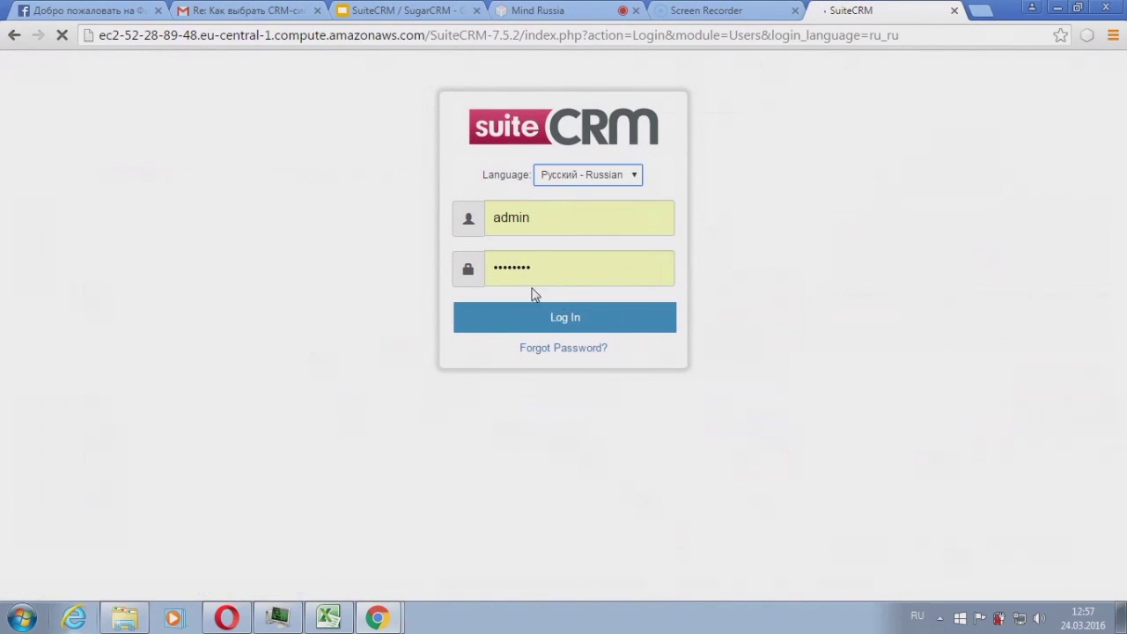
click(547, 319)
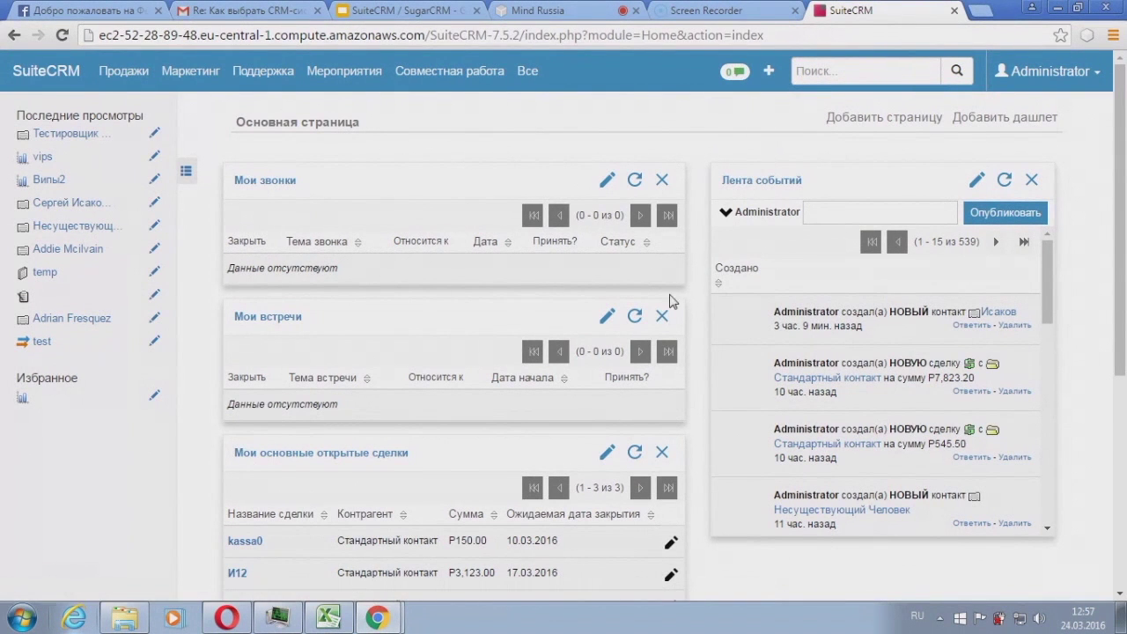
scroll(407, 407, down, 1)
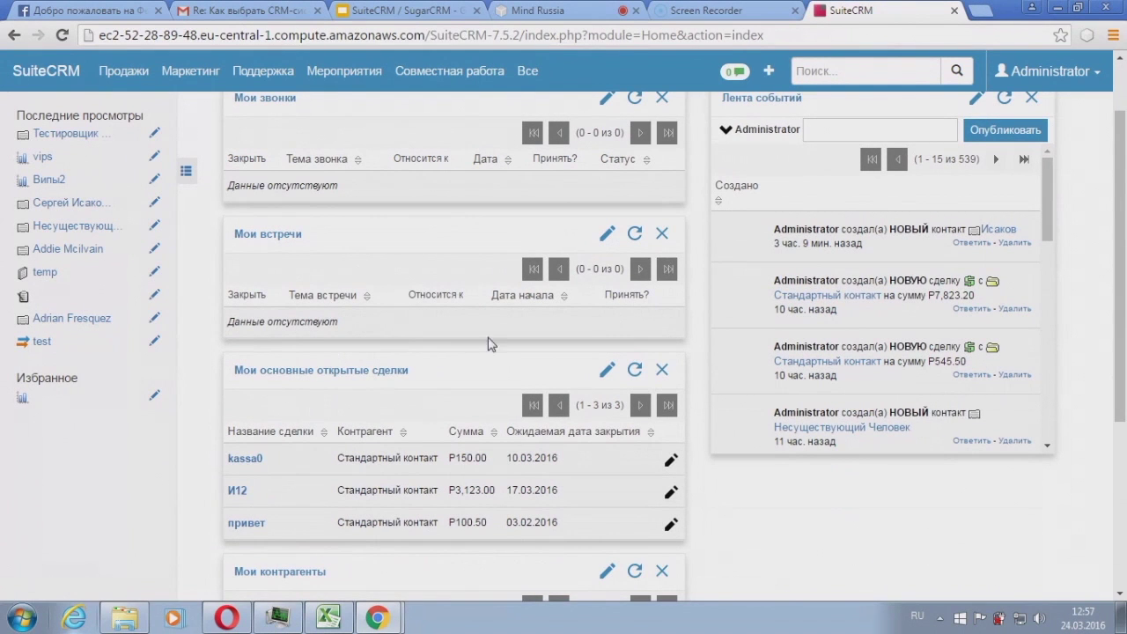
scroll(539, 297, up, 1)
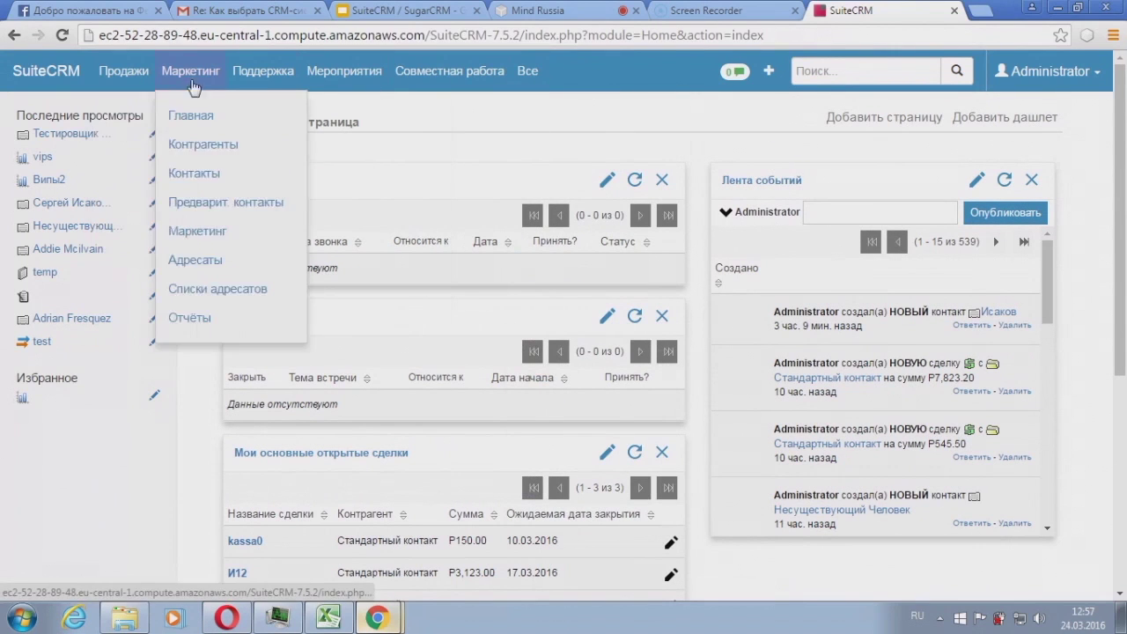
mouse_move(449, 73)
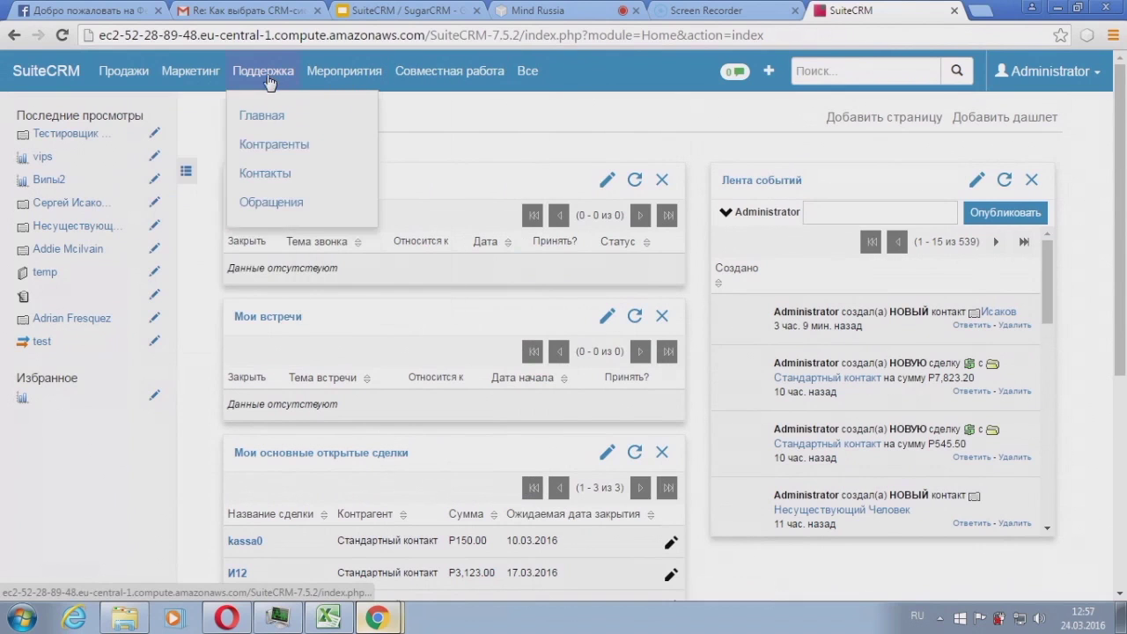
mouse_move(143, 78)
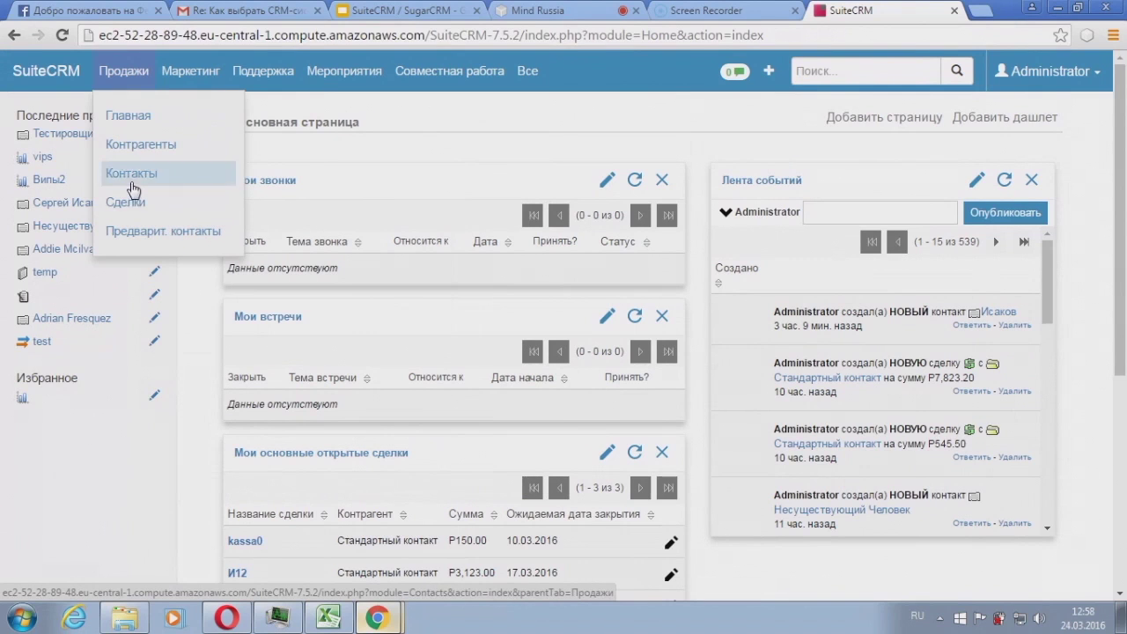
mouse_move(196, 70)
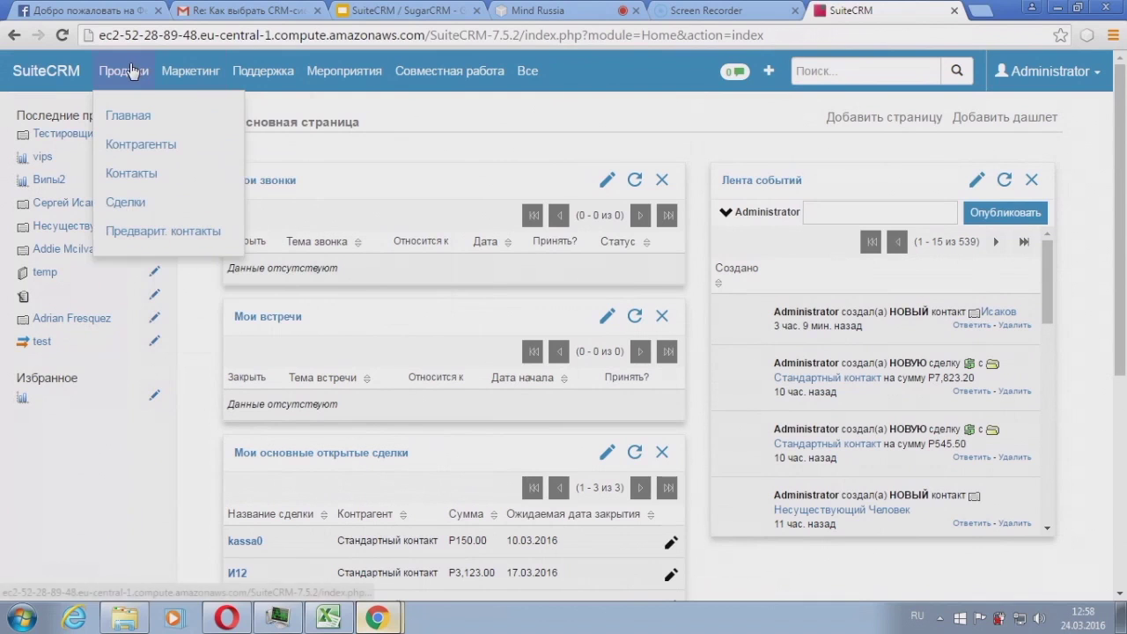
Step: Open Контакты and clear the Тест surname filter to list all 215 contacts
click(154, 180)
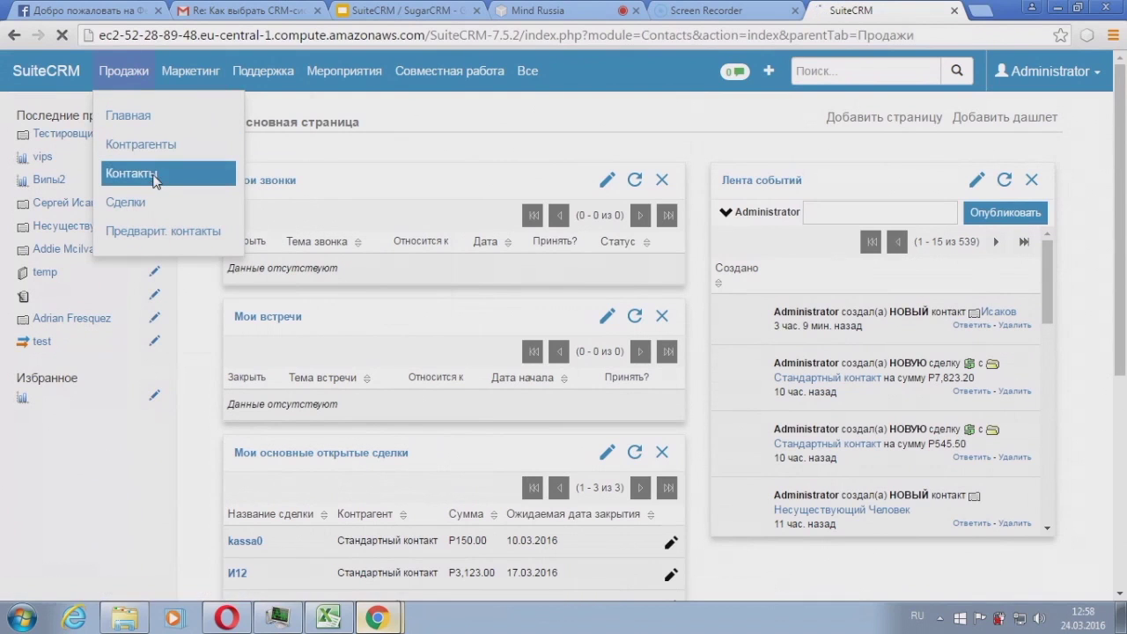
scroll(550, 323, down, 2)
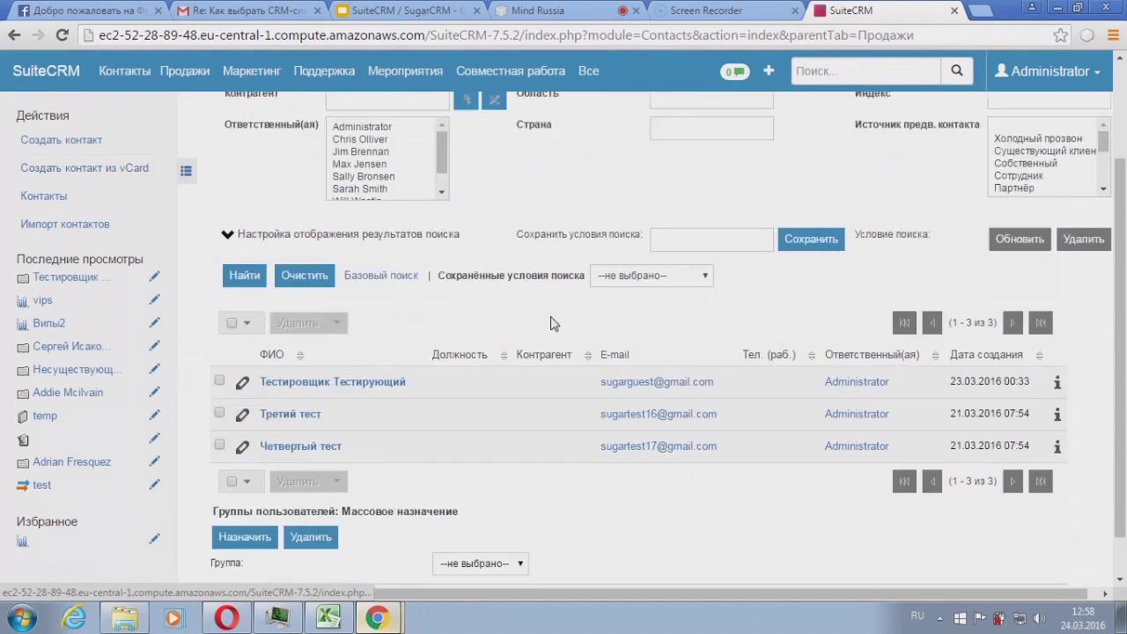
scroll(300, 228, up, 2)
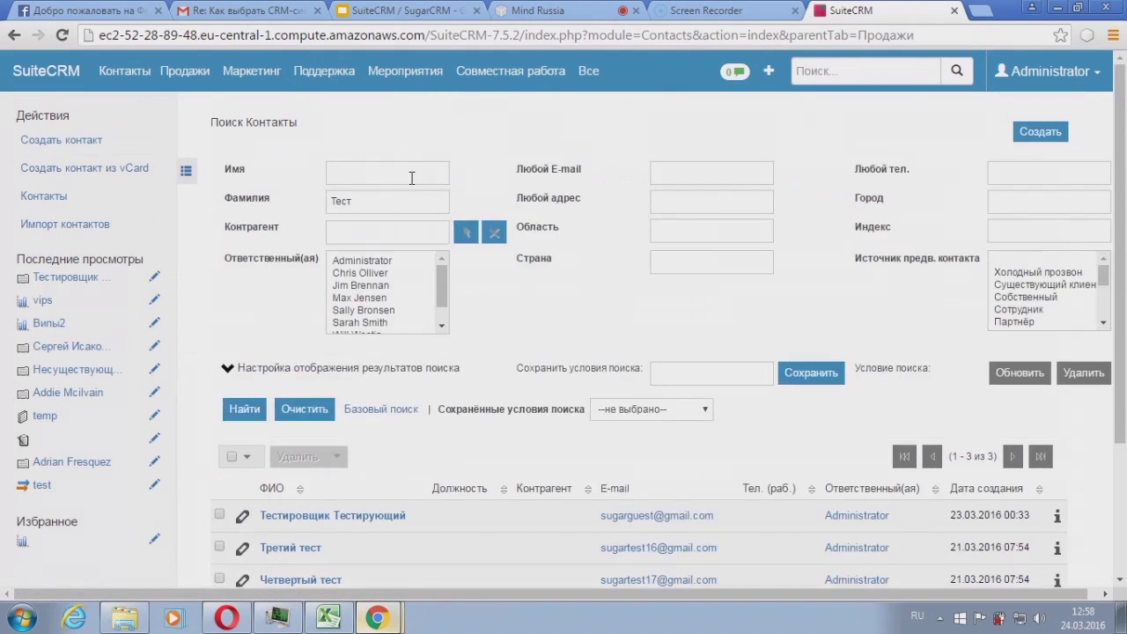
click(305, 409)
click(246, 412)
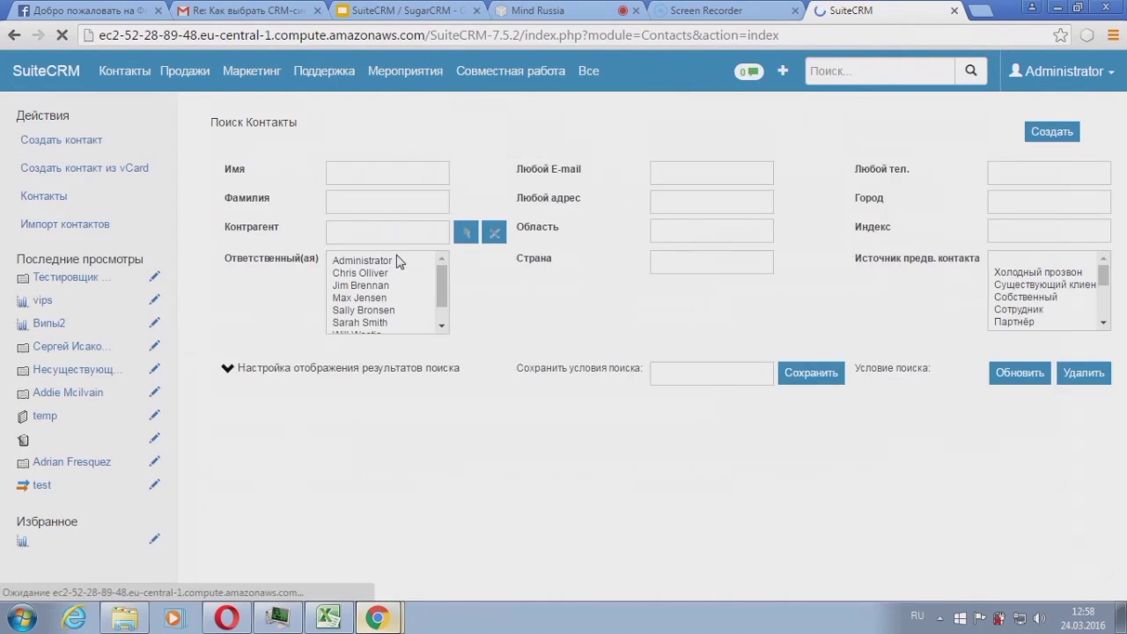
scroll(528, 317, down, 2)
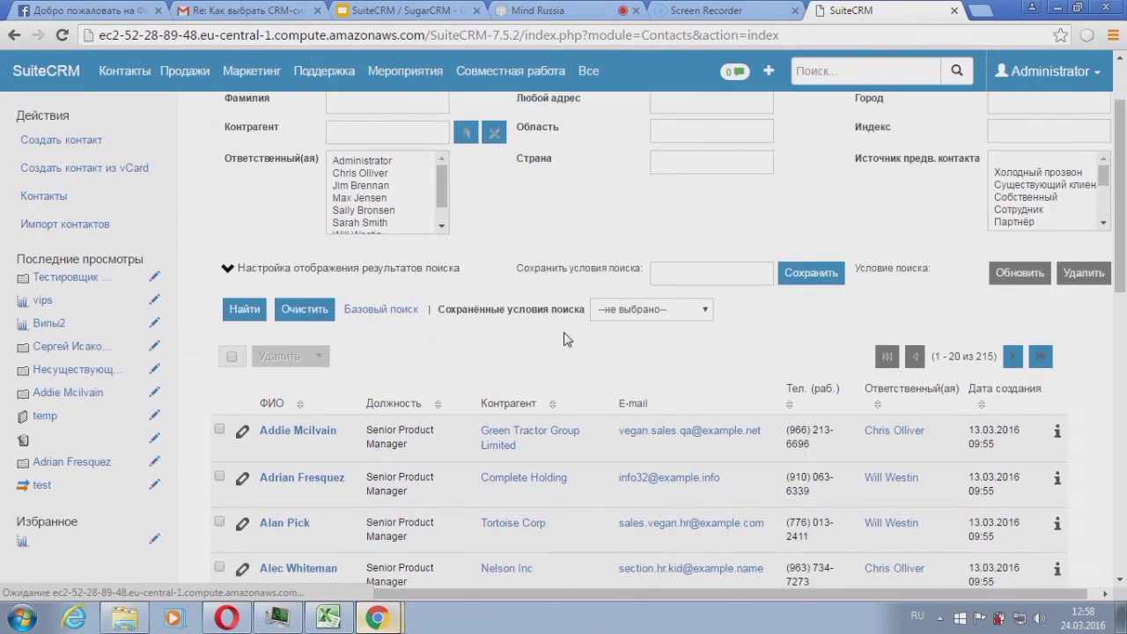
scroll(565, 339, down, 2)
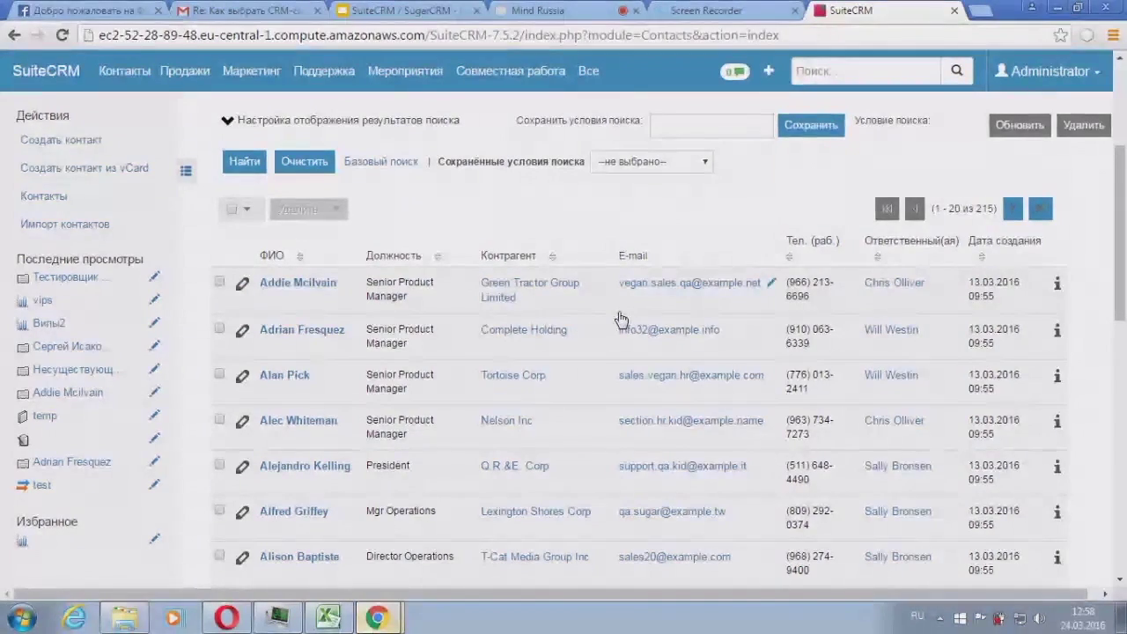
scroll(819, 275, up, 4)
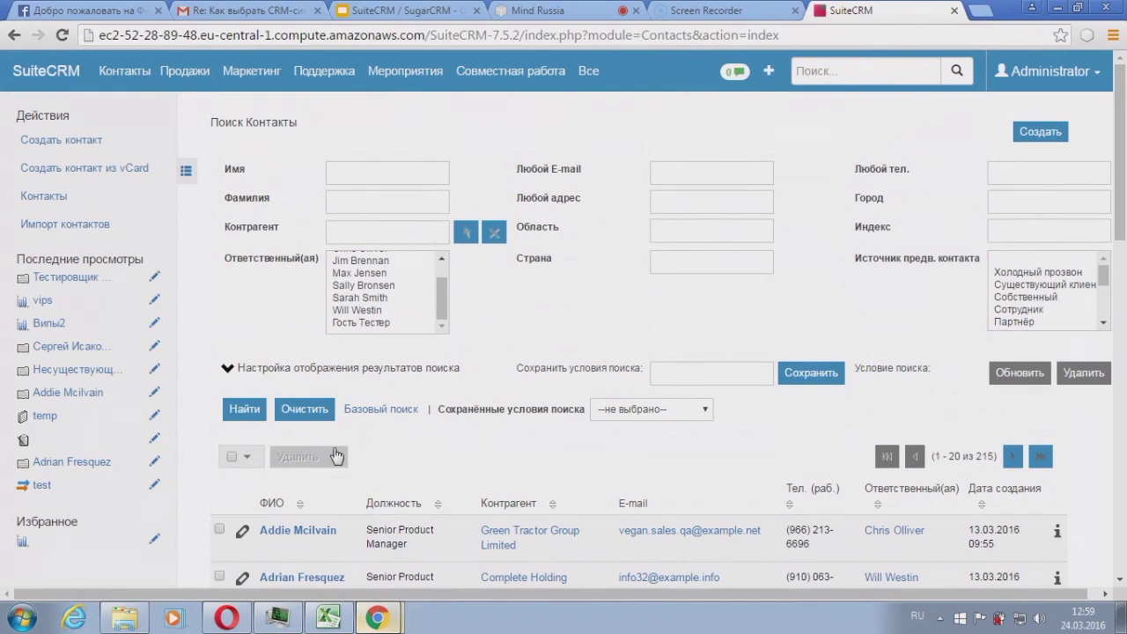
scroll(337, 453, down, 2)
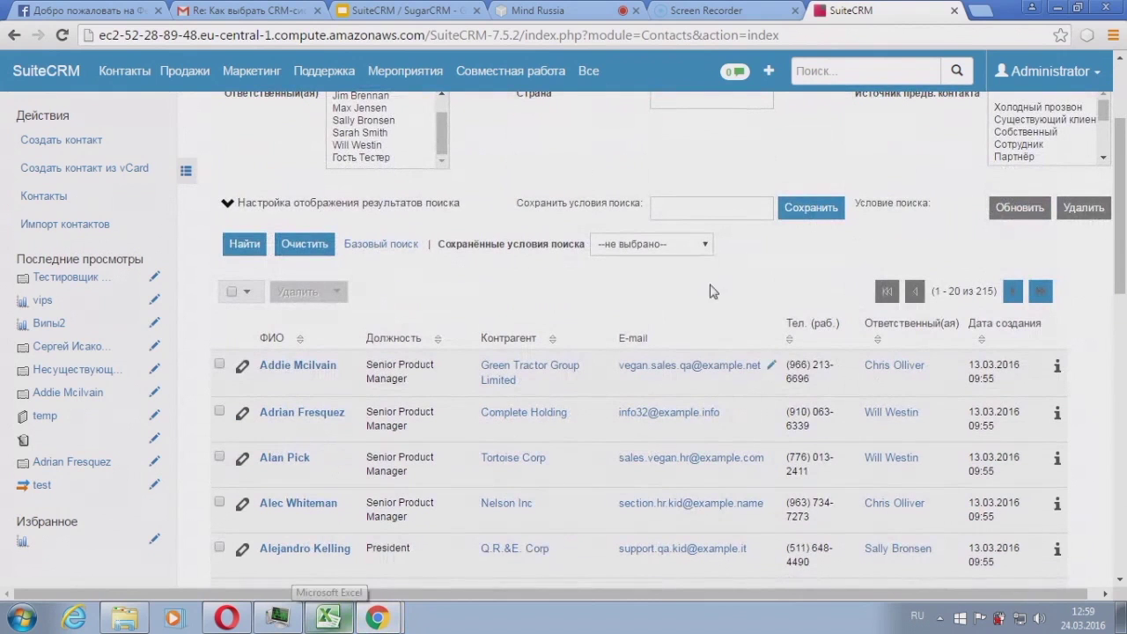
scroll(568, 229, up, 2)
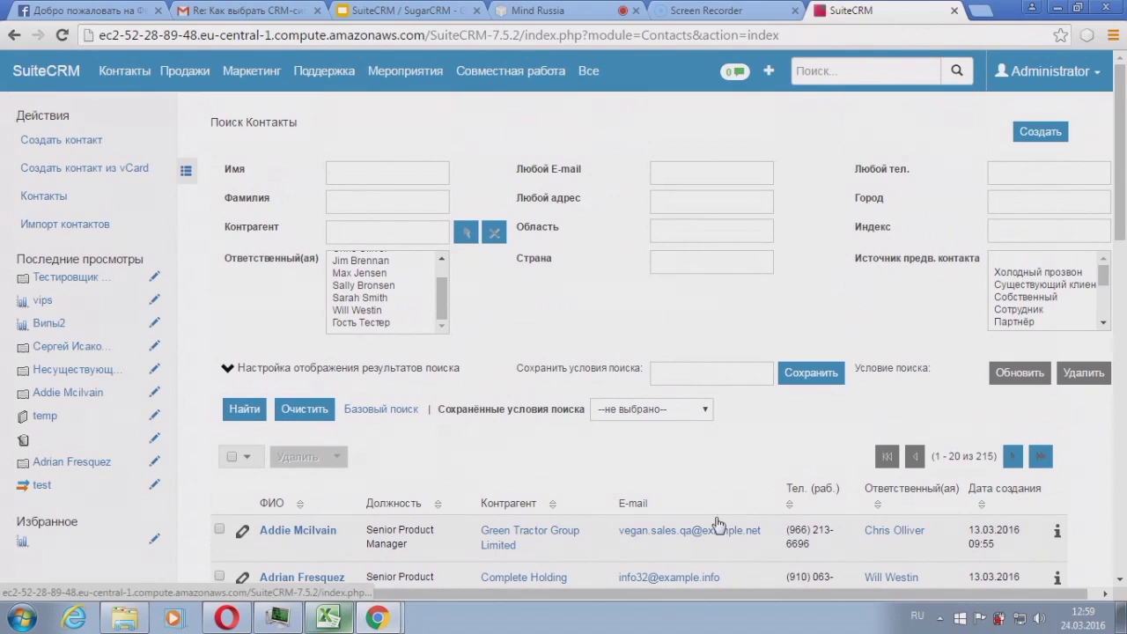
Step: Open the first contact's record in a new browser tab
right_click(297, 529)
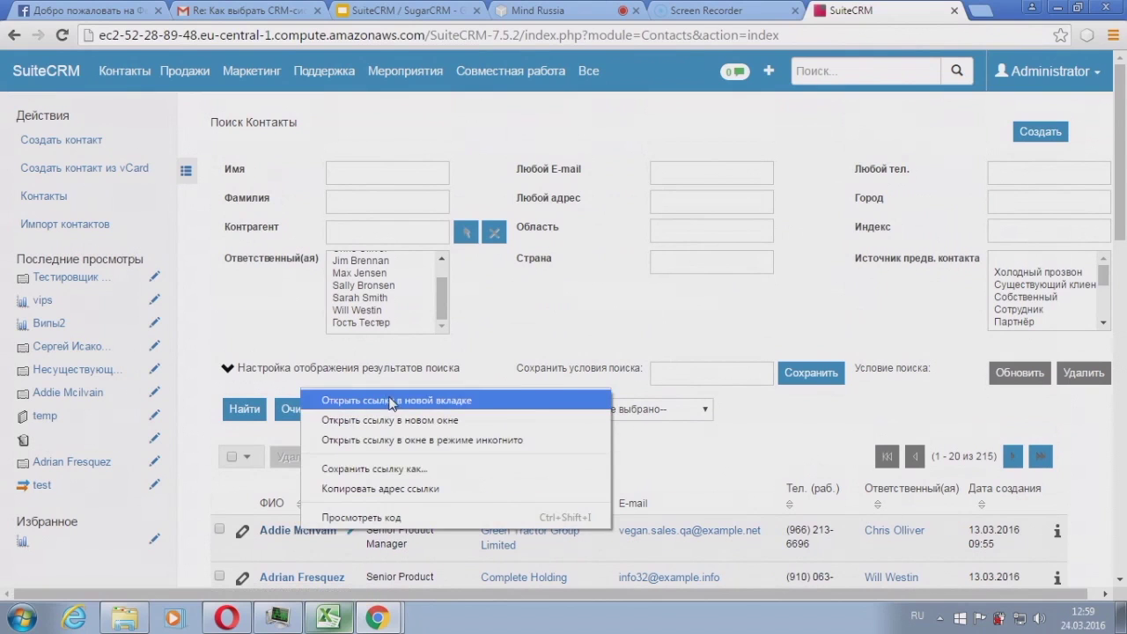
click(317, 399)
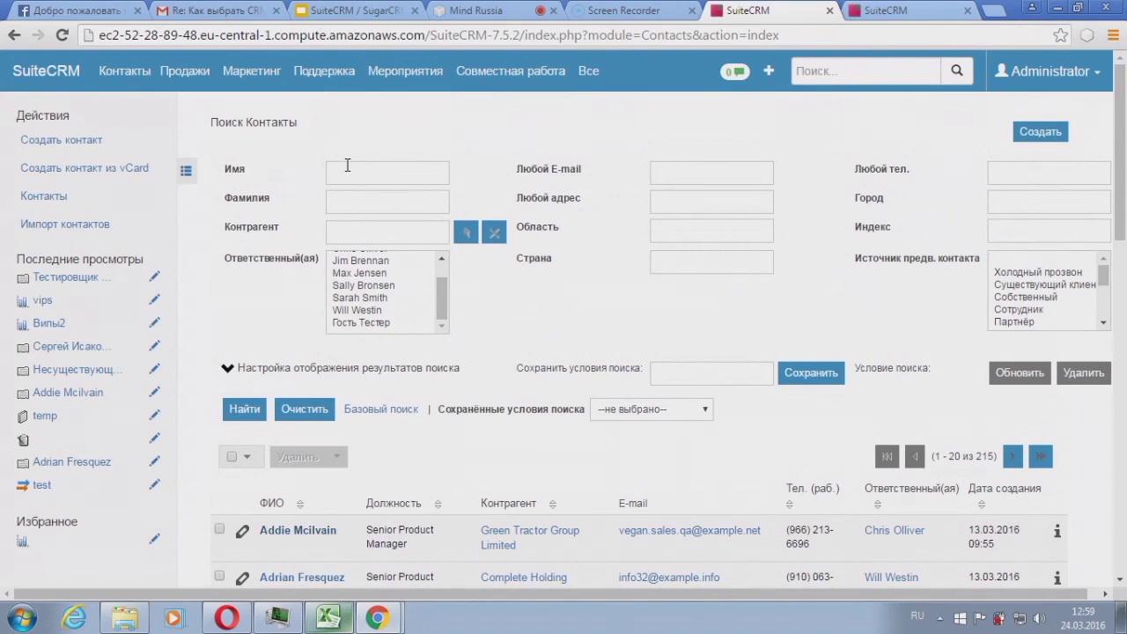
scroll(649, 411, down, 5)
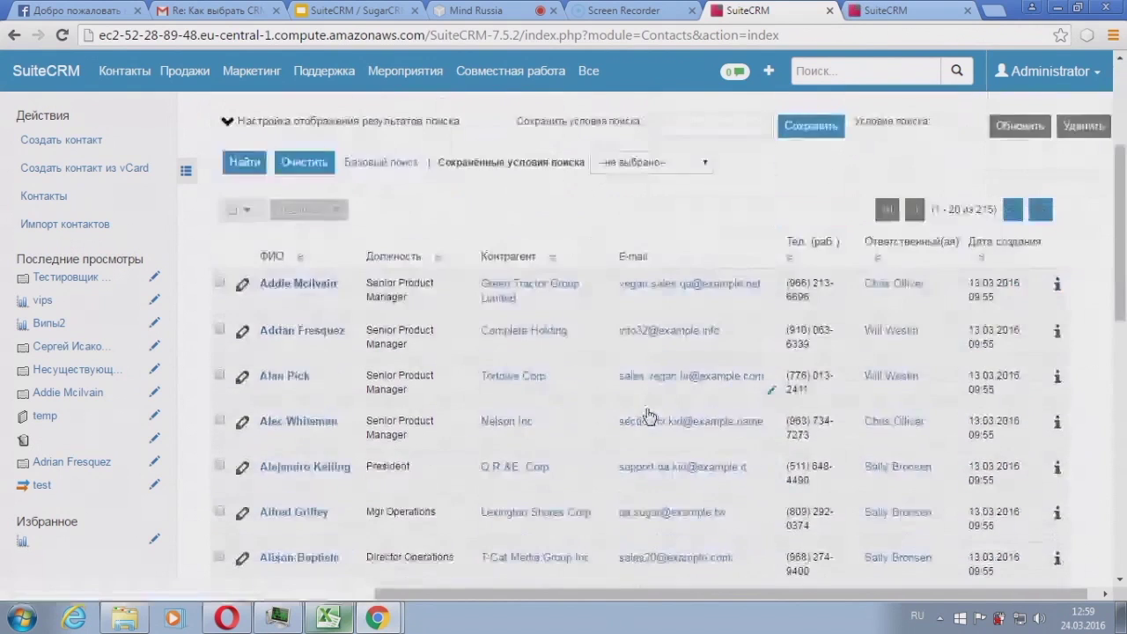
scroll(648, 416, up, 5)
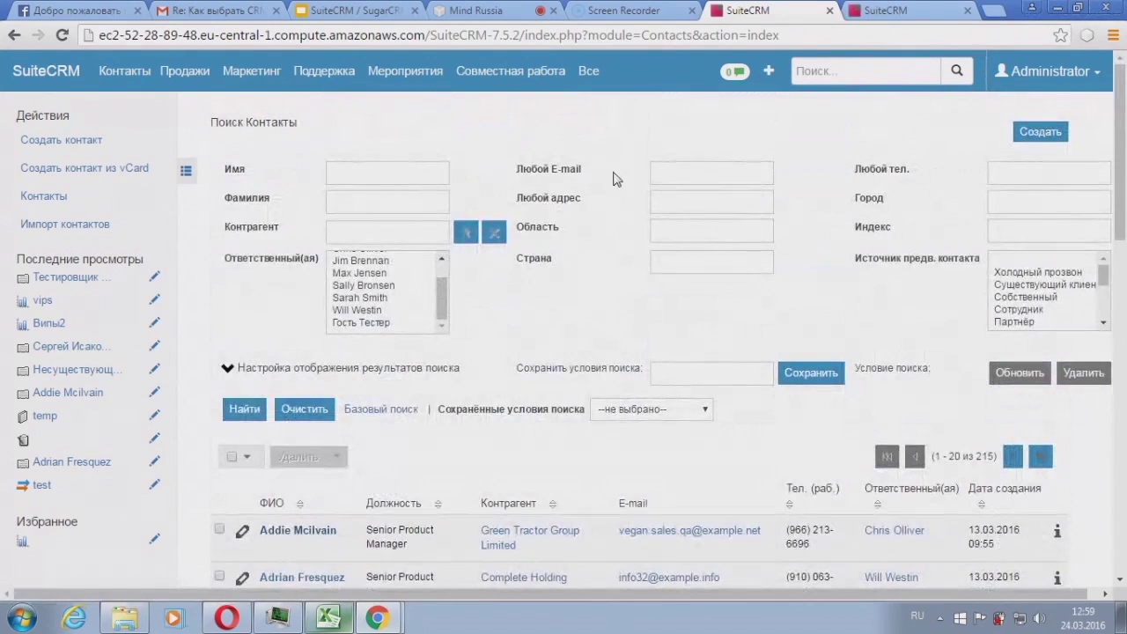
Step: Try a first-name search for 'Сер', then clear the search criteria
click(346, 176)
text(Сергей)
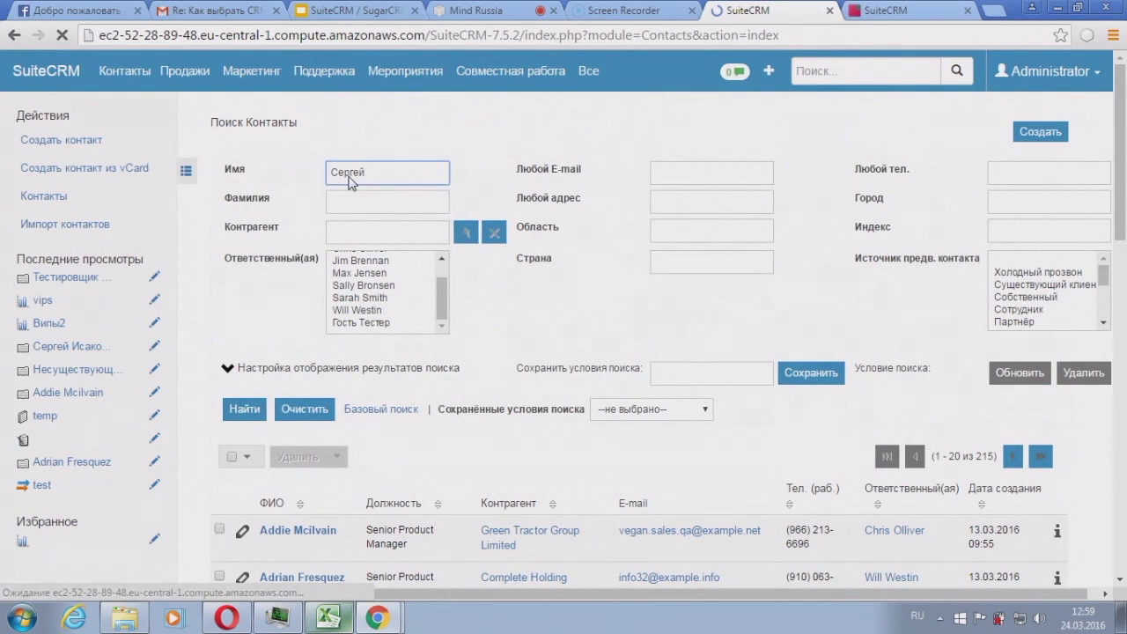
click(304, 409)
click(370, 172)
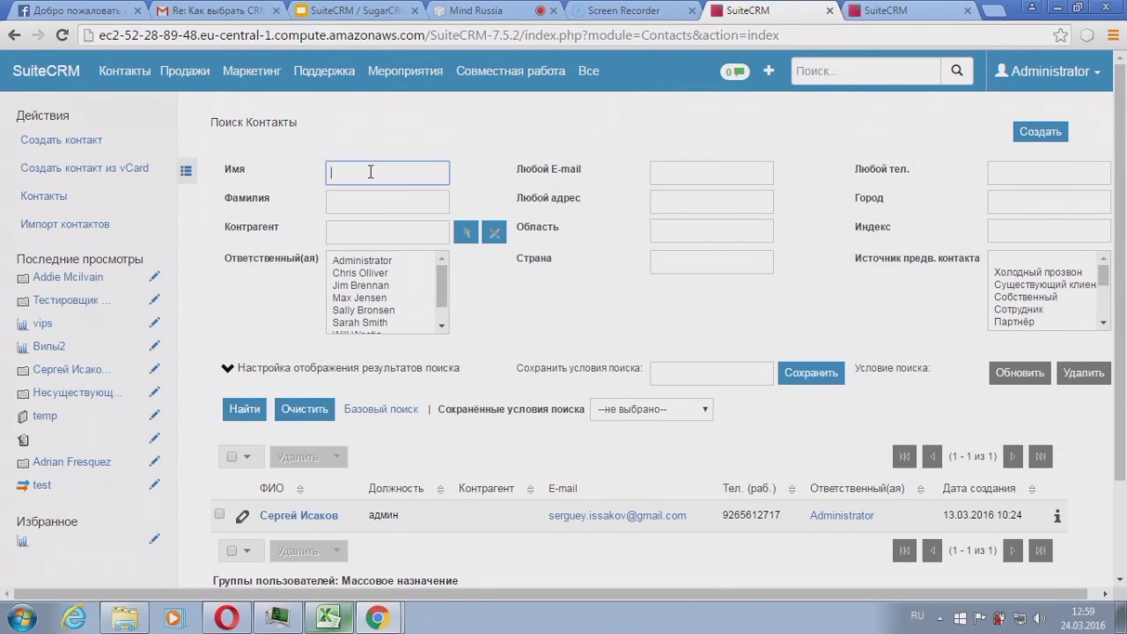
Step: Search contacts by Любой E-mail pattern %gmail%, returning five matches
click(689, 175)
text(%)
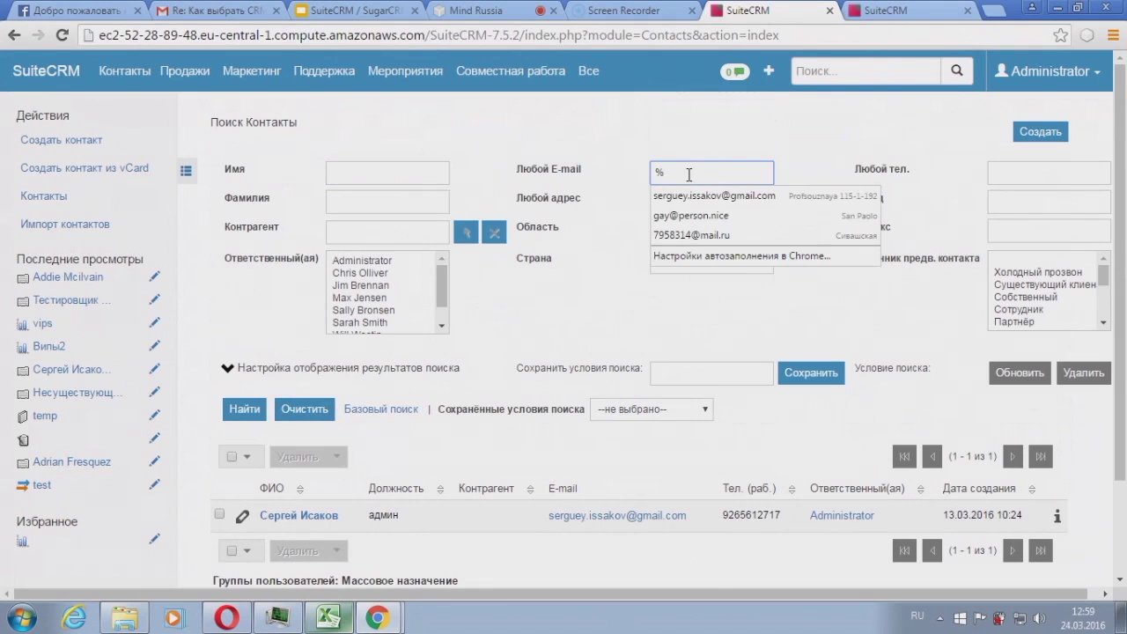
text(пьф)
key(BackSpace)
key(BackSpace)
key(BackSpace)
key(alt+shift)
text(gmail%)
key(Return)
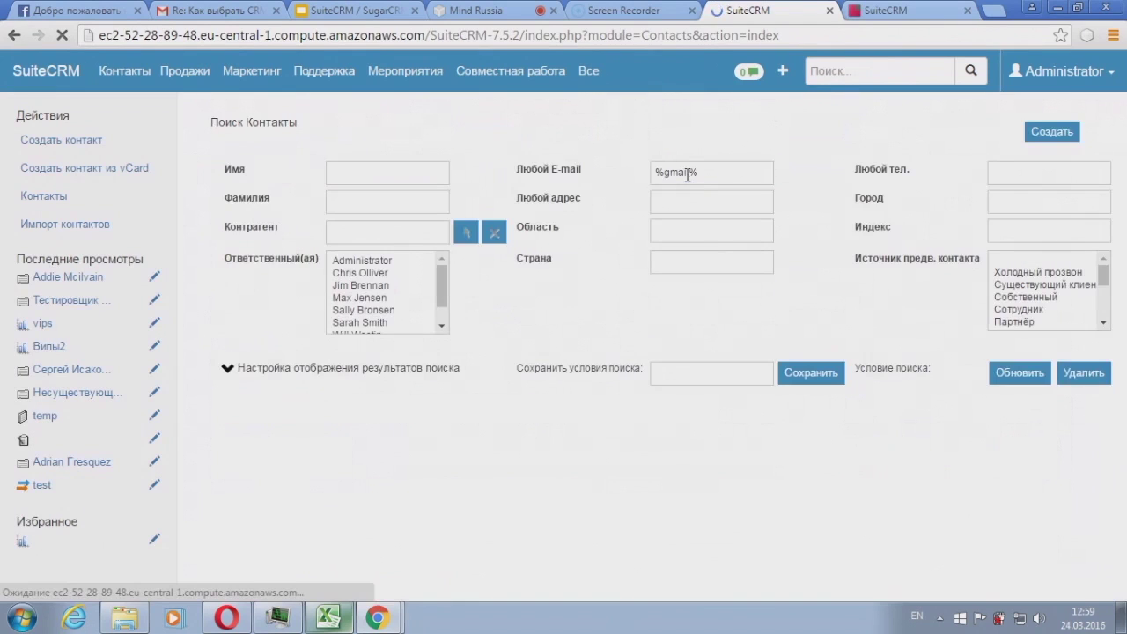
scroll(652, 352, down, 3)
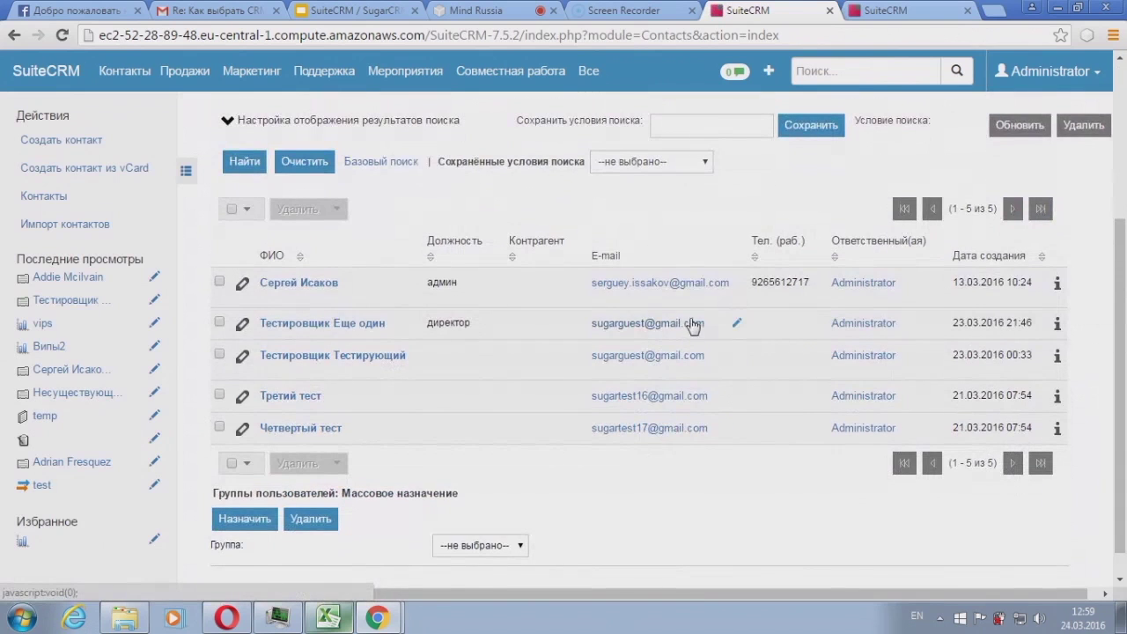
Step: Export all five gmail contacts to Контакты.csv and show it in Downloads
scroll(695, 322, up, 3)
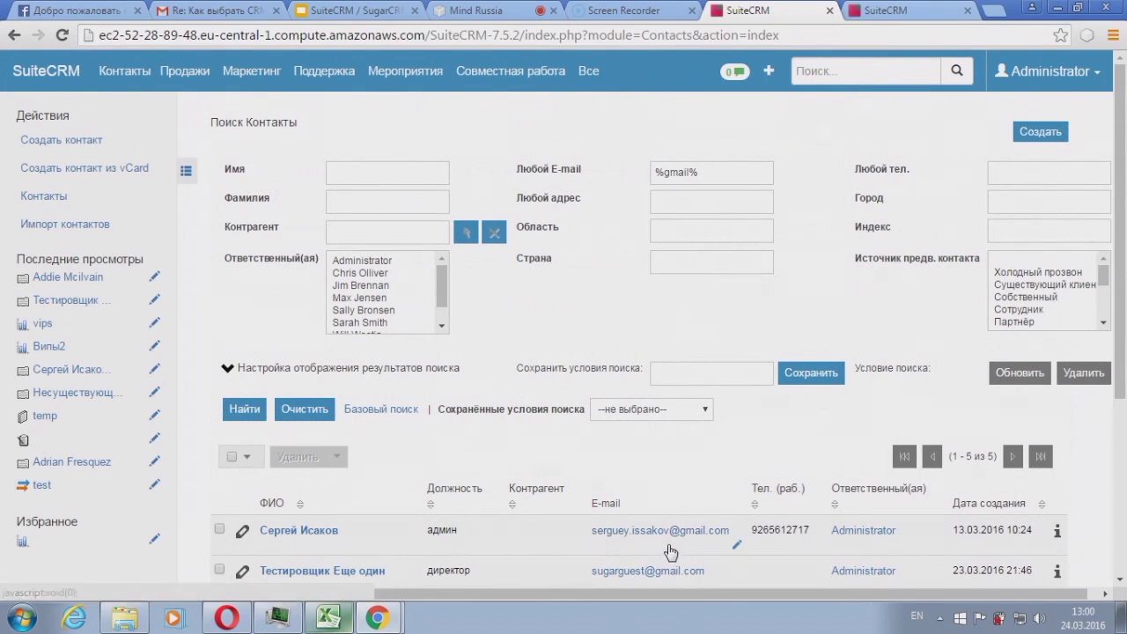
scroll(669, 551, down, 2)
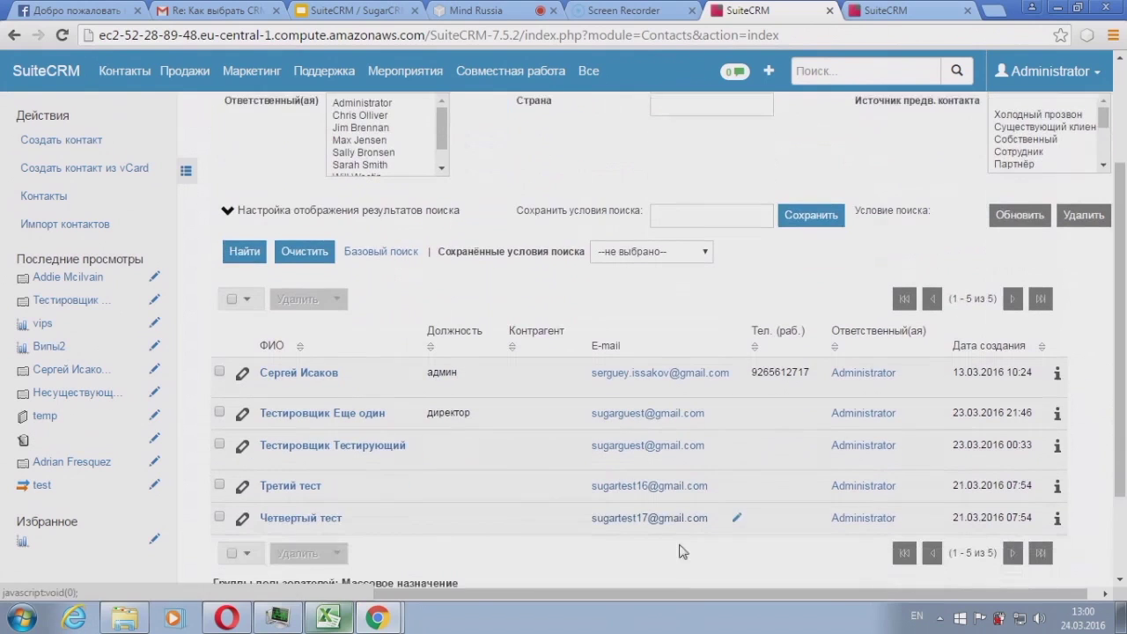
click(233, 293)
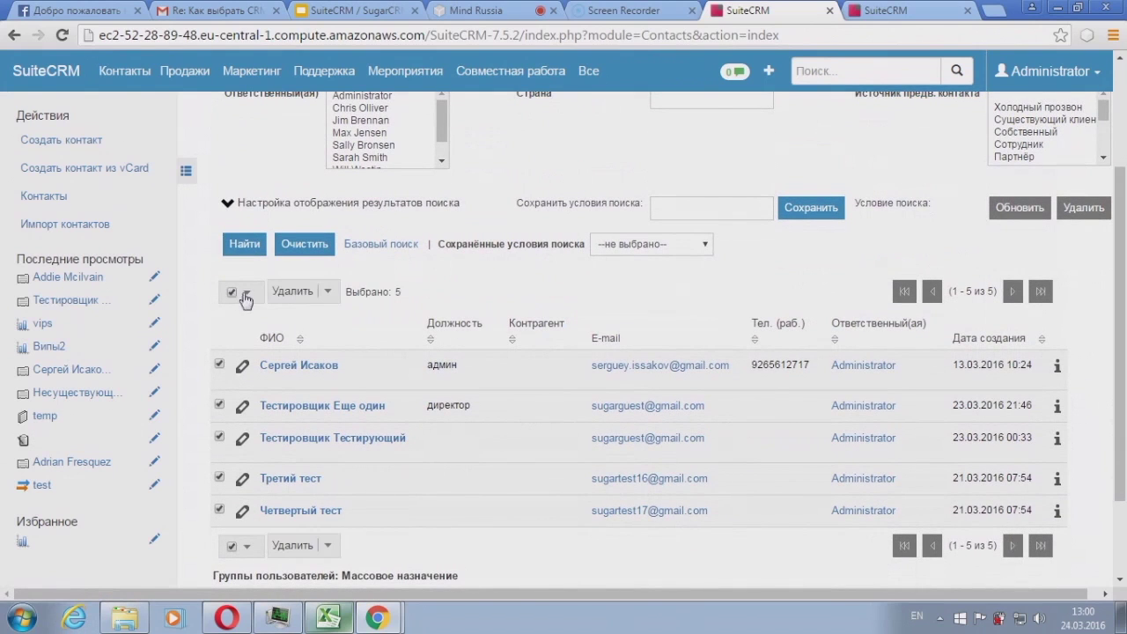
click(331, 295)
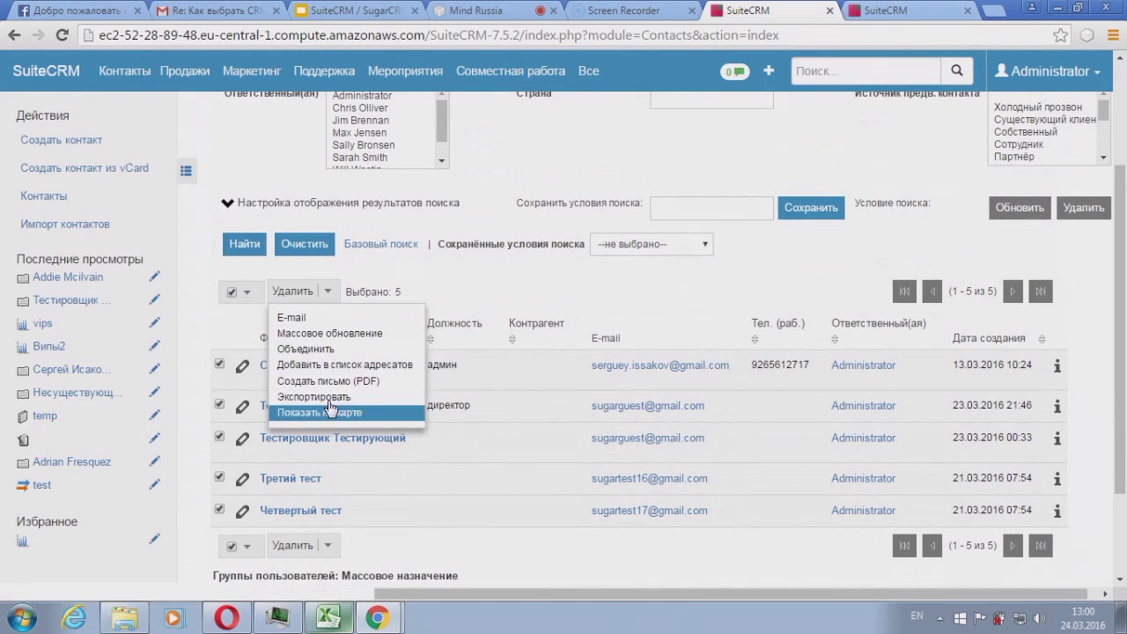
click(330, 397)
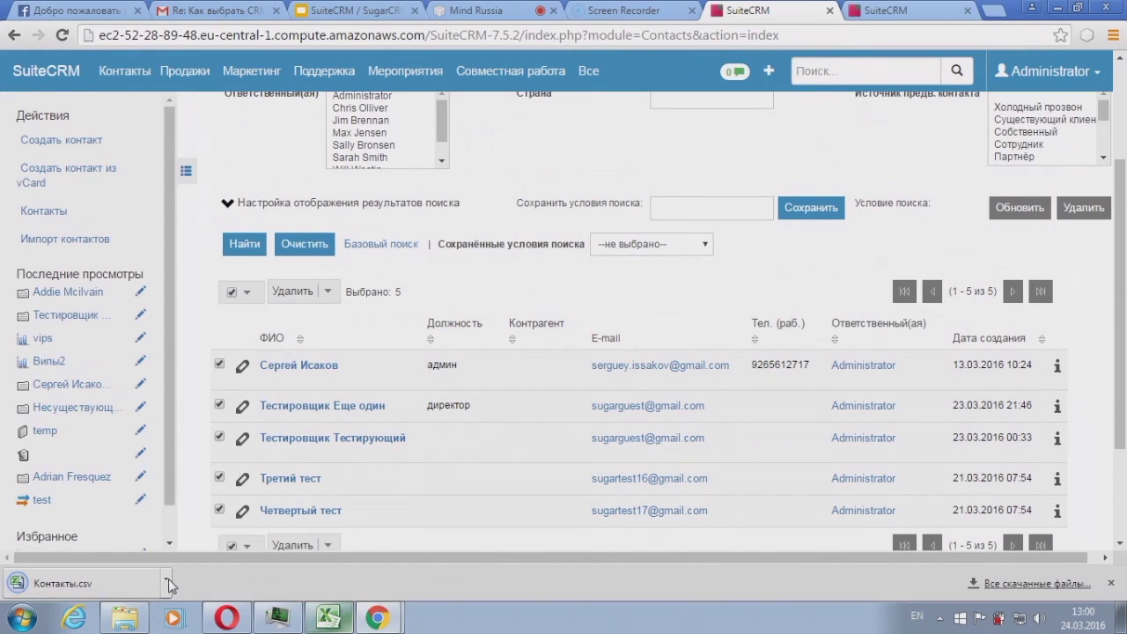
click(165, 578)
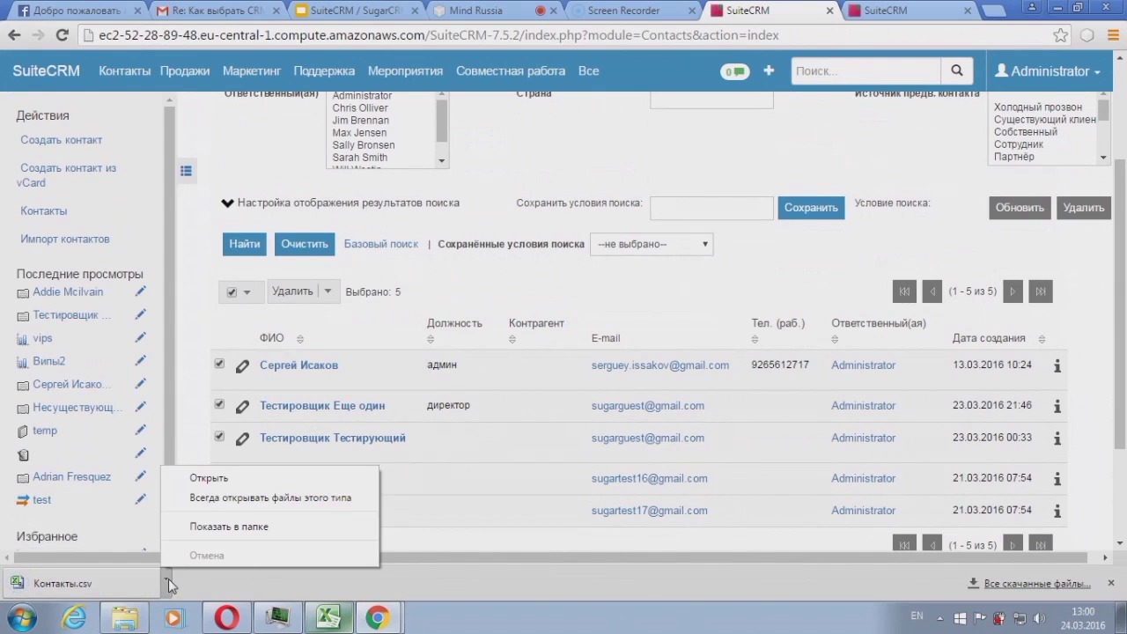
click(228, 526)
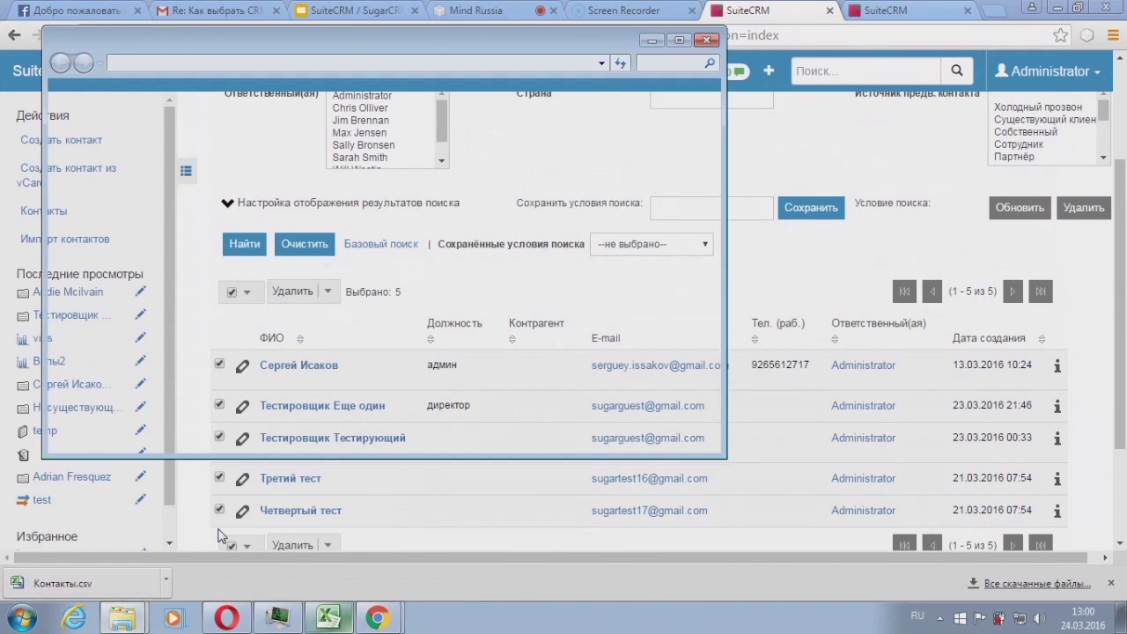
Step: Move Контакты.csv into the TEPLITSA desktop folder and return to the SuiteCRM contact list
click(1055, 11)
drag(374, 38, 902, 27)
drag(407, 287, 344, 125)
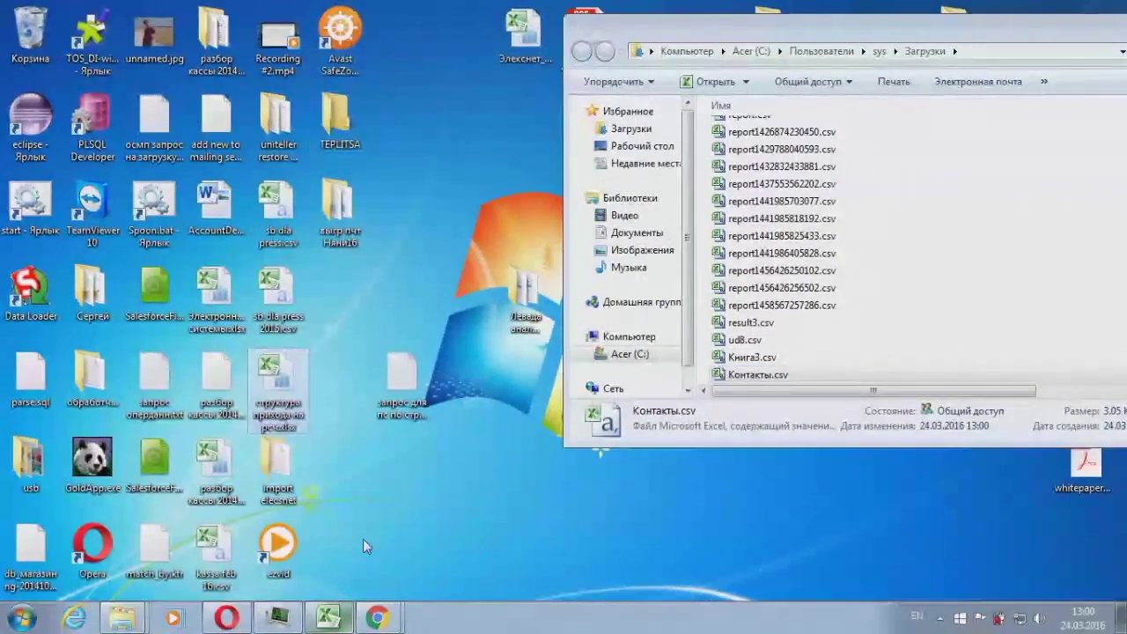
click(388, 620)
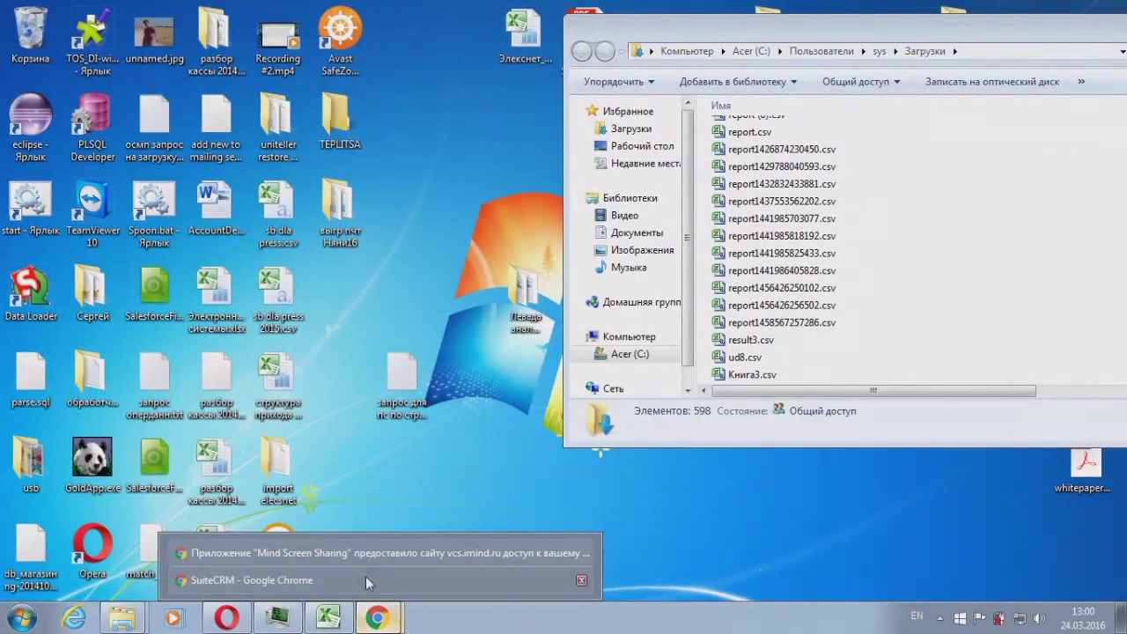
click(367, 577)
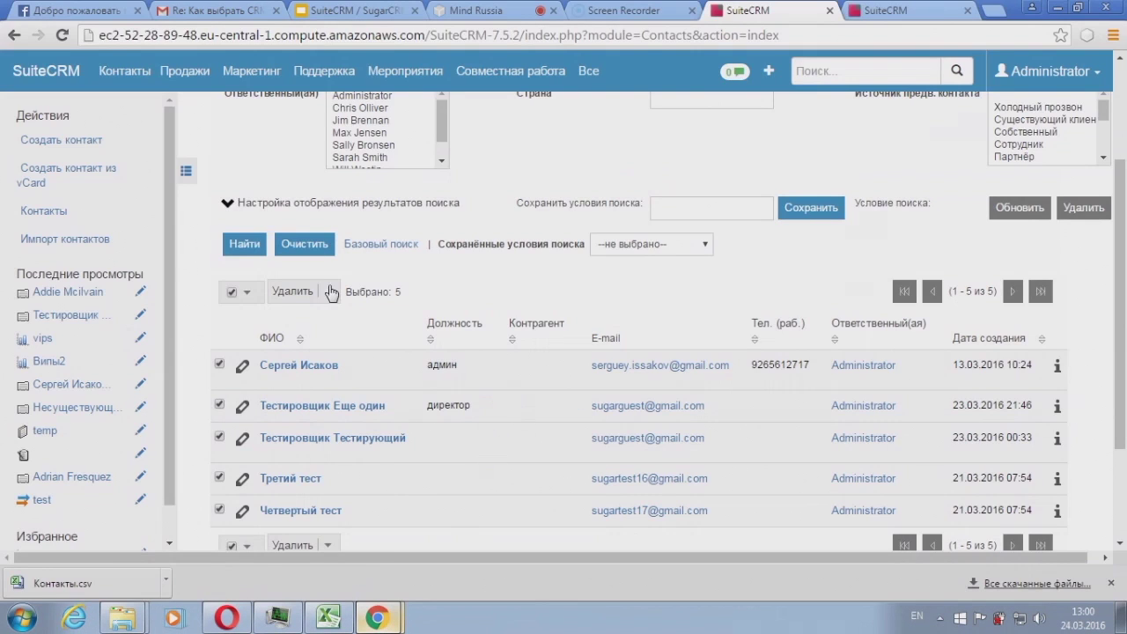
click(218, 364)
Step: Select only the two Тестировщик contacts and start merging them with Объединить
click(220, 405)
click(219, 478)
click(220, 510)
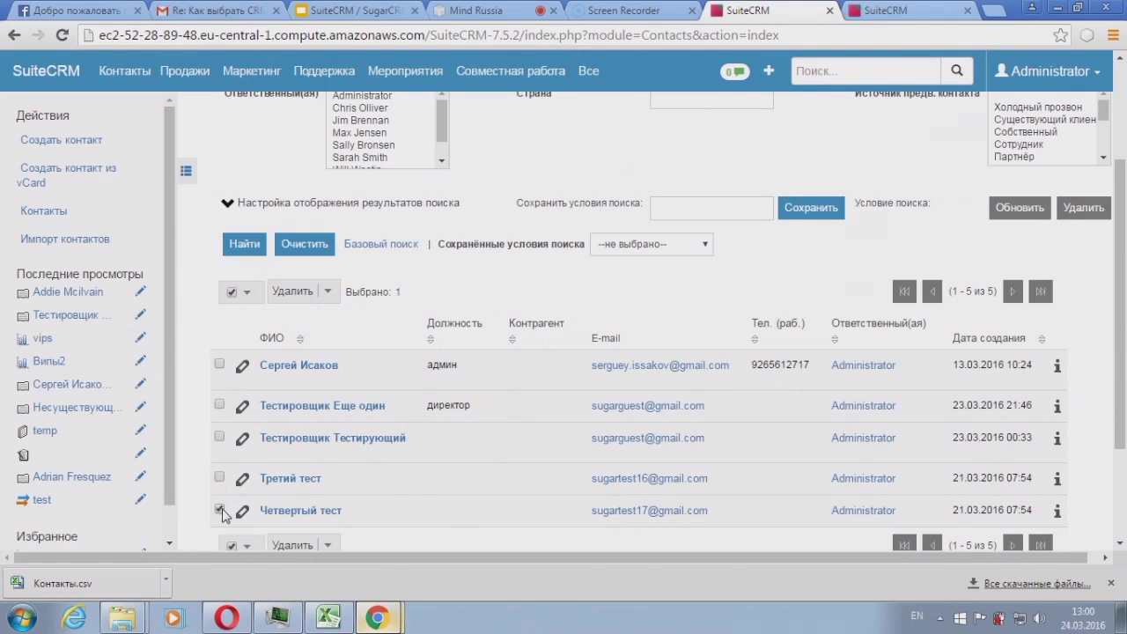
click(219, 407)
click(325, 295)
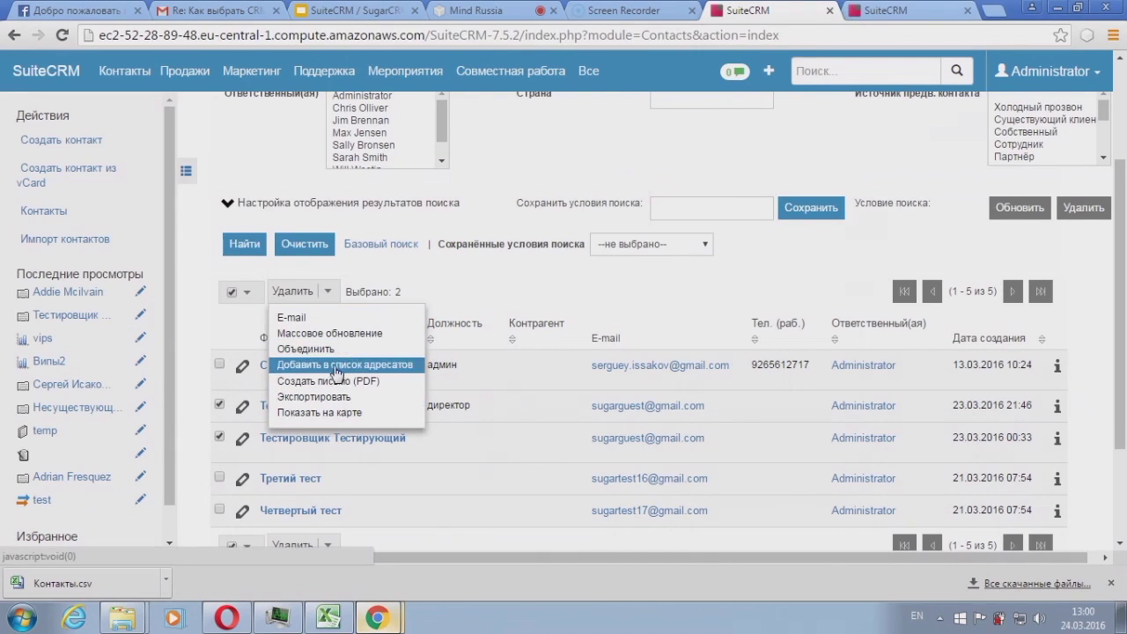
click(306, 350)
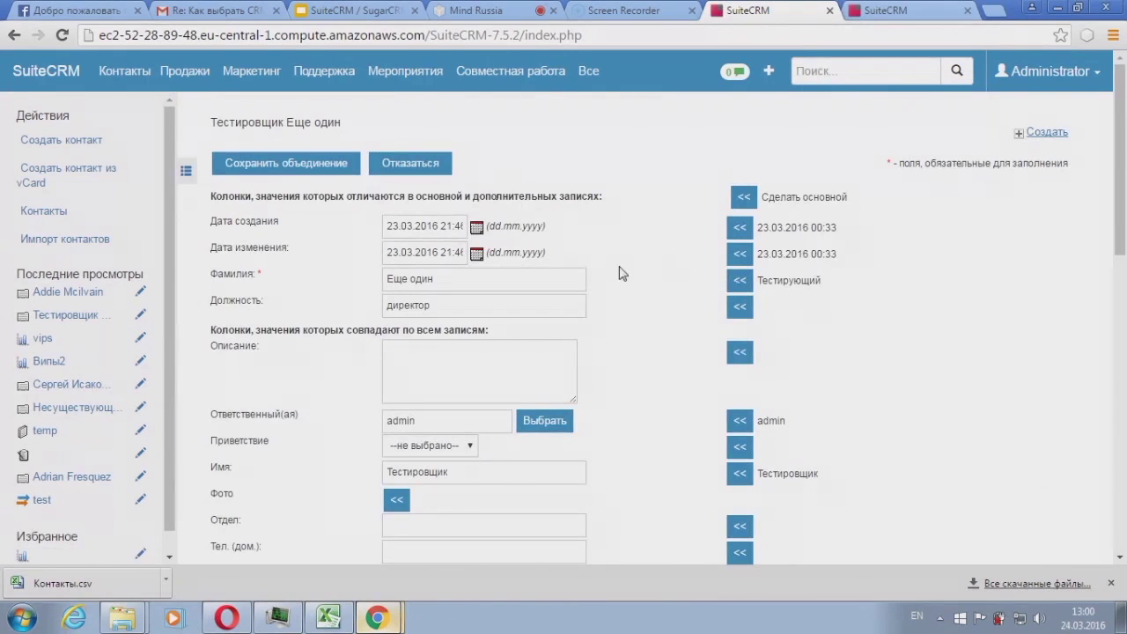
Step: Review the merge form, then cancel it with Отказаться without saving
scroll(594, 253, down, 1)
scroll(595, 253, down, 10)
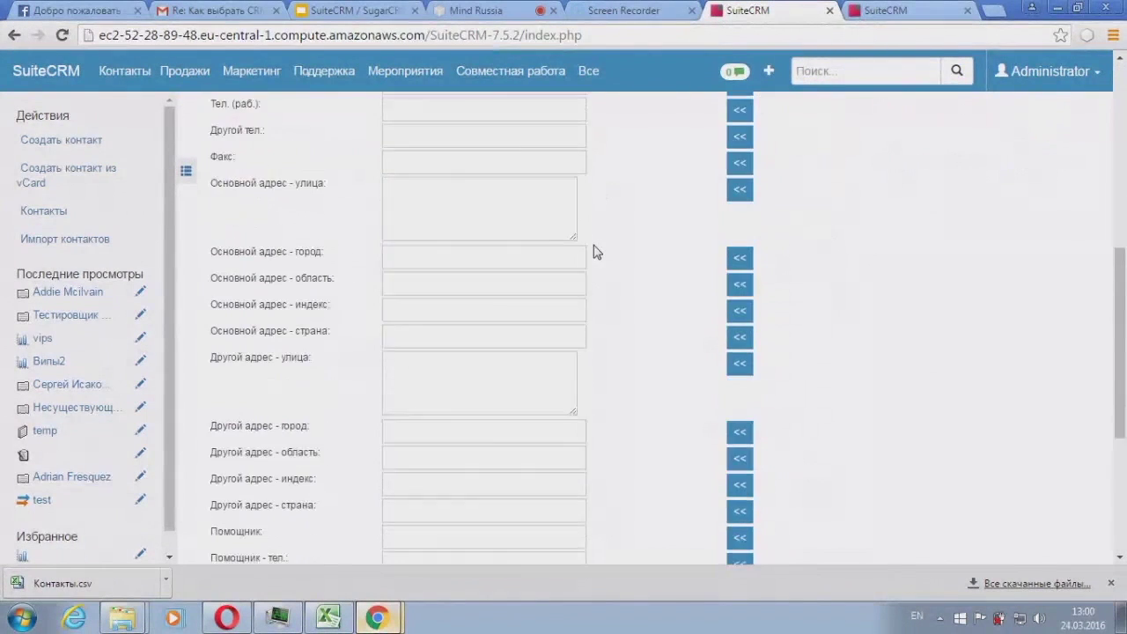
scroll(594, 253, up, 10)
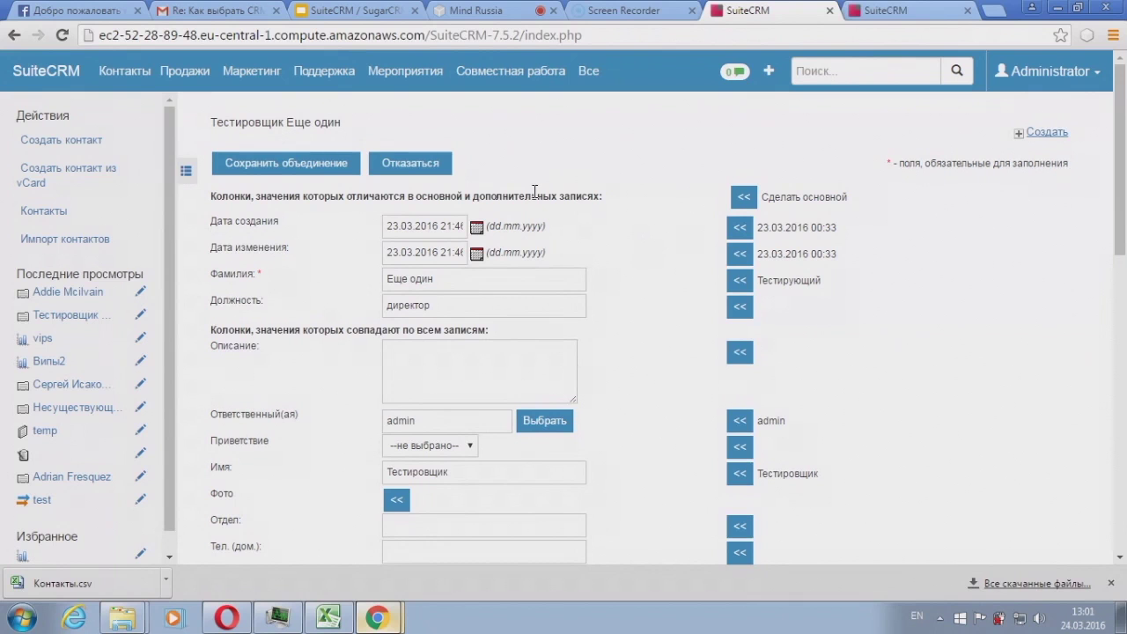
scroll(535, 191, down, 7)
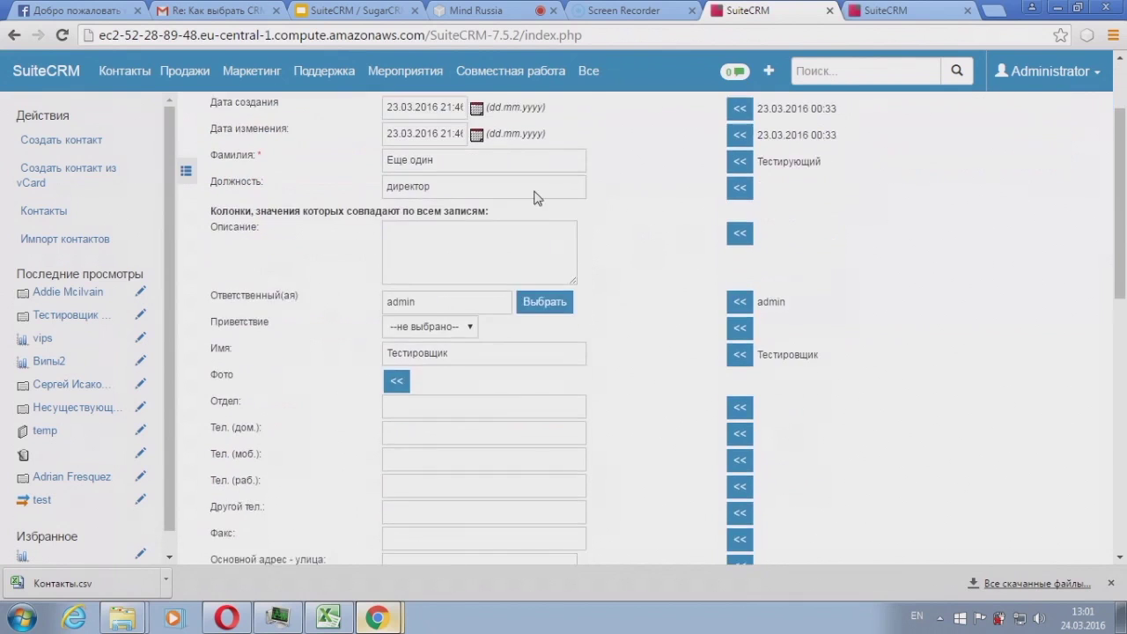
scroll(538, 389, down, 3)
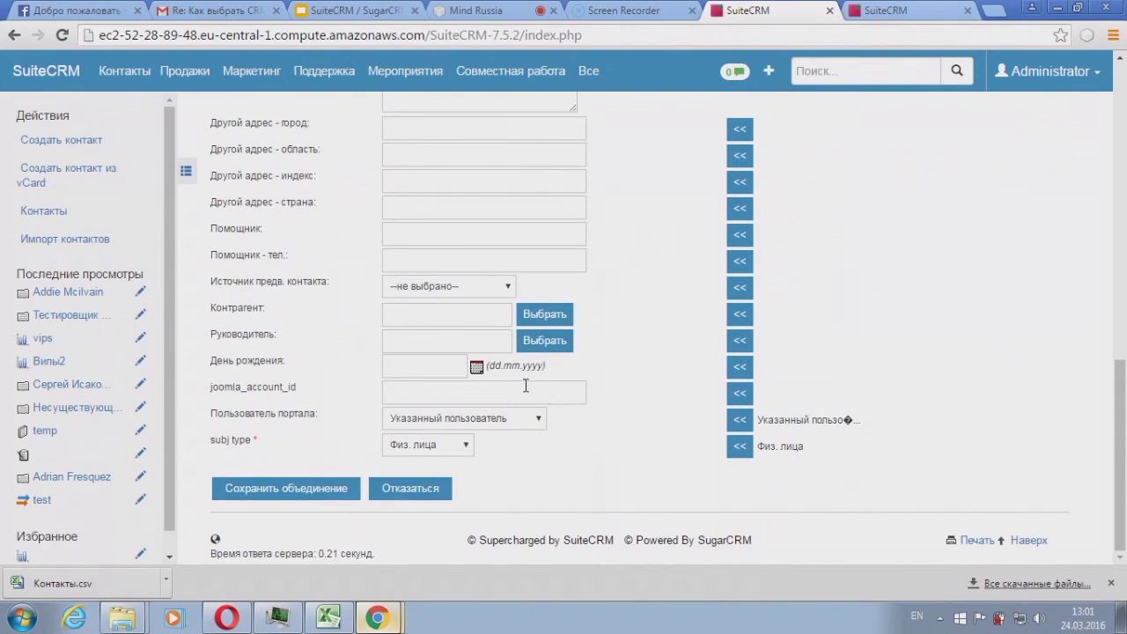
scroll(526, 385, up, 9)
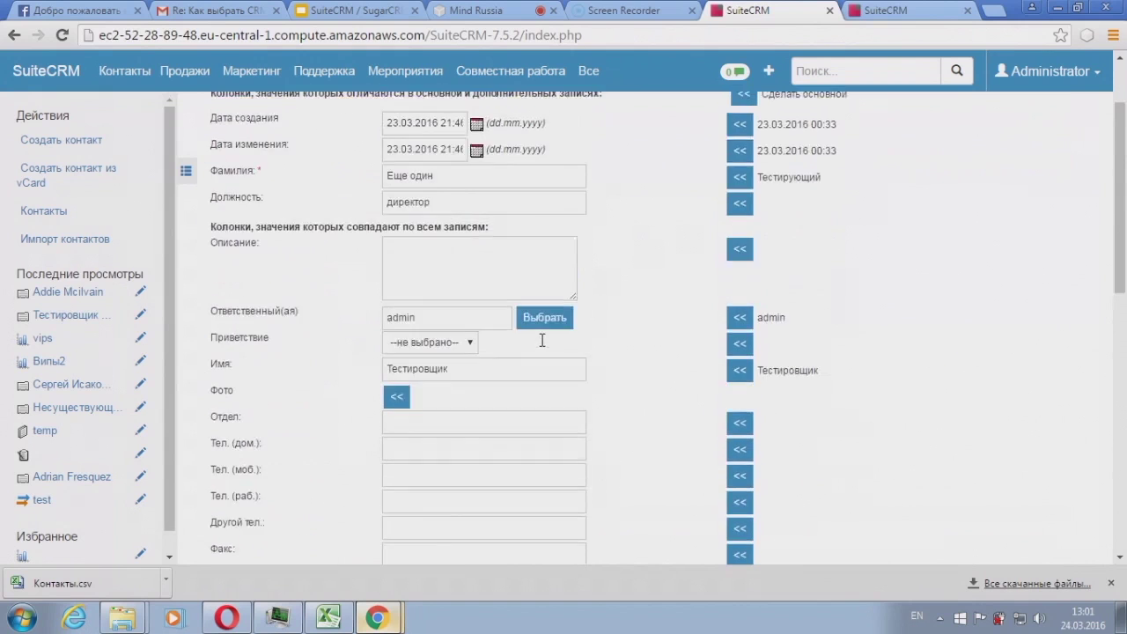
scroll(543, 340, up, 2)
click(414, 173)
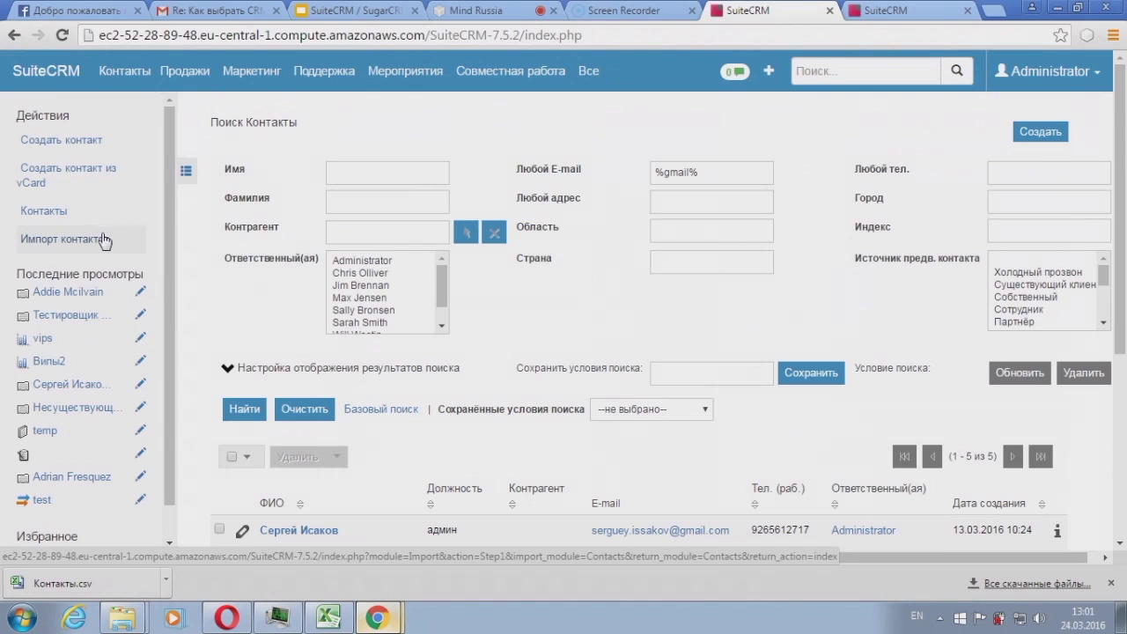
Step: Start a new contact and remove the extra empty e-mail rows
click(1041, 133)
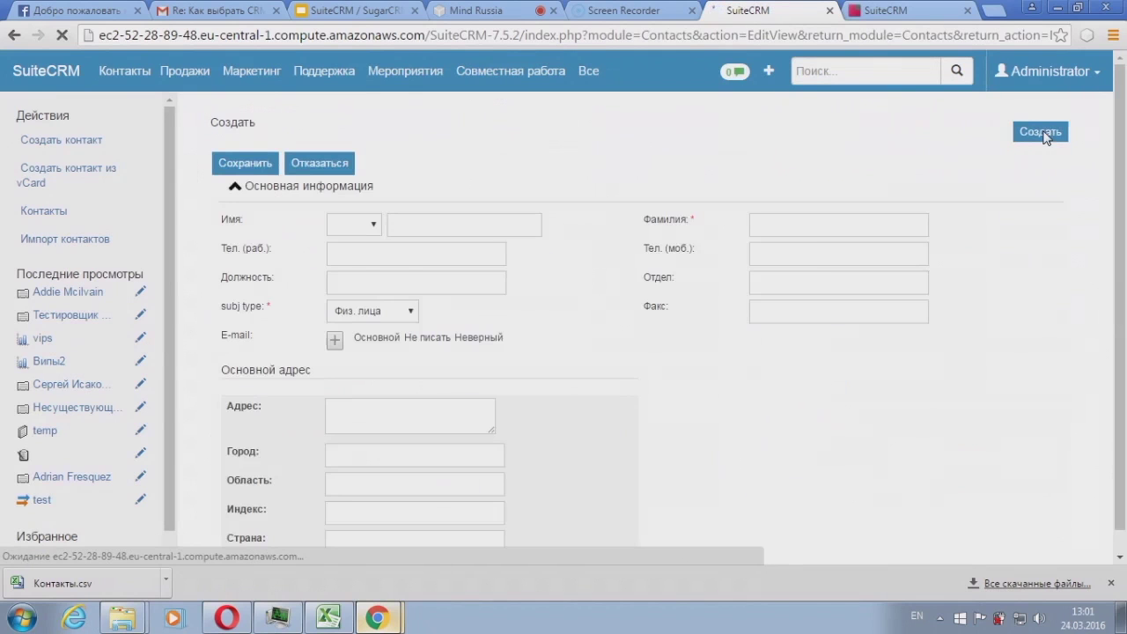
scroll(374, 270, down, 1)
scroll(373, 270, down, 2)
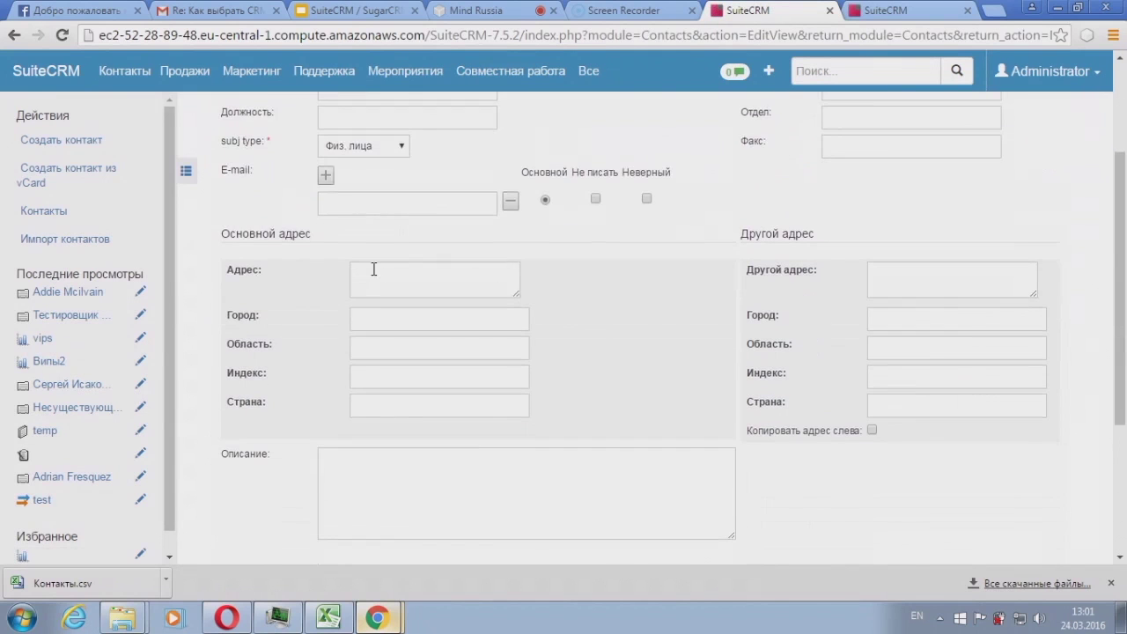
scroll(572, 203, up, 2)
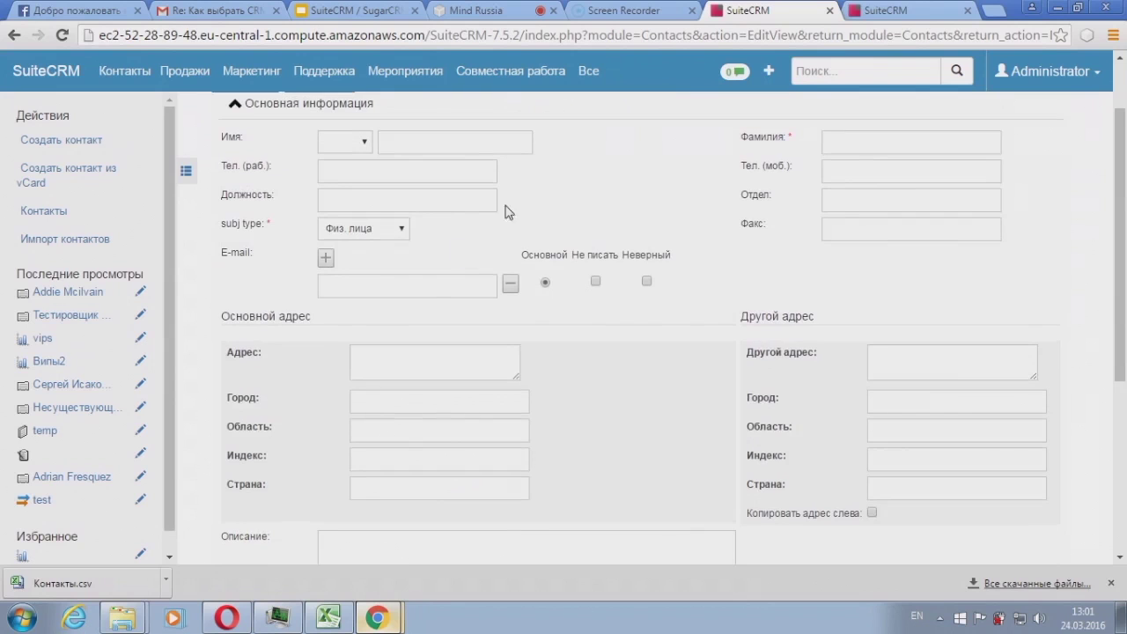
click(326, 258)
click(325, 258)
click(326, 258)
click(326, 258)
click(326, 258)
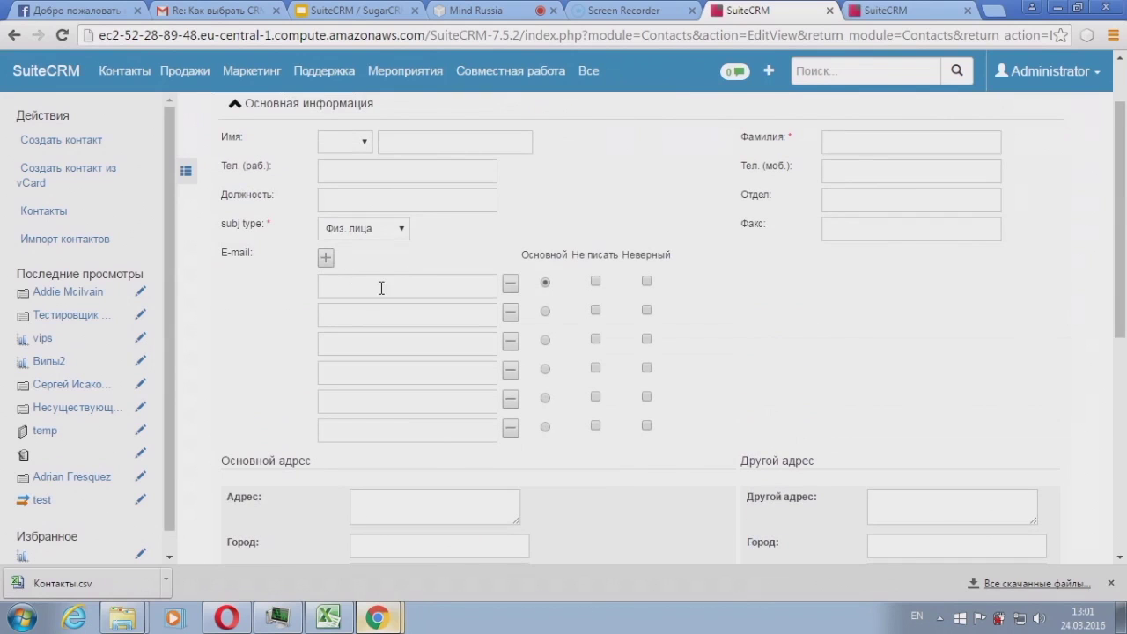
scroll(374, 160, up, 2)
click(430, 227)
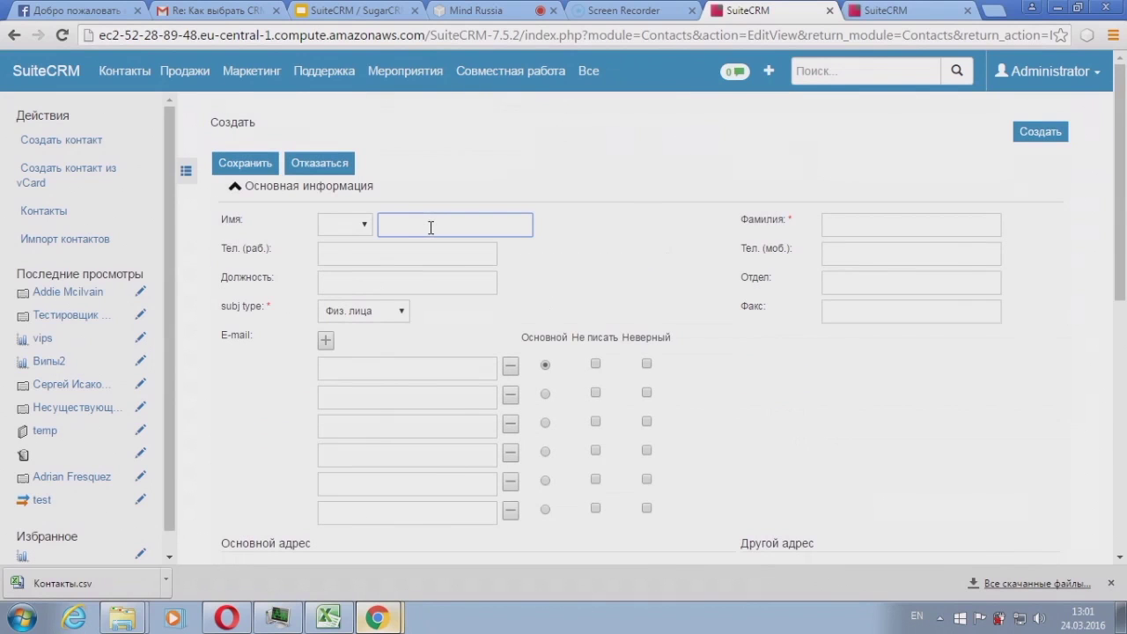
click(507, 379)
click(508, 379)
click(508, 379)
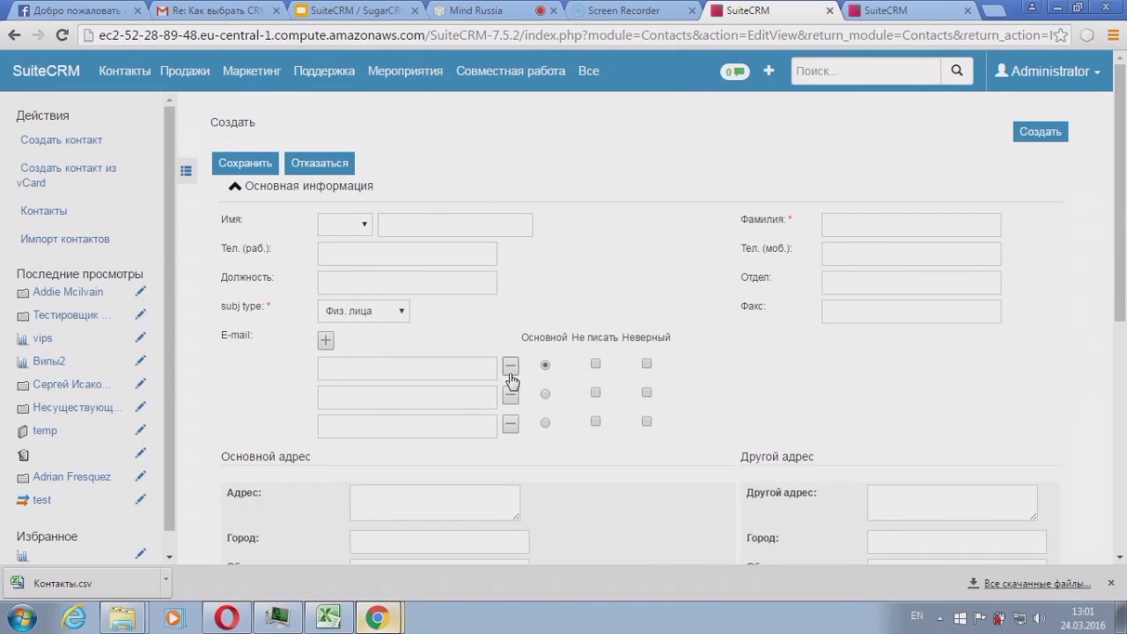
click(508, 379)
click(508, 378)
Step: Fill in the first name, surname initial, city Москва and mobile number, then save
click(458, 227)
text(Сед)
key(BackSpace)
key(BackSpace)
key(BackSpace)
text(Сережа)
click(842, 230)
text(И)
click(902, 179)
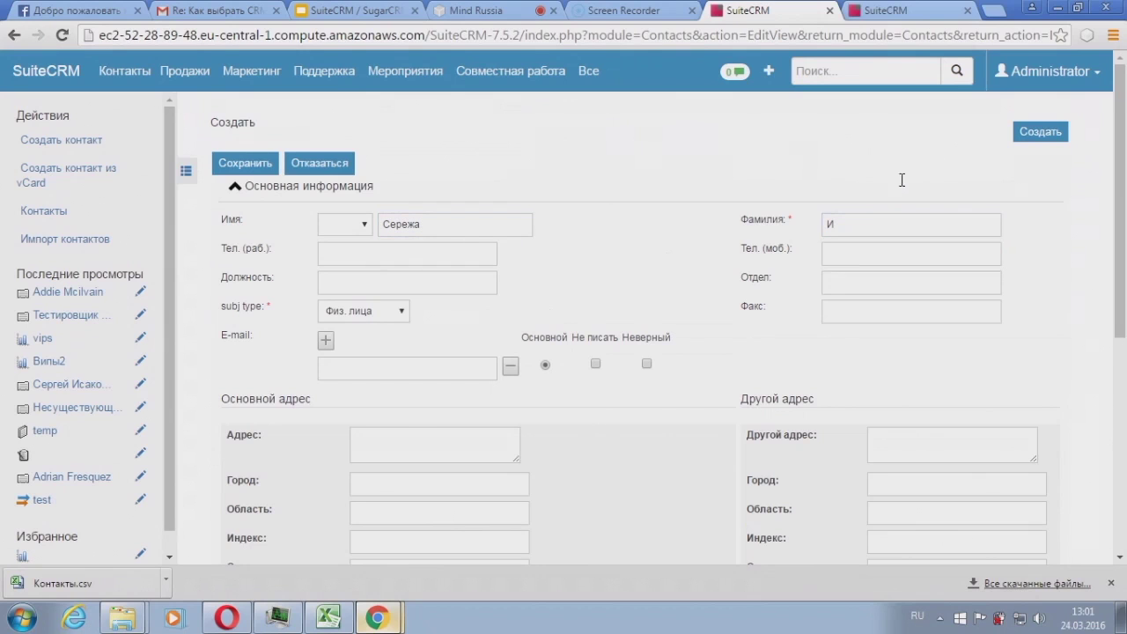
click(375, 481)
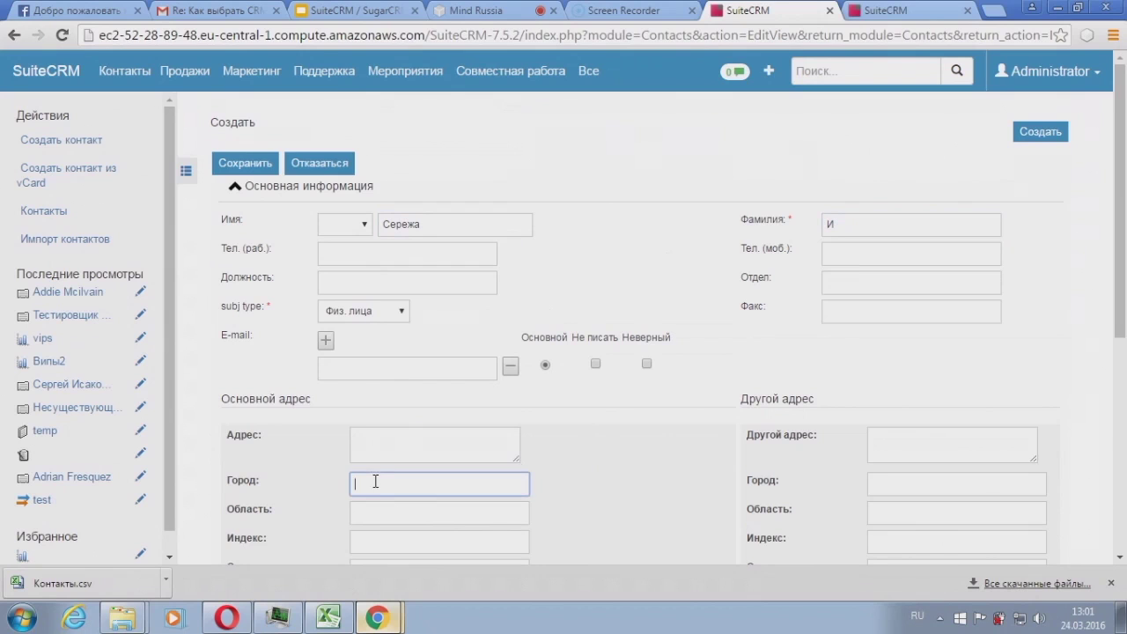
text(Москва)
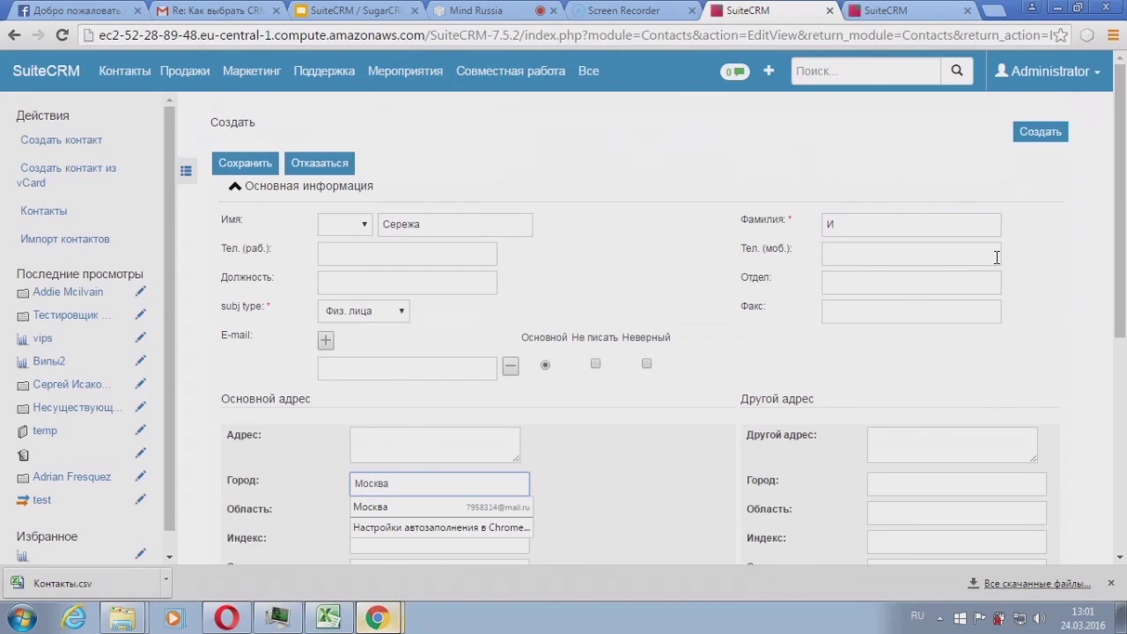
click(849, 250)
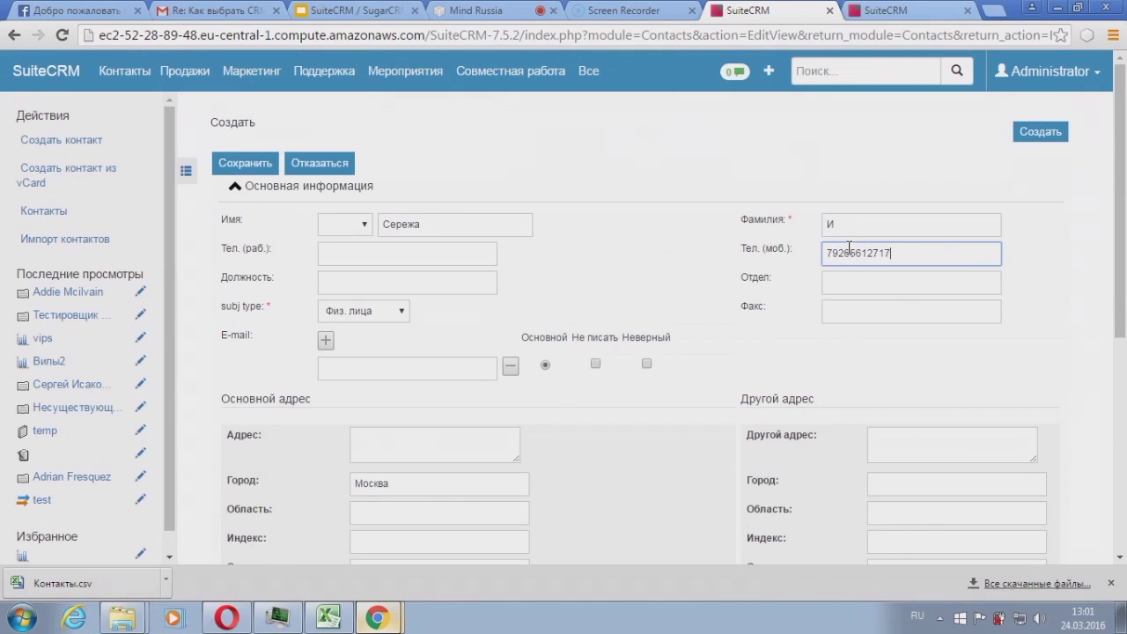
click(255, 165)
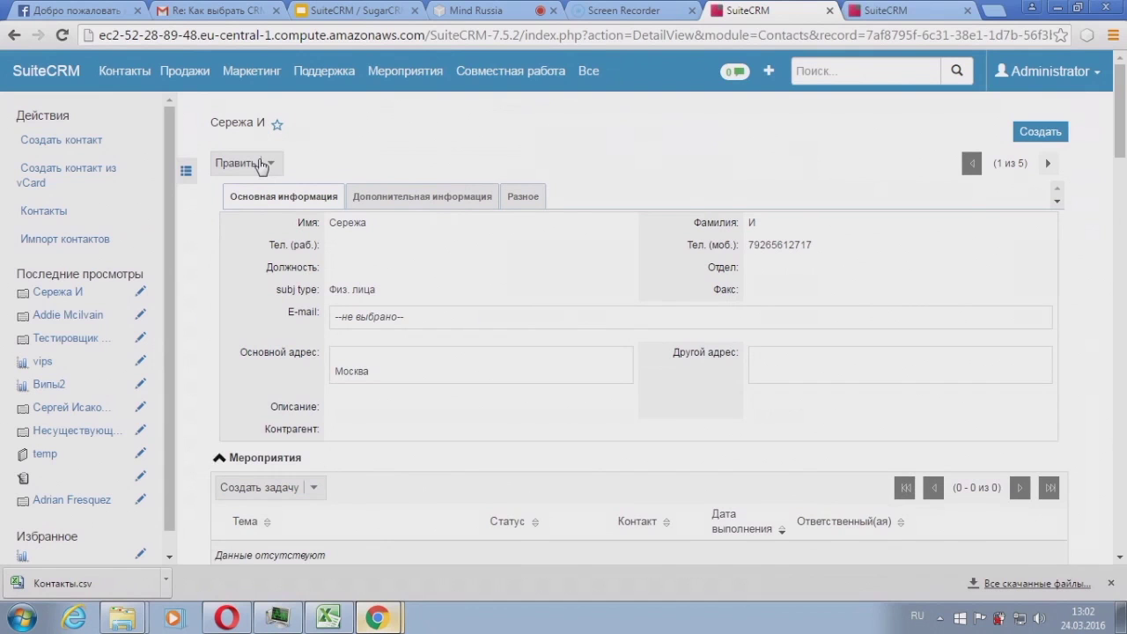
Step: Scroll through the saved contact's record, checking type Физ. лица and its empty subpanels
scroll(503, 244, down, 1)
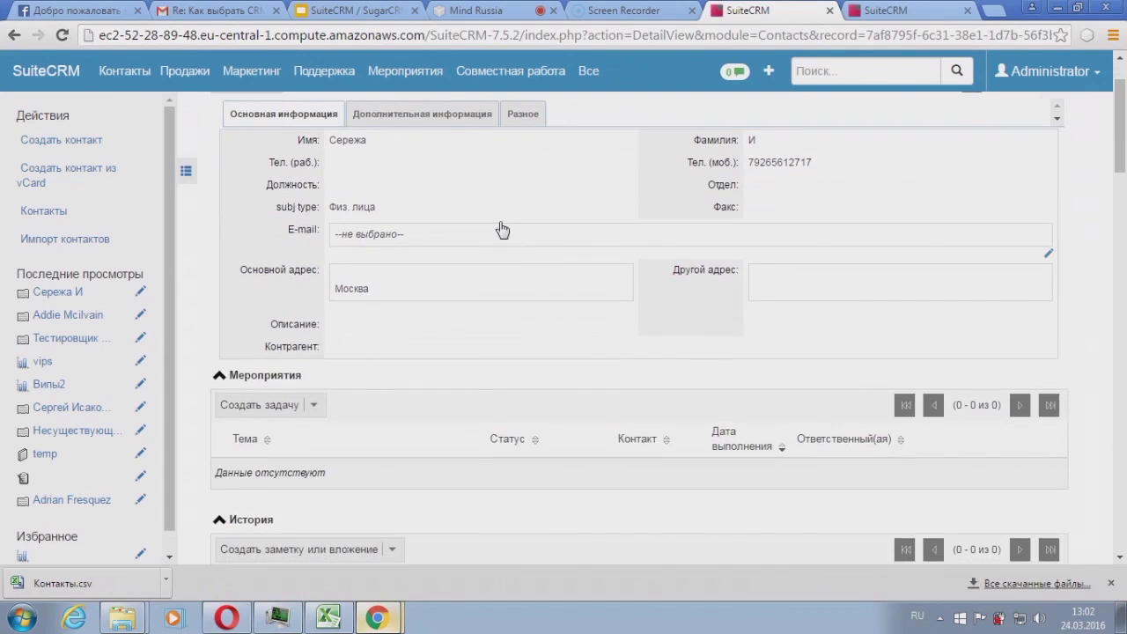
scroll(504, 218, up, 1)
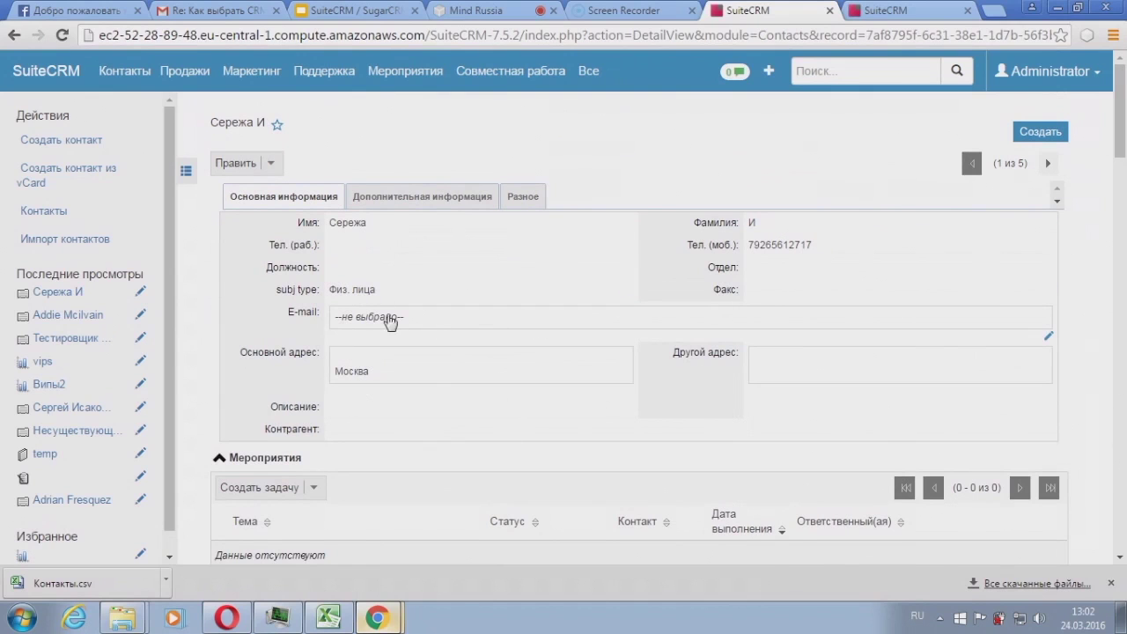
scroll(496, 334, down, 1)
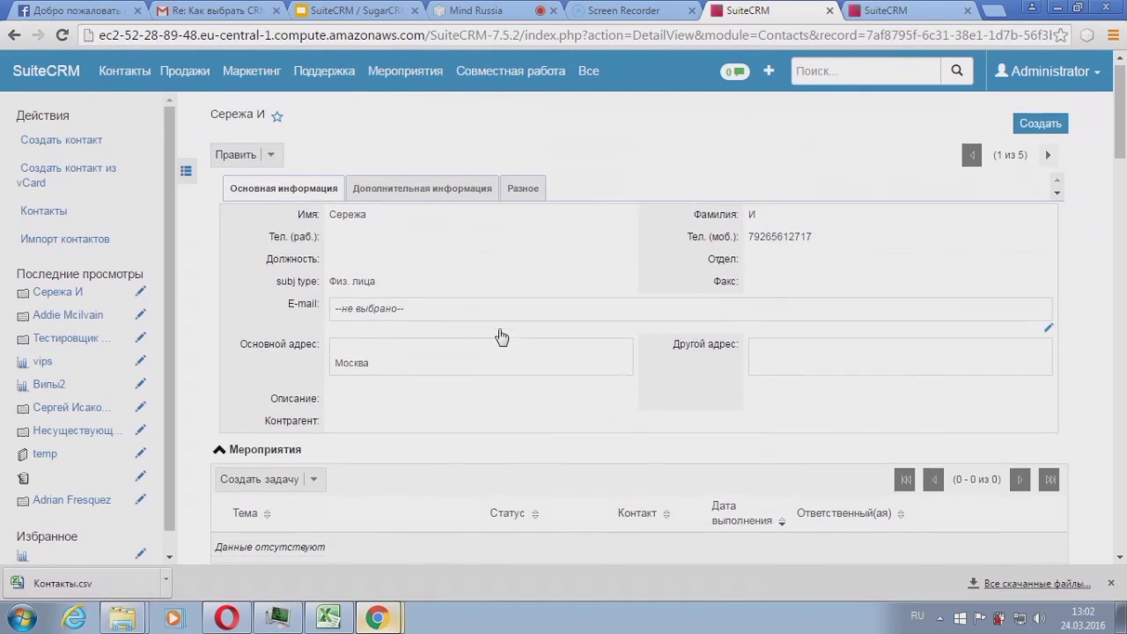
scroll(500, 337, down, 5)
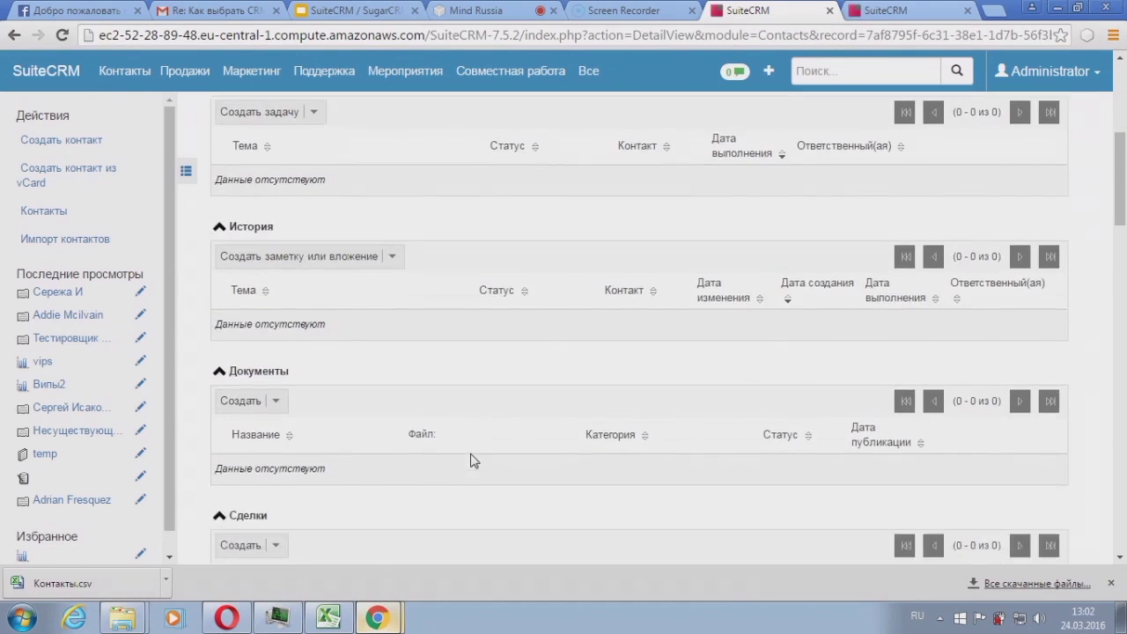
scroll(370, 363, down, 2)
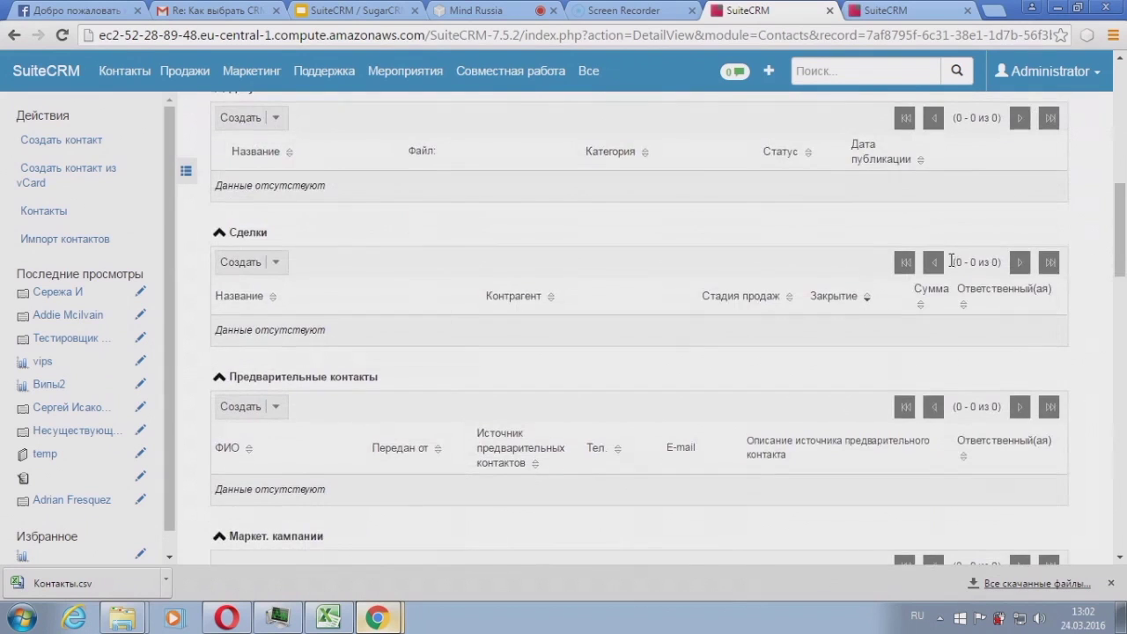
scroll(986, 308, up, 5)
scroll(881, 261, up, 3)
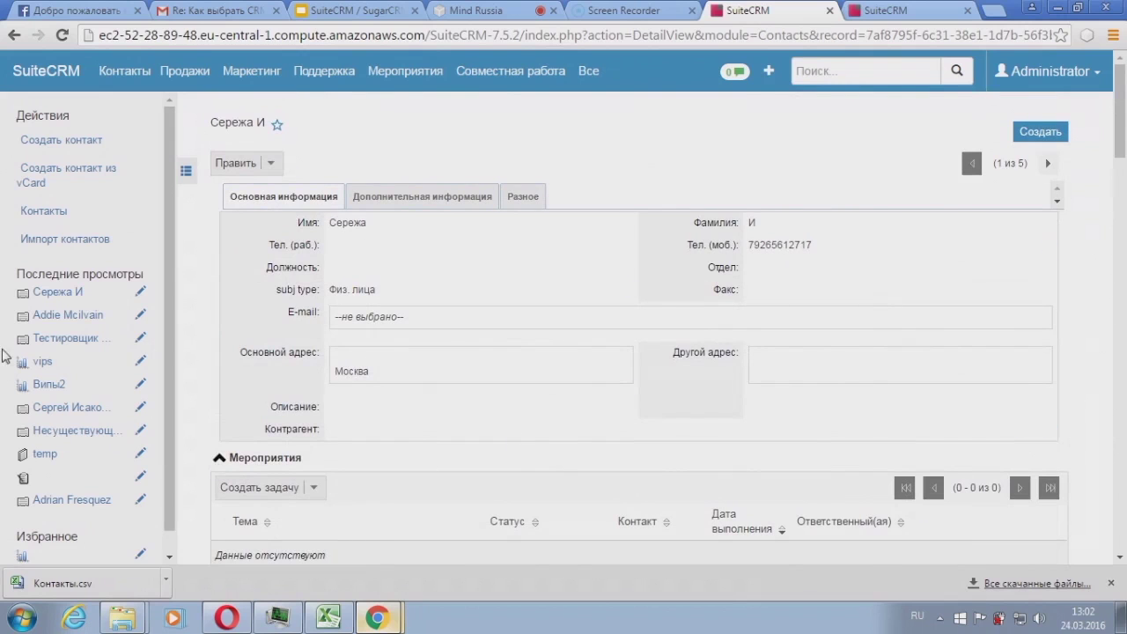
Step: Open another recently viewed contact and scroll to its linked deals kassa0, three and two
click(70, 408)
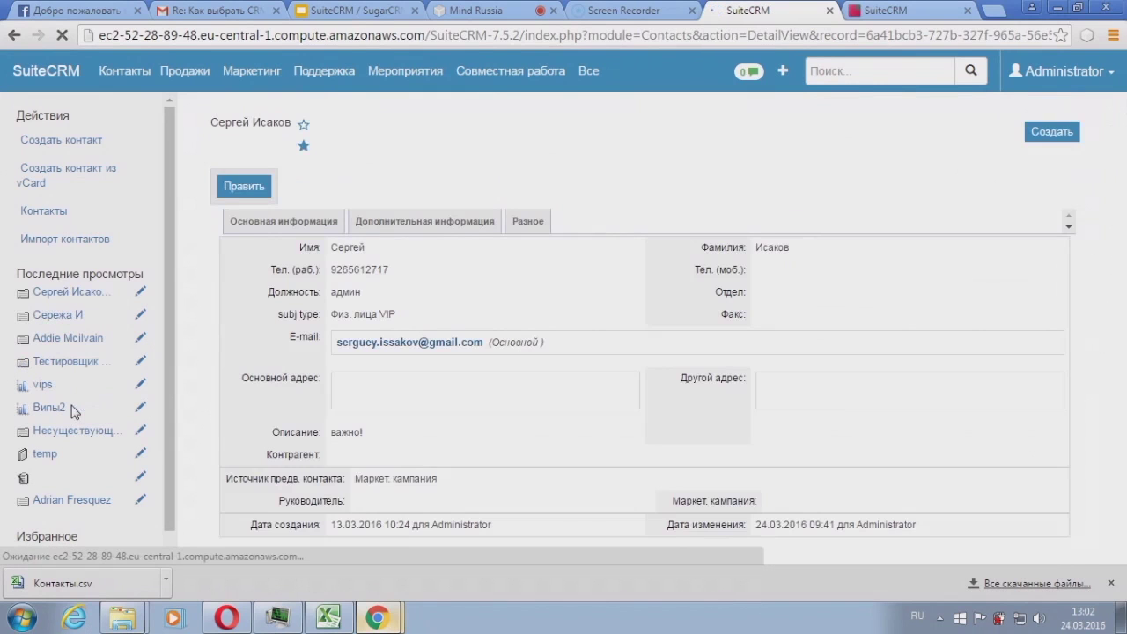
scroll(342, 332, down, 6)
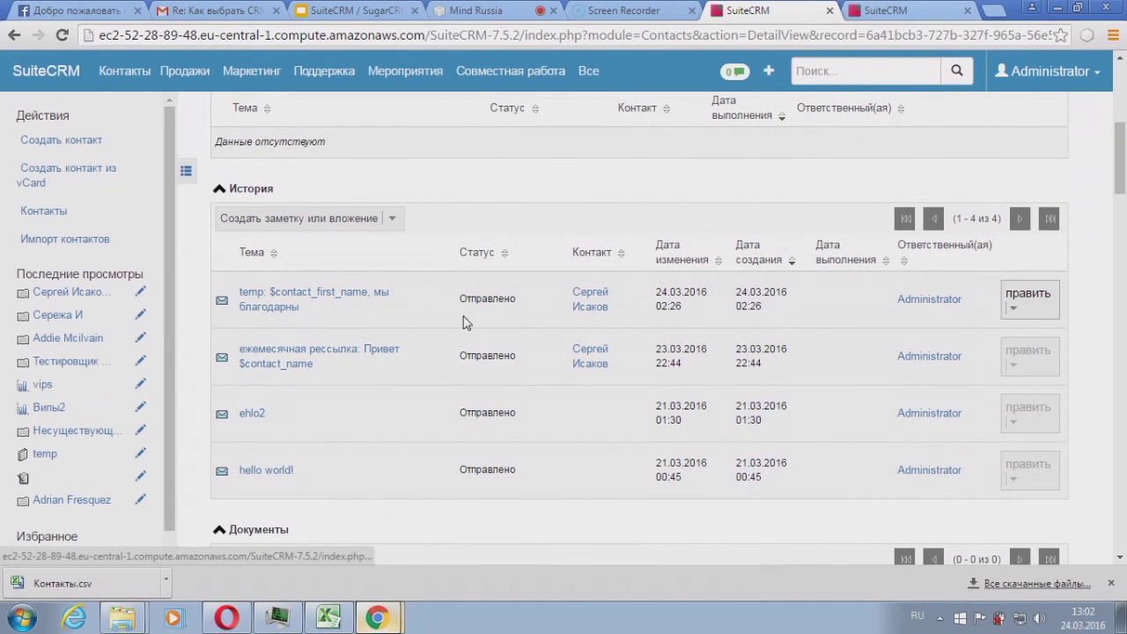
scroll(297, 291, down, 3)
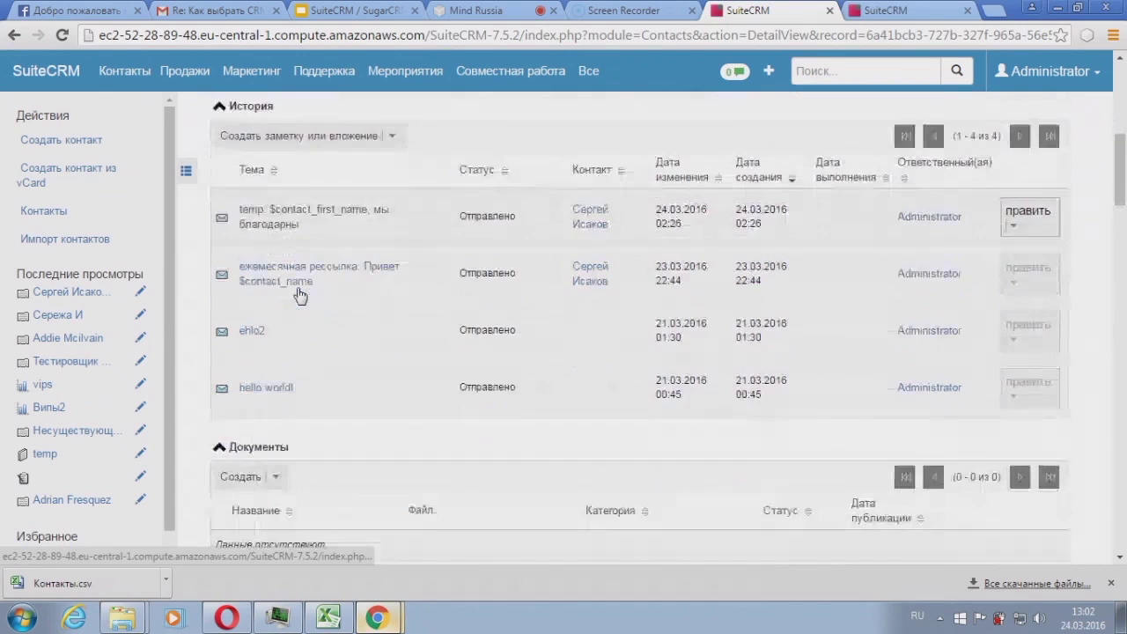
scroll(297, 287, down, 7)
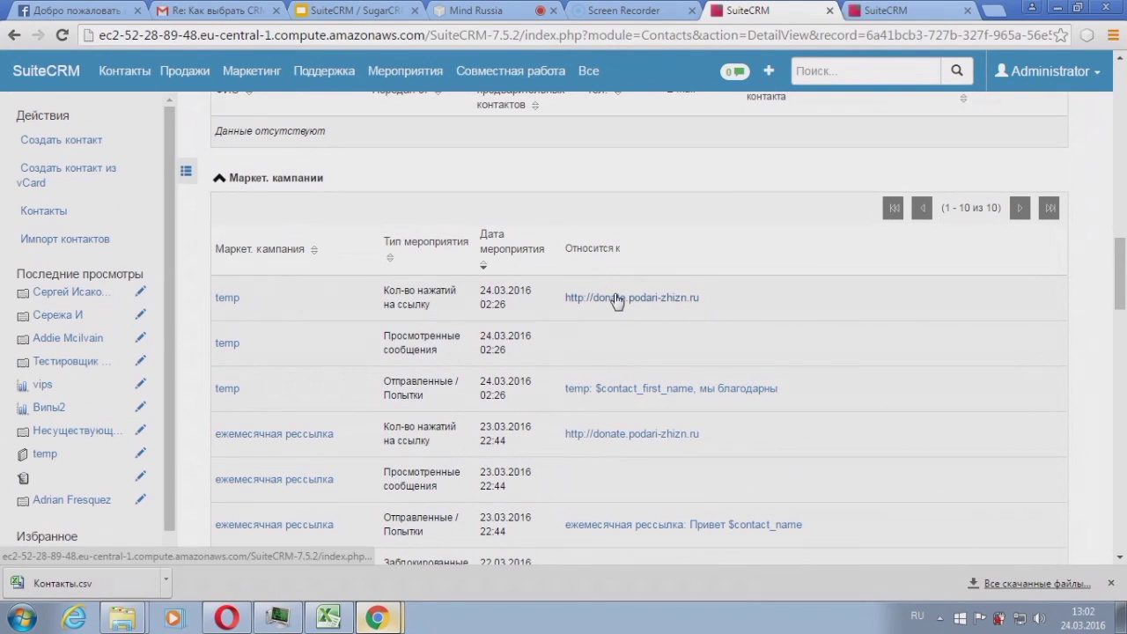
scroll(583, 299, down, 4)
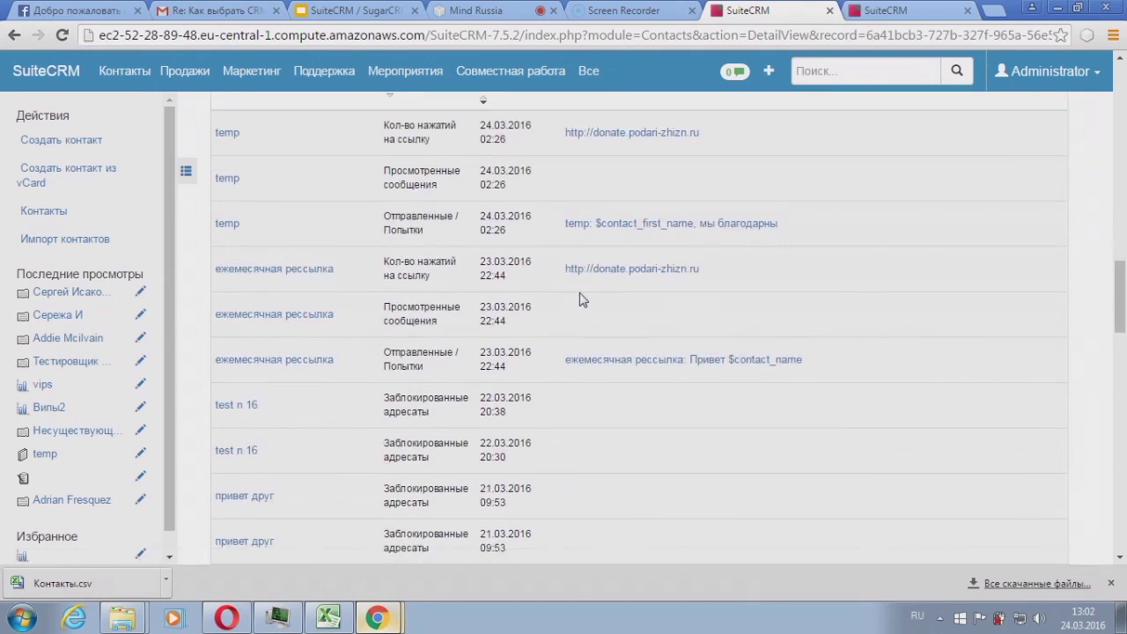
scroll(579, 300, down, 12)
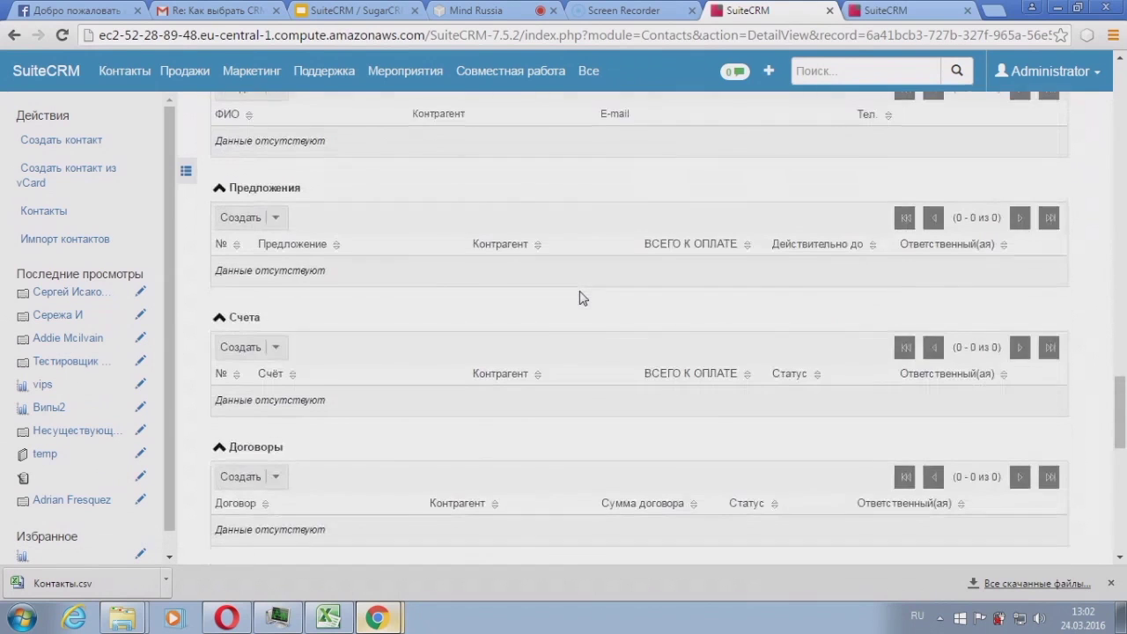
scroll(549, 378, down, 3)
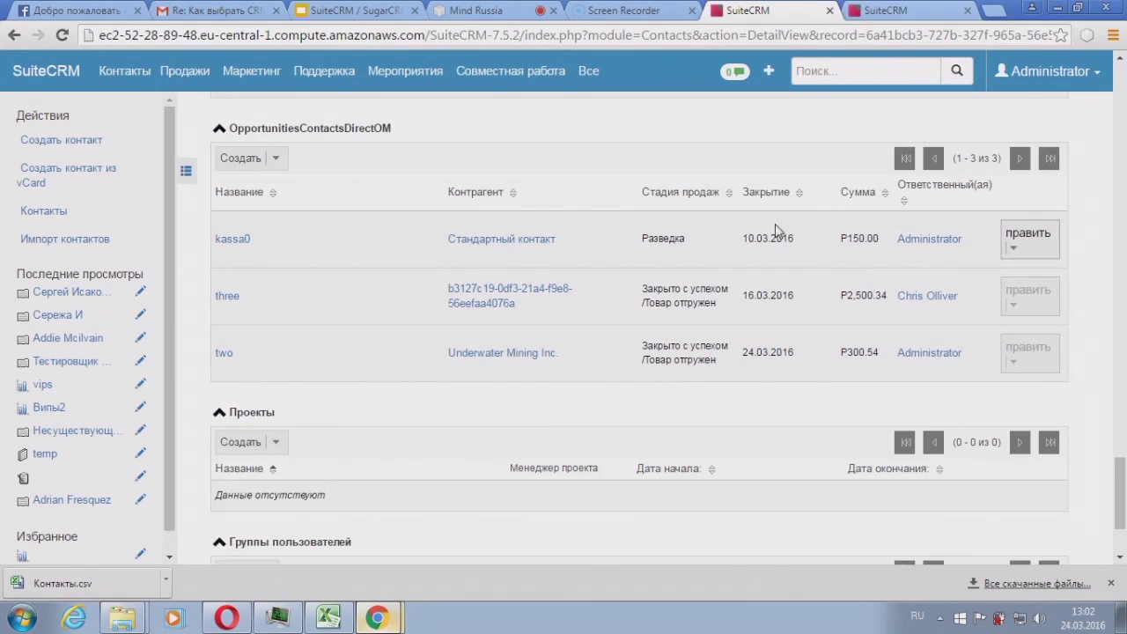
Step: Start a new opportunity for the contact and name it teplista0
click(244, 167)
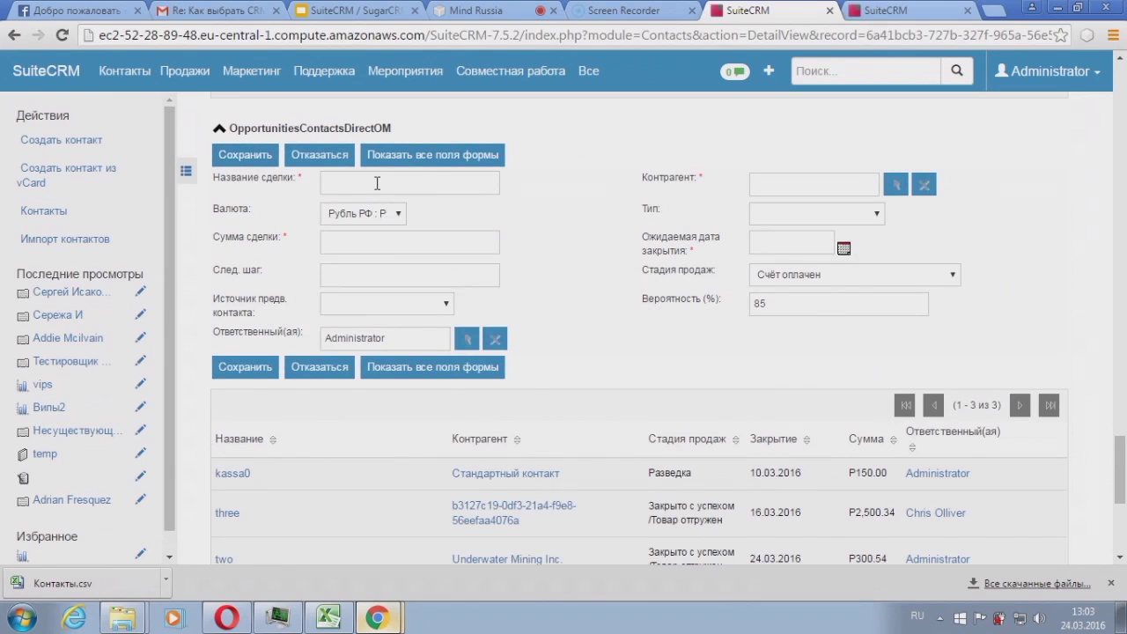
click(377, 182)
text(ва)
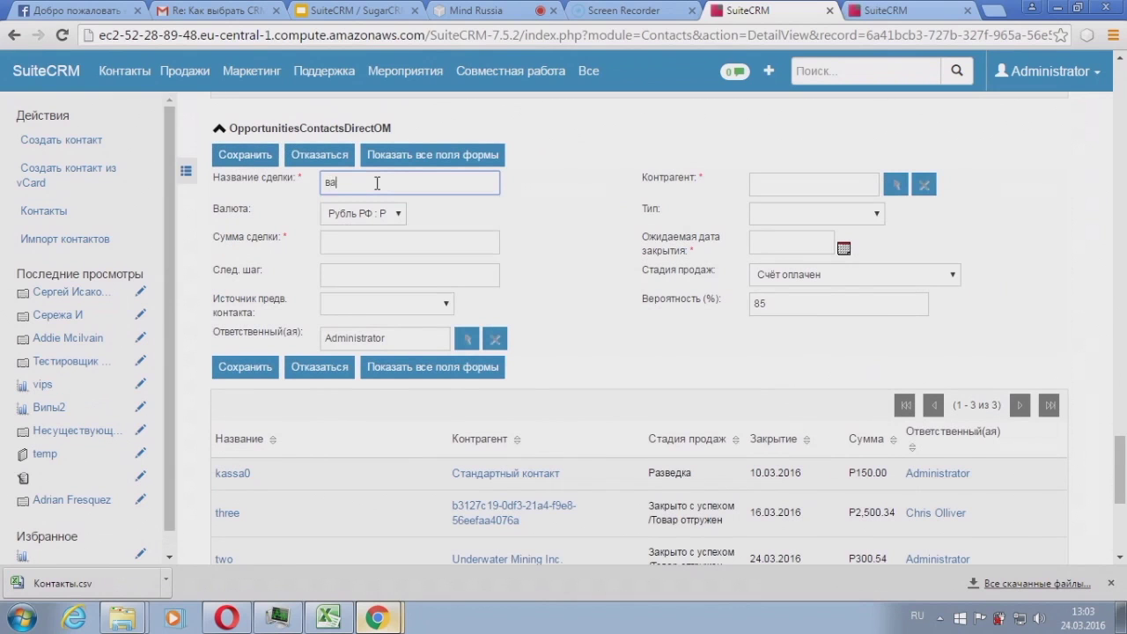
key(alt+shift)
text(es)
key(BackSpace)
key(BackSpace)
key(BackSpace)
text(teplis)
Step: Set the opportunity amount to 4000.50 and the expected close date to 24.03.2016
click(872, 186)
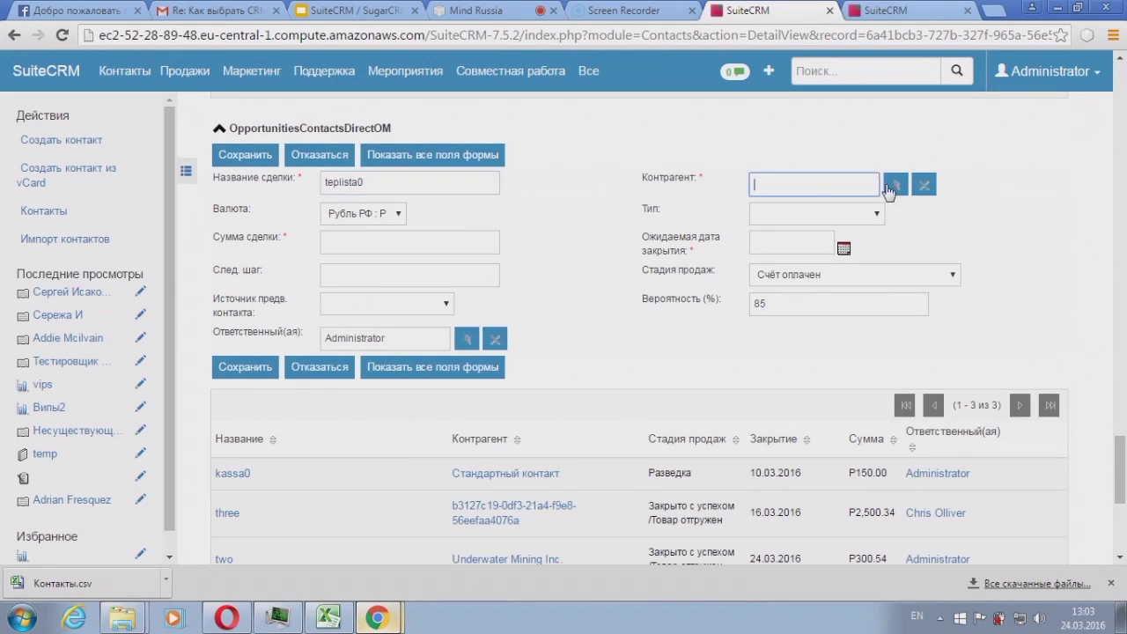
click(334, 241)
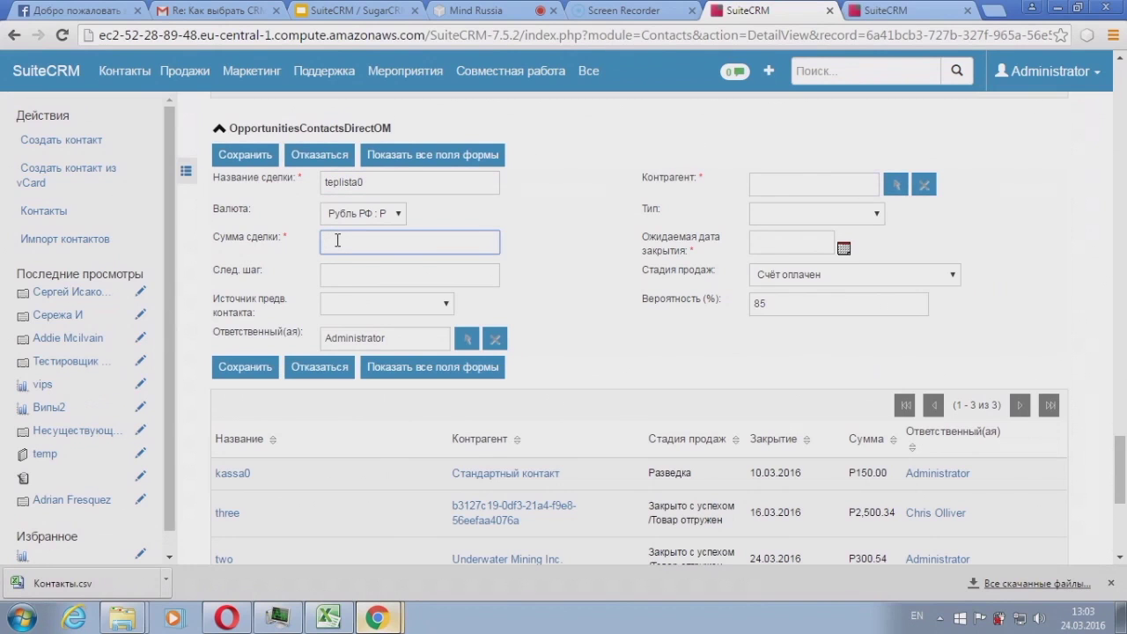
text(4000)
text(/50)
key(BackSpace)
key(BackSpace)
text(50)
click(843, 251)
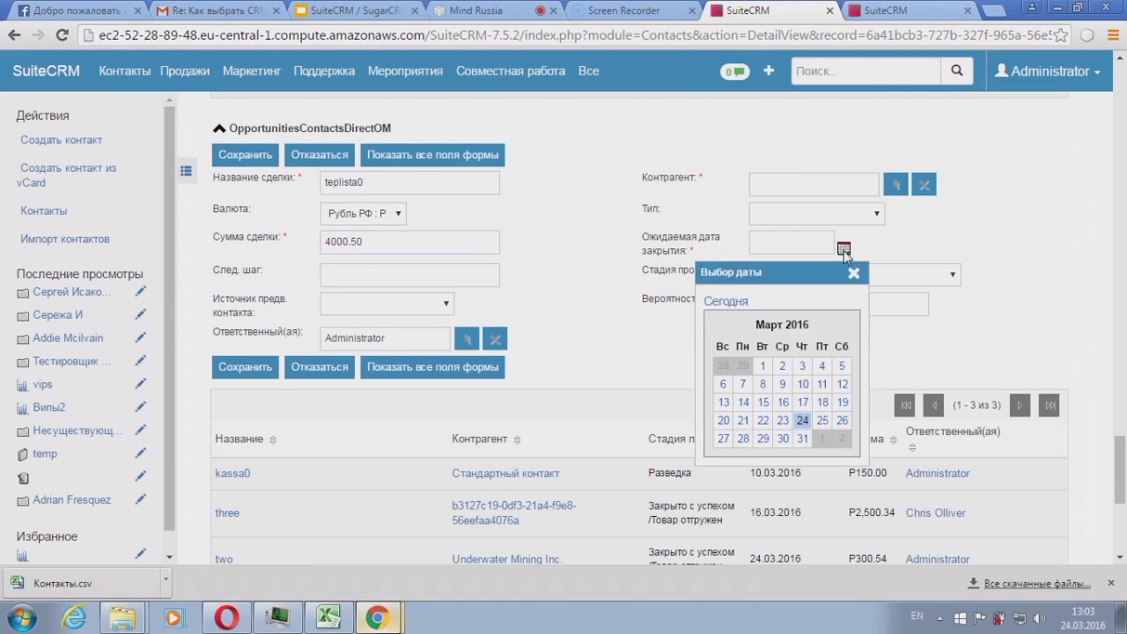
click(803, 421)
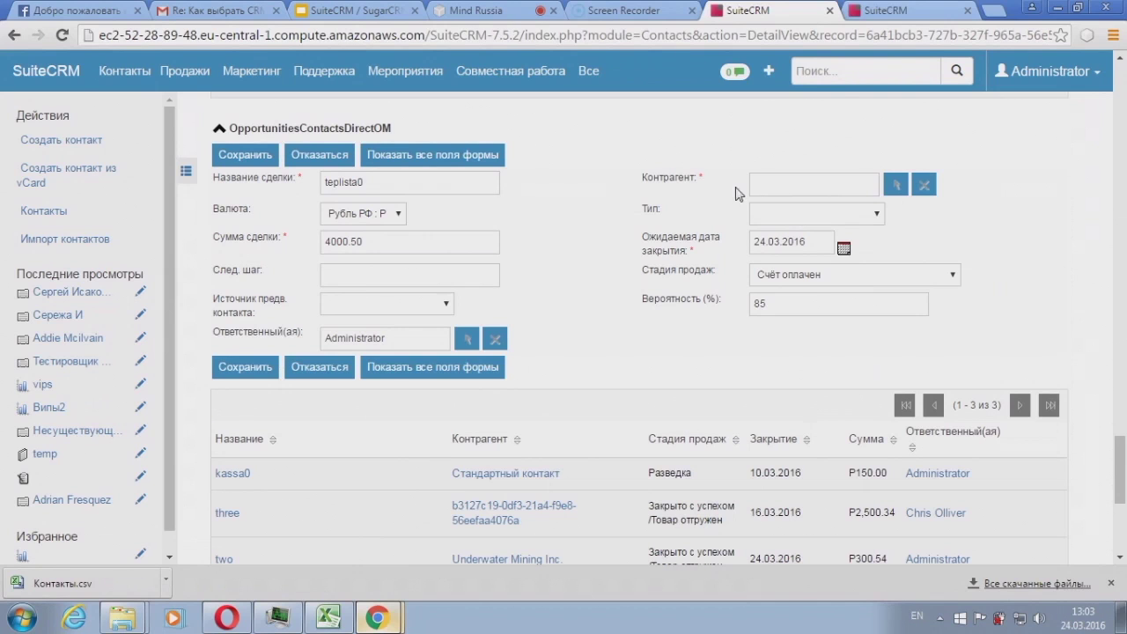
Step: Choose Стандартный контакт as the account and save the opportunity
double_click(669, 177)
click(677, 211)
click(898, 188)
click(897, 188)
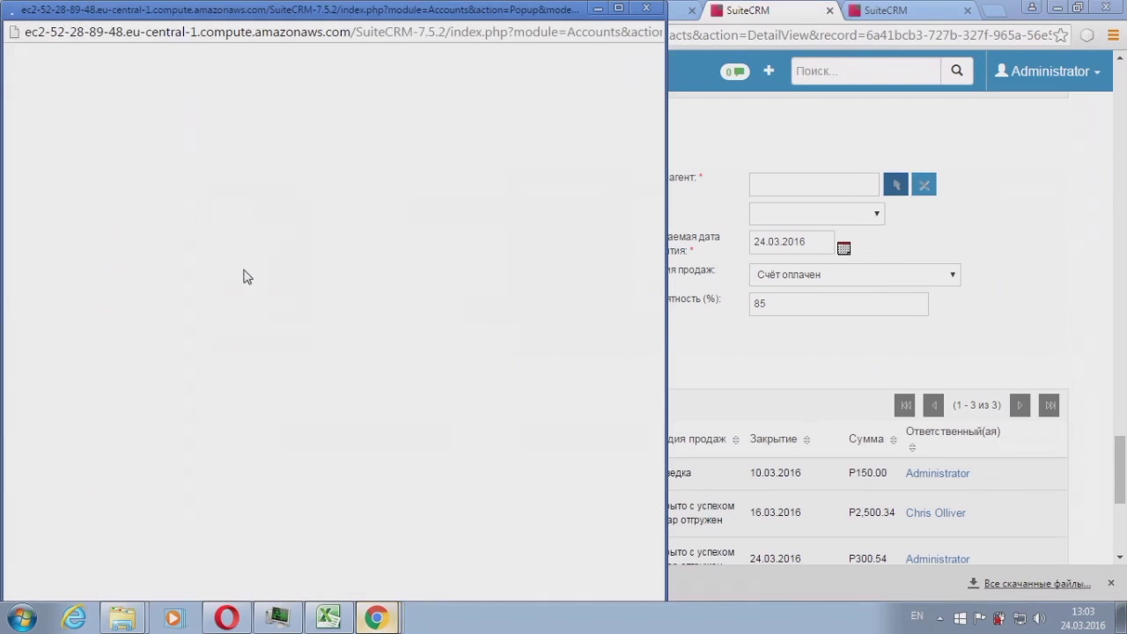
scroll(153, 449, down, 2)
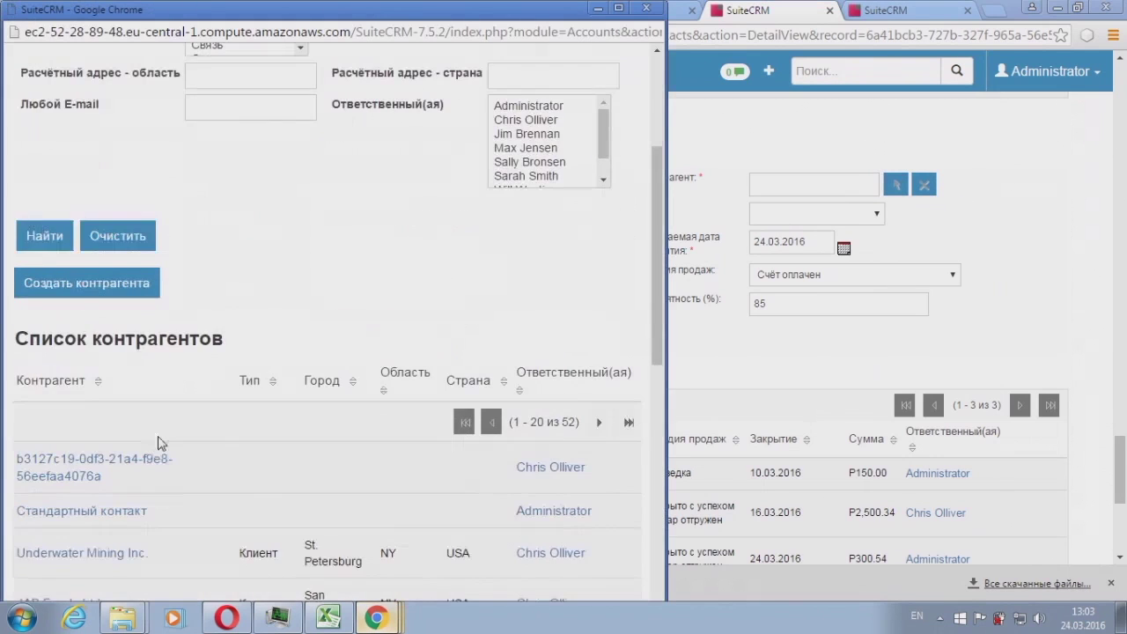
click(95, 512)
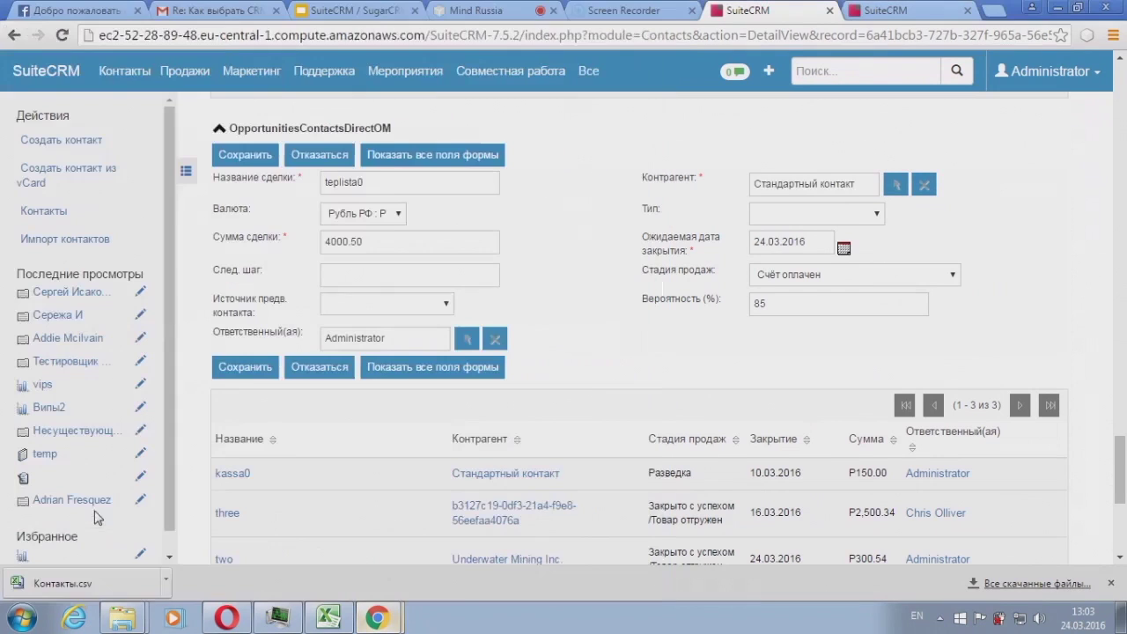
click(262, 162)
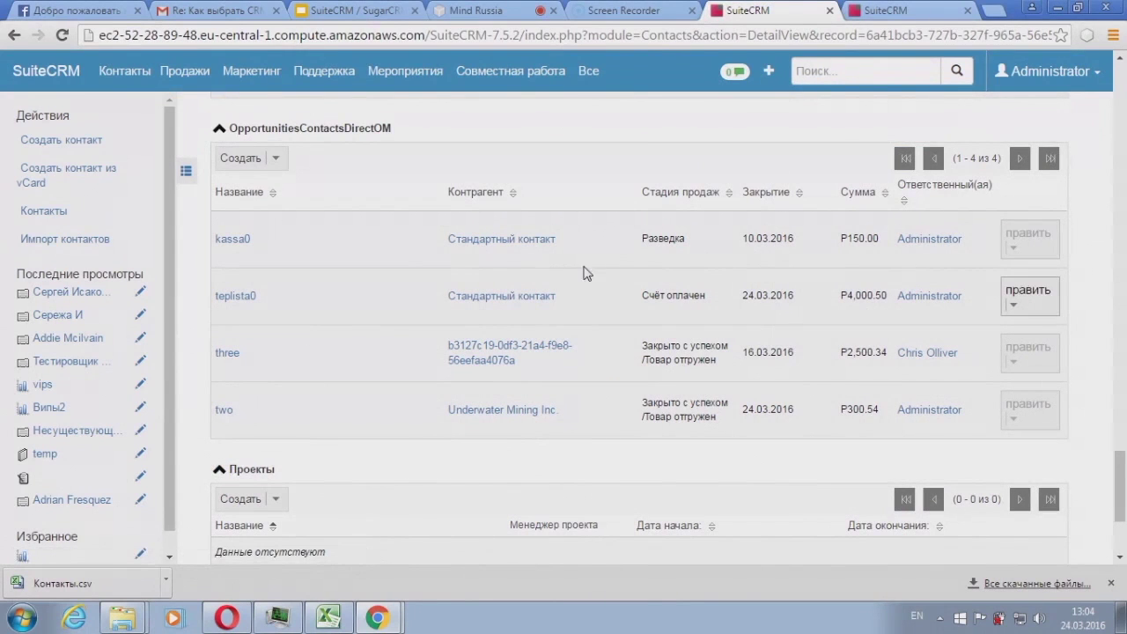
Step: Sort the contact's opportunities by close date, then start the Импорт контактов wizard
click(797, 195)
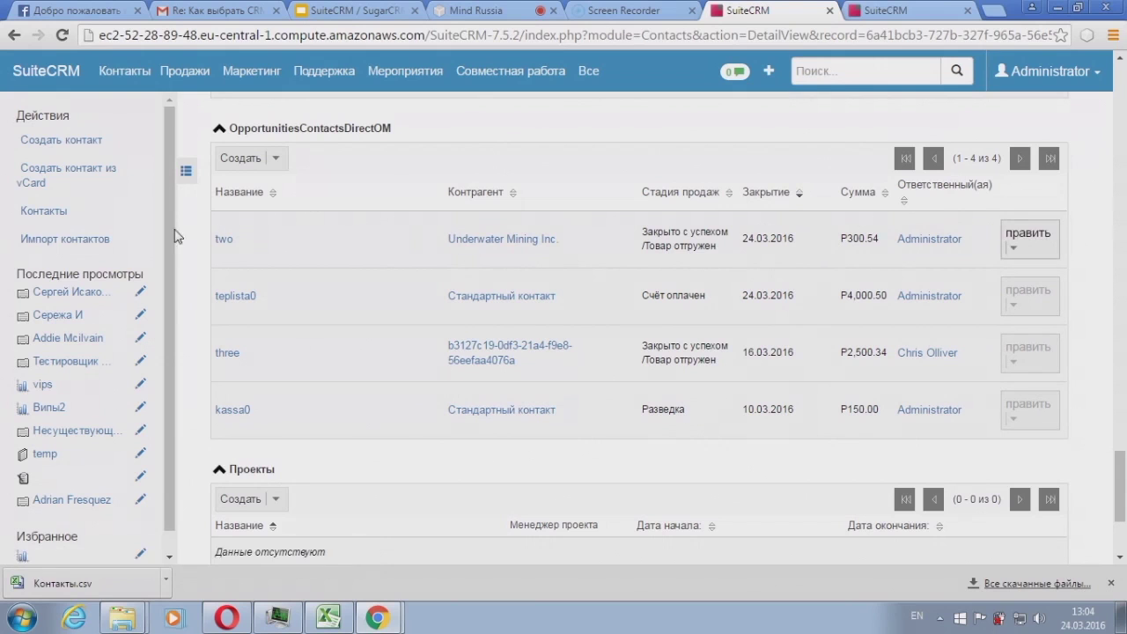
click(85, 241)
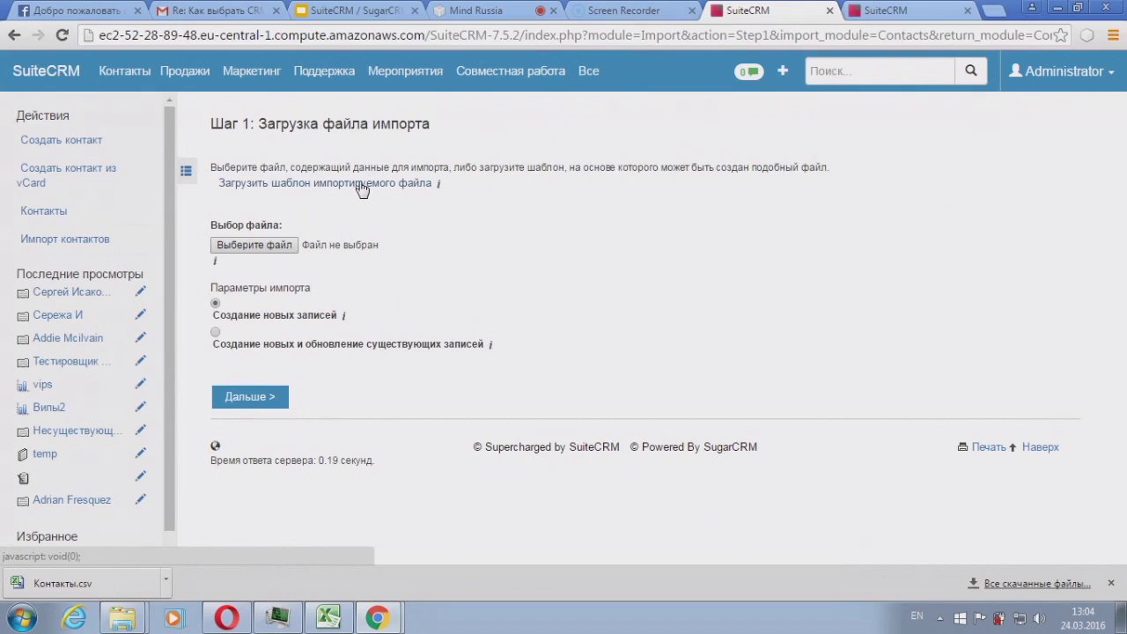
Step: Download the contacts import template Контакты.csv, then minimize the browser to reach the Start menu
click(361, 187)
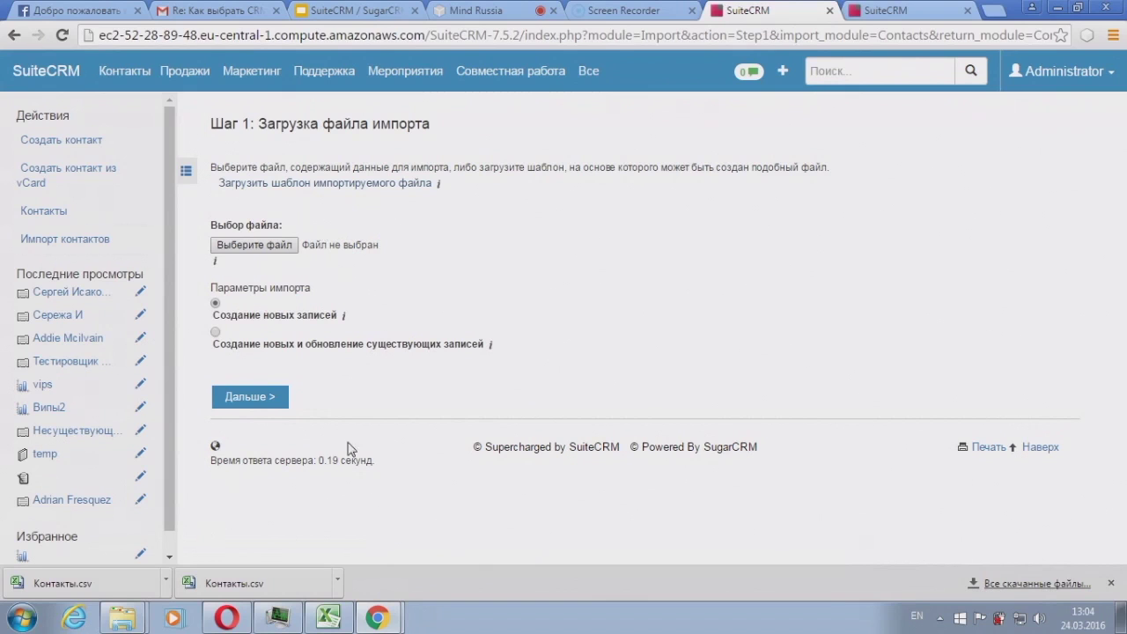
key(super+d)
click(21, 616)
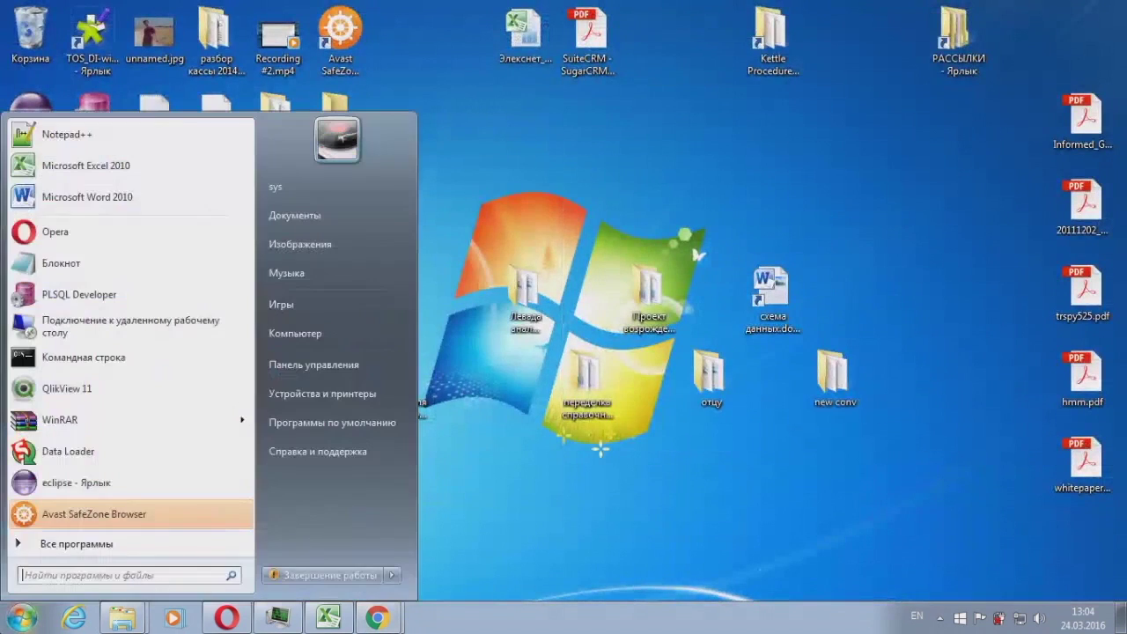
Step: Launch Excel 2010 and load Контакты.csv from the TEPLITSA folder in a maximized window
click(119, 176)
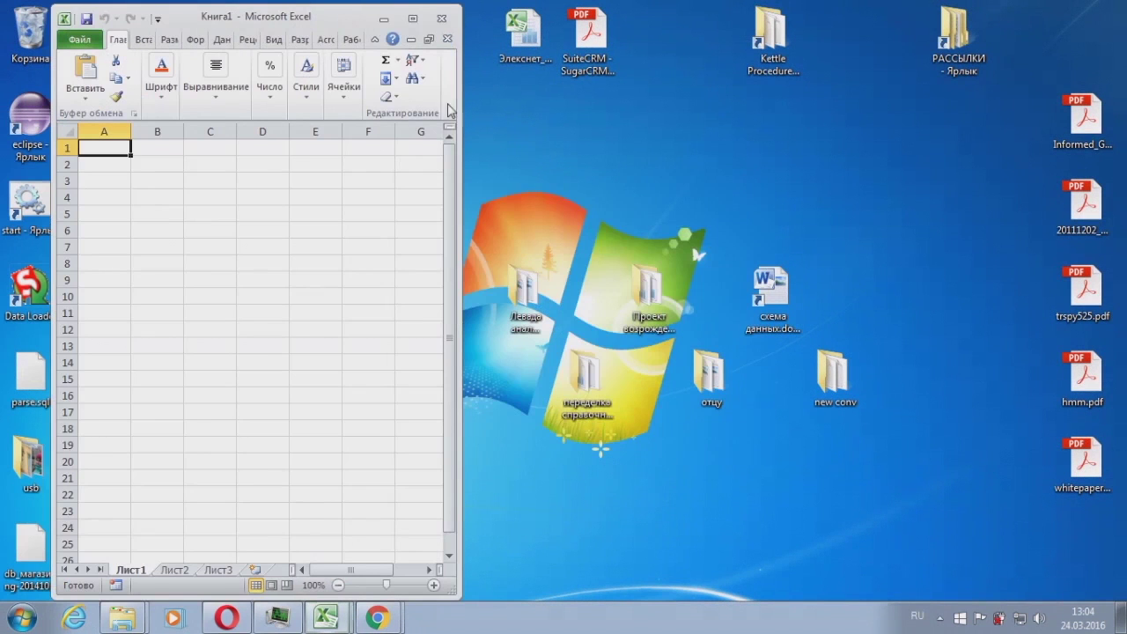
drag(460, 120, 892, 121)
drag(548, 7, 819, 46)
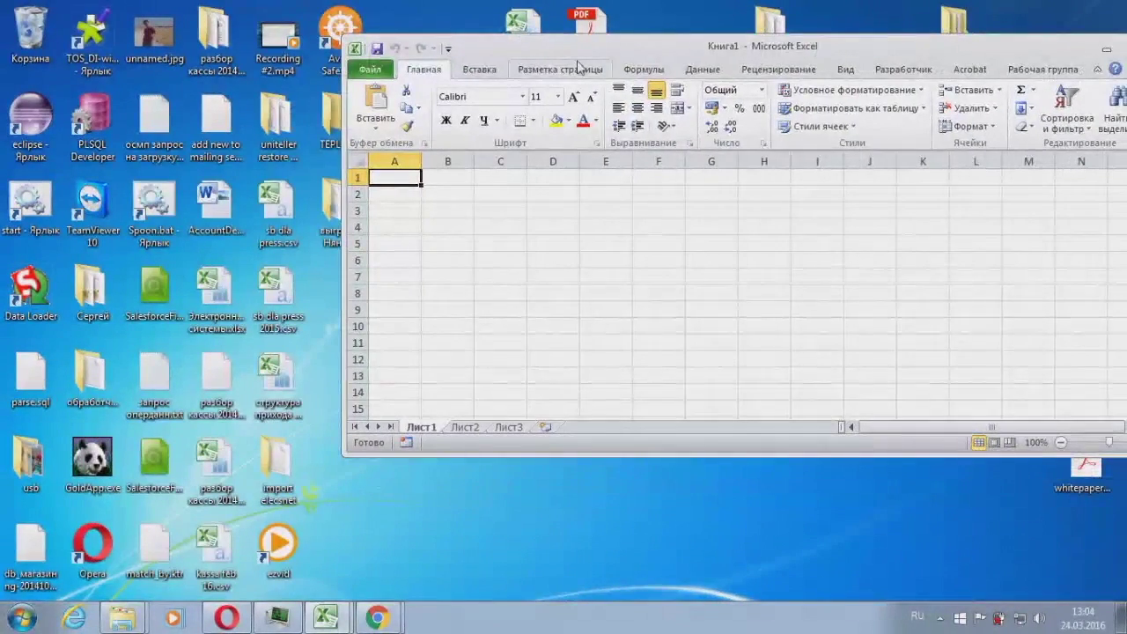
double_click(335, 130)
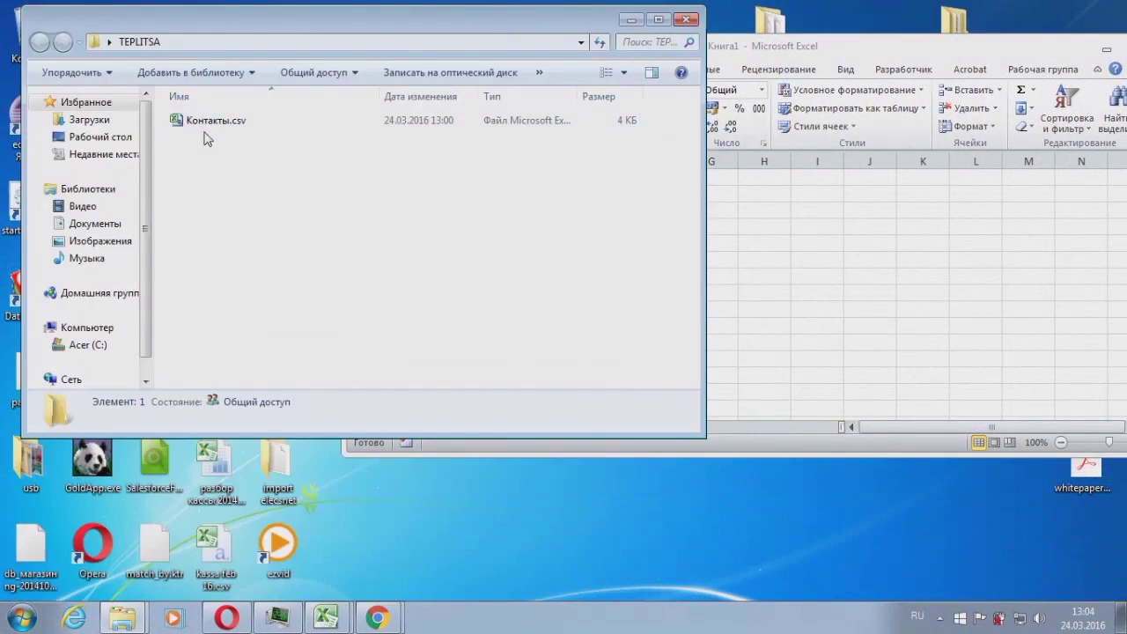
drag(706, 167, 423, 177)
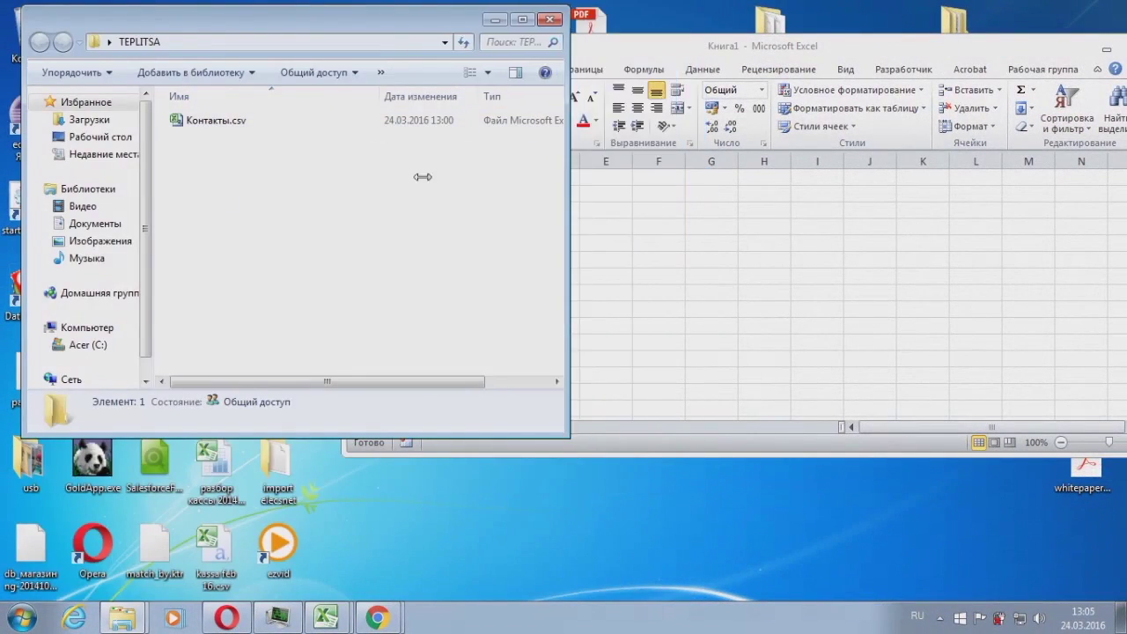
click(211, 123)
key(Return)
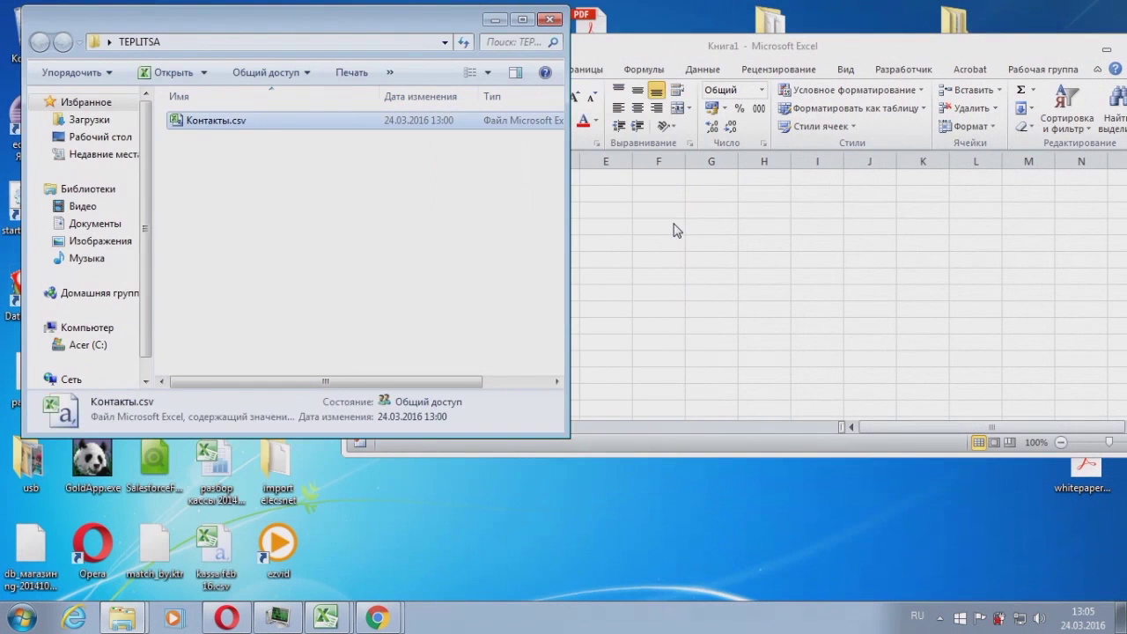
double_click(975, 39)
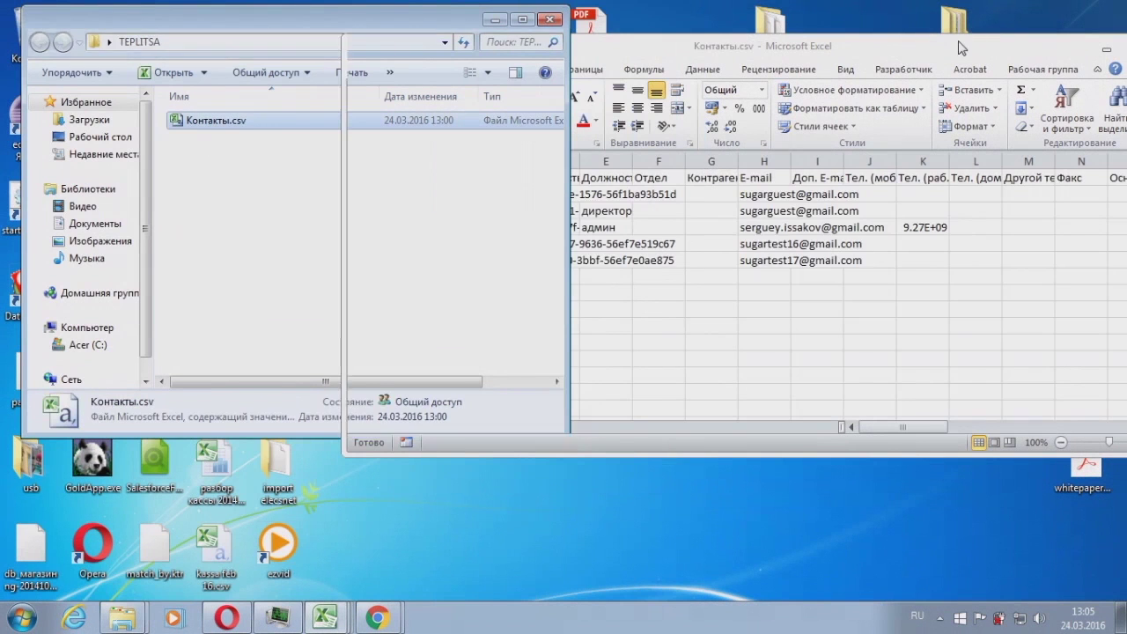
click(327, 269)
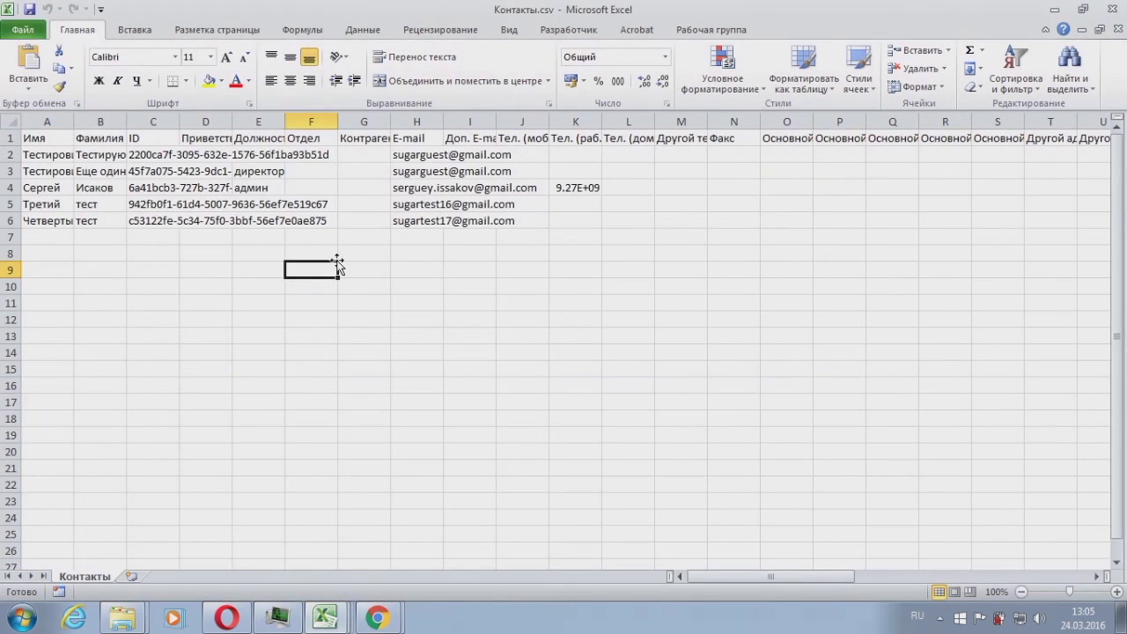
Step: Widen columns A and K and clear contact rows 3–6, keeping only the first contact
key(ctrl+Up)
key(ctrl+Right)
key(ctrl+Left)
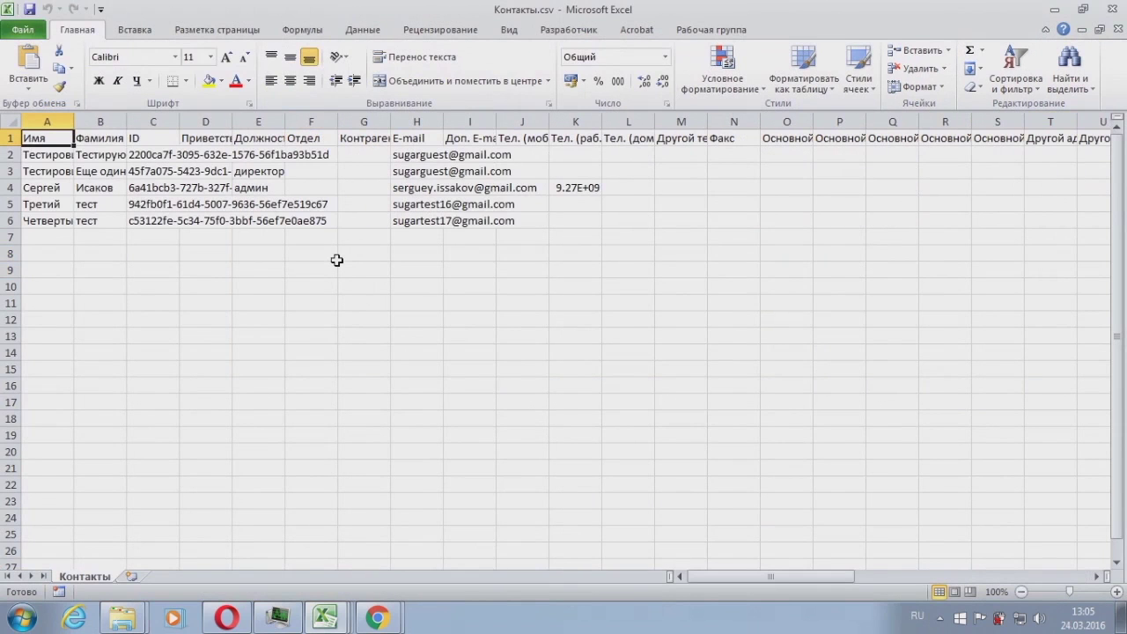
drag(600, 121, 665, 120)
click(11, 154)
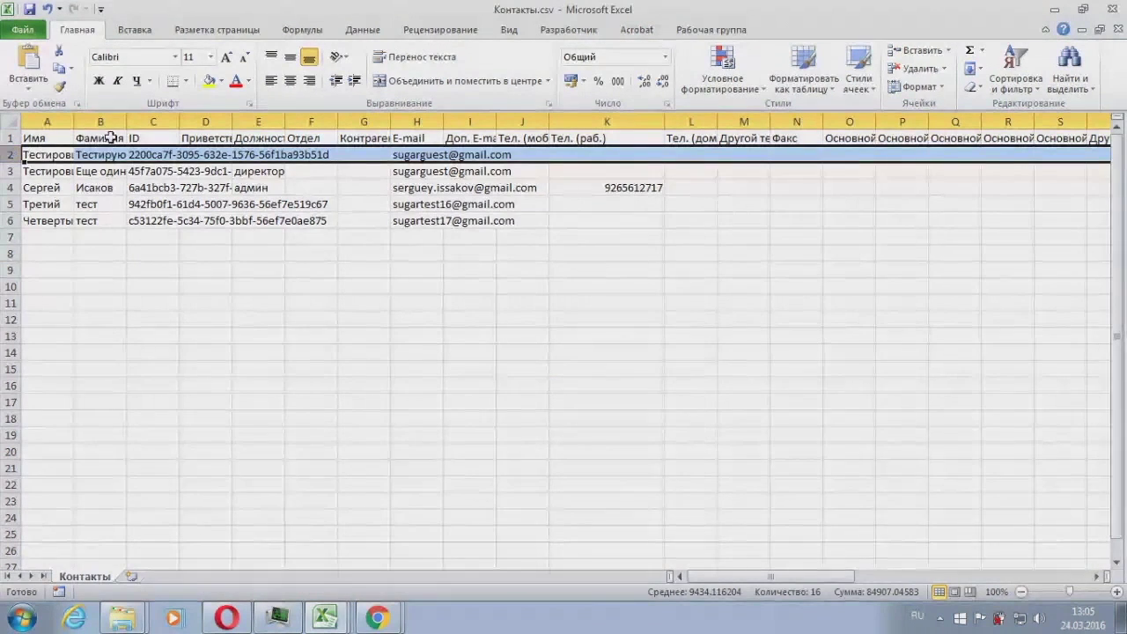
drag(74, 120, 209, 121)
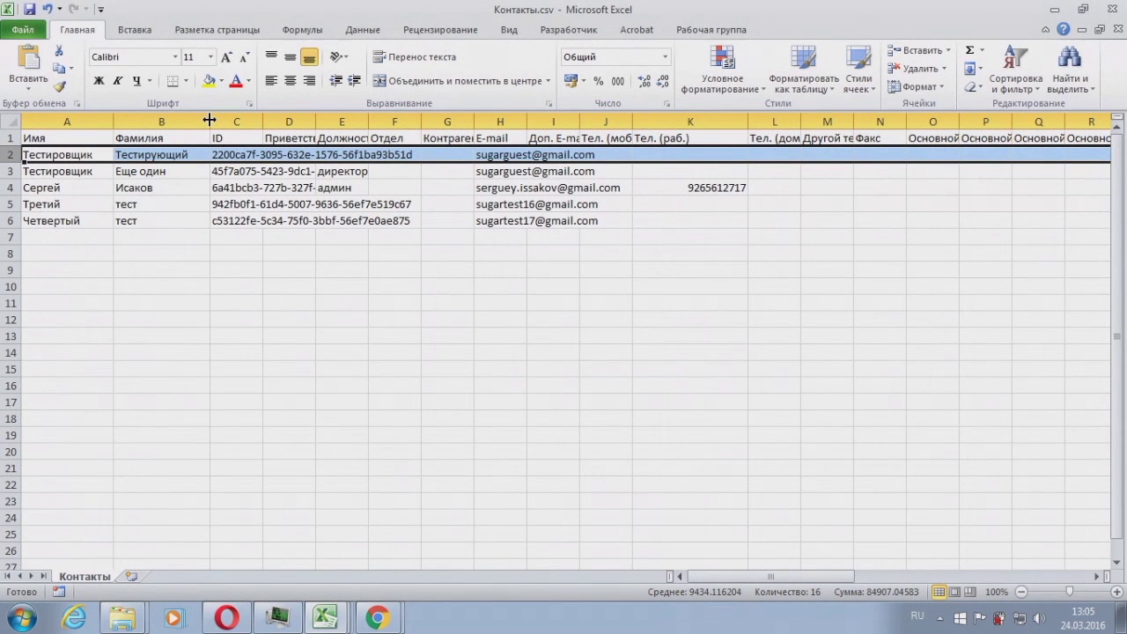
click(164, 177)
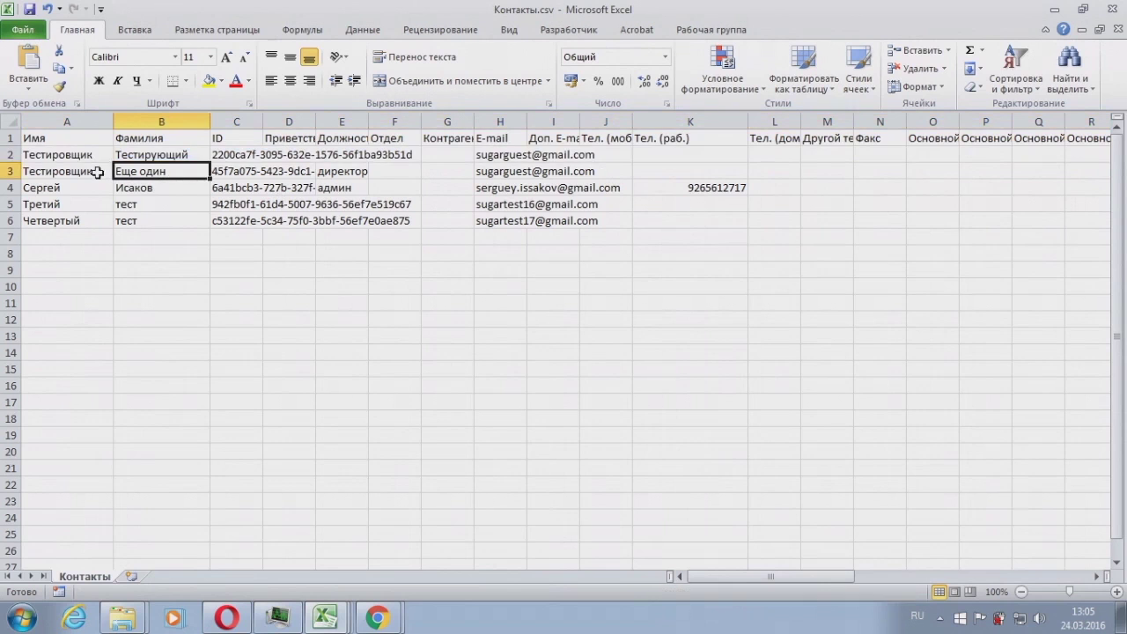
drag(12, 172, 13, 220)
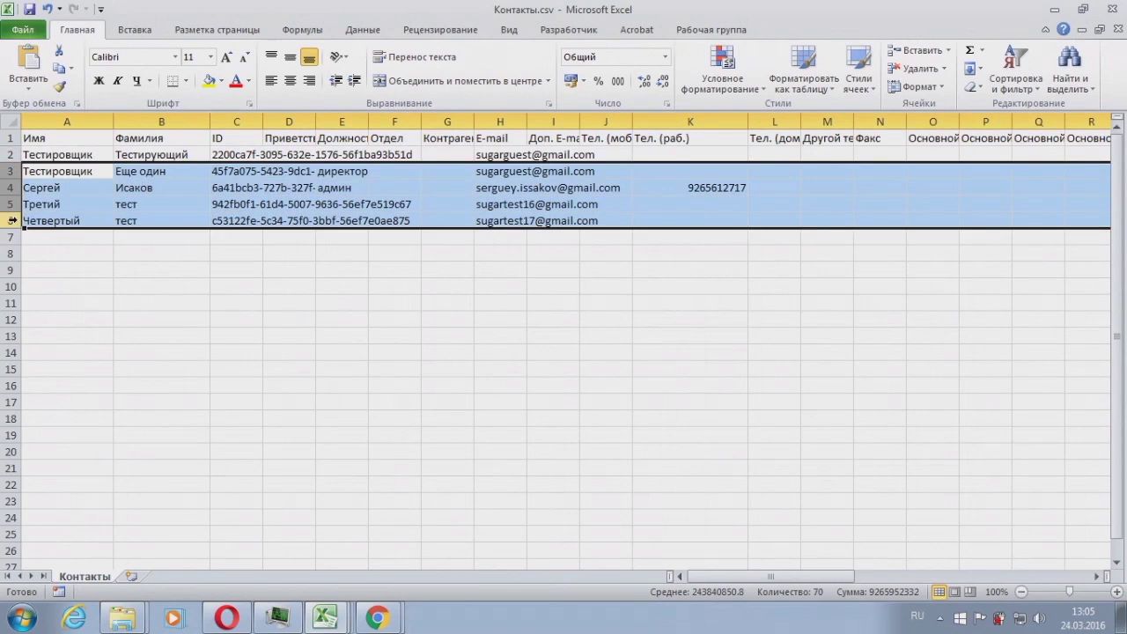
key(Delete)
click(143, 206)
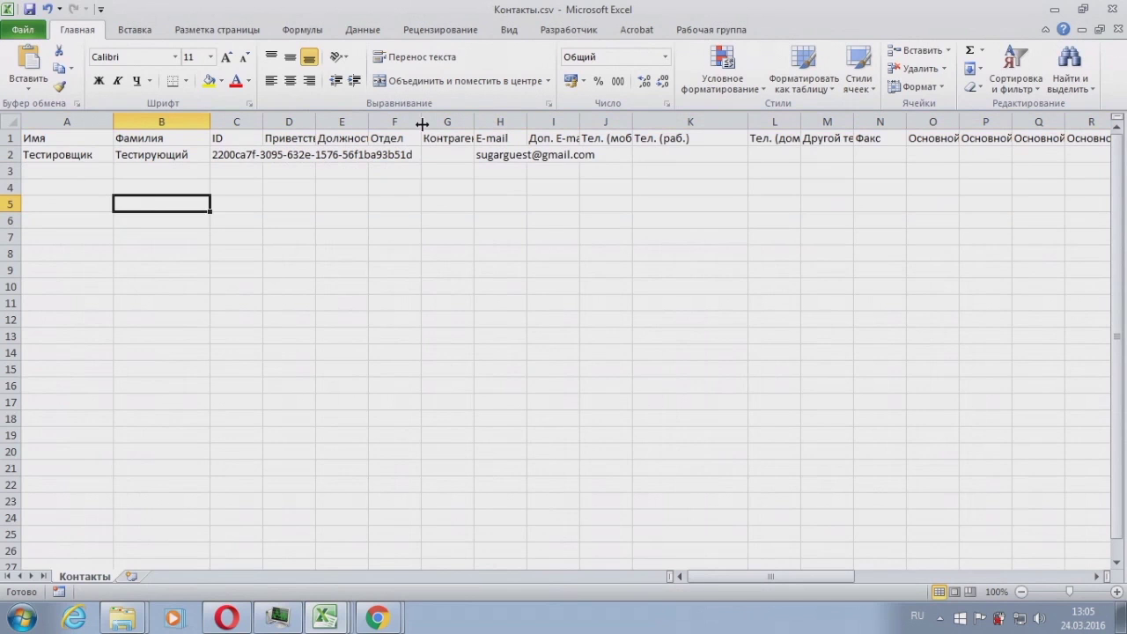
Step: Change the surname in B2 to Теплицын and widen the ID column C
click(144, 154)
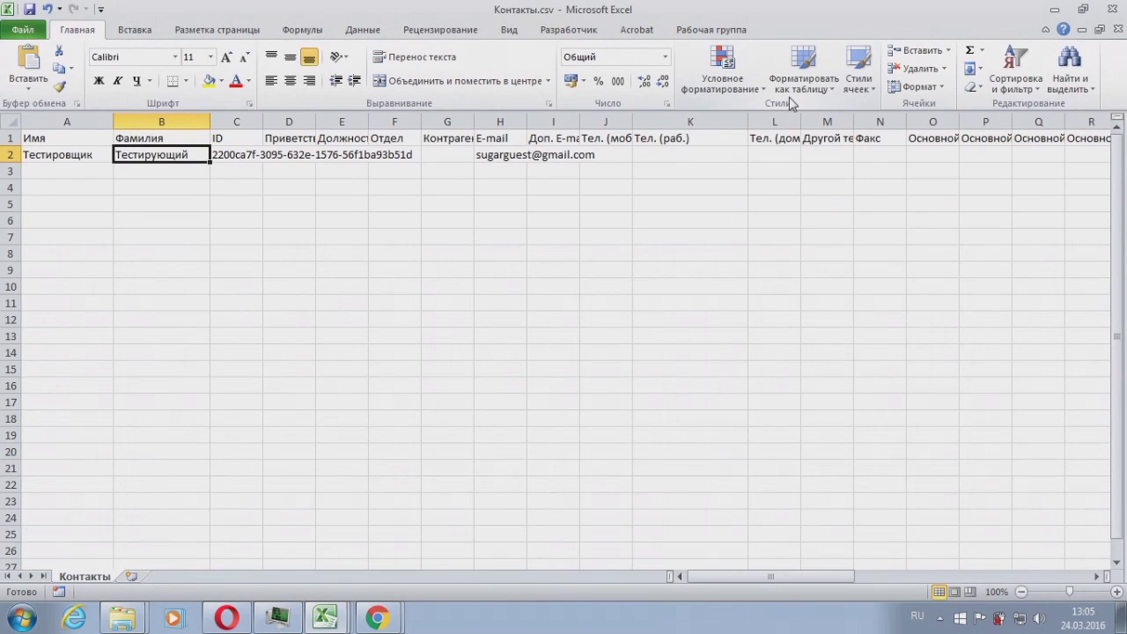
text(Те)
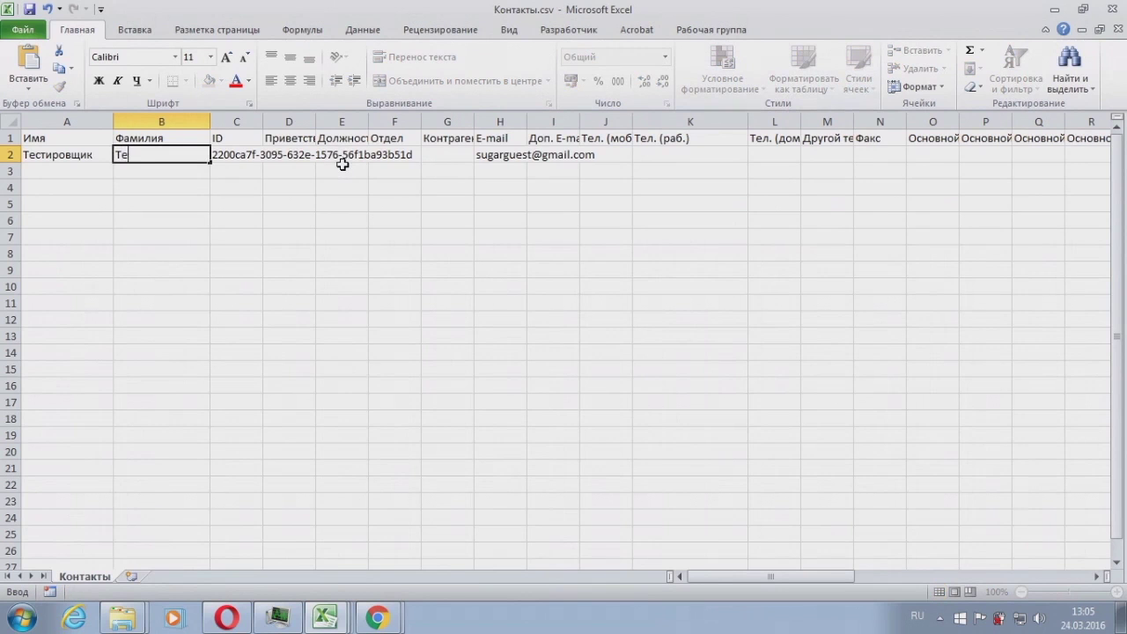
text(плицын)
key(Return)
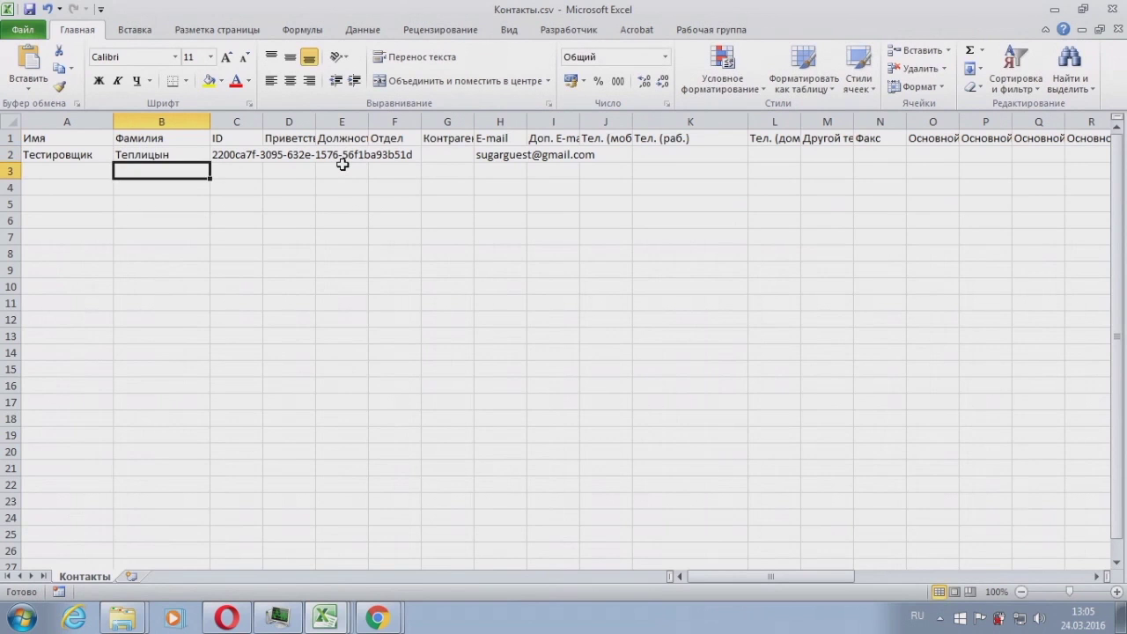
click(342, 167)
drag(262, 121, 318, 120)
click(273, 155)
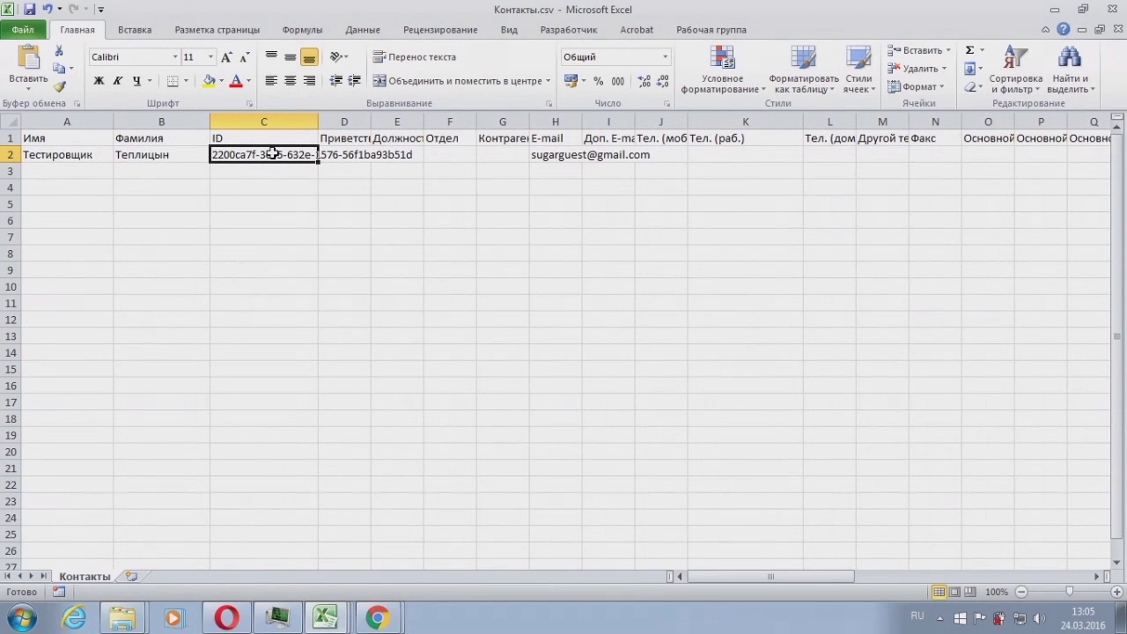
click(52, 141)
Step: Delete columns D–G and every column after E-mail, leaving Имя, Фамилия, ID, E-mail
click(164, 156)
drag(352, 121, 502, 122)
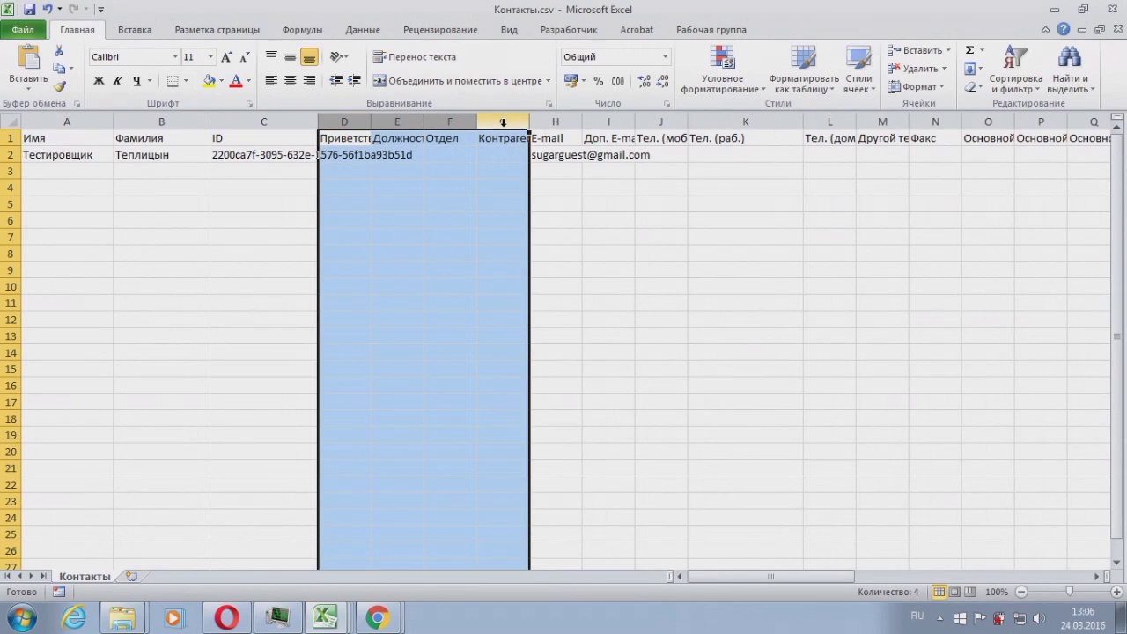
right_click(502, 122)
click(537, 246)
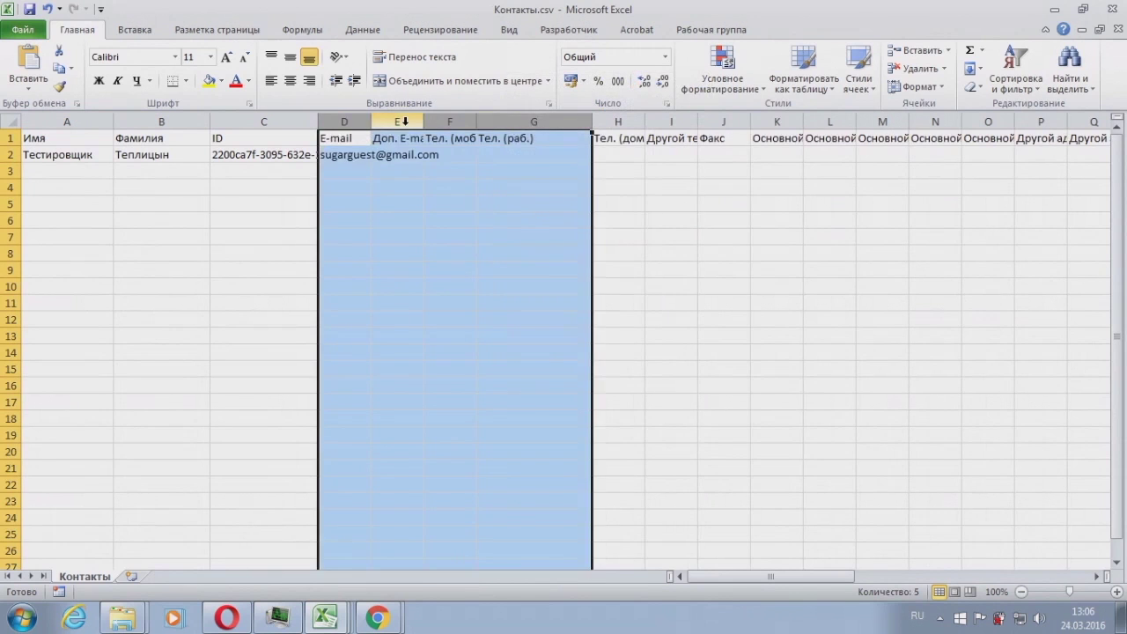
click(405, 122)
key(ctrl+shift+Right)
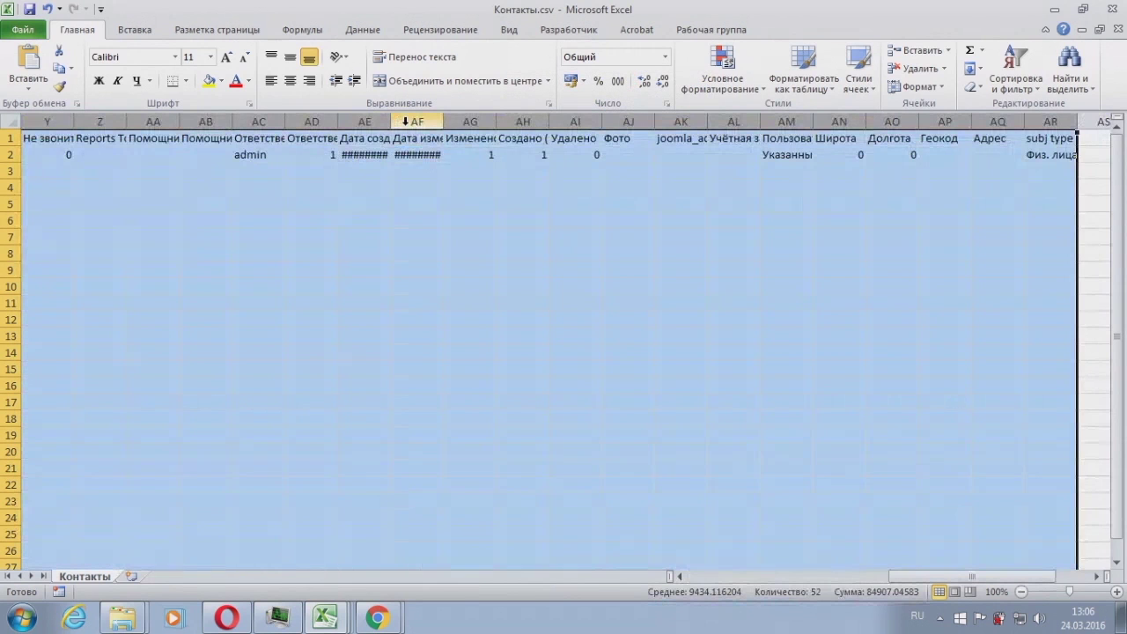
right_click(408, 124)
click(450, 250)
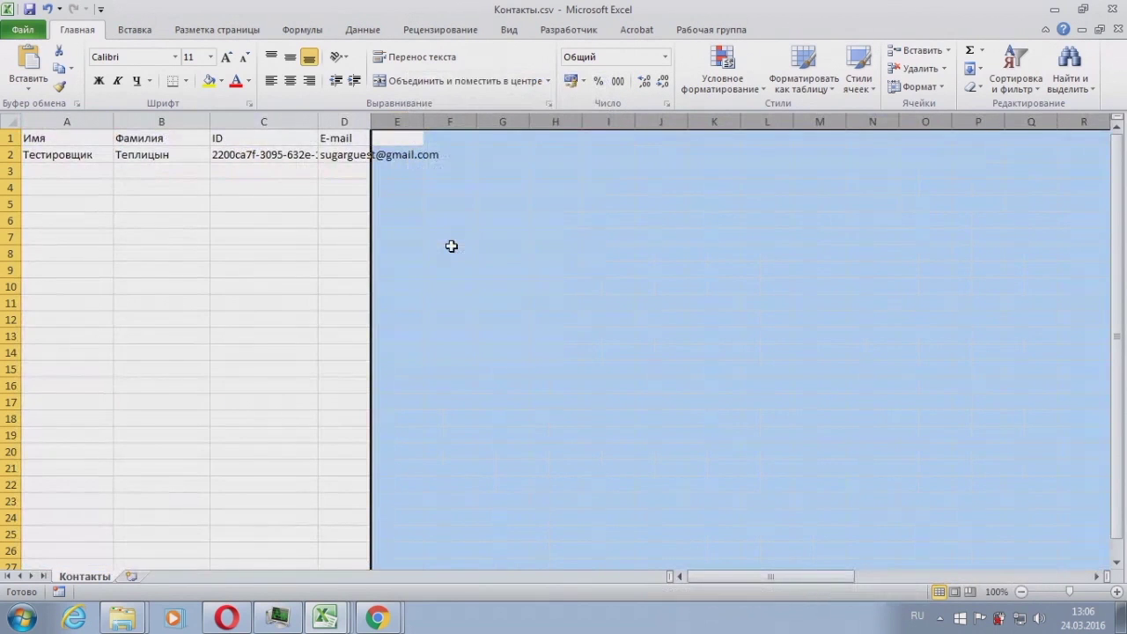
key(Left)
key(Left)
key(Down)
key(Right)
key(Home)
key(Down)
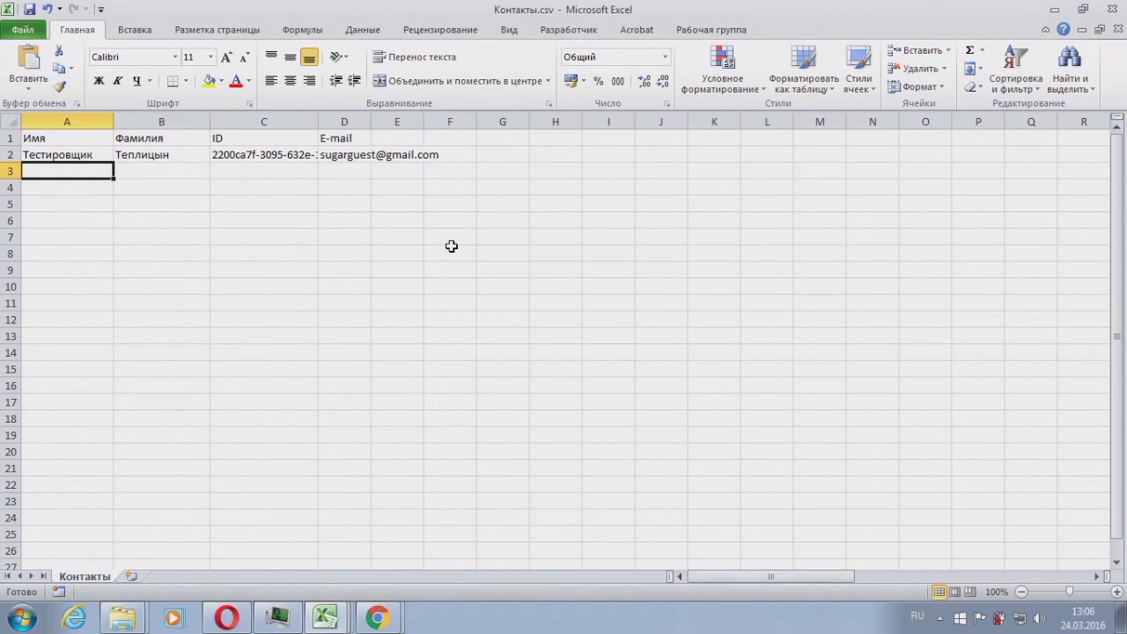
Step: Add the contact Новый Контакт in row 3 with the person's e-mail address in D3
text(Новый)
key(Tab)
text(Контак)
key(Tab)
key(Tab)
key(Up)
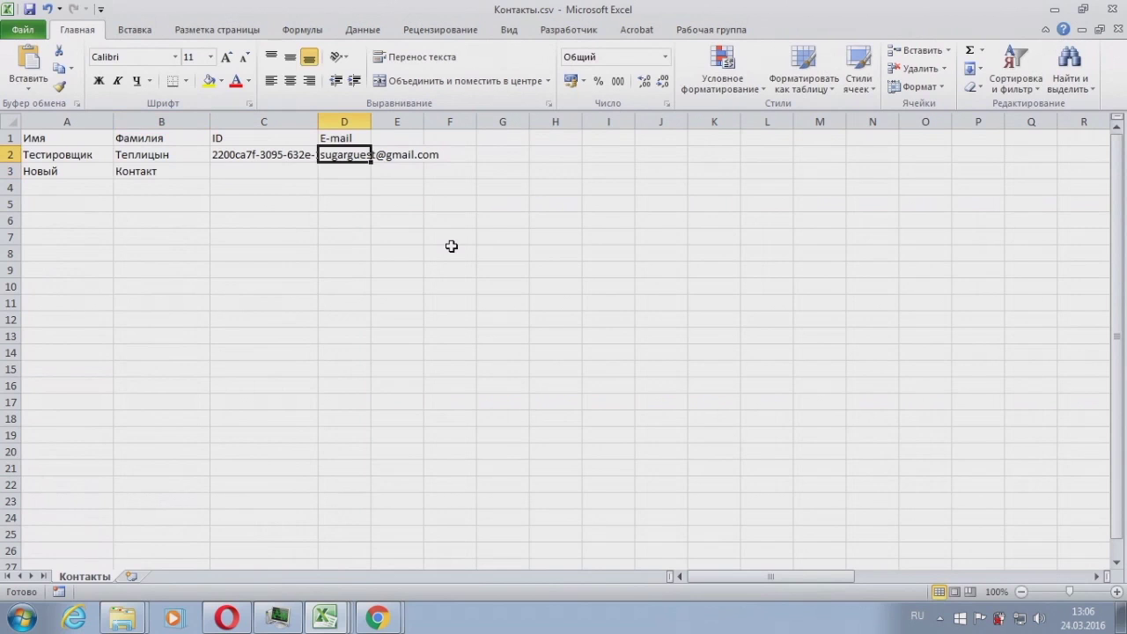
double_click(371, 122)
click(379, 171)
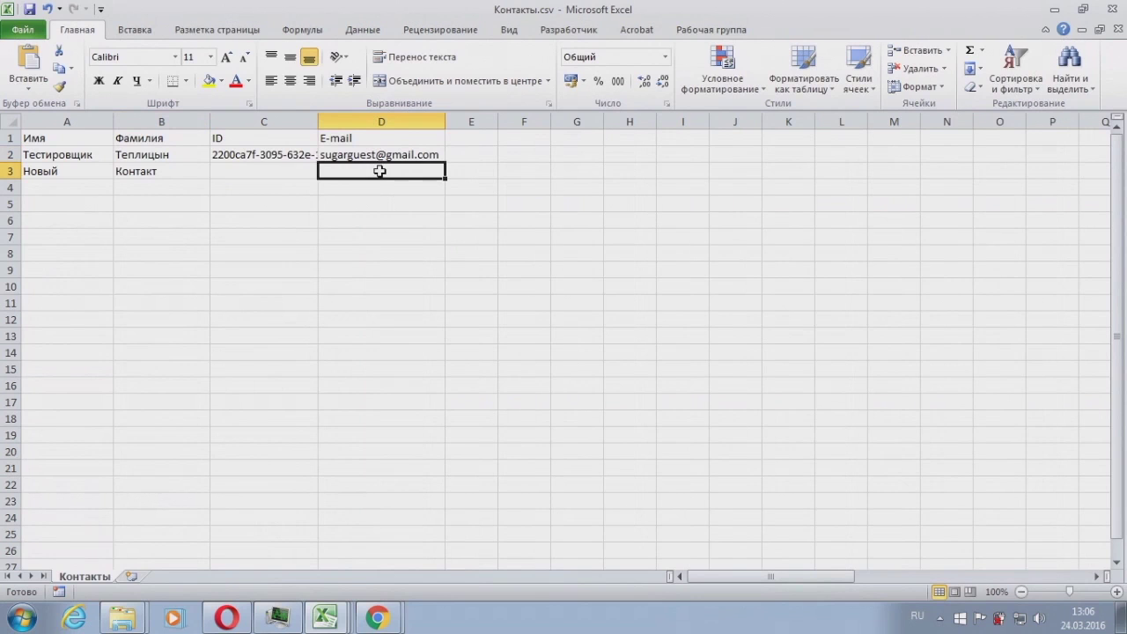
text(ы)
key(BackSpace)
key(alt+shift)
text(s)
text(ug)
key(BackSpace)
key(BackSpace)
key(BackSpace)
key(BackSpace)
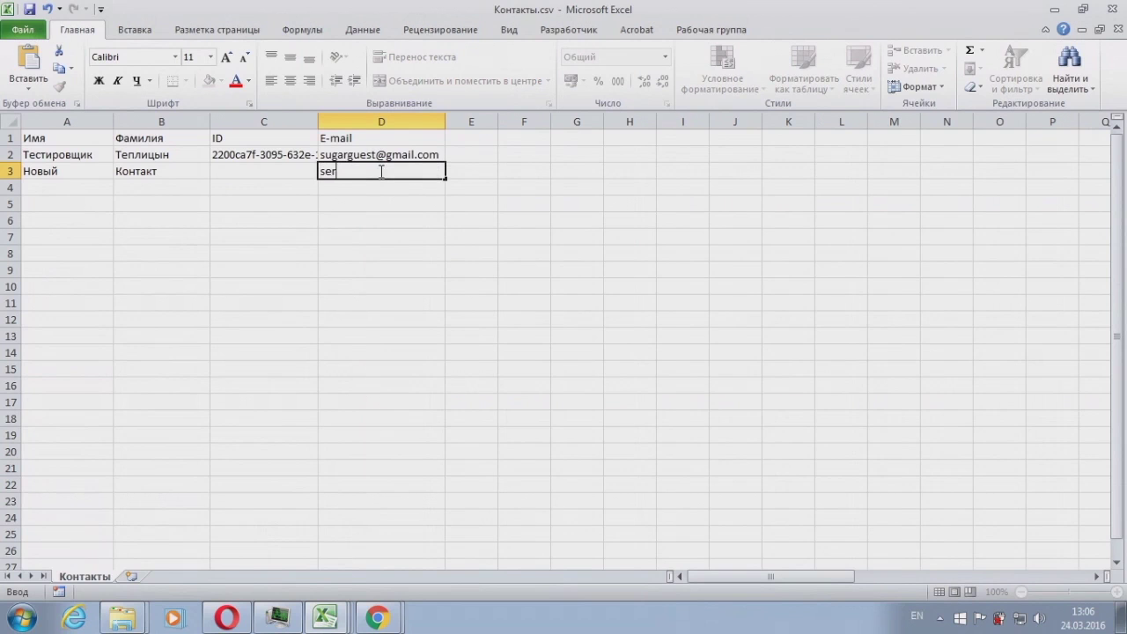
key(Return)
Step: Add the contact Еще один Контакт in row 4 with a test e-mail address in D4
key(Left)
key(Left)
key(Left)
text(d)
key(BackSpace)
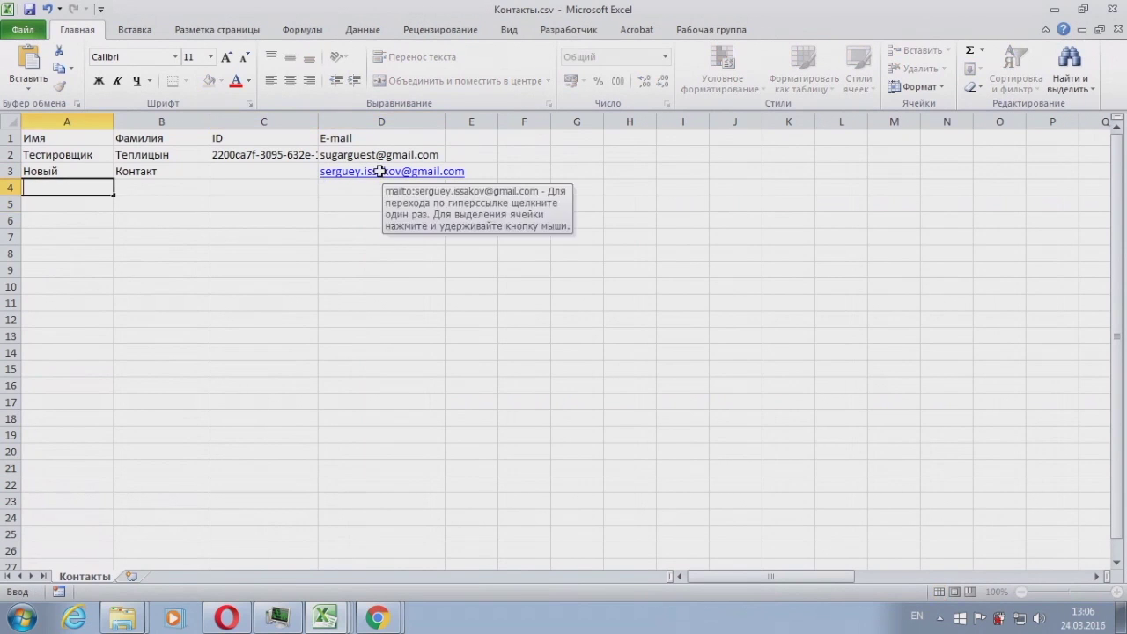
key(alt+shift)
text(Еще один)
key(Return)
key(Up)
key(Right)
text(Контаккт)
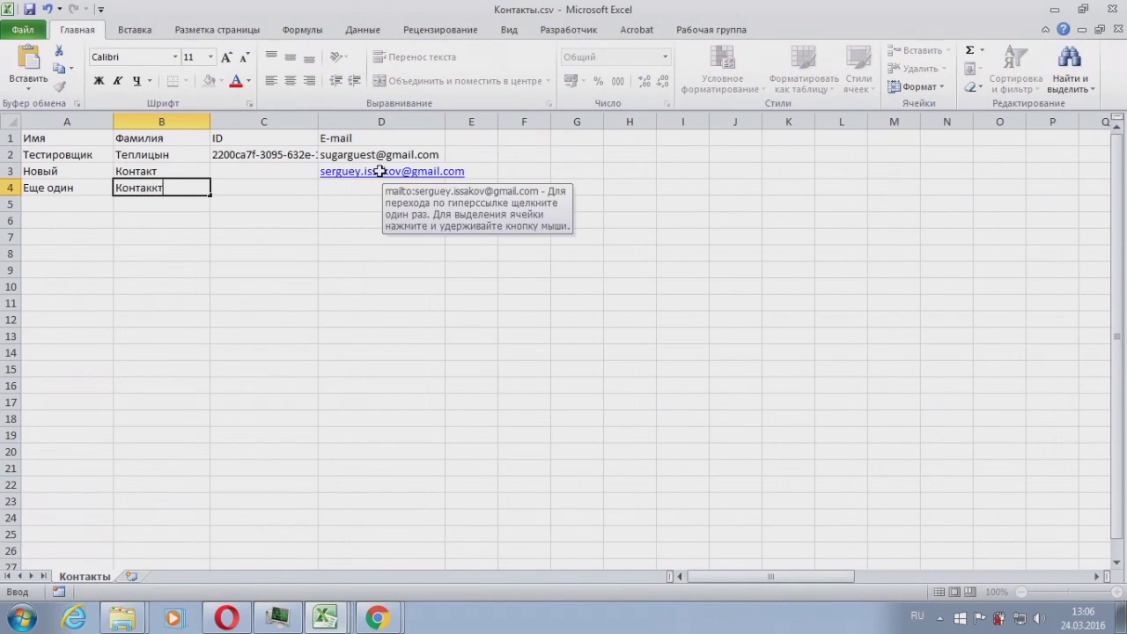
key(BackSpace)
key(BackSpace)
text(т)
key(Return)
key(Up)
key(Right)
key(Right)
text(new@)
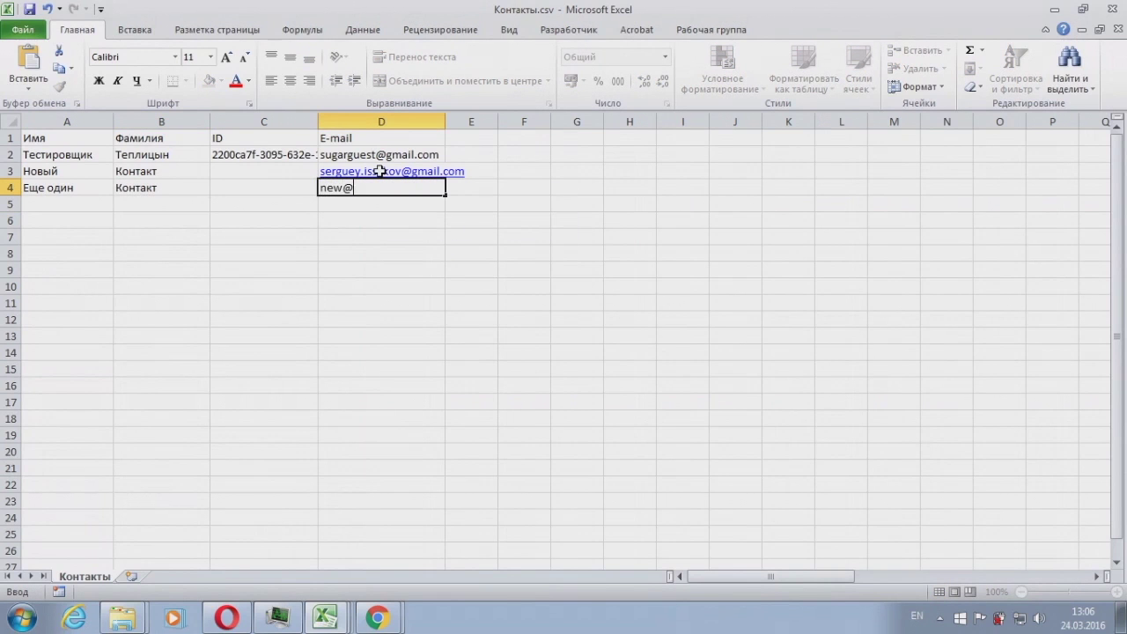
text(ema.il)
key(Return)
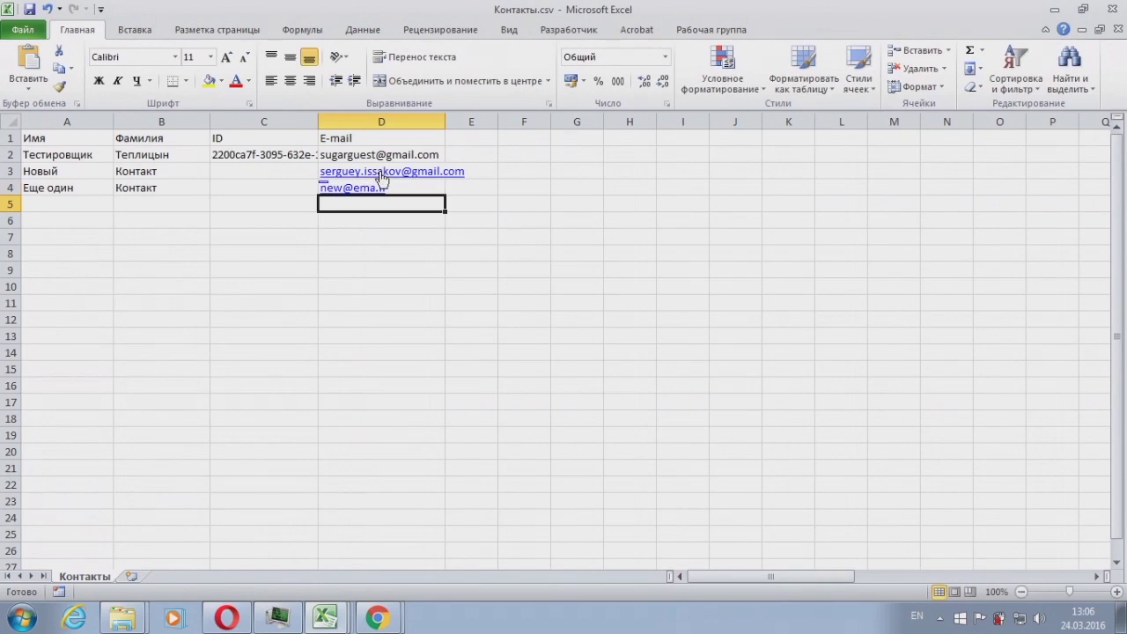
click(583, 219)
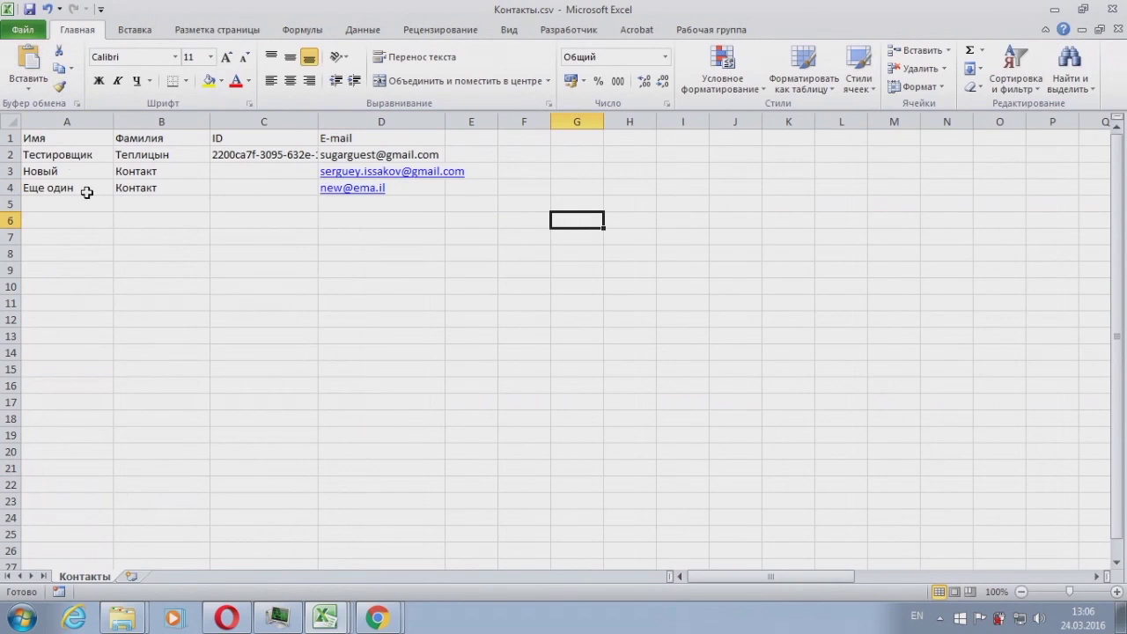
Step: Save the sheet as КонтактыFORIMPORT.csv, comma-delimited CSV, in the TEPLITSA folder
click(24, 33)
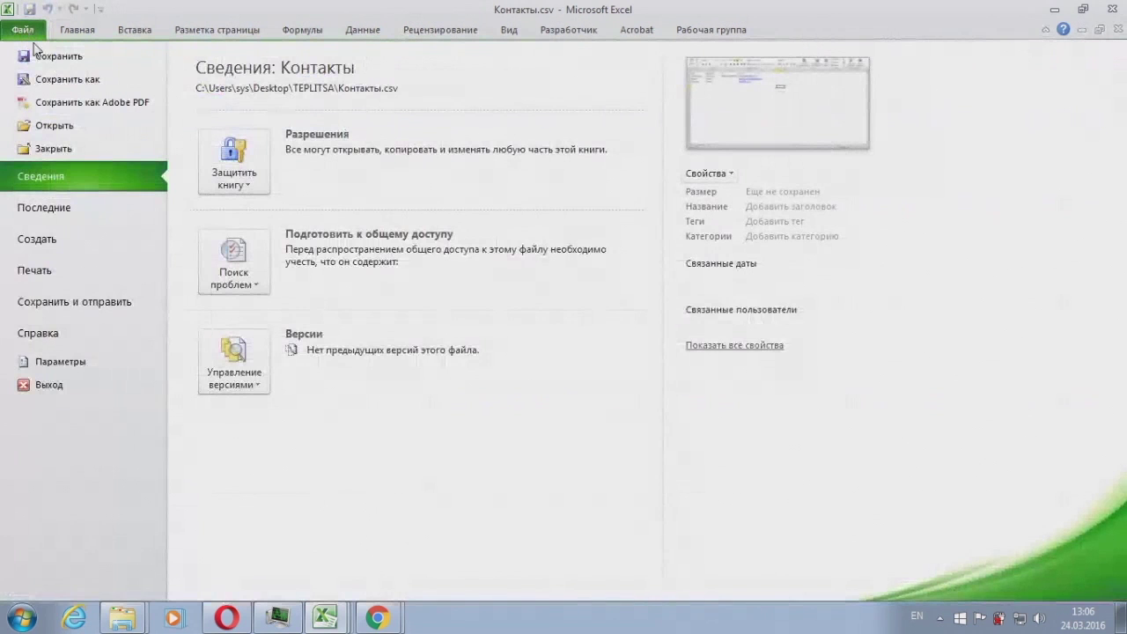
key(Escape)
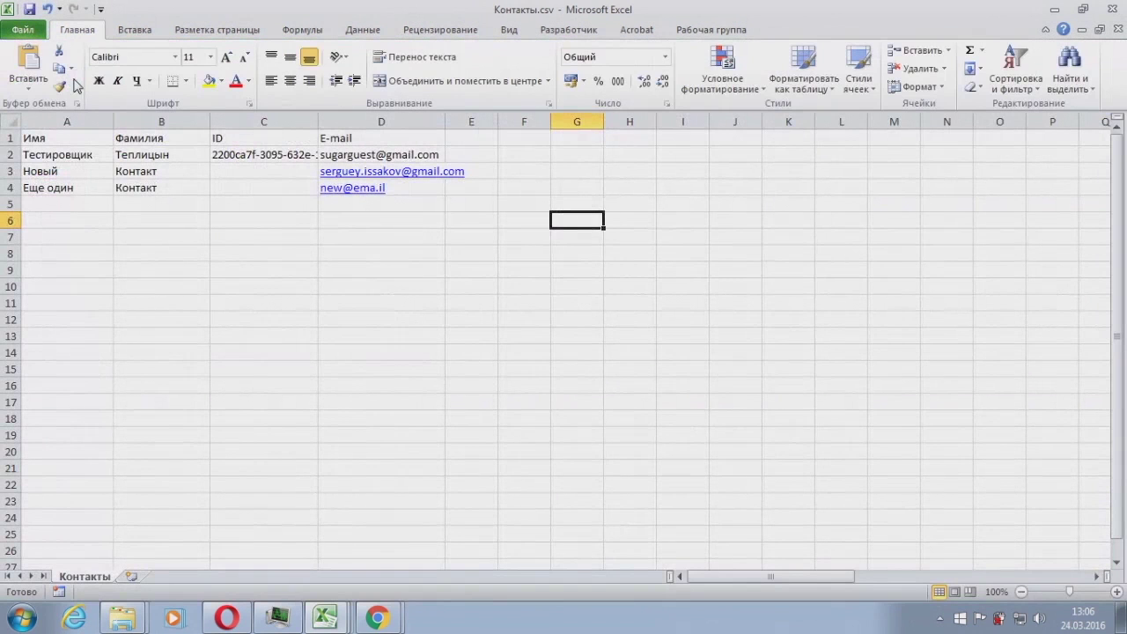
key(F12)
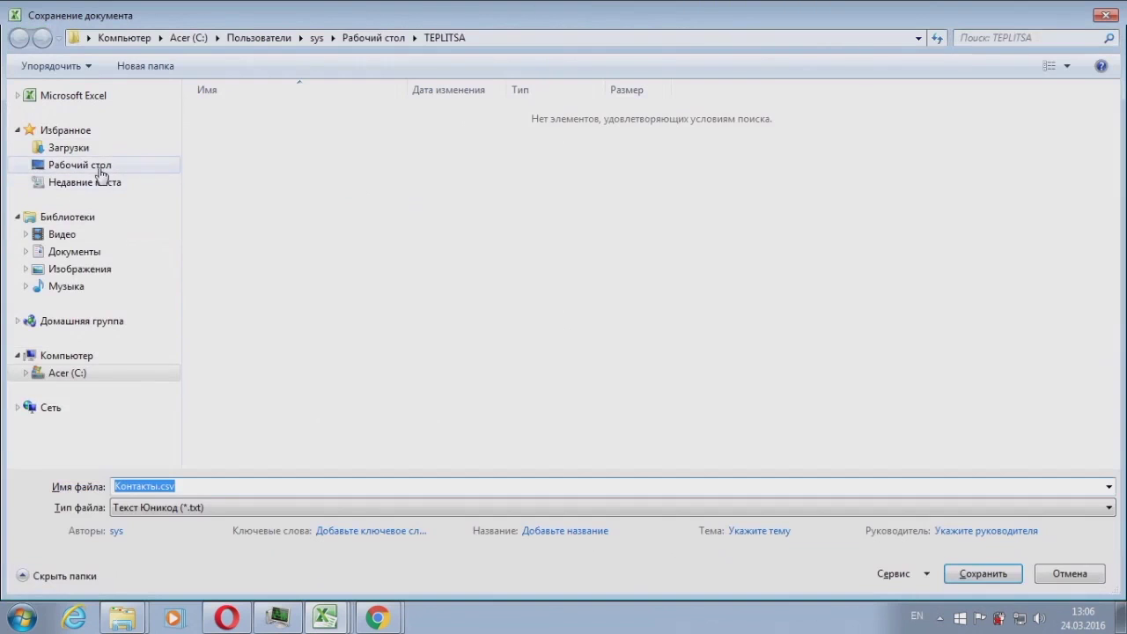
click(131, 165)
double_click(230, 213)
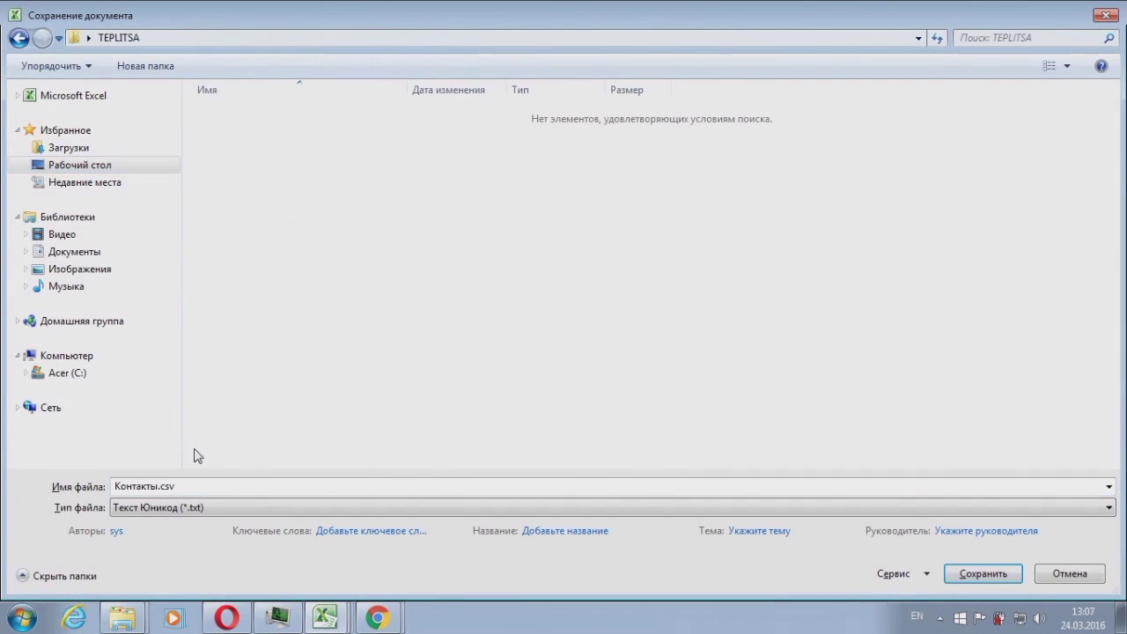
key(Right)
text(АЩ)
key(alt+shift)
key(BackSpace)
key(BackSpace)
text(FORIMPORT)
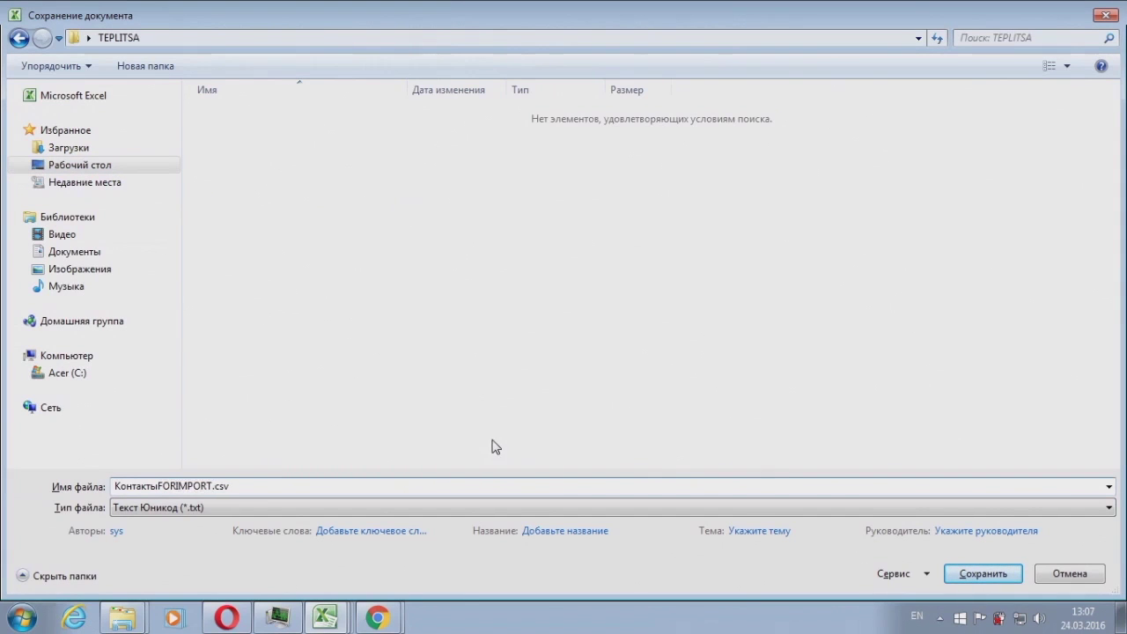
click(213, 510)
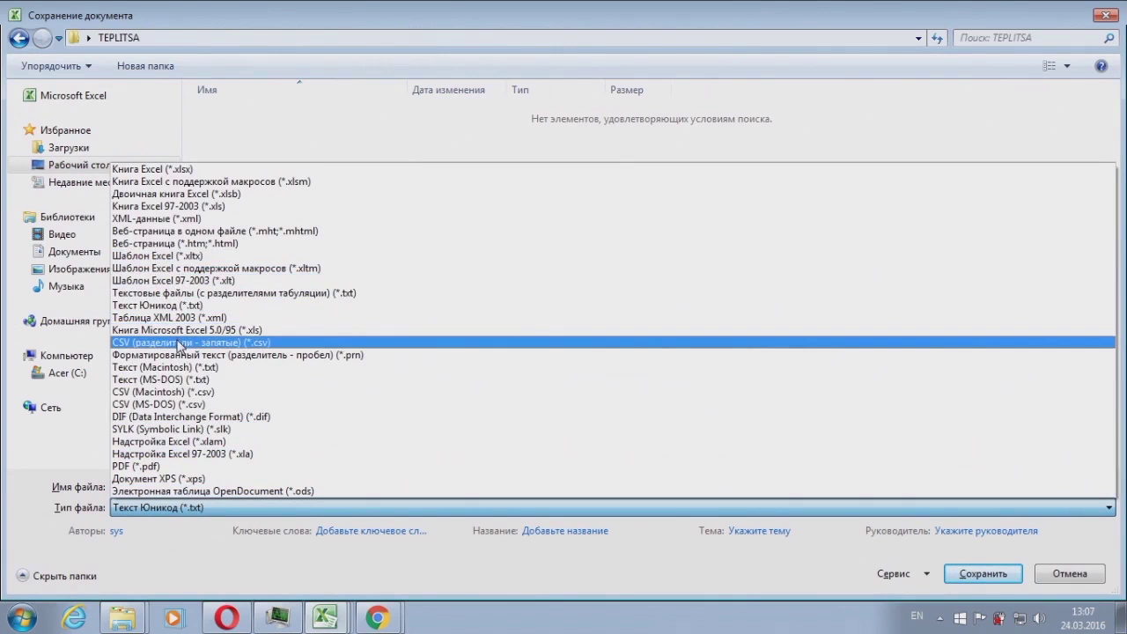
click(180, 345)
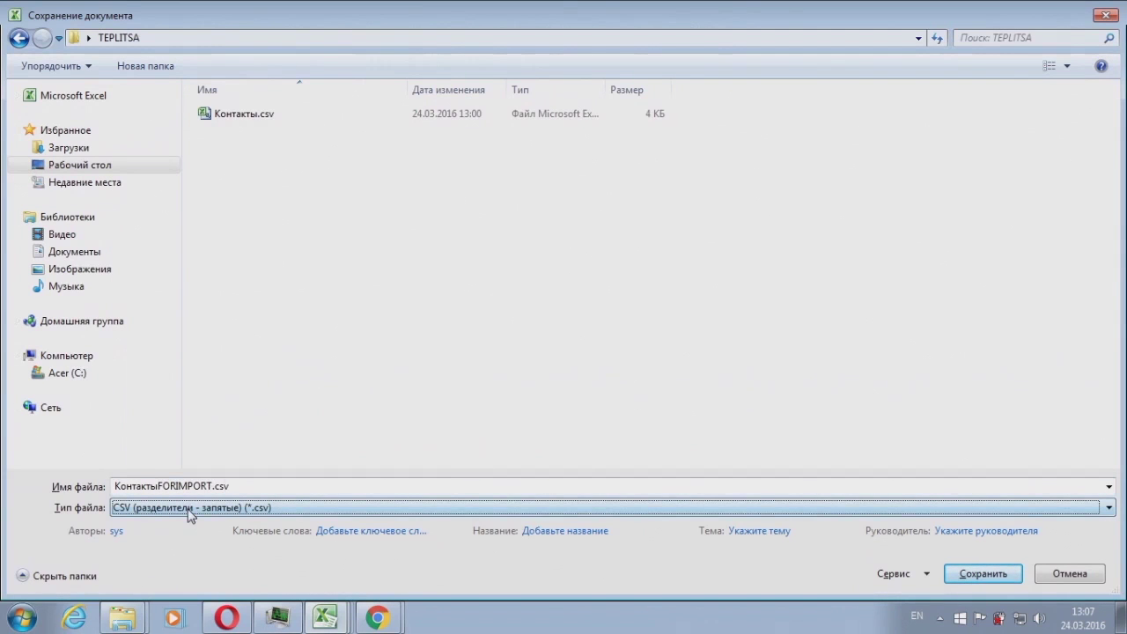
click(1001, 574)
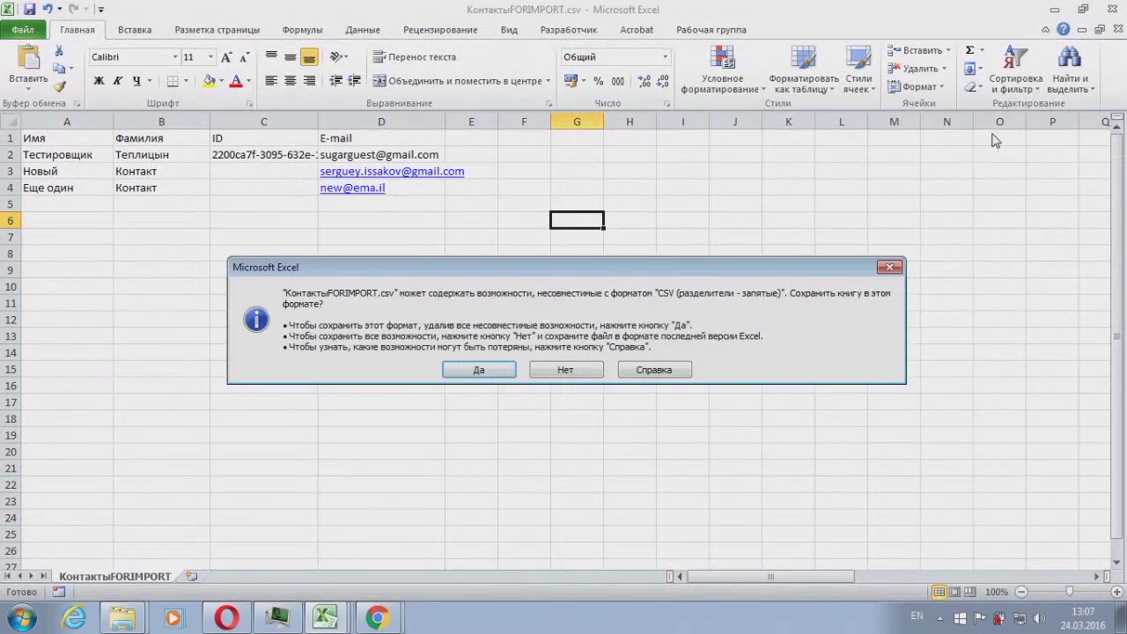
click(493, 368)
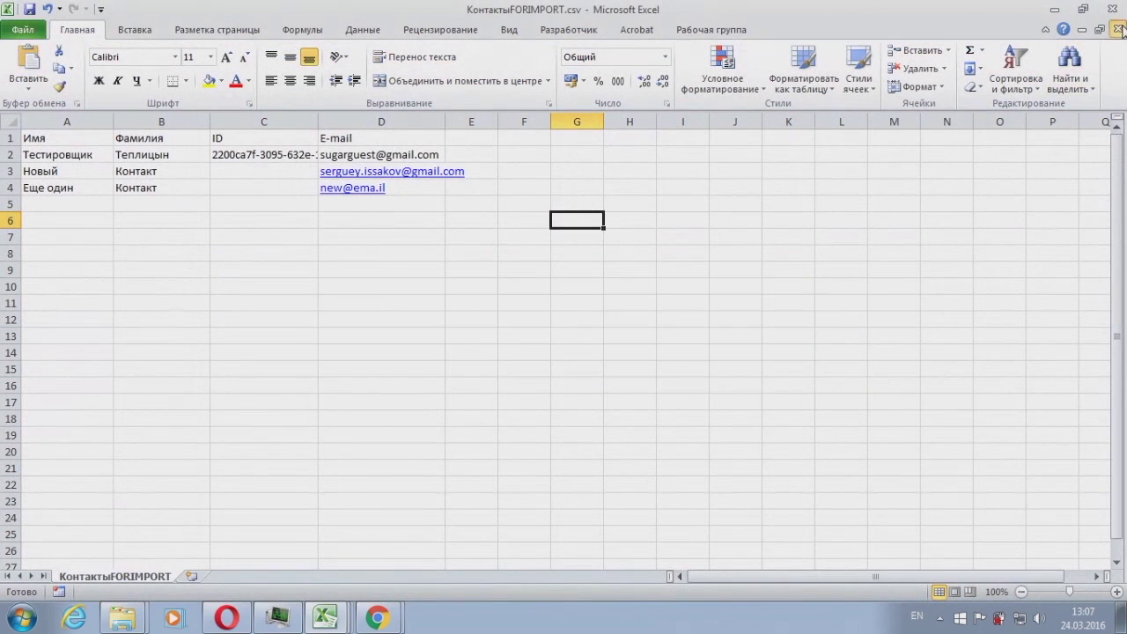
Step: Close the workbook, saving it again in CSV format, and return to the browser
click(1117, 29)
click(467, 331)
click(478, 366)
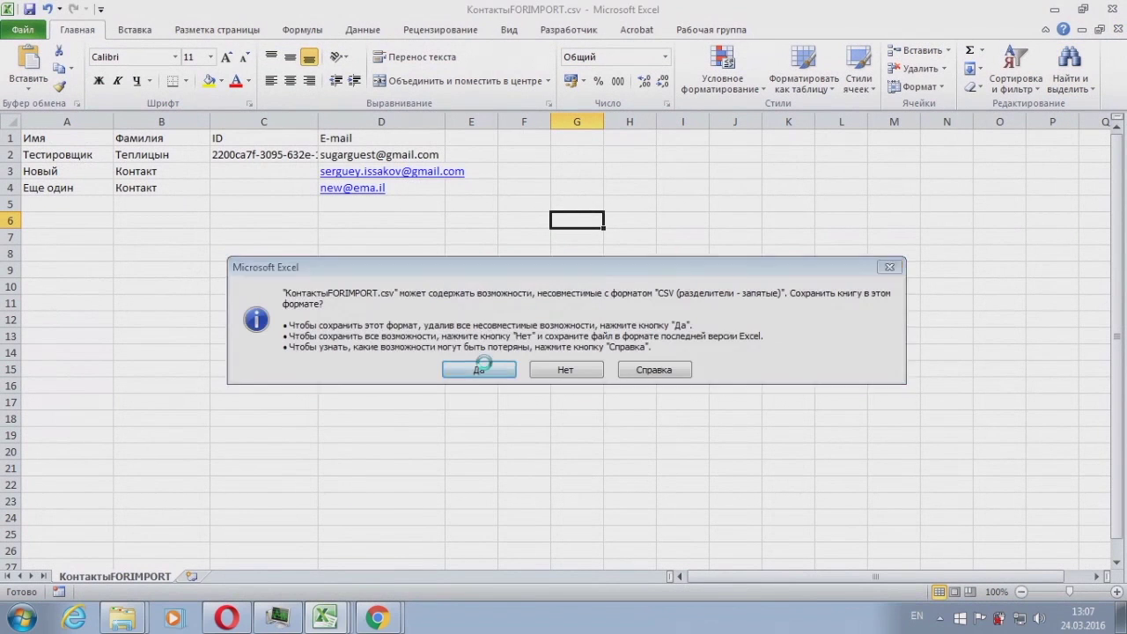
mouse_move(310, 619)
click(377, 618)
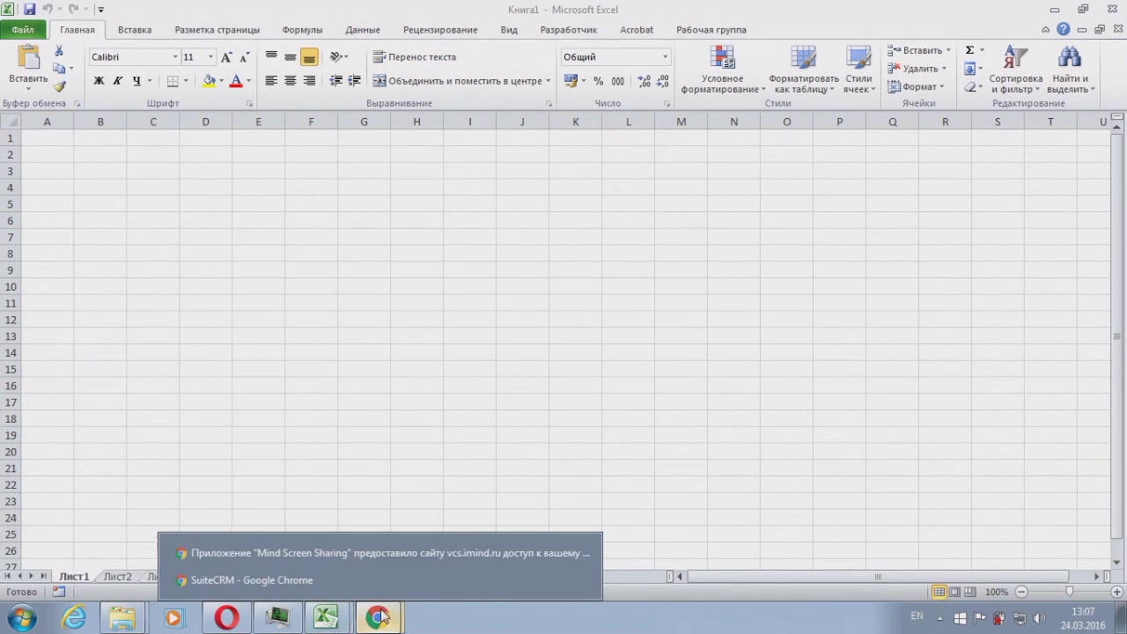
Step: Pick КонтактыFORIMPORT.csv from the TEPLITSA folder as the SuiteCRM import file
click(385, 539)
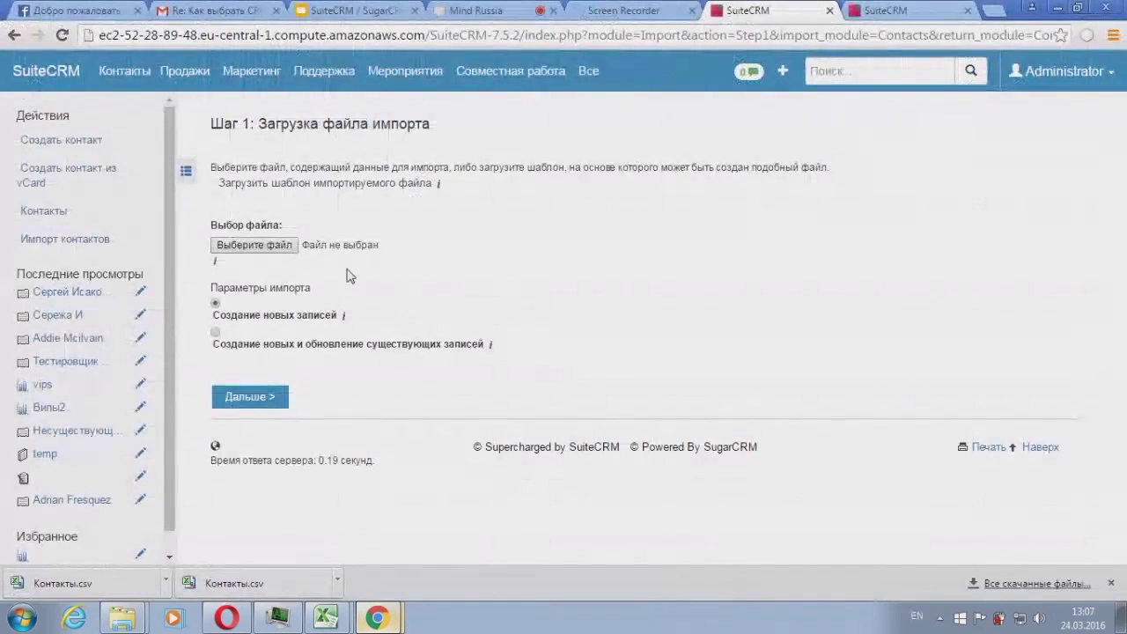
click(255, 245)
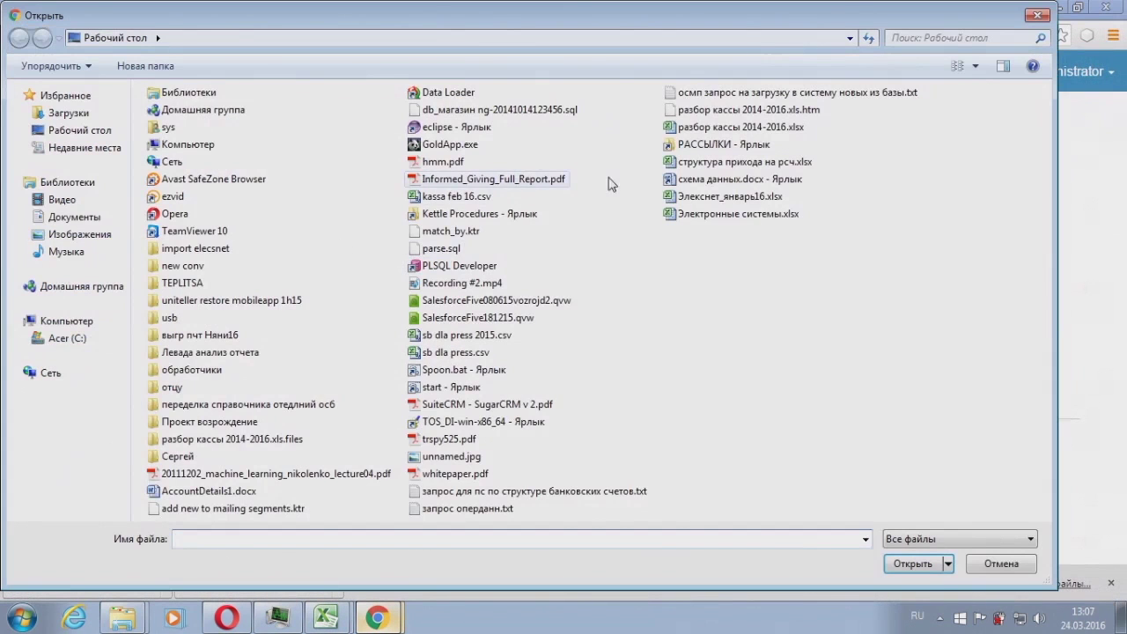
double_click(190, 282)
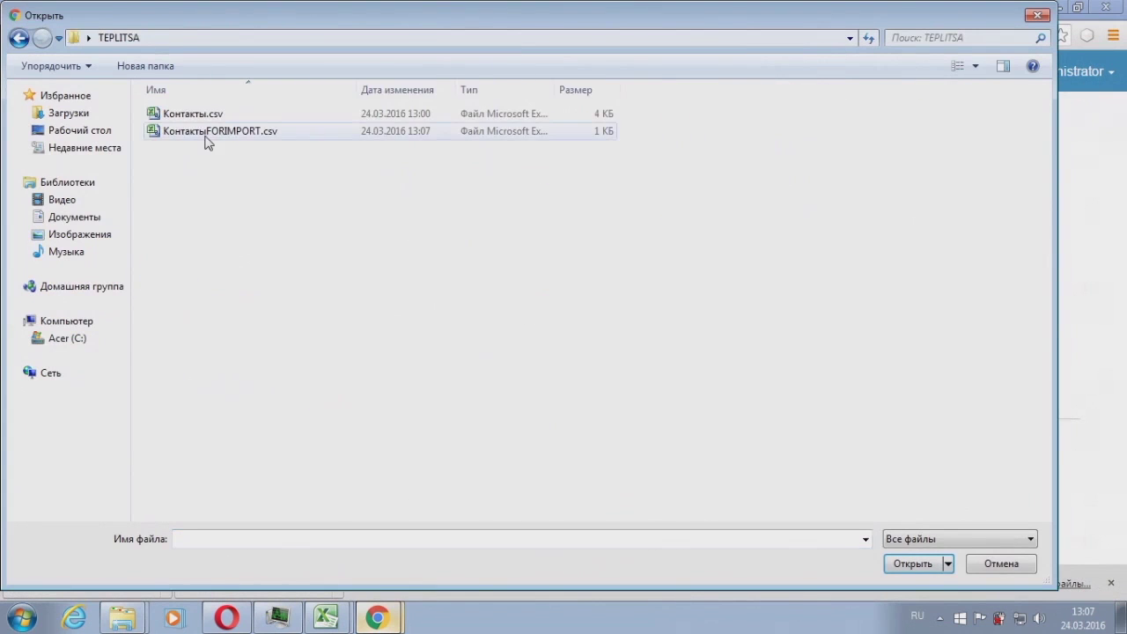
double_click(205, 132)
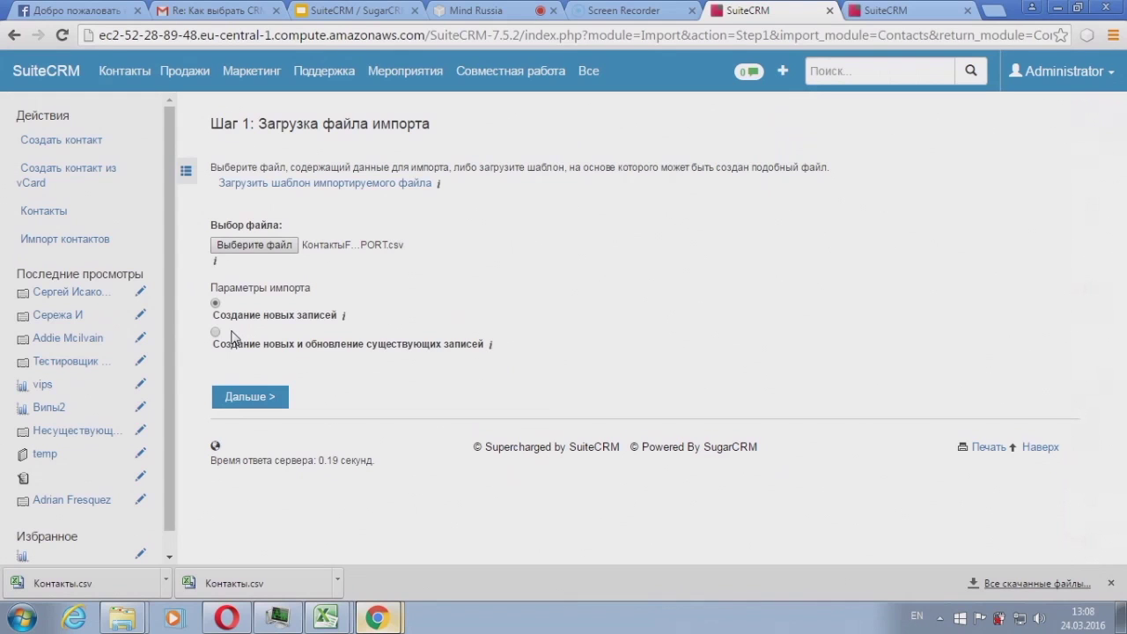
Step: Choose 'Создание новых и обновление существующих записей', continue to step 2, and accept the warning
click(215, 333)
click(267, 397)
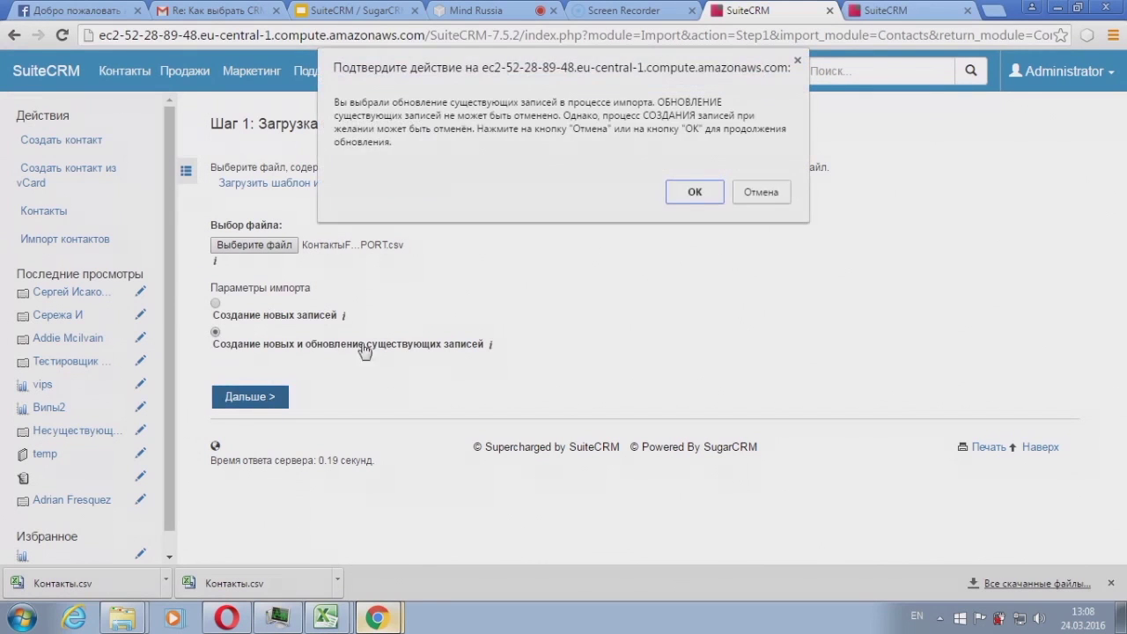
click(692, 193)
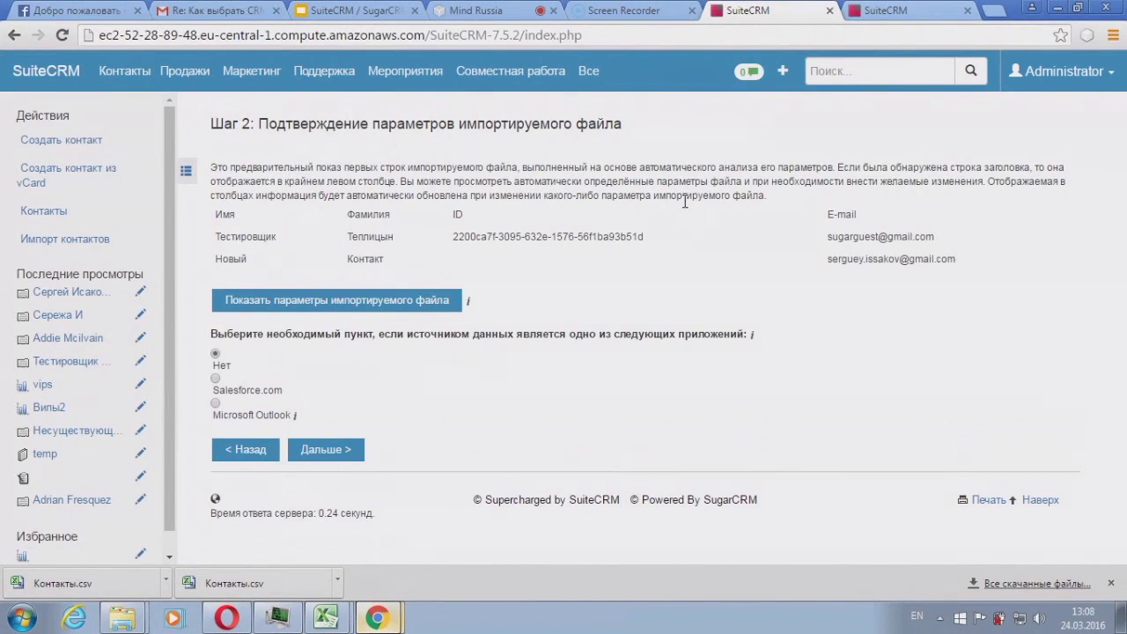
Step: Keep the default Имя, Фамилия, ID and E-mail field mapping and advance to step 4
click(330, 449)
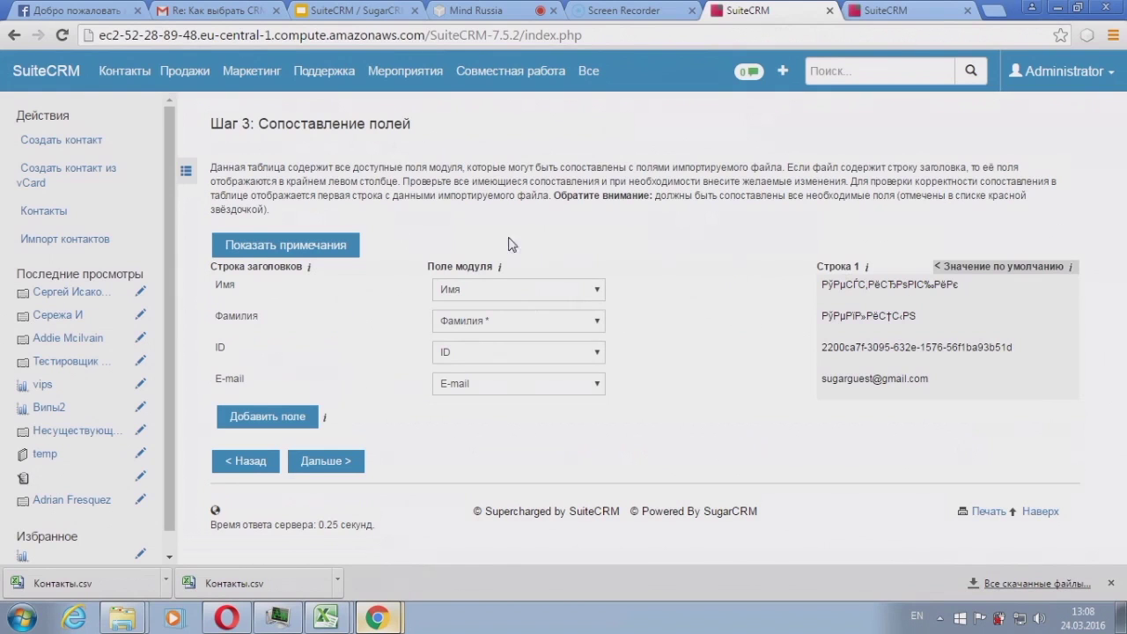
click(527, 291)
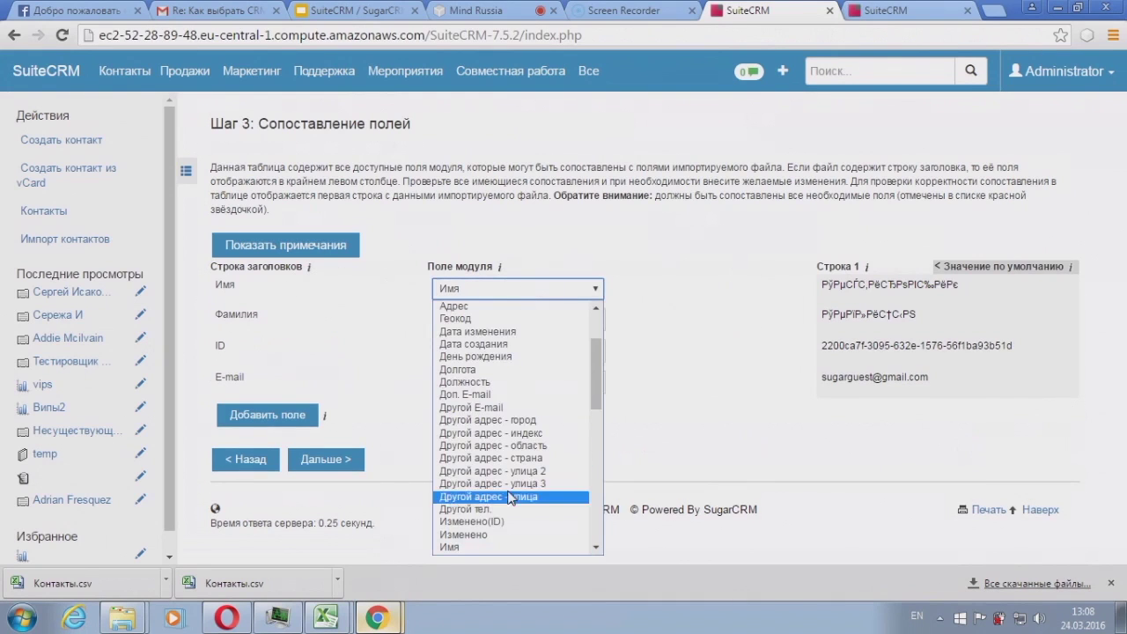
click(257, 285)
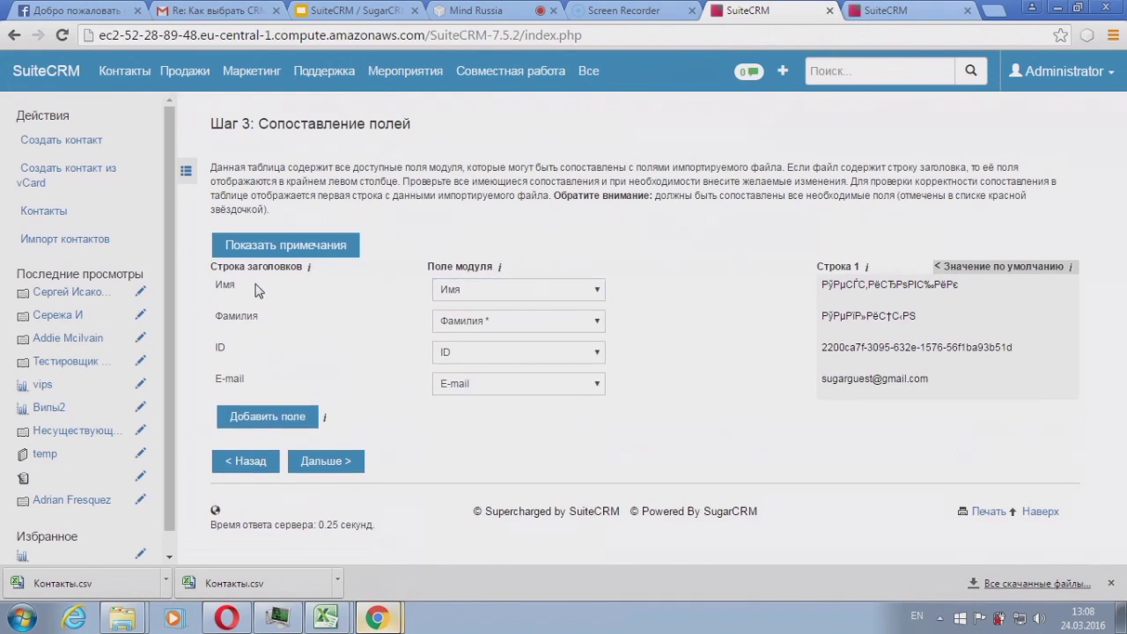
click(448, 292)
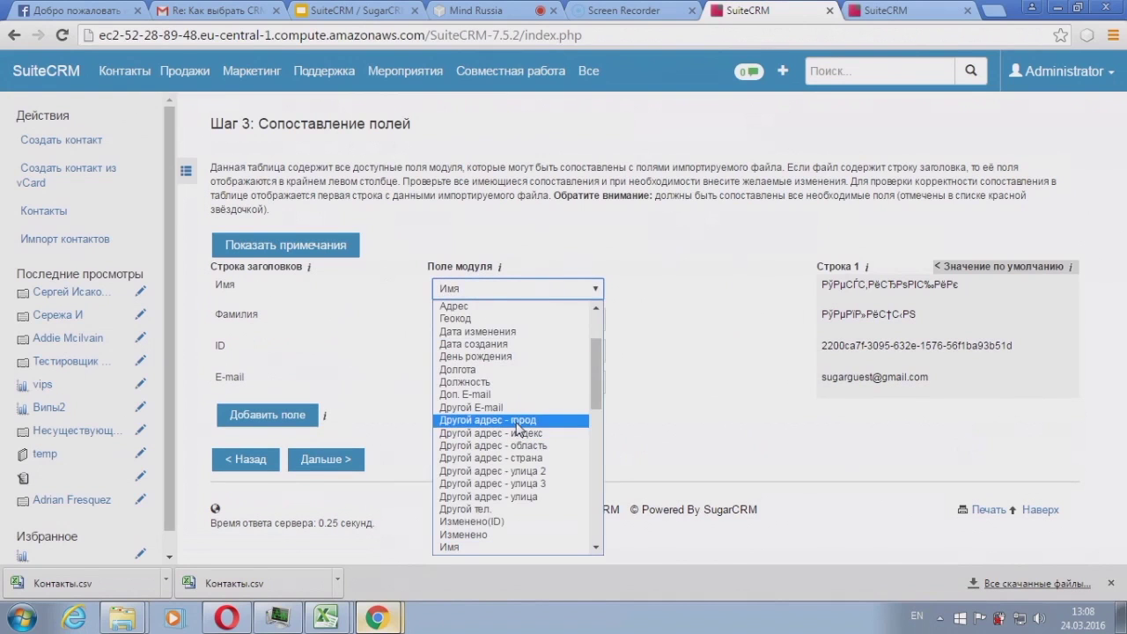
click(630, 248)
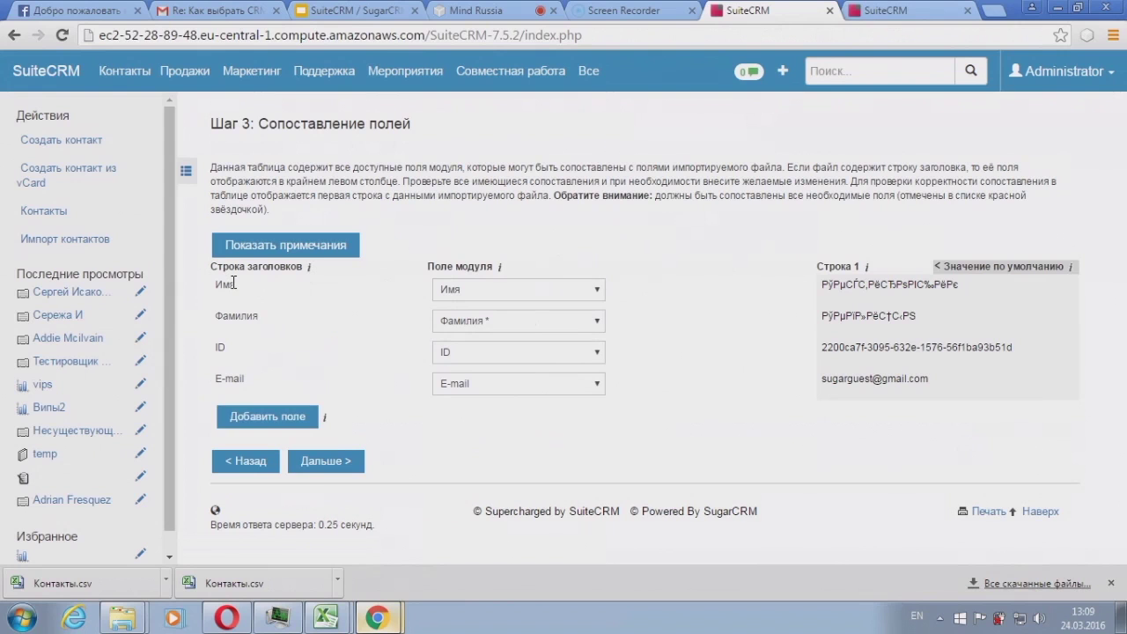
click(324, 470)
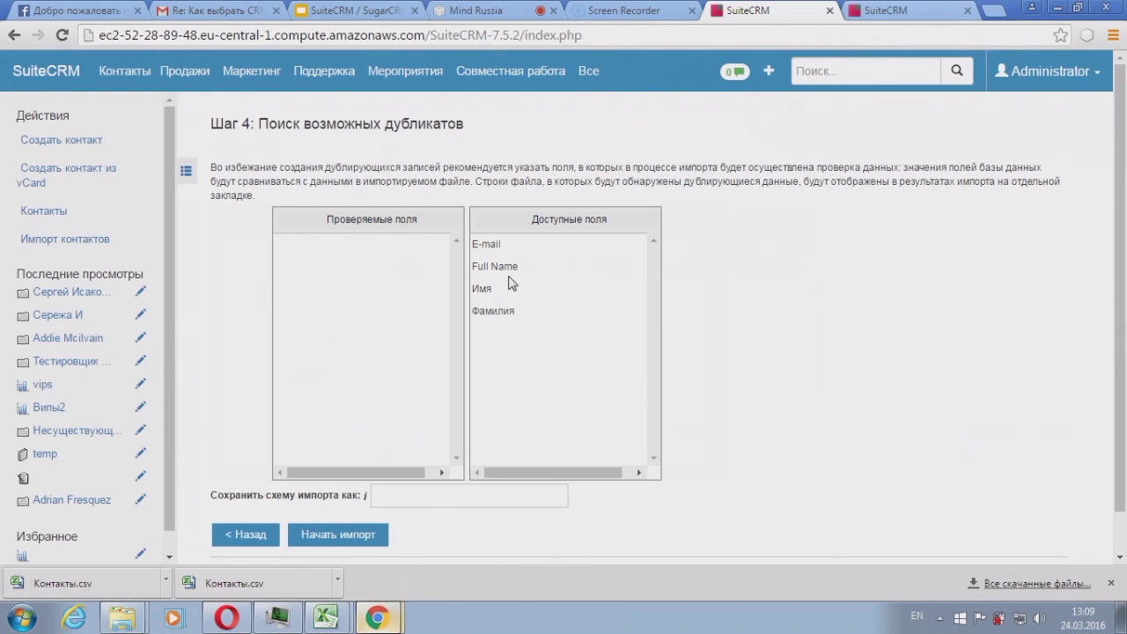
Step: Add E-mail to the duplicate-check fields and run the contacts import
drag(498, 245, 405, 251)
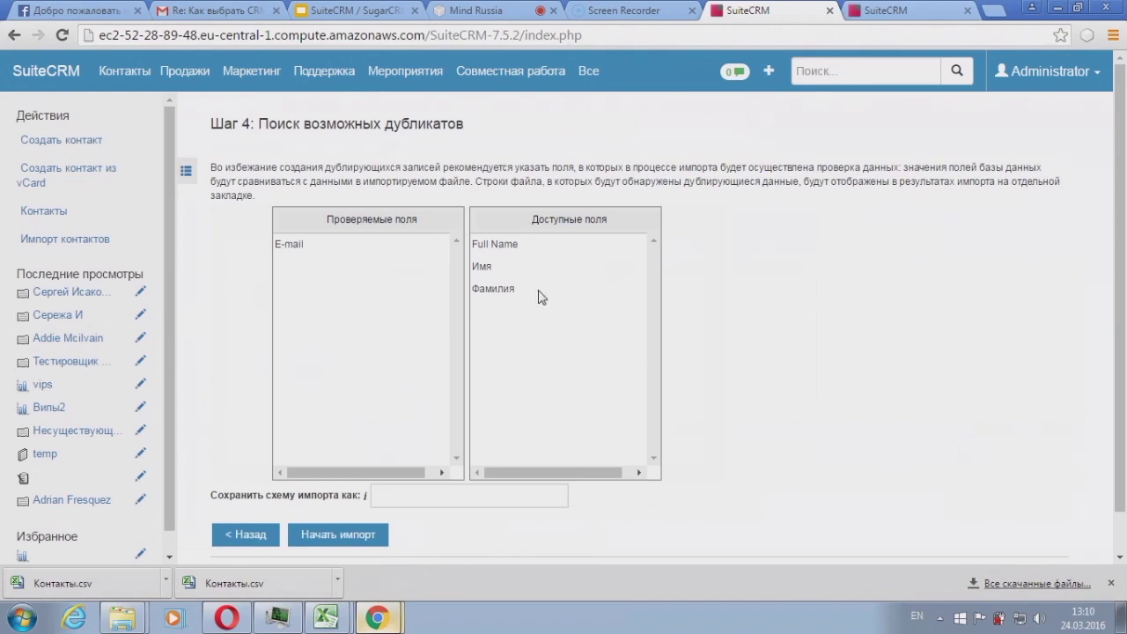
click(349, 540)
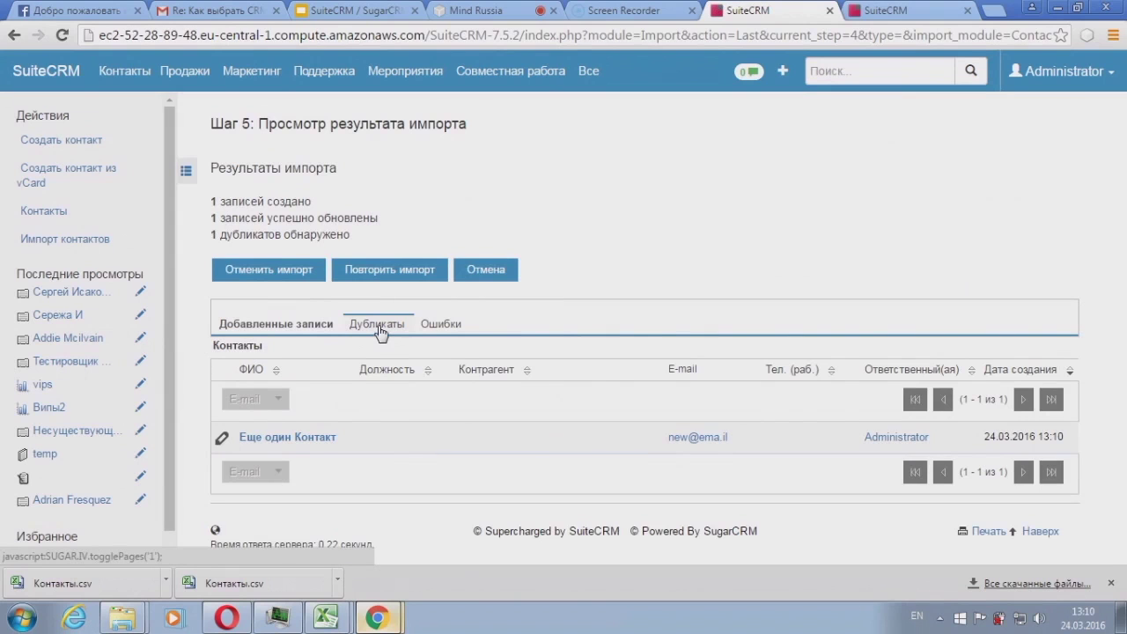
click(378, 326)
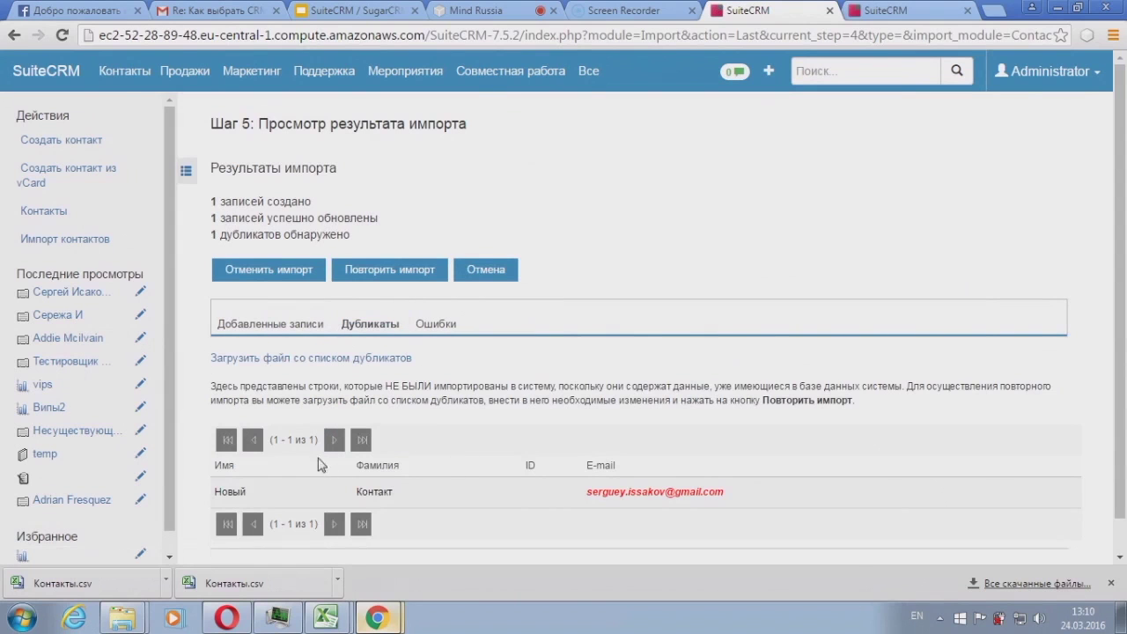
drag(589, 494, 733, 493)
click(735, 499)
click(434, 324)
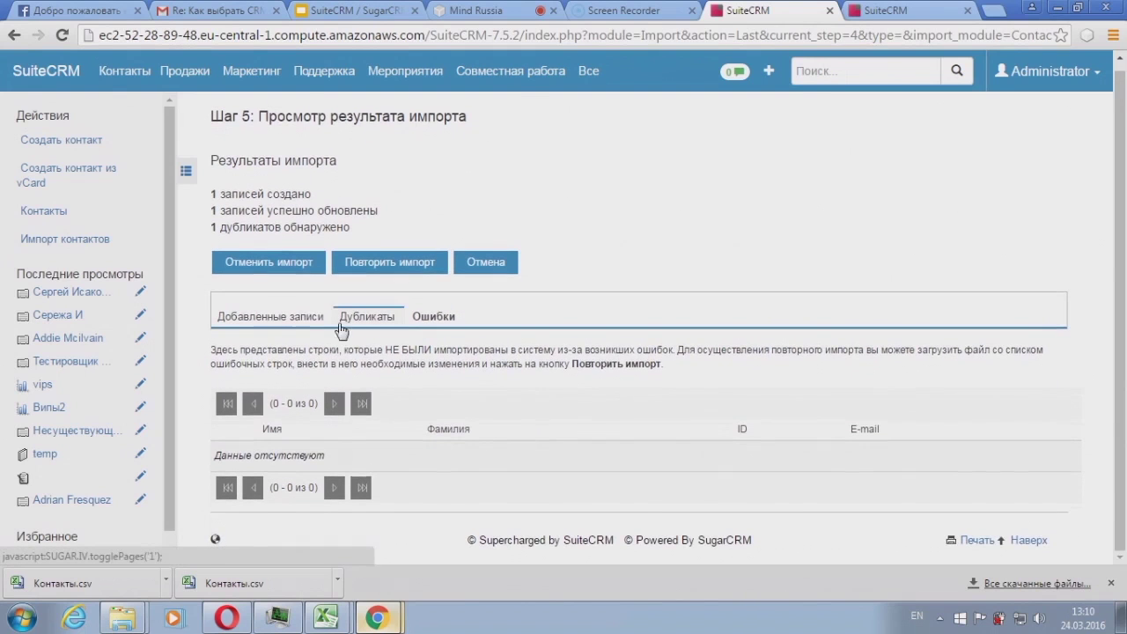
click(295, 323)
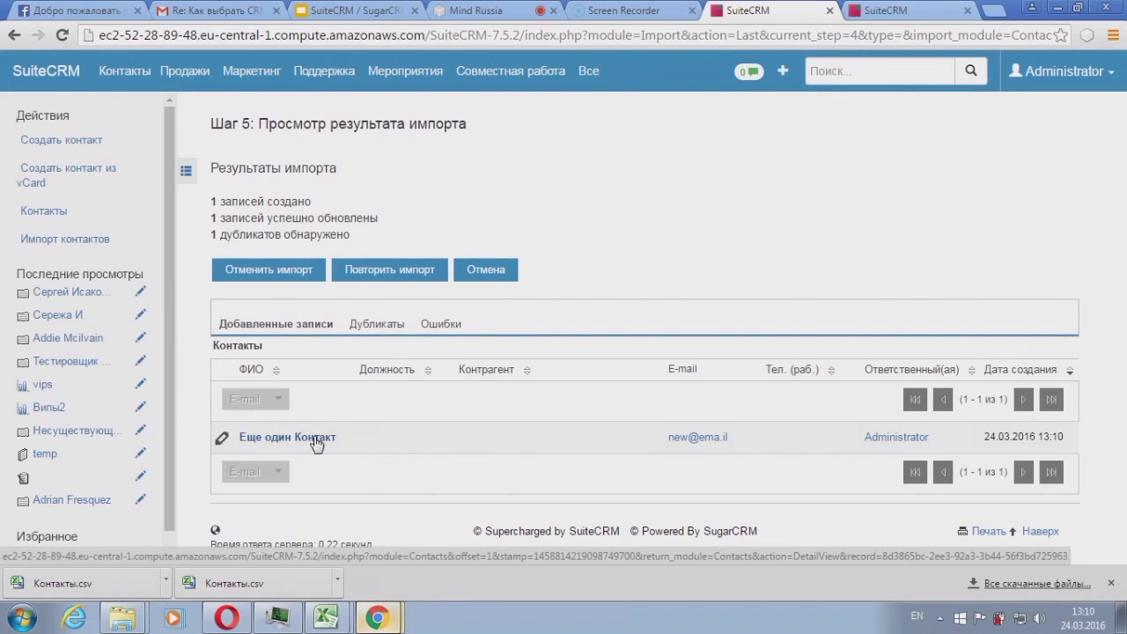
drag(733, 439, 662, 440)
click(626, 442)
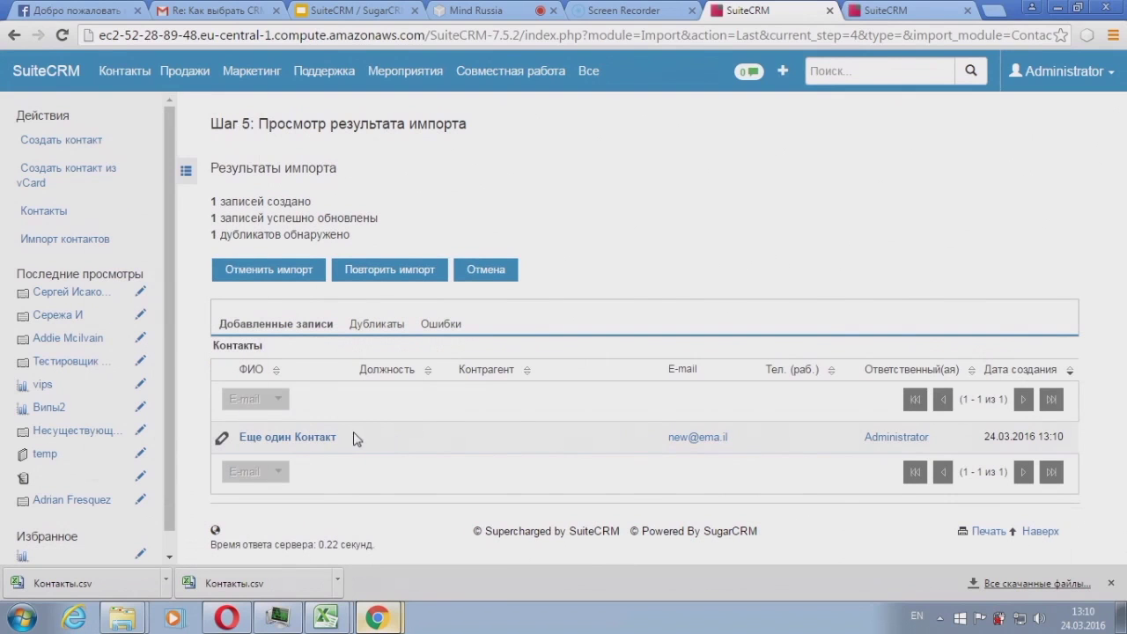
mouse_move(187, 79)
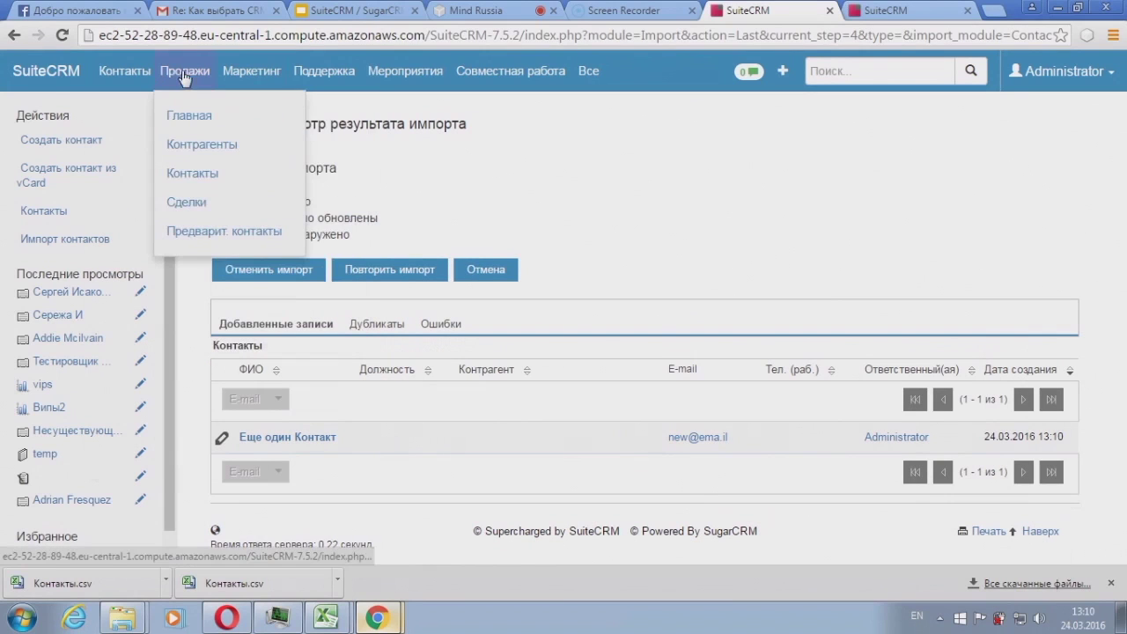
Step: Open Контакты and remove the %gmail% e-mail filter to list all 217 contacts
click(197, 178)
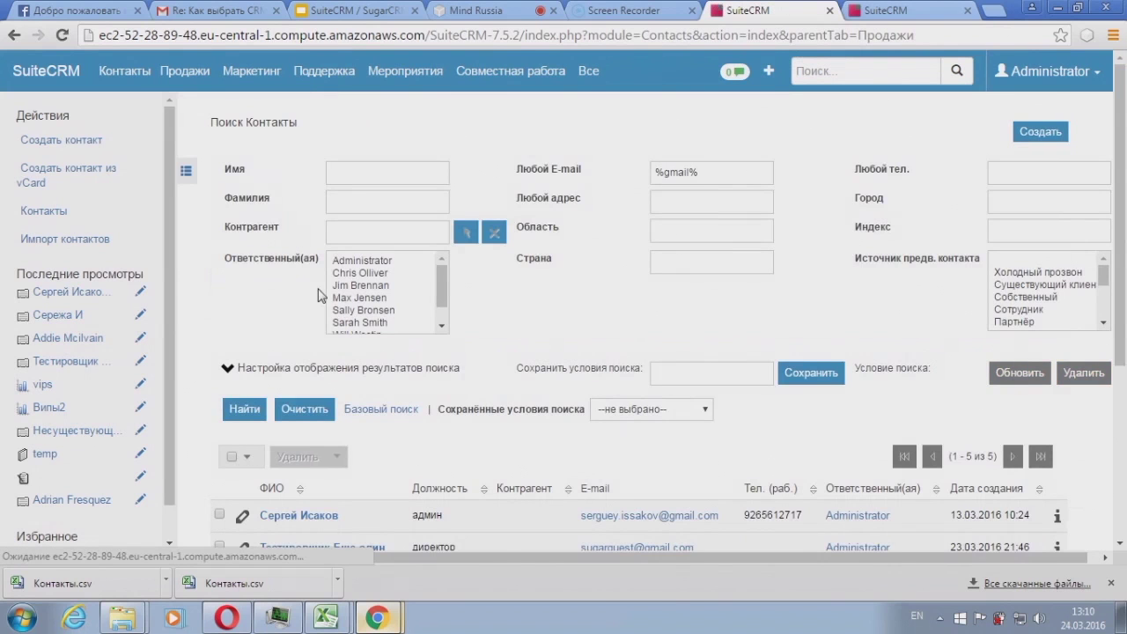
scroll(344, 264, down, 2)
scroll(367, 271, down, 1)
scroll(361, 299, up, 5)
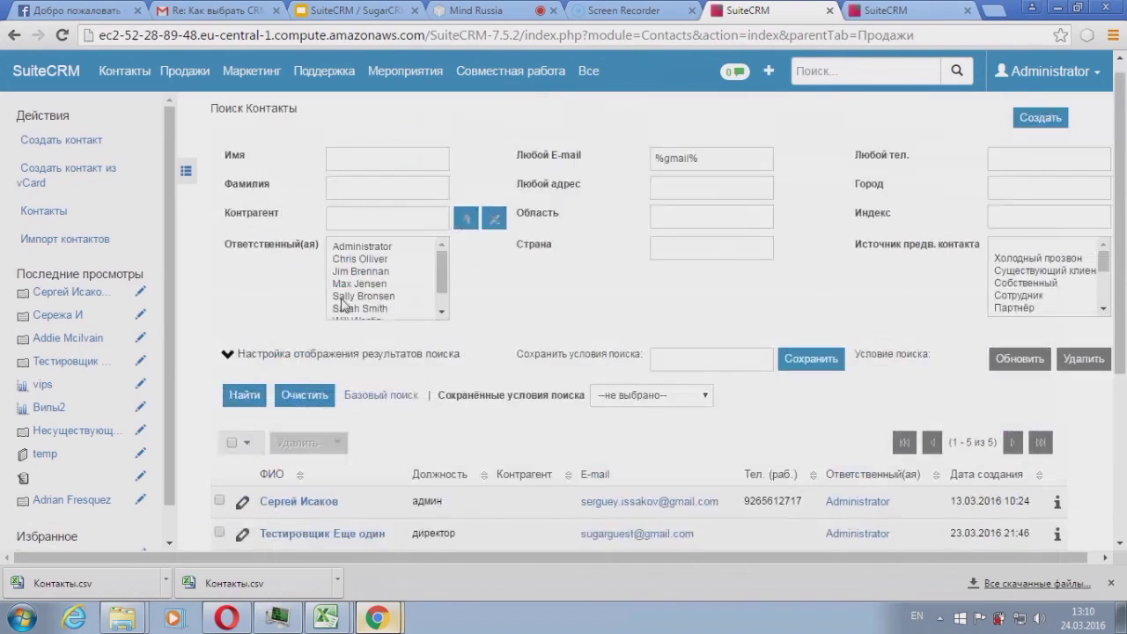
drag(700, 172, 645, 174)
key(BackSpace)
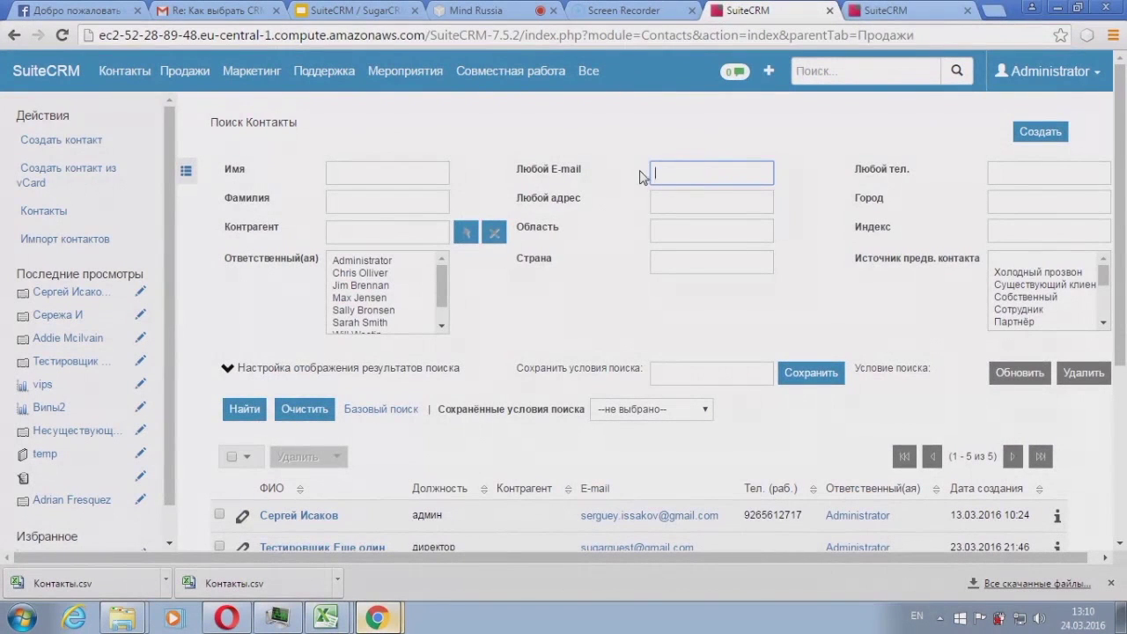
click(304, 417)
click(257, 412)
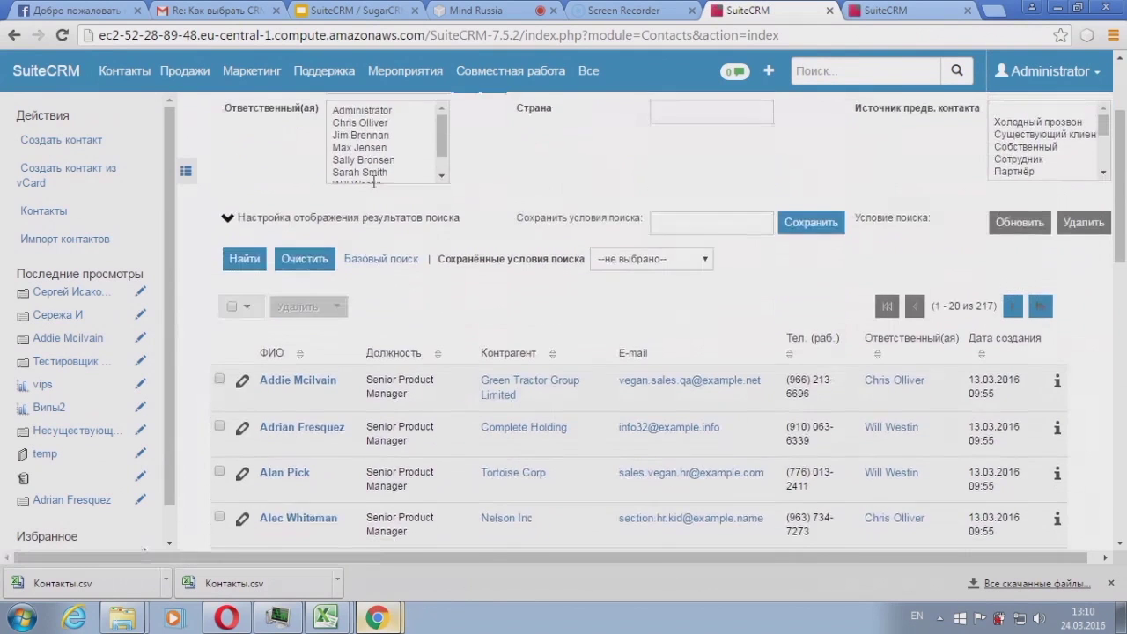
Step: Search for contacts whose first name matches %один%
click(358, 176)
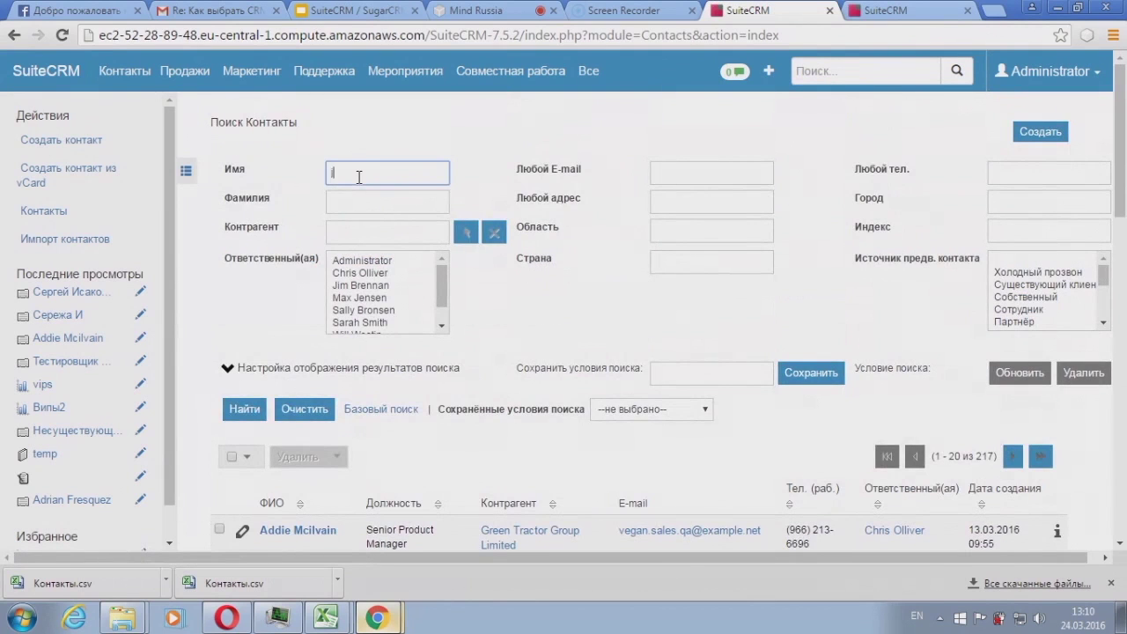
text(%%)
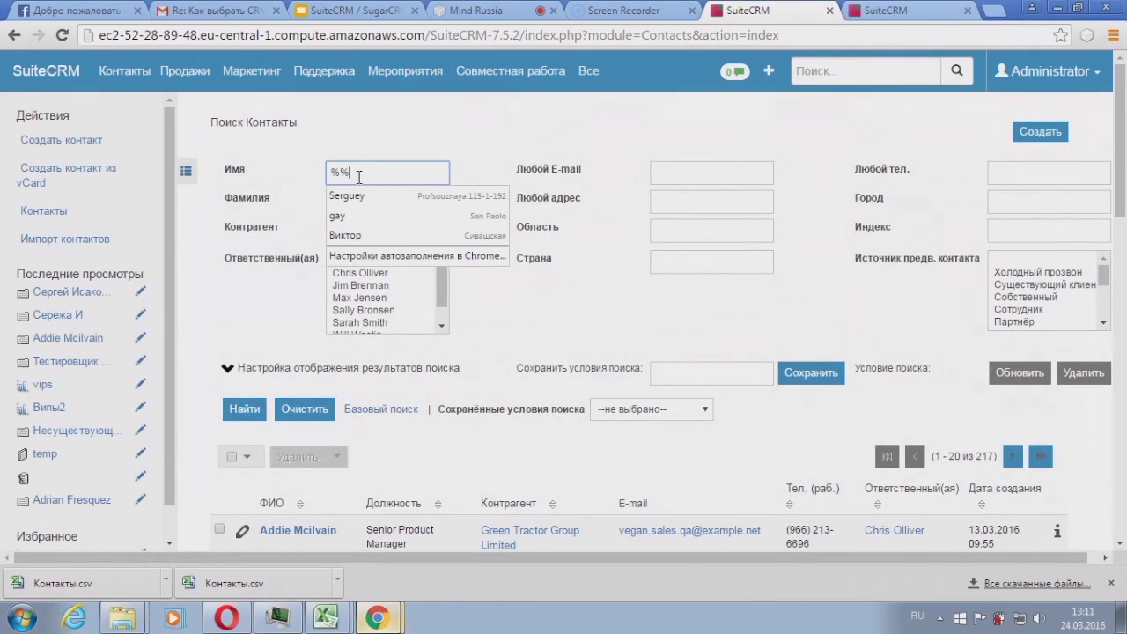
text(o)
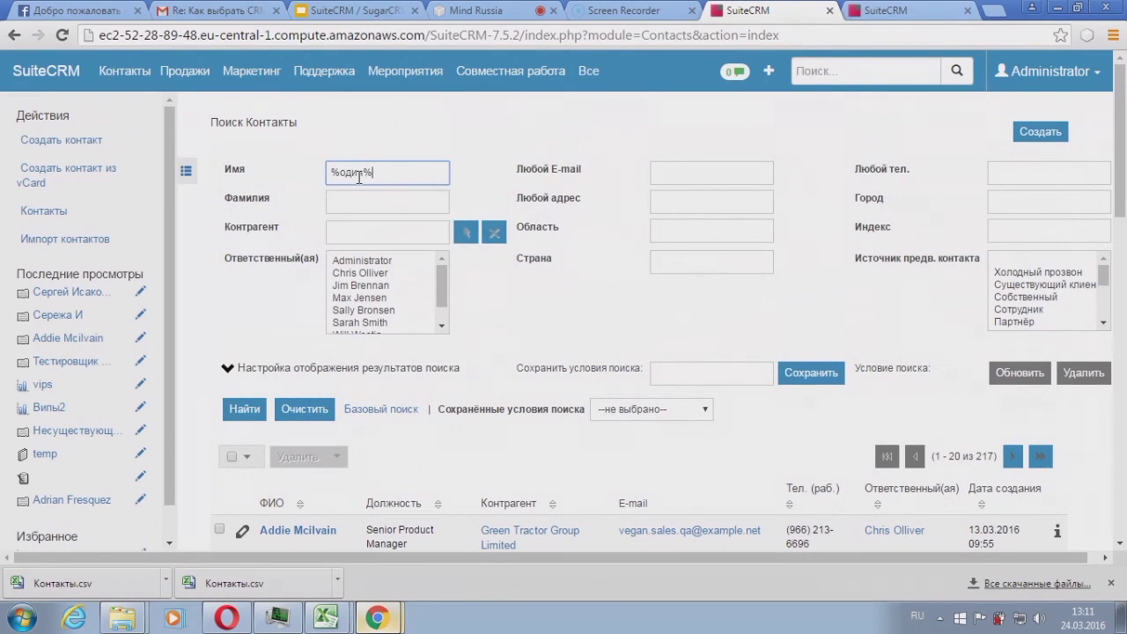
key(Return)
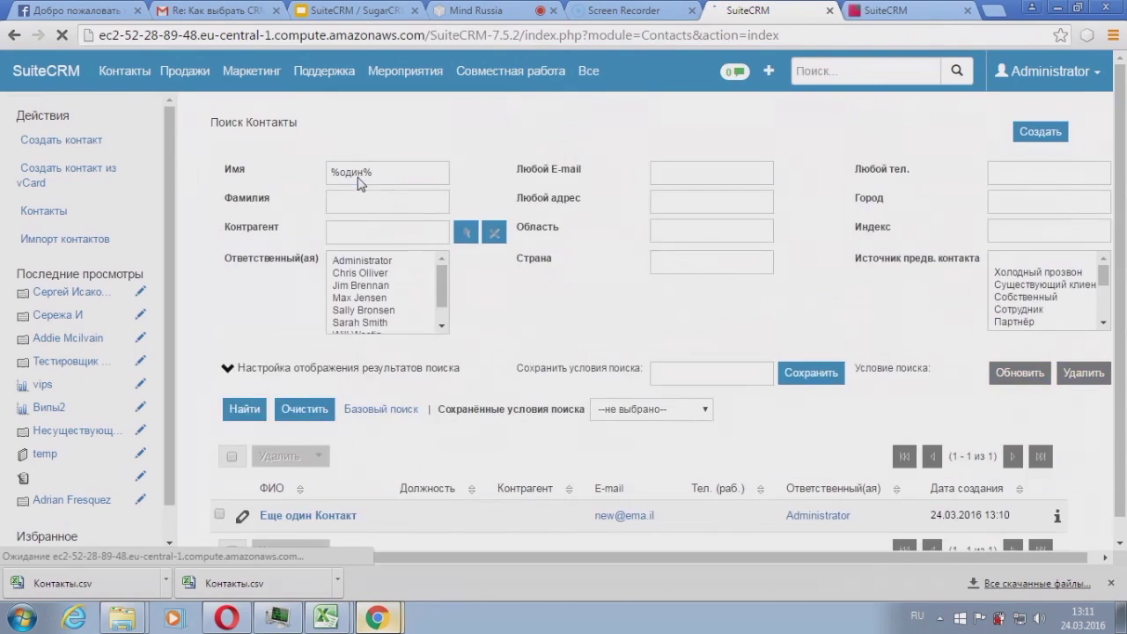
Step: Open Еще один Контакт's record and review its details and empty subpanels
click(332, 519)
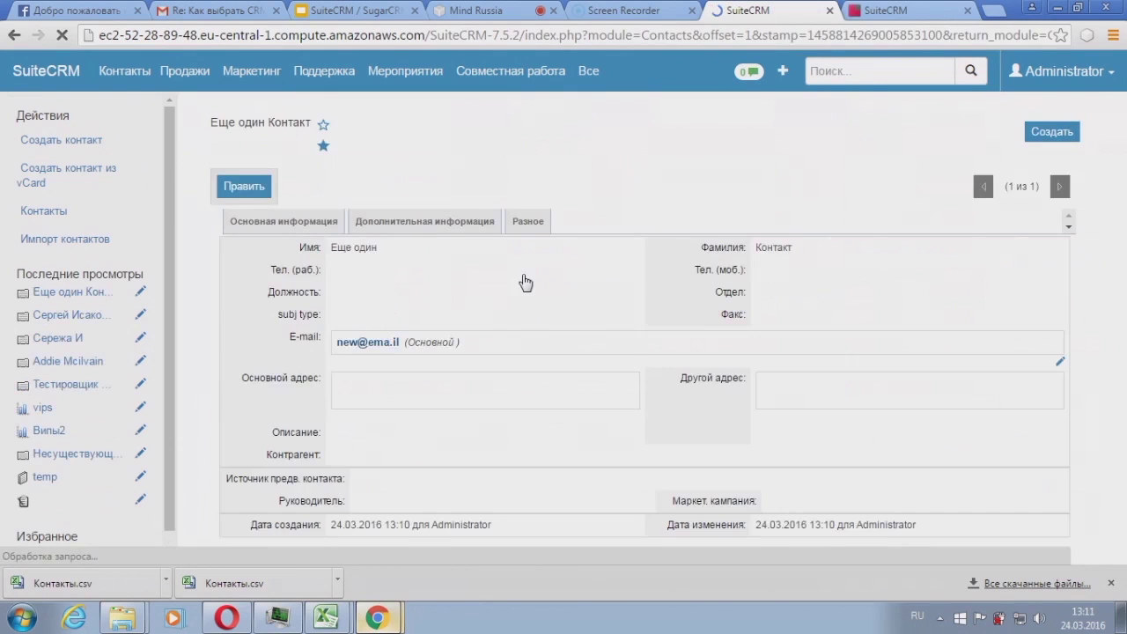
scroll(450, 201, down, 2)
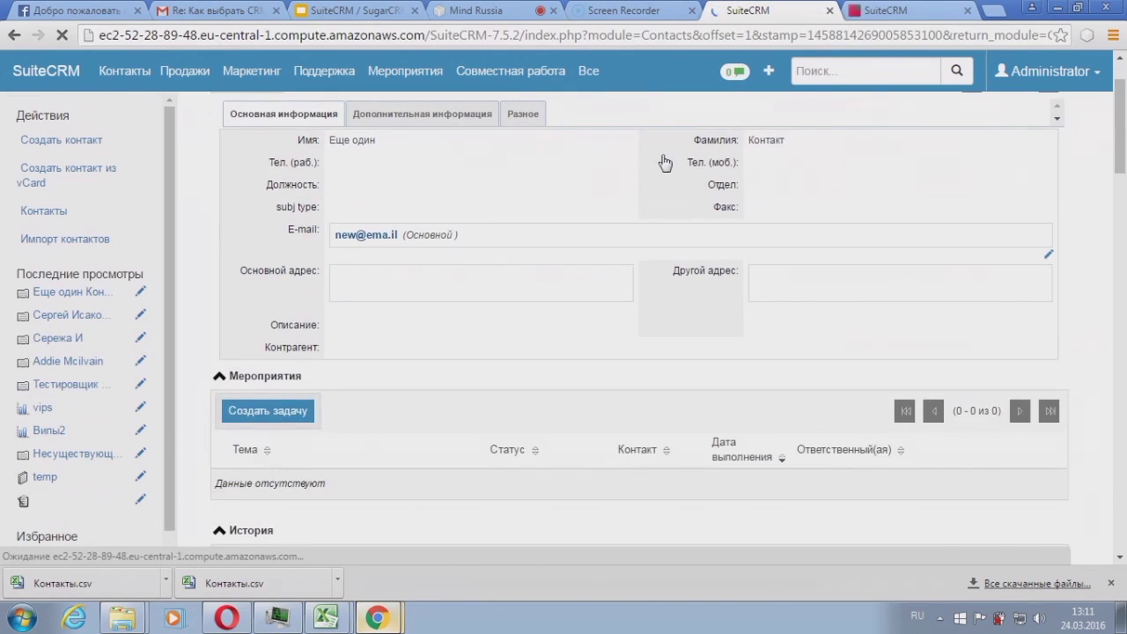
scroll(405, 196, down, 2)
scroll(406, 195, down, 3)
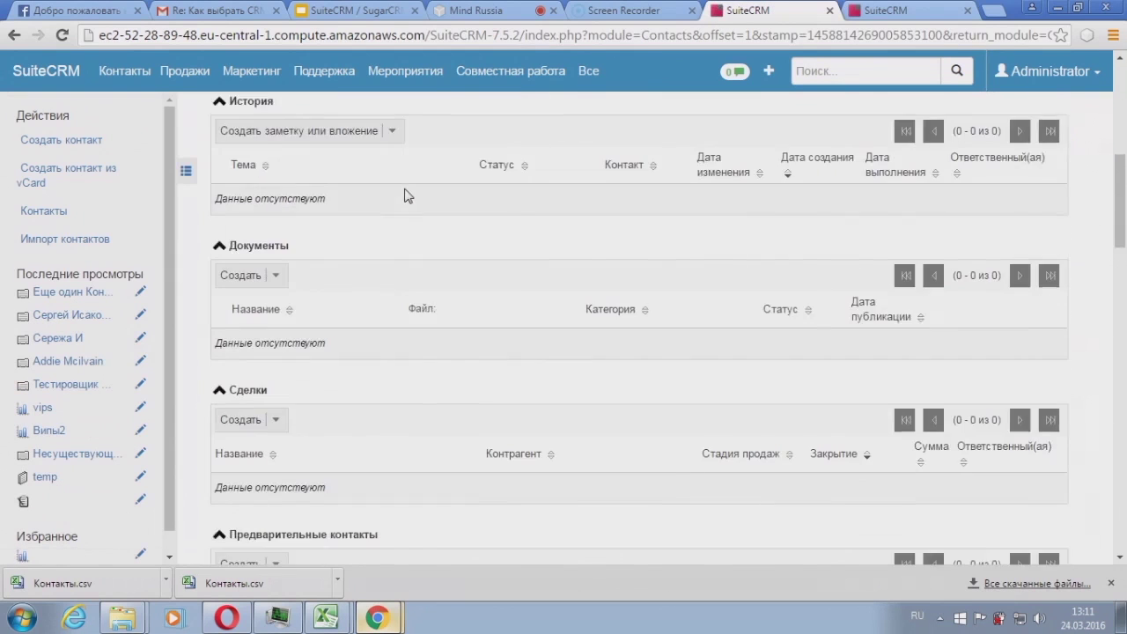
scroll(405, 195, down, 3)
scroll(405, 196, up, 10)
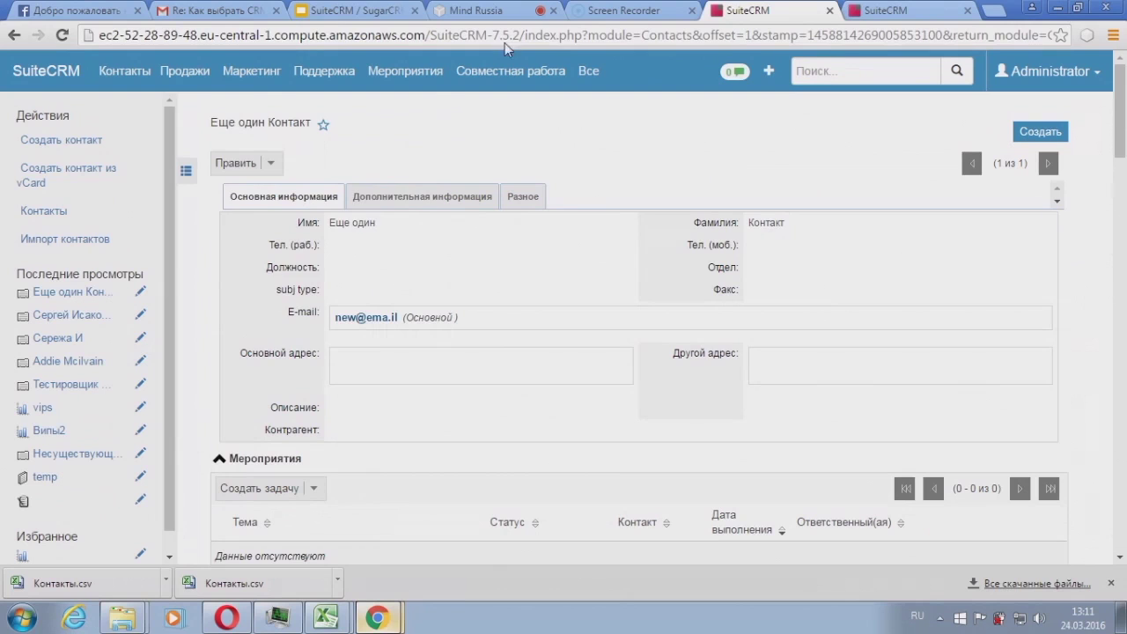
mouse_move(243, 96)
mouse_move(1061, 84)
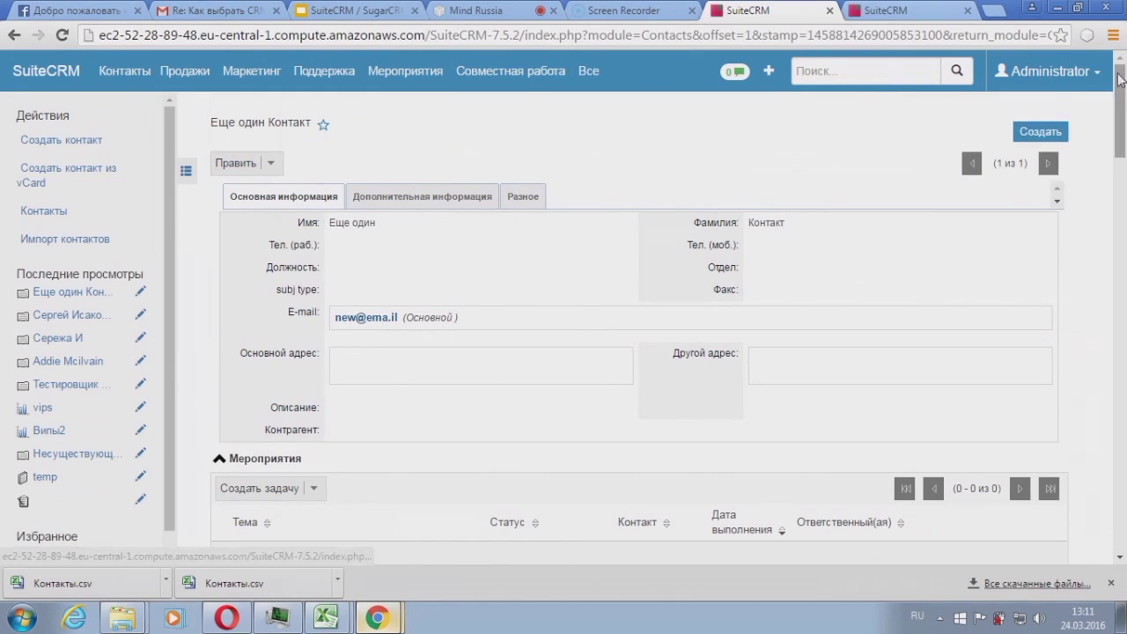
Step: Go to Администрирование > Студия and show the Контакты module's field list
mouse_move(1092, 74)
click(1047, 144)
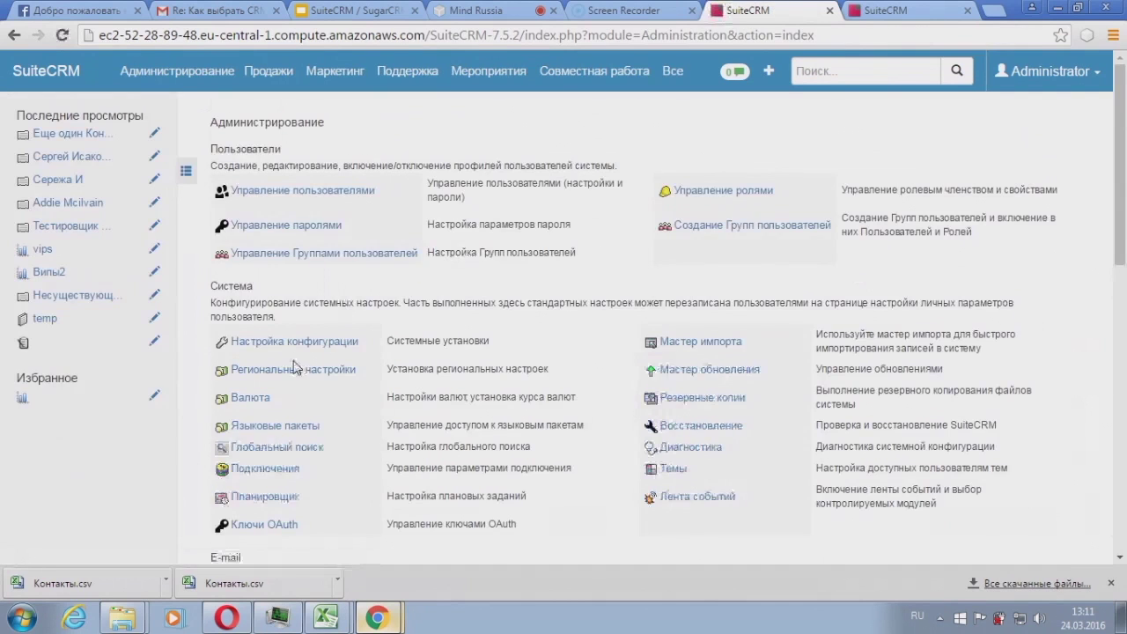
scroll(295, 367, down, 5)
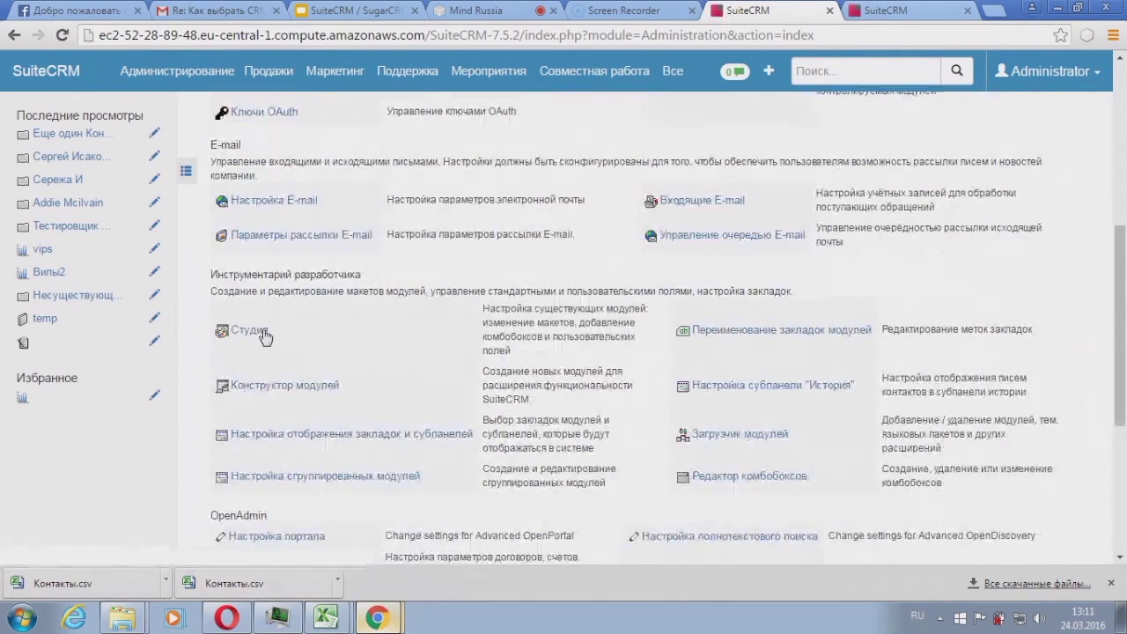
click(263, 334)
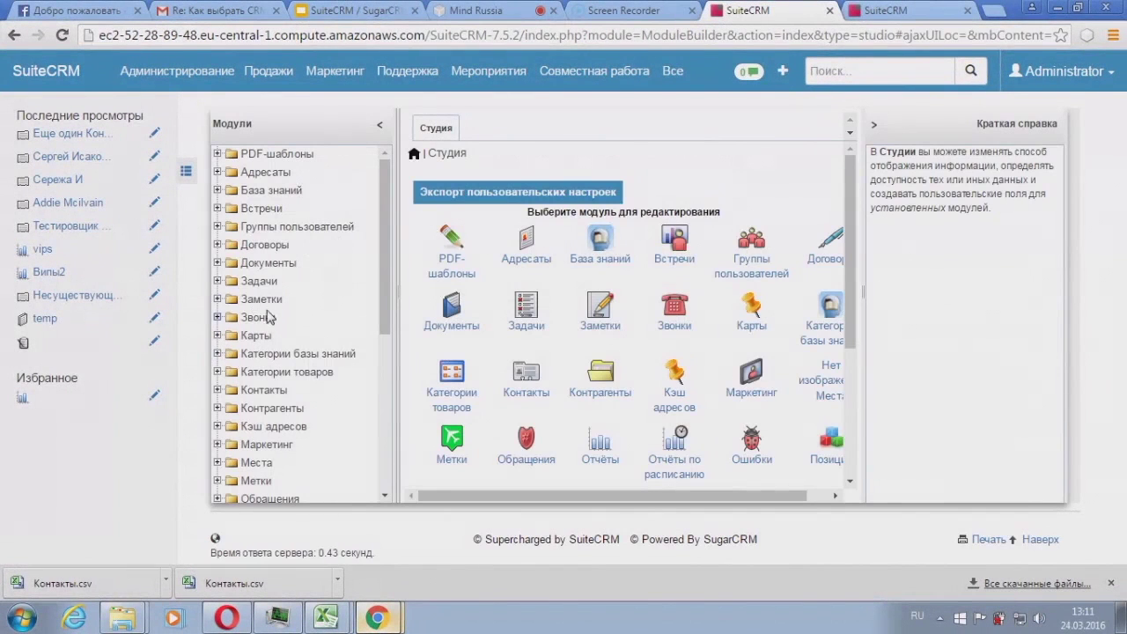
click(219, 391)
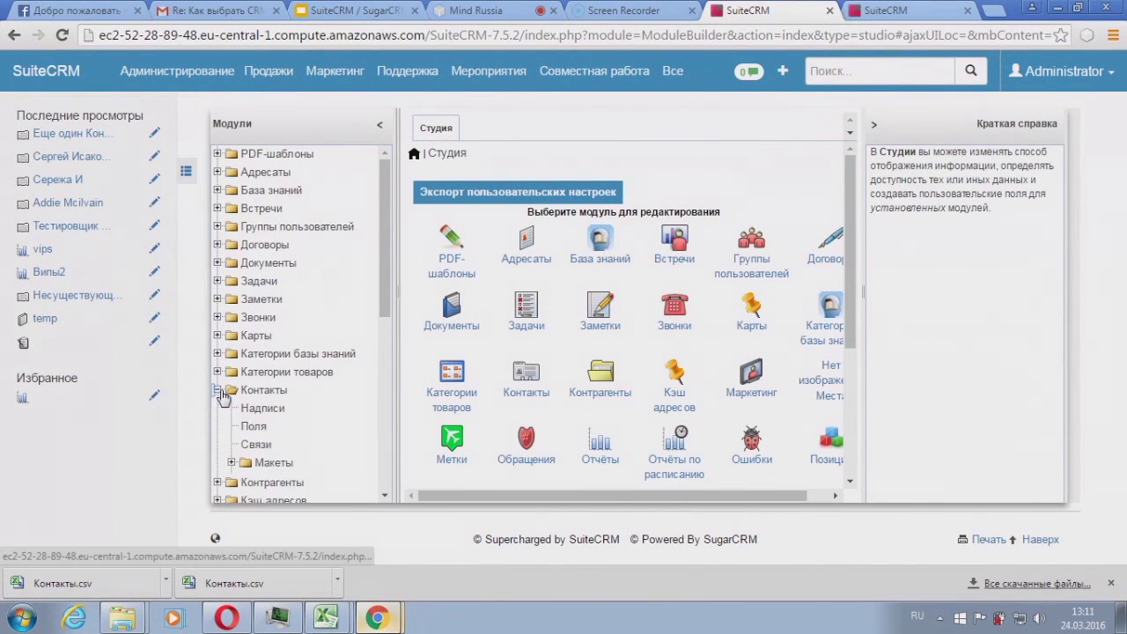
click(254, 426)
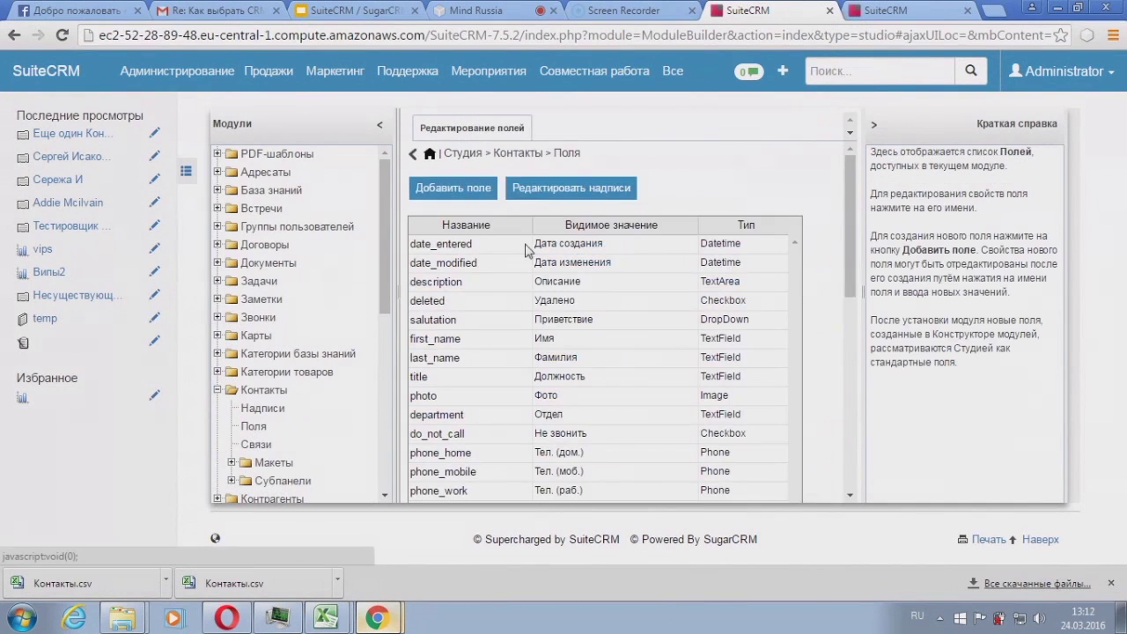
Step: Create a Contacts text field tel_spouse labelled телефон_супруги and save it
click(469, 190)
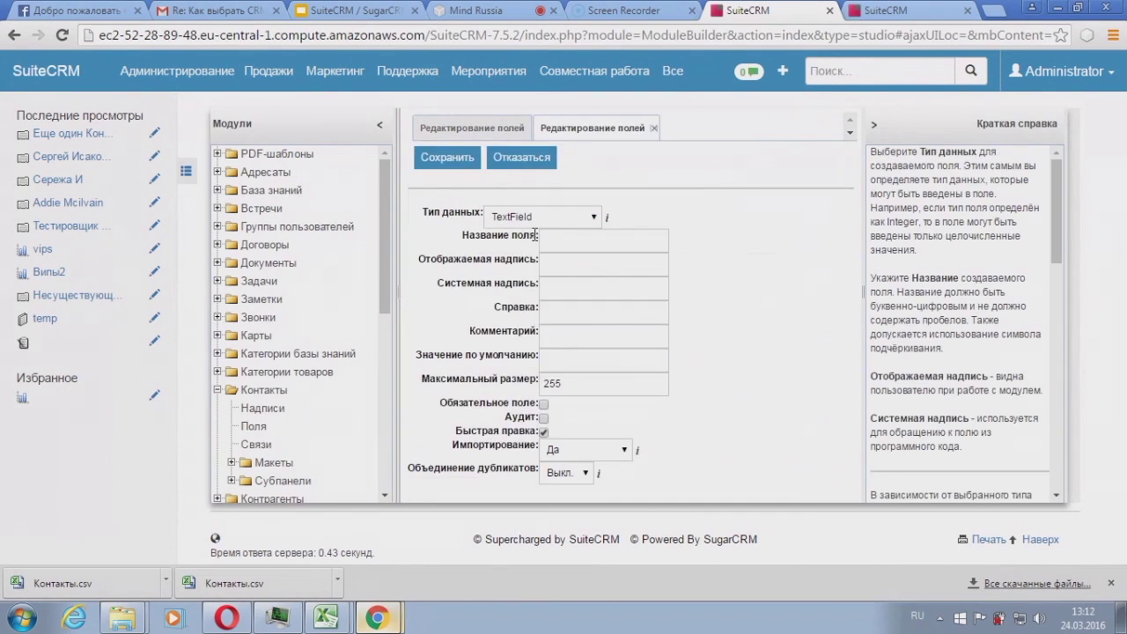
click(562, 238)
text(tel_spouse)
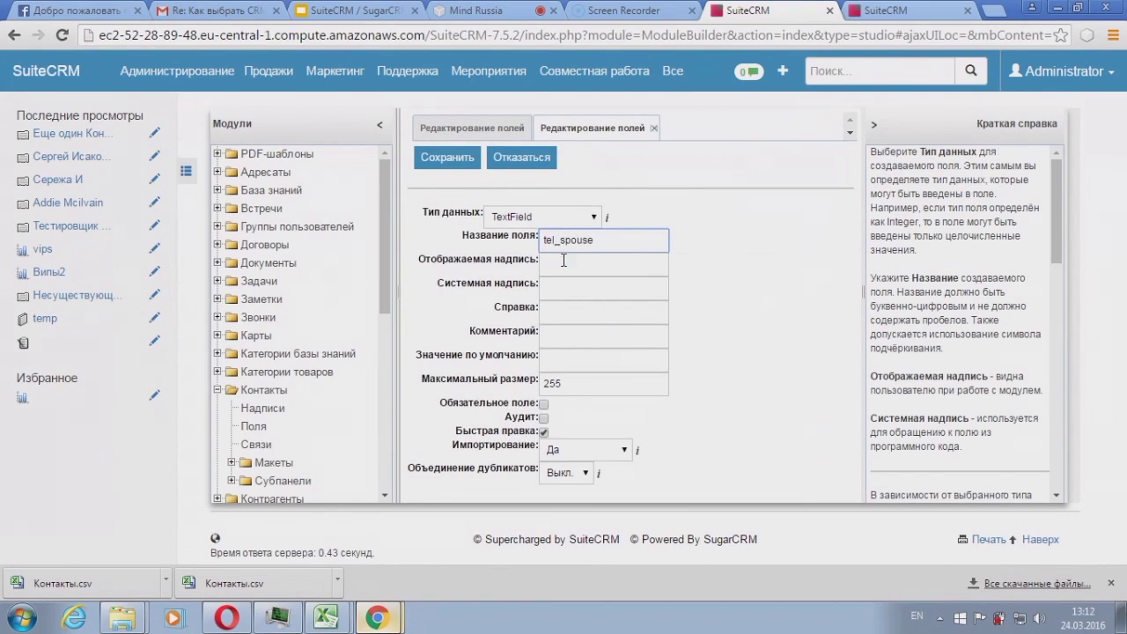
click(563, 259)
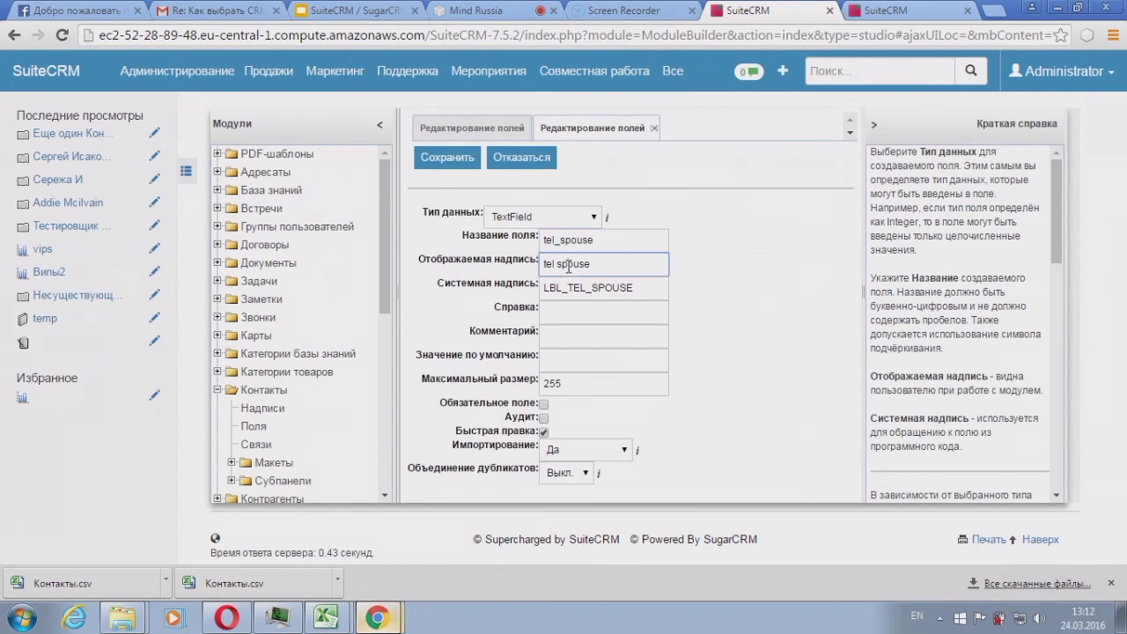
drag(601, 266, 494, 275)
text(телефон_супруги)
click(449, 156)
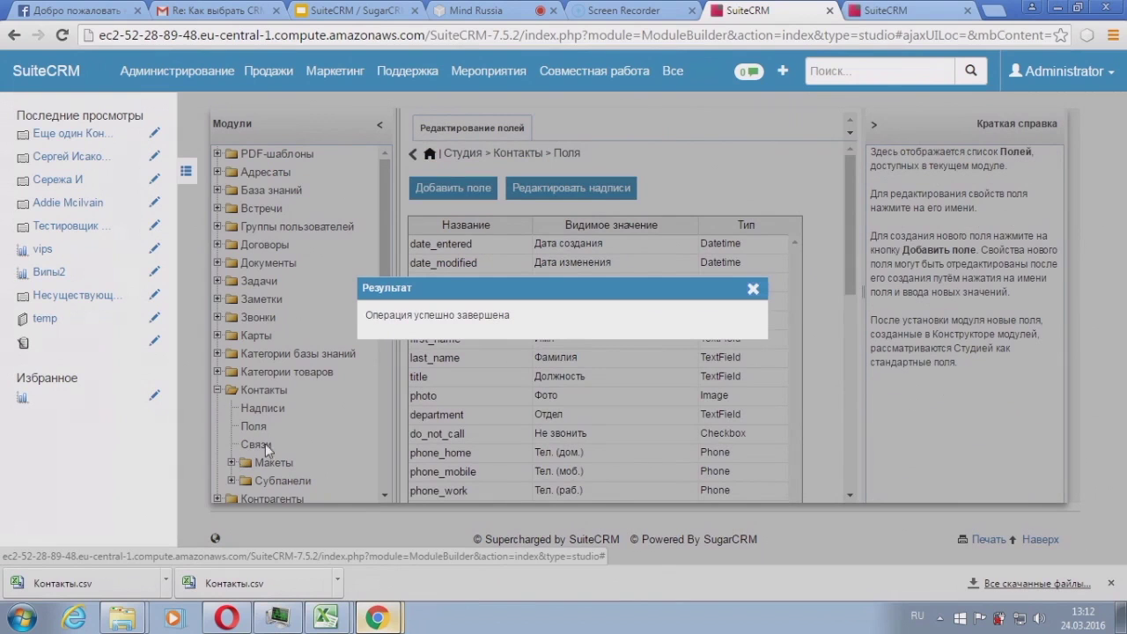
click(752, 289)
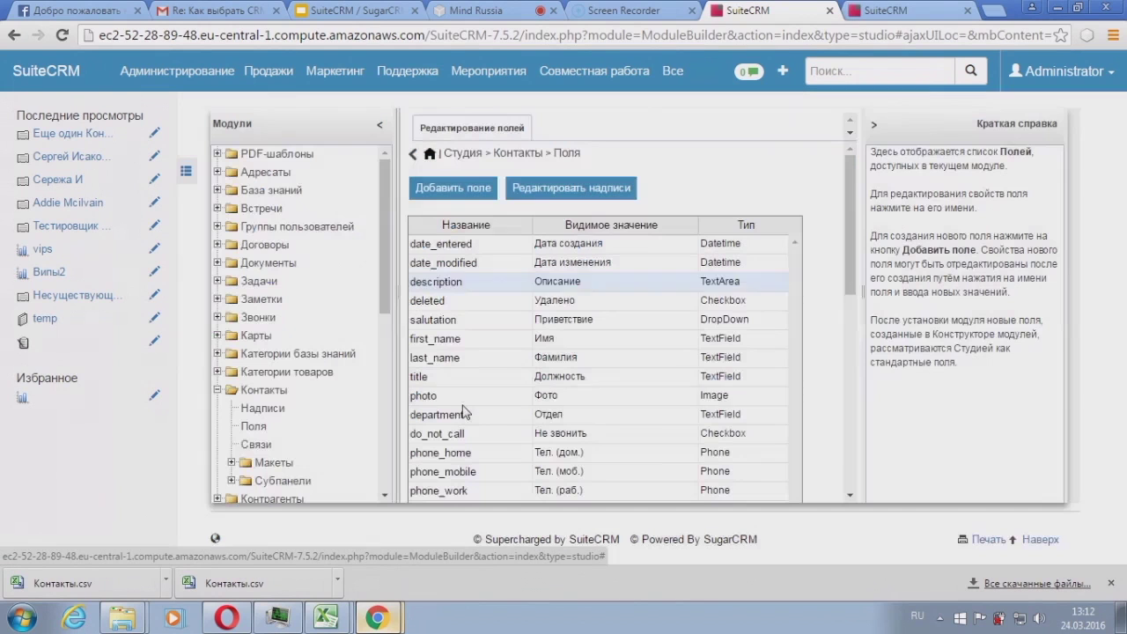
Step: Open the Contacts Edit View layout in Studio
click(232, 462)
scroll(308, 413, down, 1)
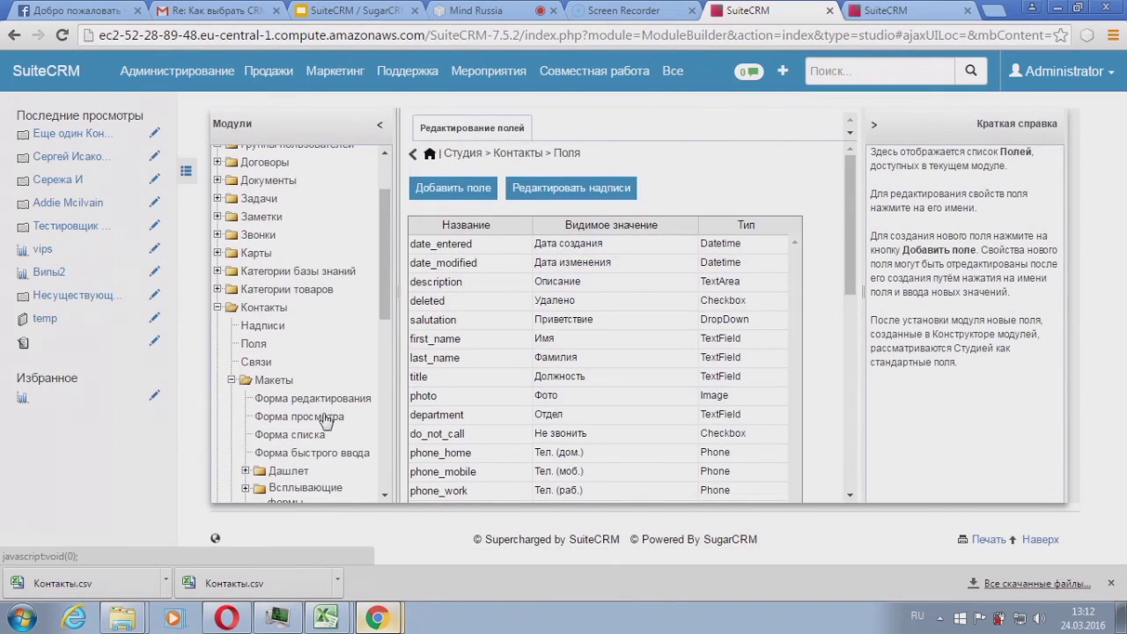
click(317, 402)
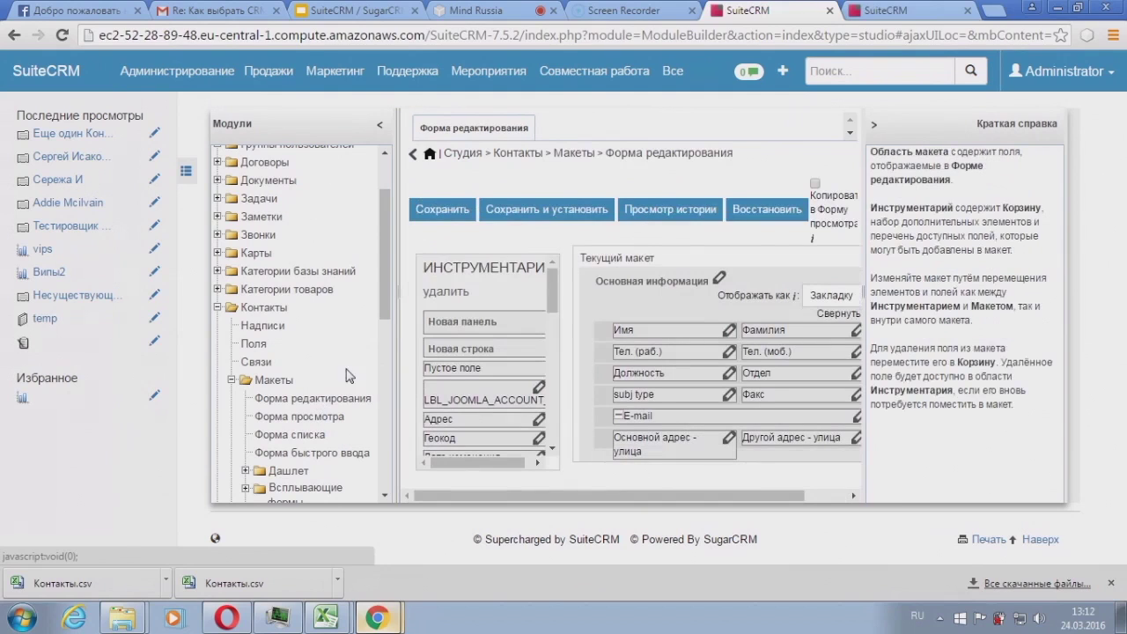
drag(555, 310, 554, 422)
scroll(639, 278, down, 1)
scroll(639, 279, down, 3)
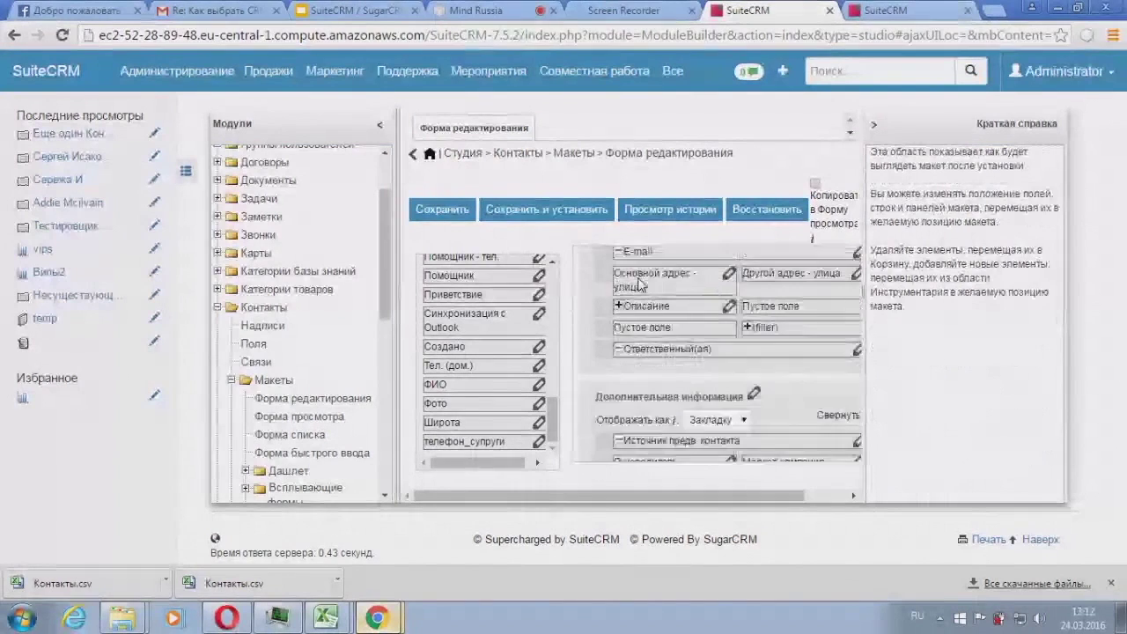
scroll(555, 433, up, 5)
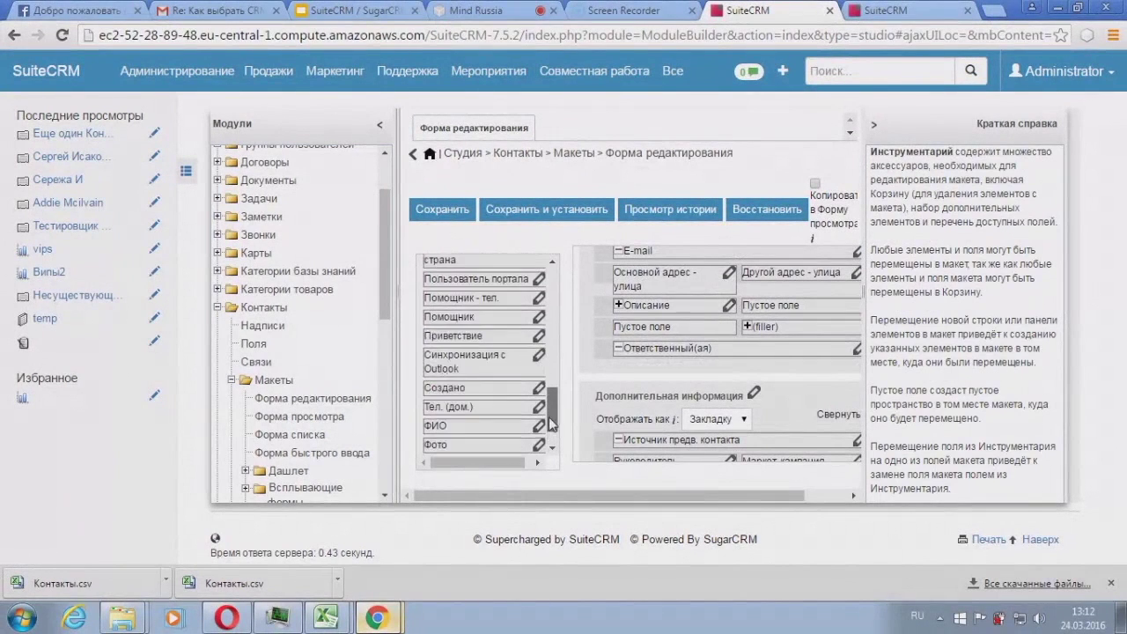
Step: Add Новая панель 1 holding телефон_супруги, then save and deploy the layout
drag(545, 336, 662, 381)
scroll(555, 322, down, 5)
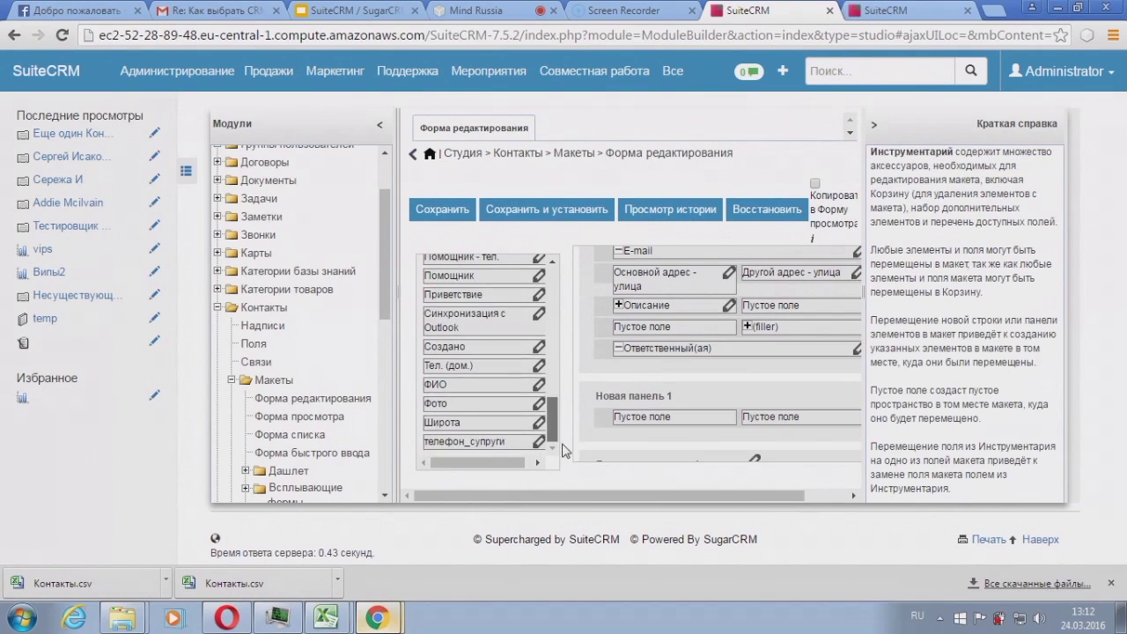
drag(498, 440, 624, 415)
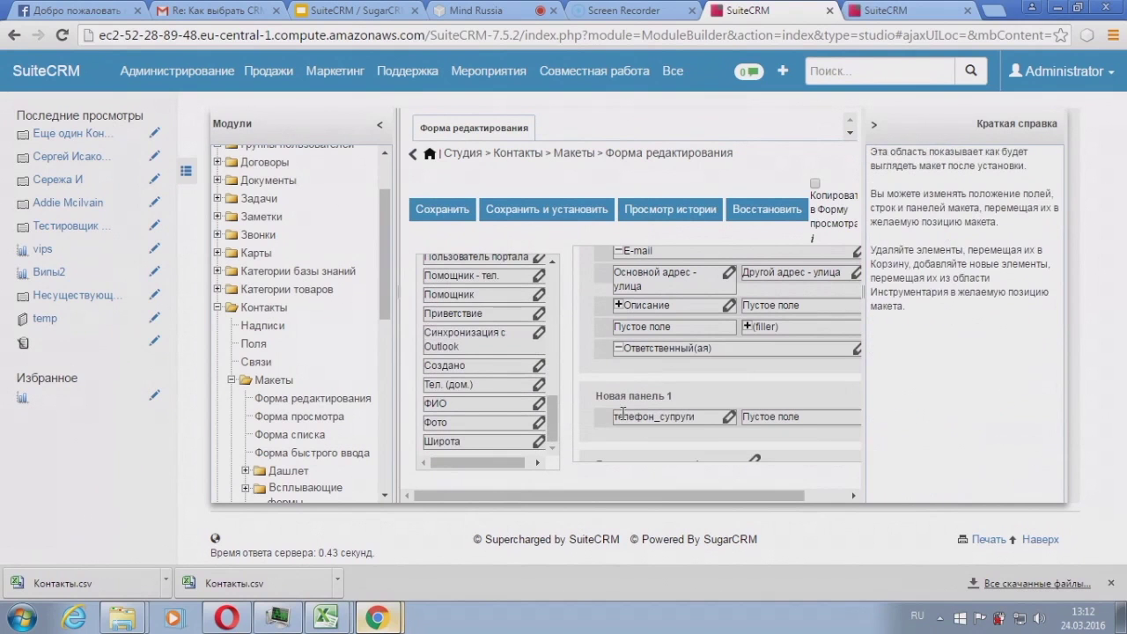
click(445, 214)
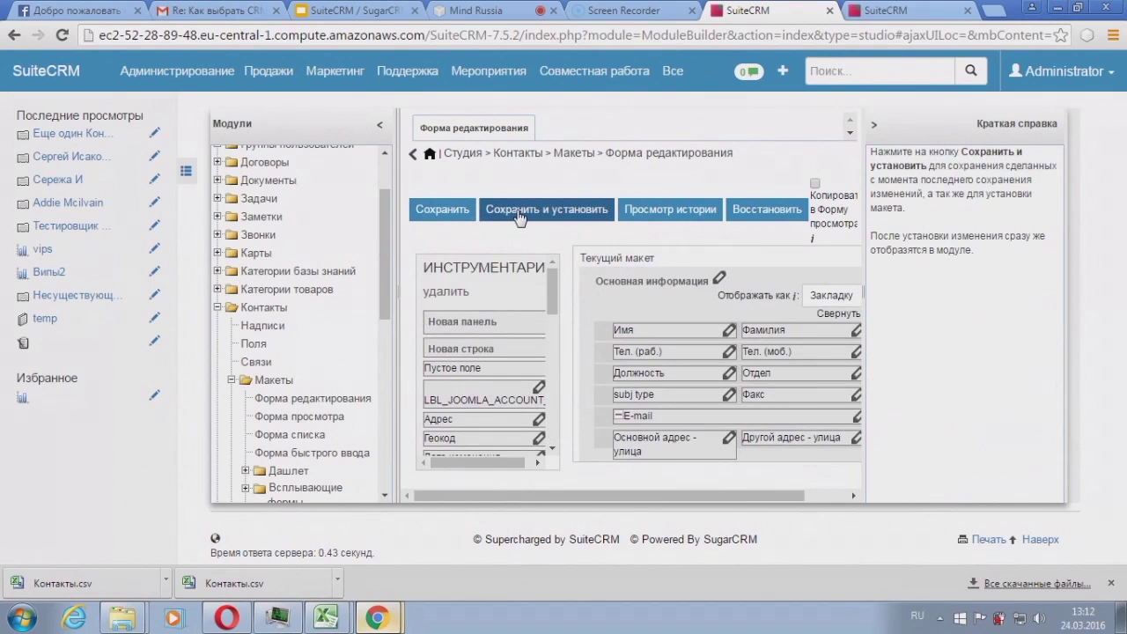
Step: Enter a spouse phone number in the contact's телефон_супруги field and save the record
click(944, 16)
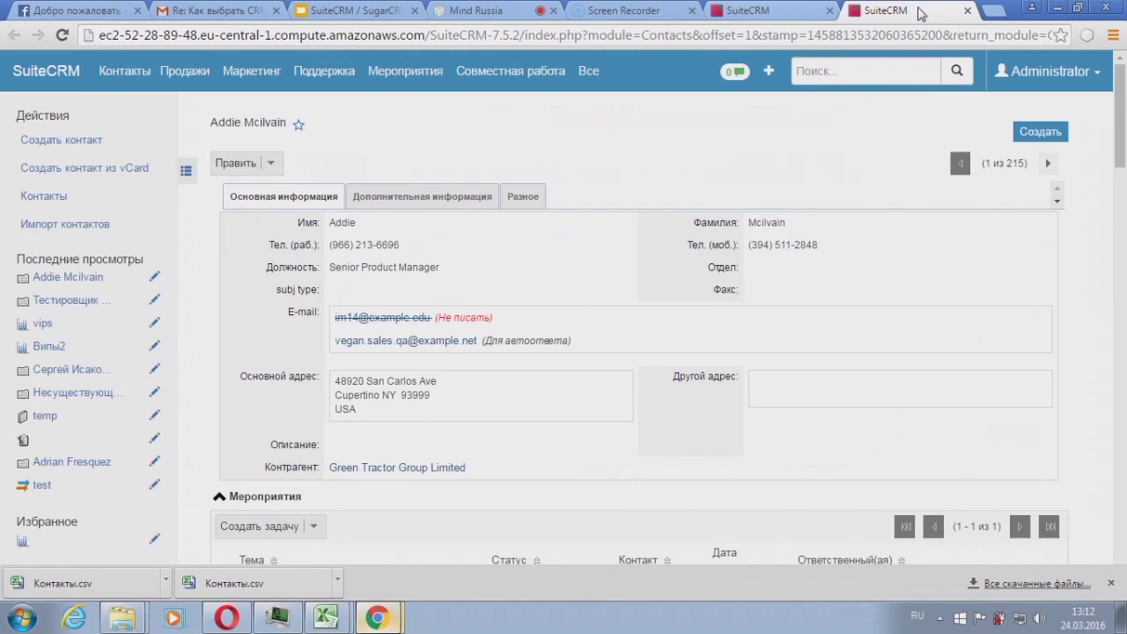
click(241, 163)
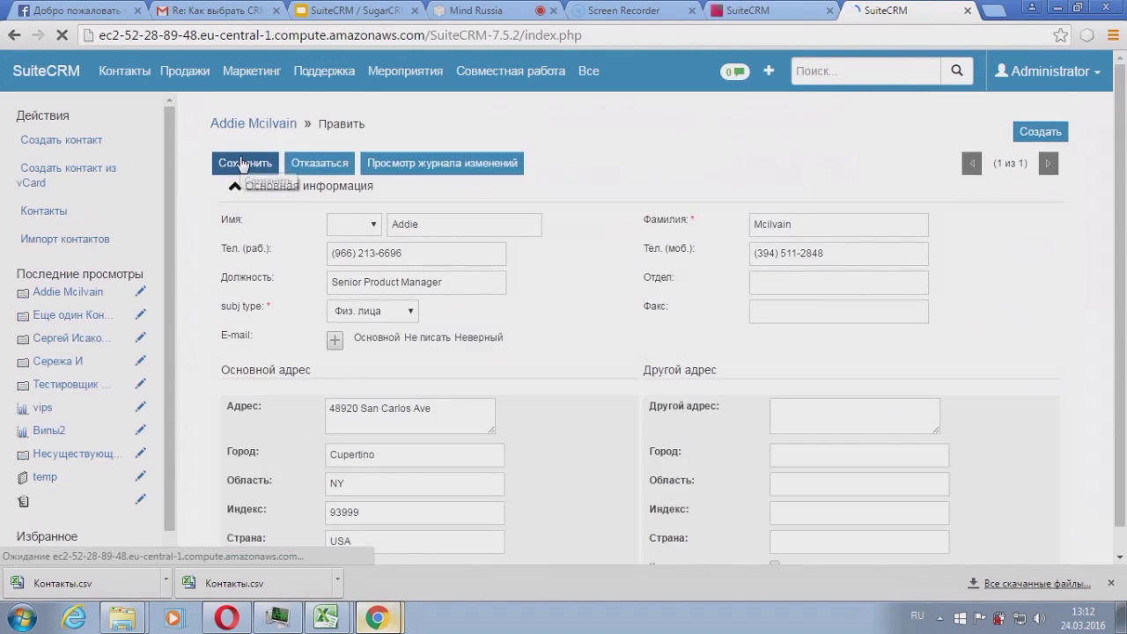
scroll(242, 163, down, 5)
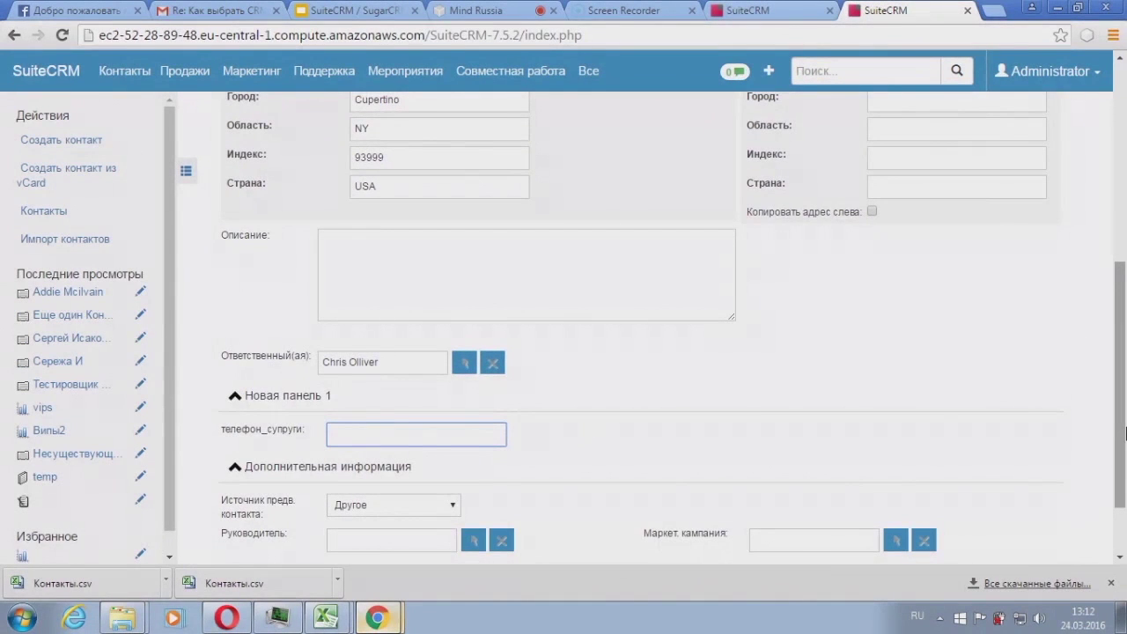
scroll(797, 189, up, 5)
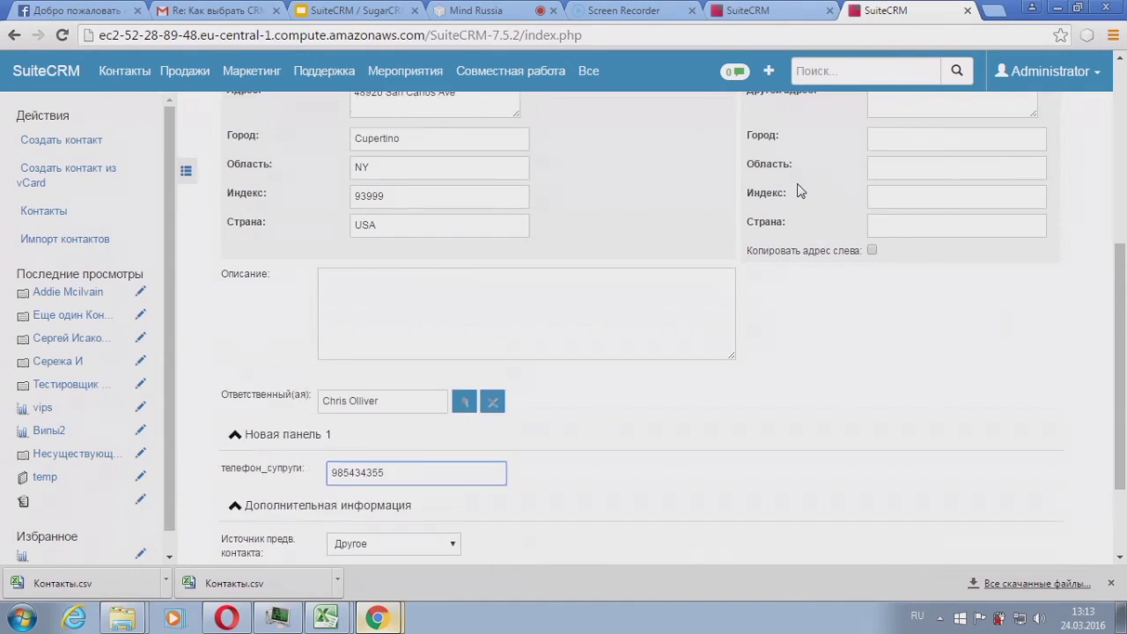
click(246, 168)
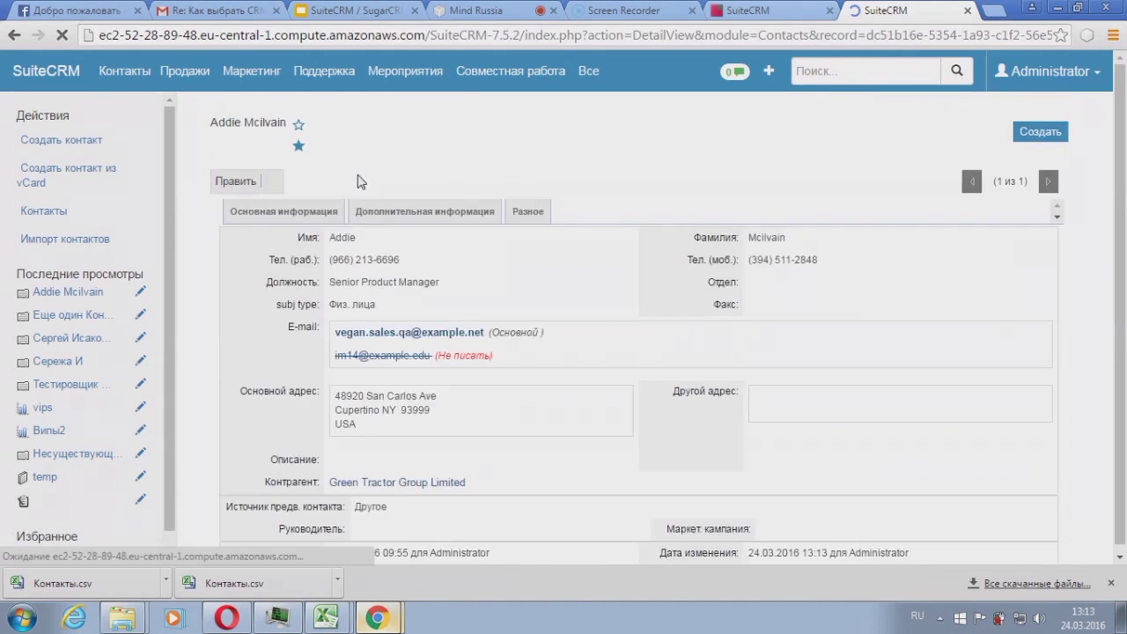
scroll(555, 222, down, 4)
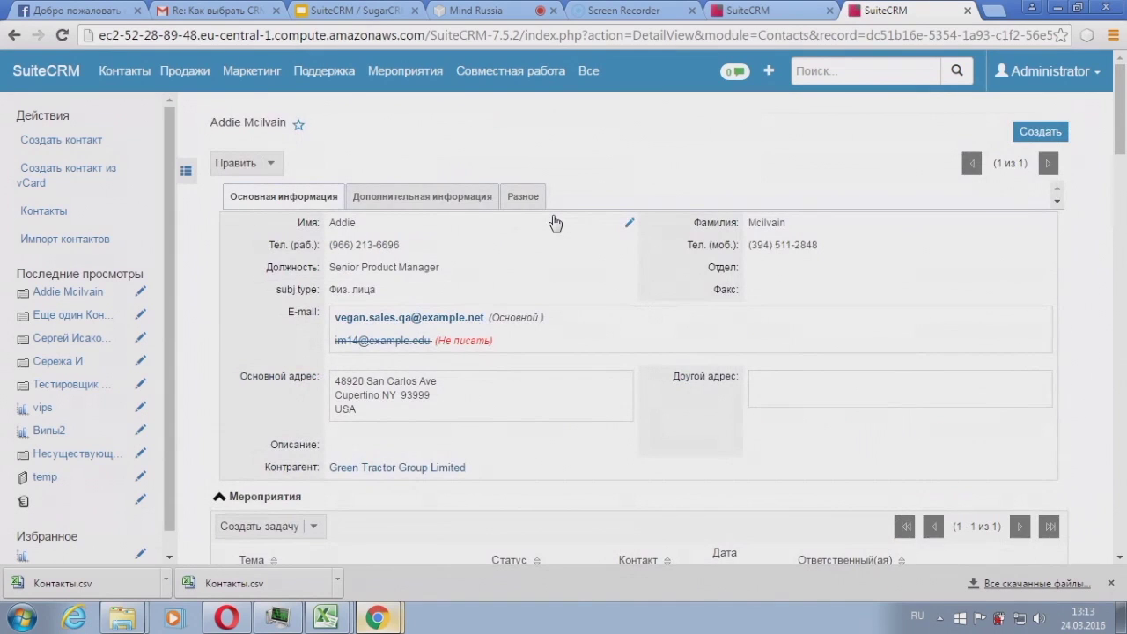
scroll(555, 222, down, 3)
scroll(554, 223, down, 10)
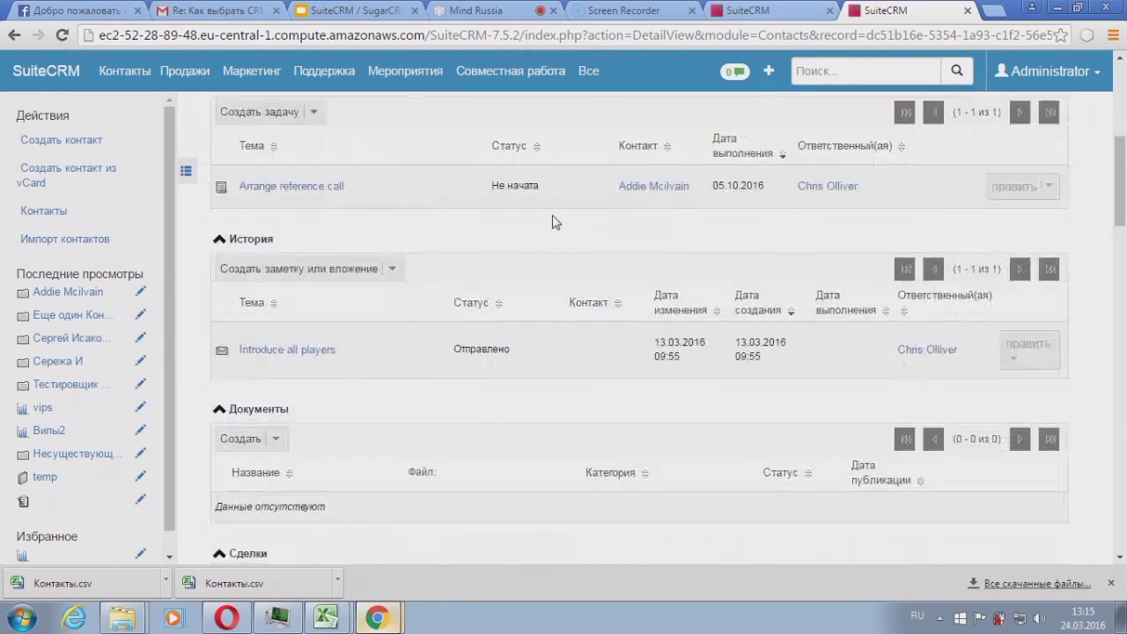
scroll(554, 223, up, 3)
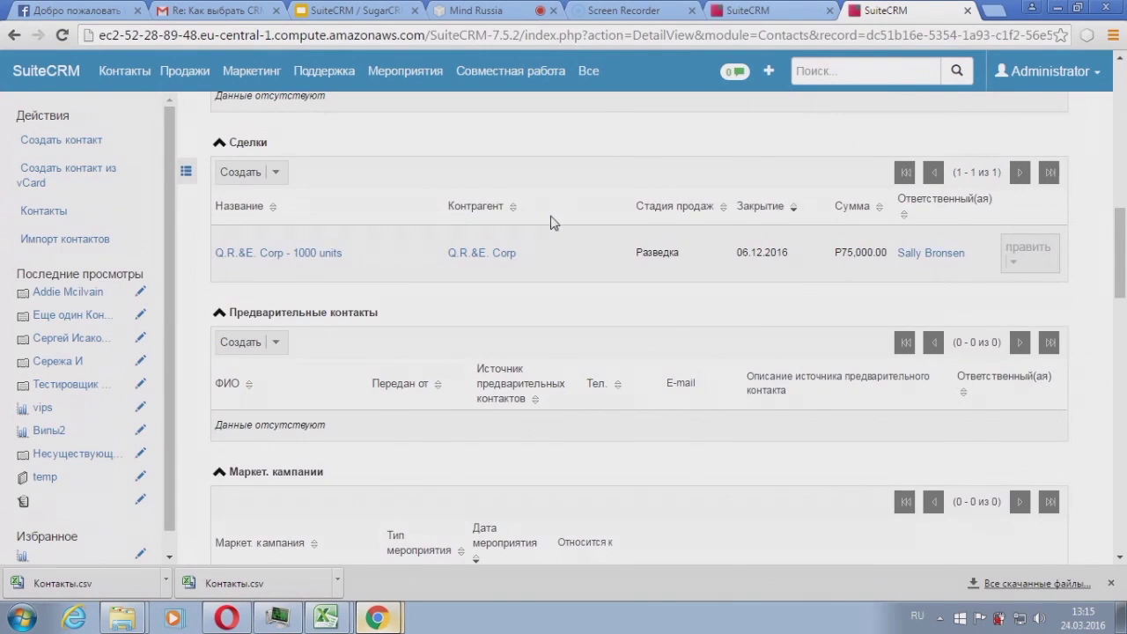
scroll(548, 221, up, 10)
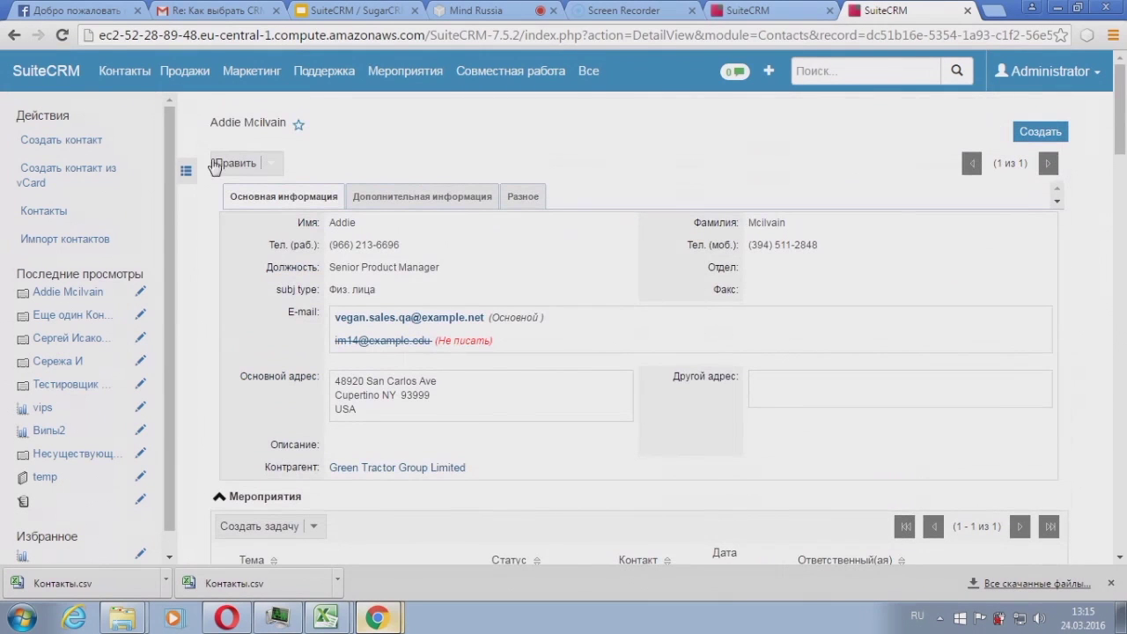
mouse_move(197, 77)
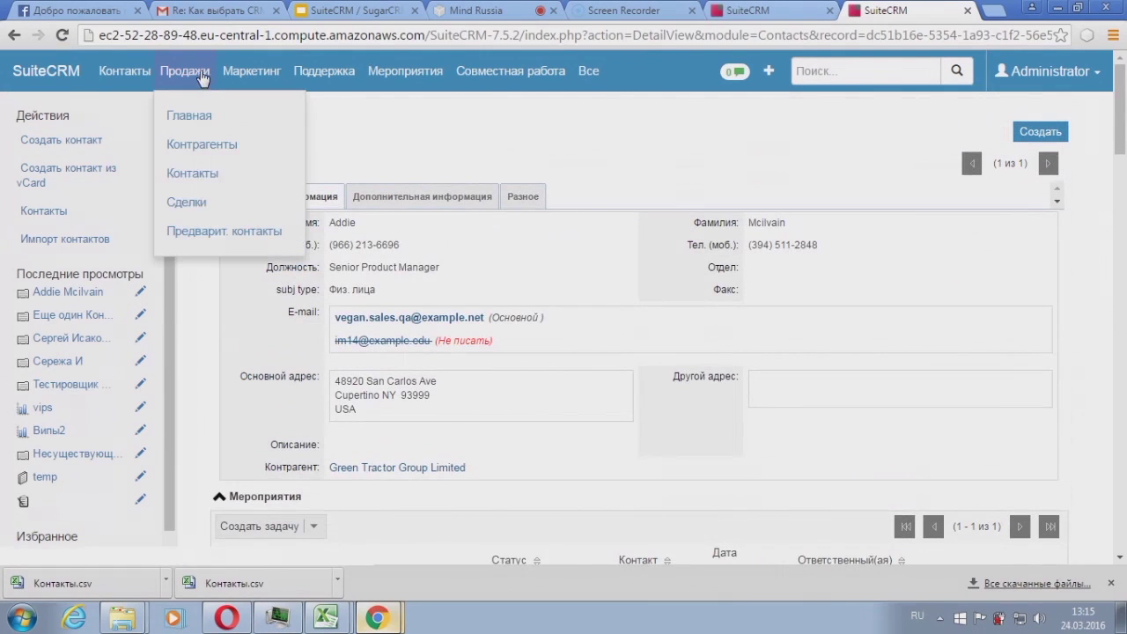
Step: Open the Сделки list and scroll through its 10 deals
click(209, 205)
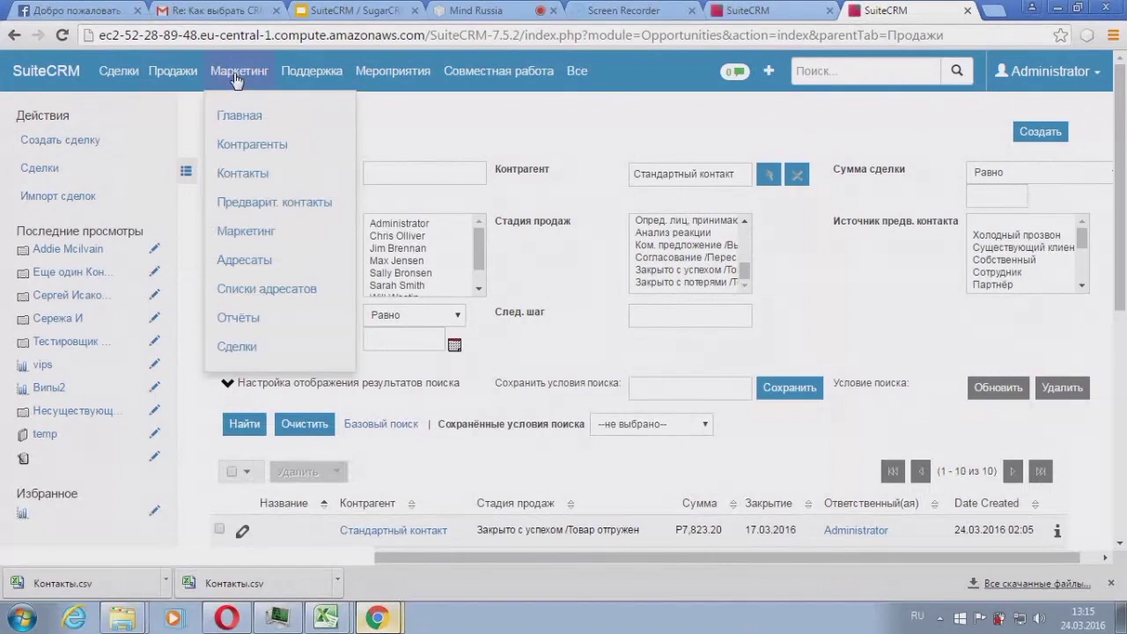
mouse_move(176, 70)
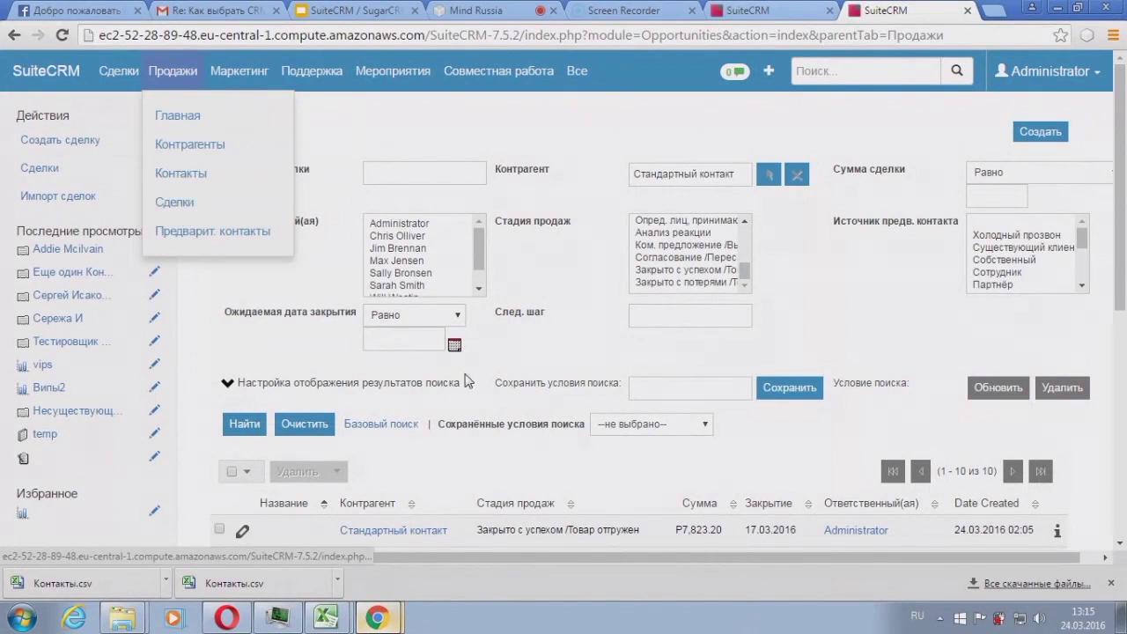
scroll(528, 361, down, 5)
scroll(517, 364, up, 5)
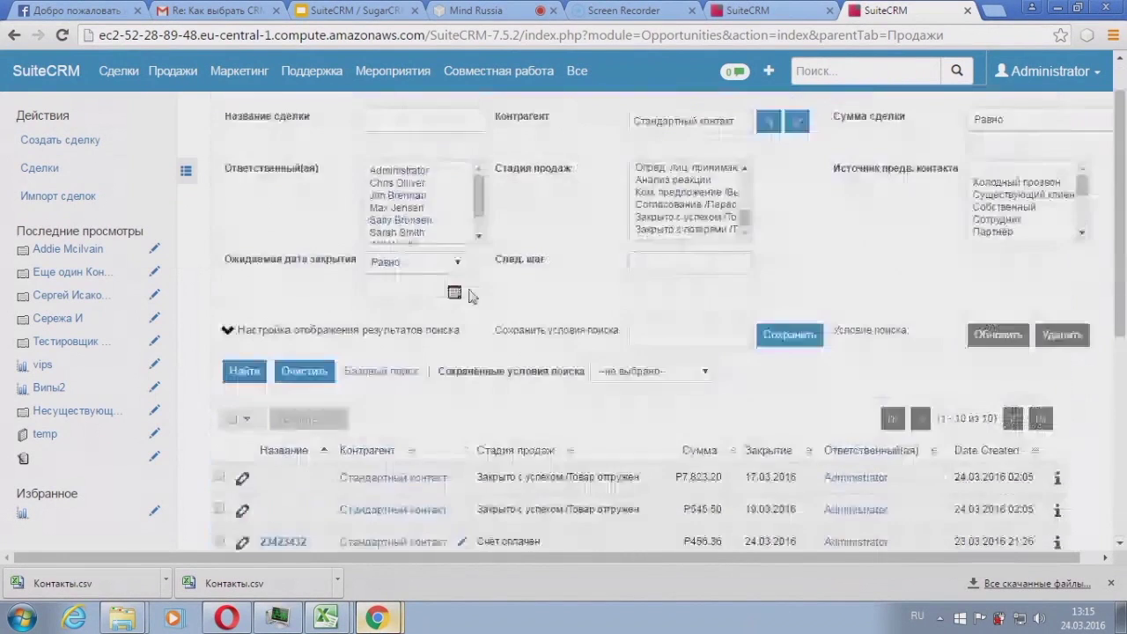
scroll(428, 330, down, 2)
scroll(475, 348, down, 1)
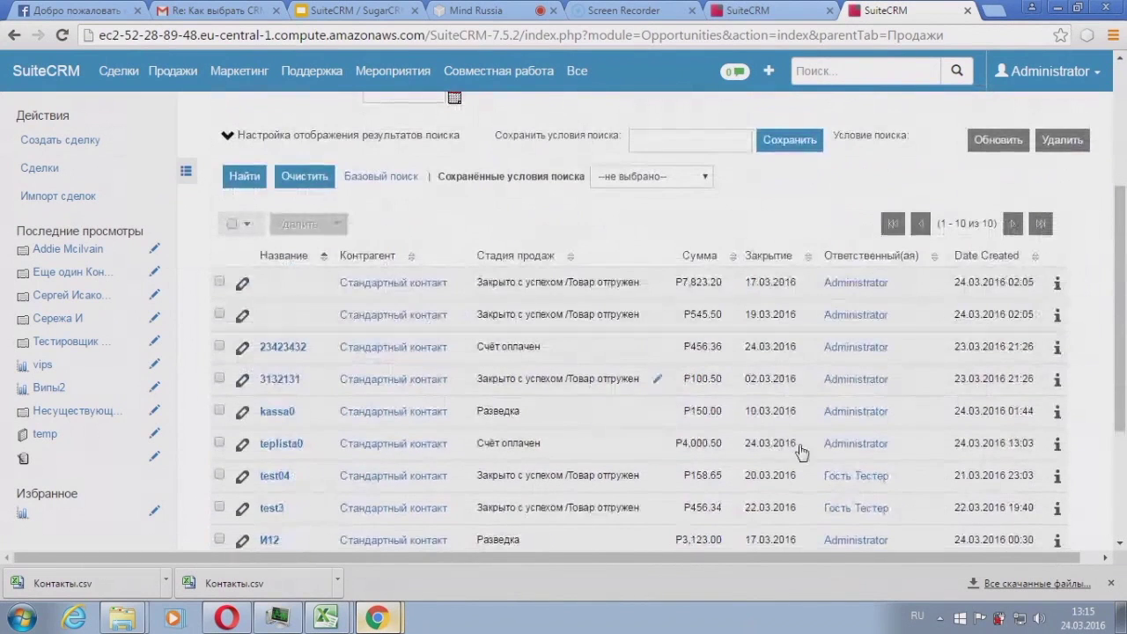
scroll(852, 458, down, 1)
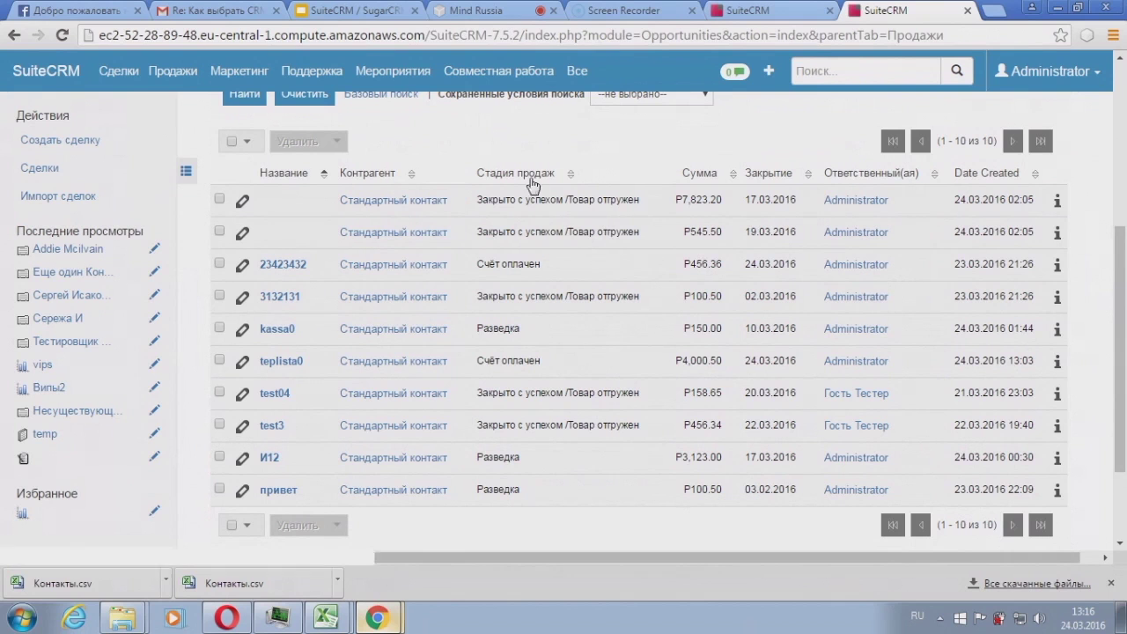
scroll(528, 264, up, 2)
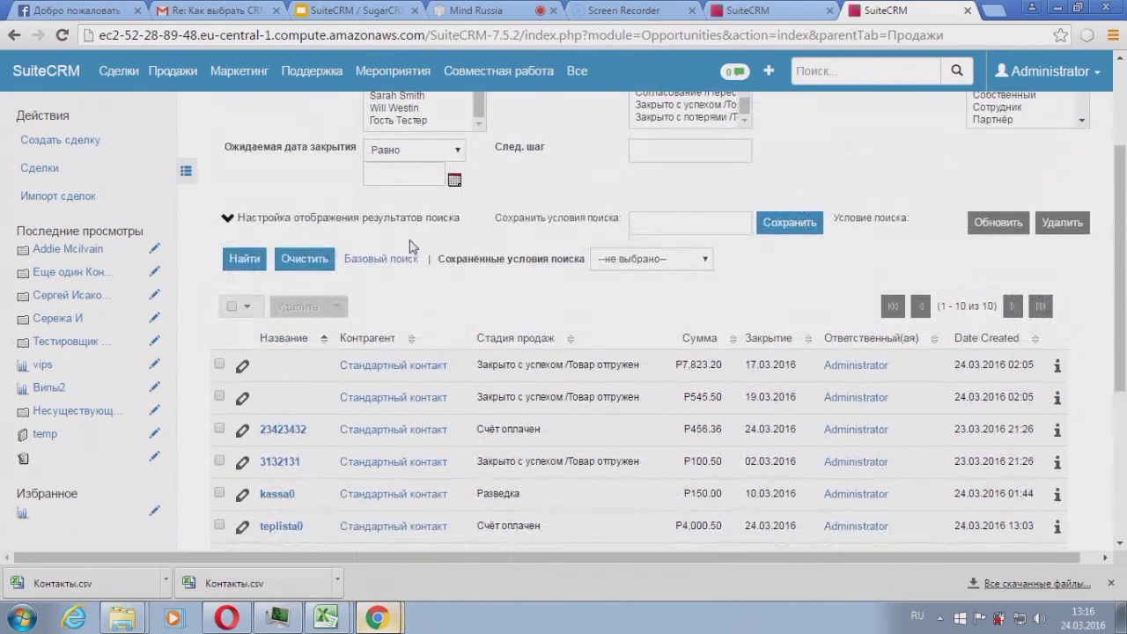
Step: Select all deals on the page and open the bulk actions menu
click(234, 308)
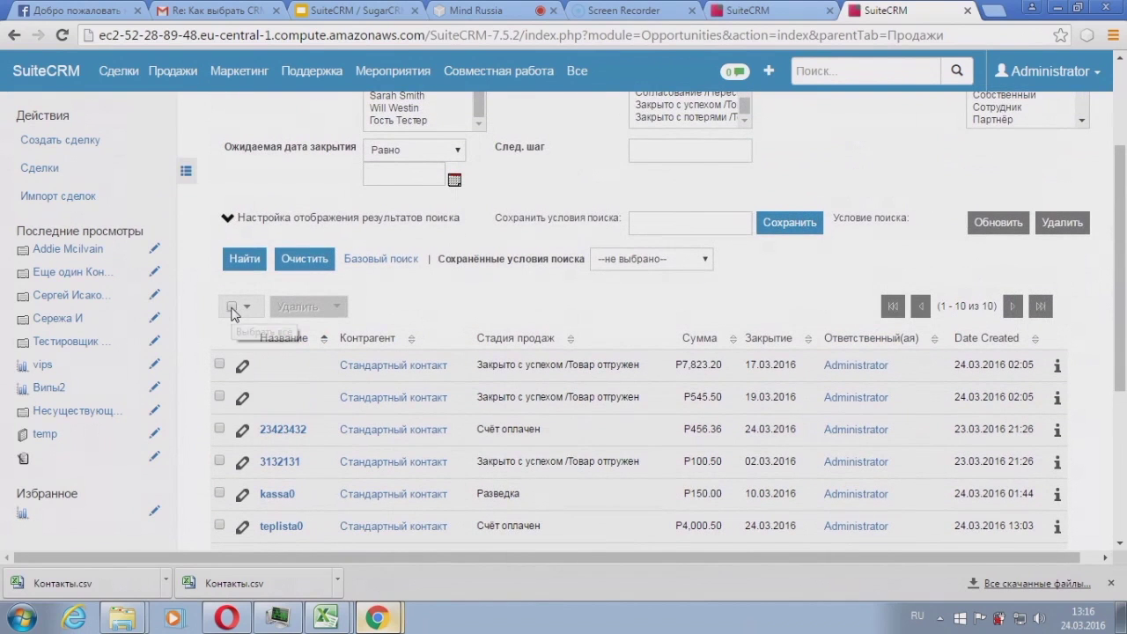
click(262, 335)
click(333, 308)
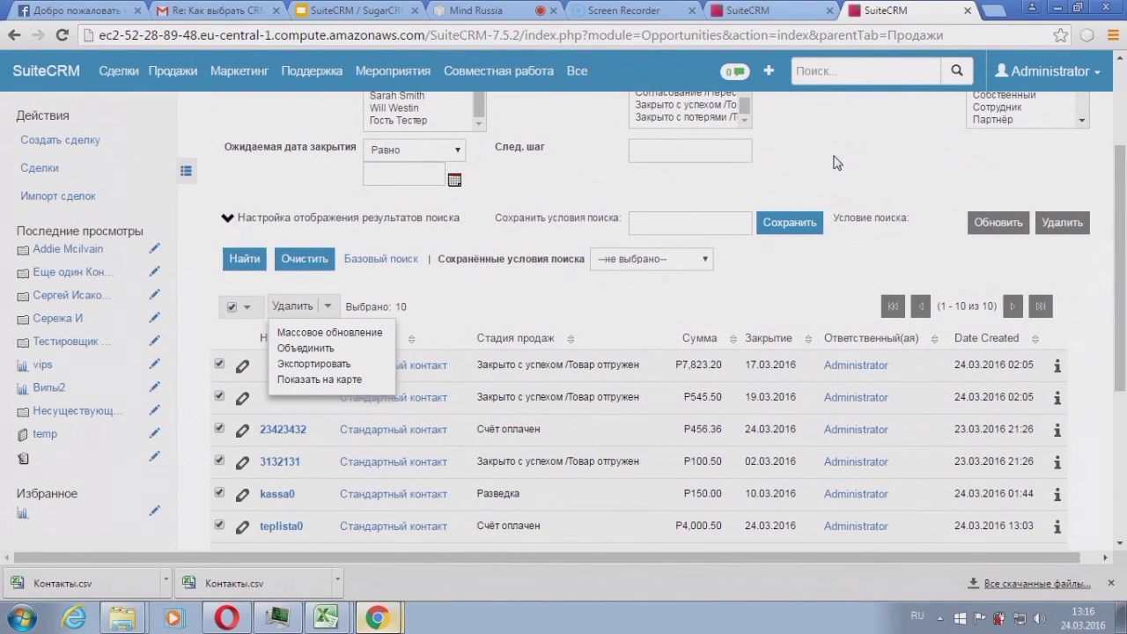
scroll(838, 163, up, 2)
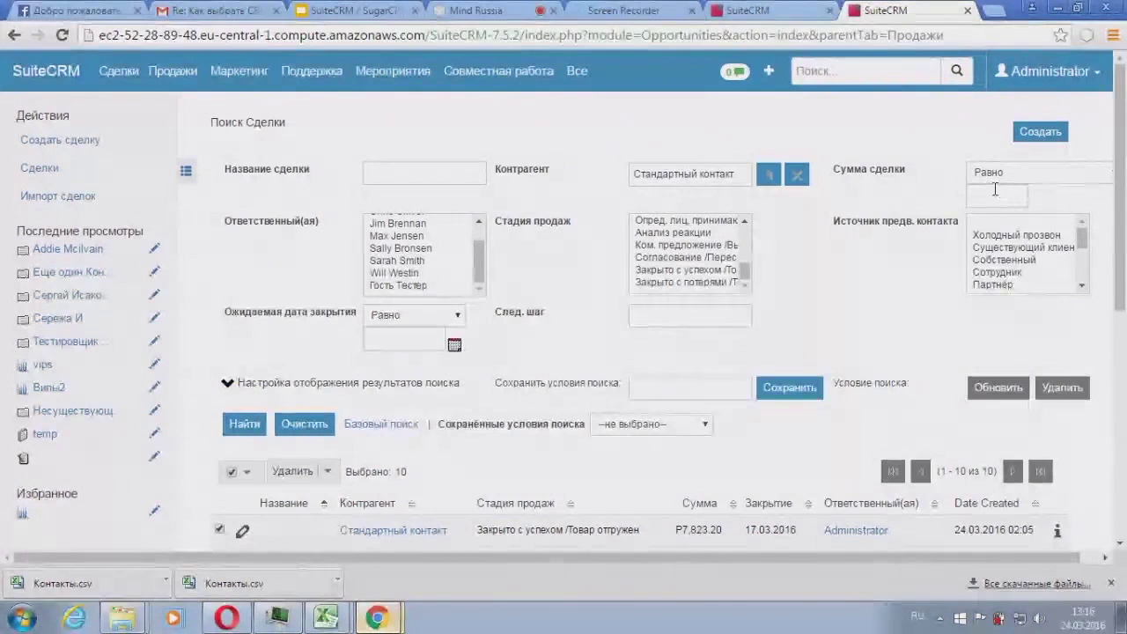
drag(827, 551, 846, 551)
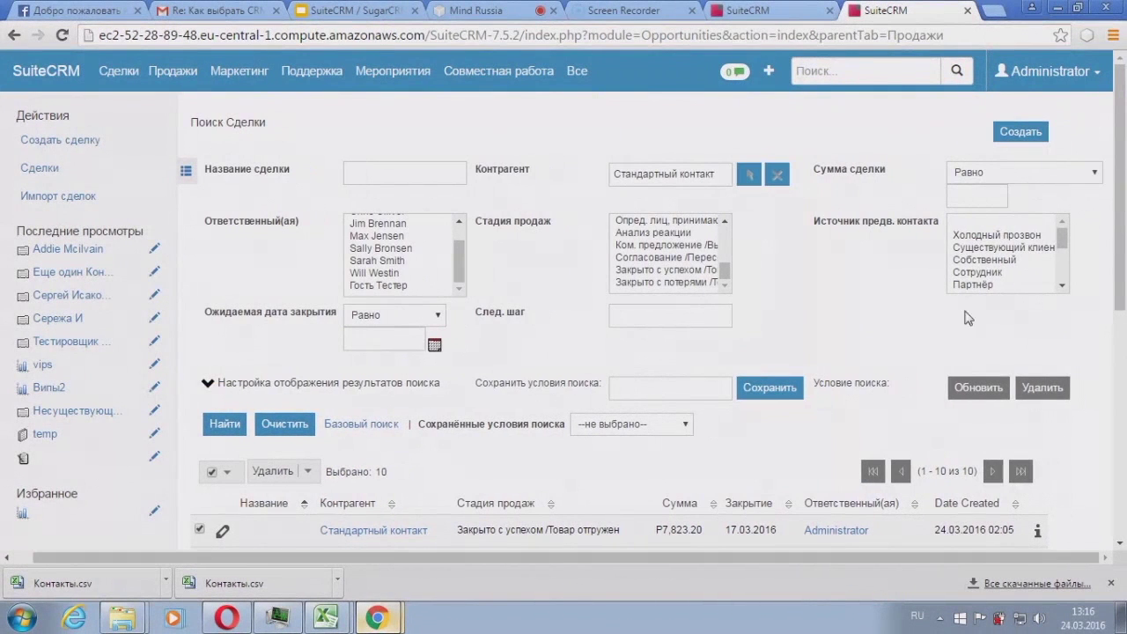
Step: Filter deals to Сумма сделки greater than 500, leaving 4 results
click(972, 174)
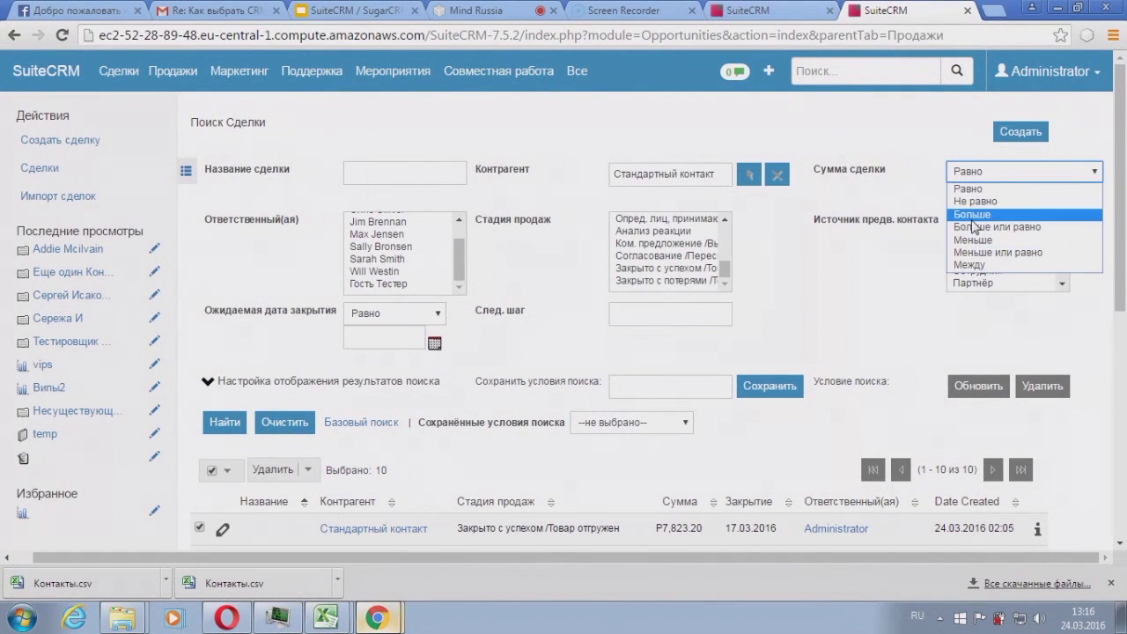
click(972, 219)
click(982, 194)
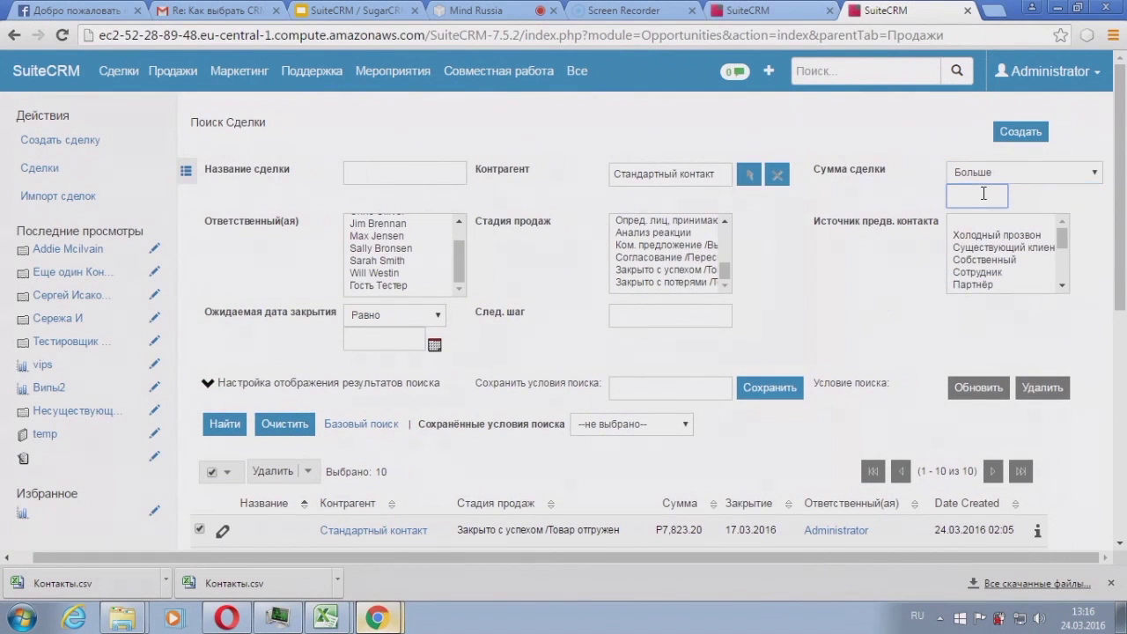
text(500)
click(239, 424)
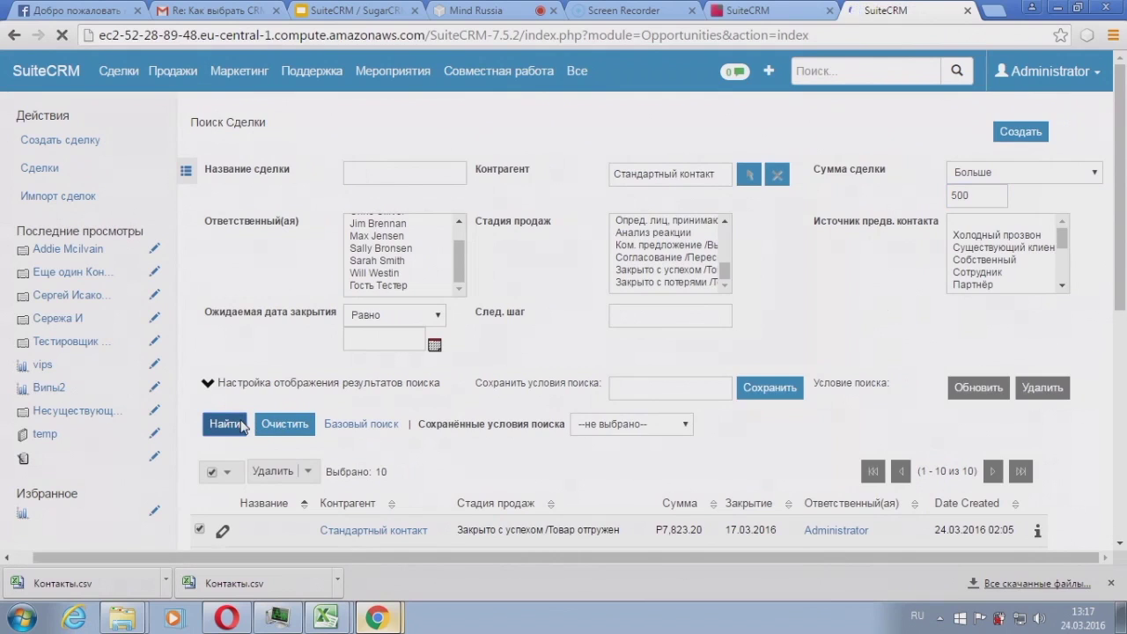
scroll(826, 218, down, 3)
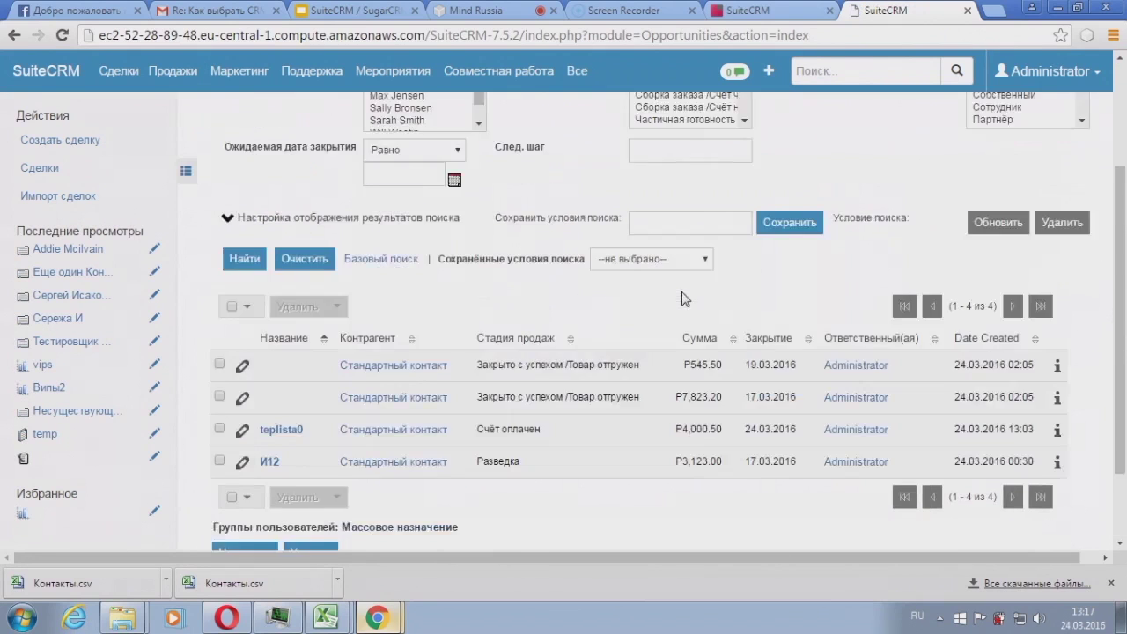
Step: Select all four found deals, export them to a file, and glance at the bulk actions list
scroll(841, 226, up, 1)
scroll(840, 226, up, 1)
scroll(581, 313, down, 3)
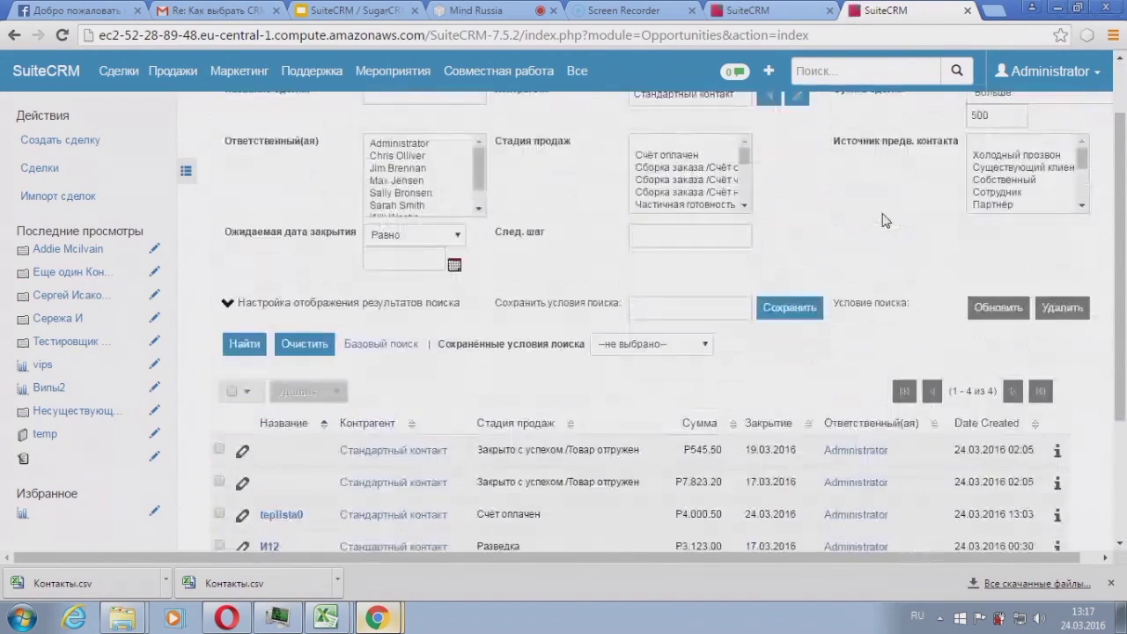
click(232, 205)
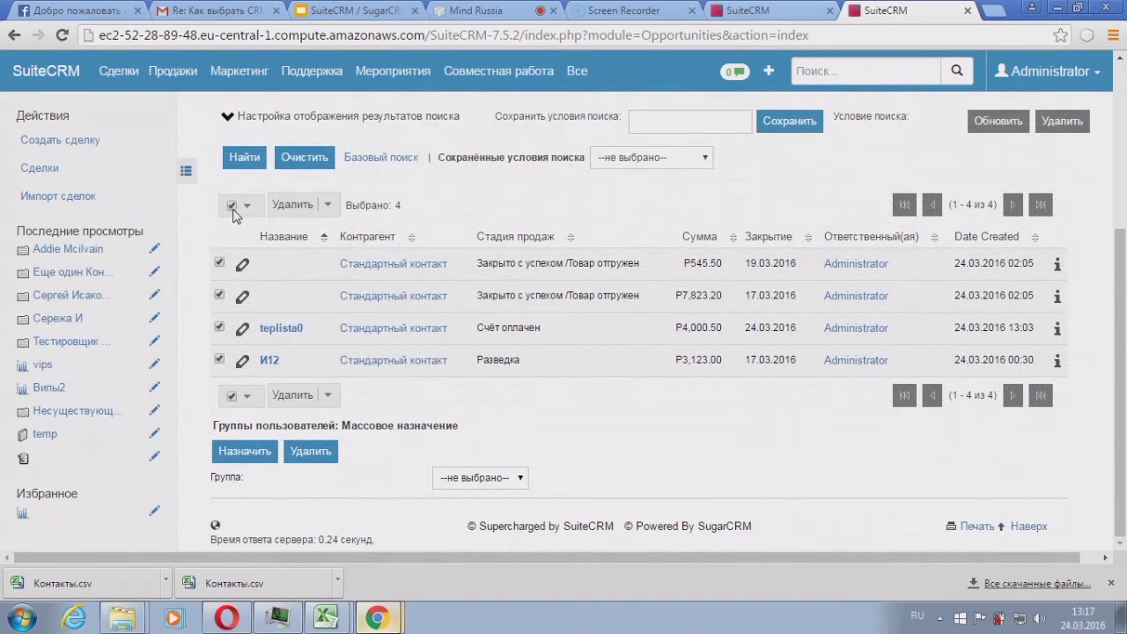
click(328, 205)
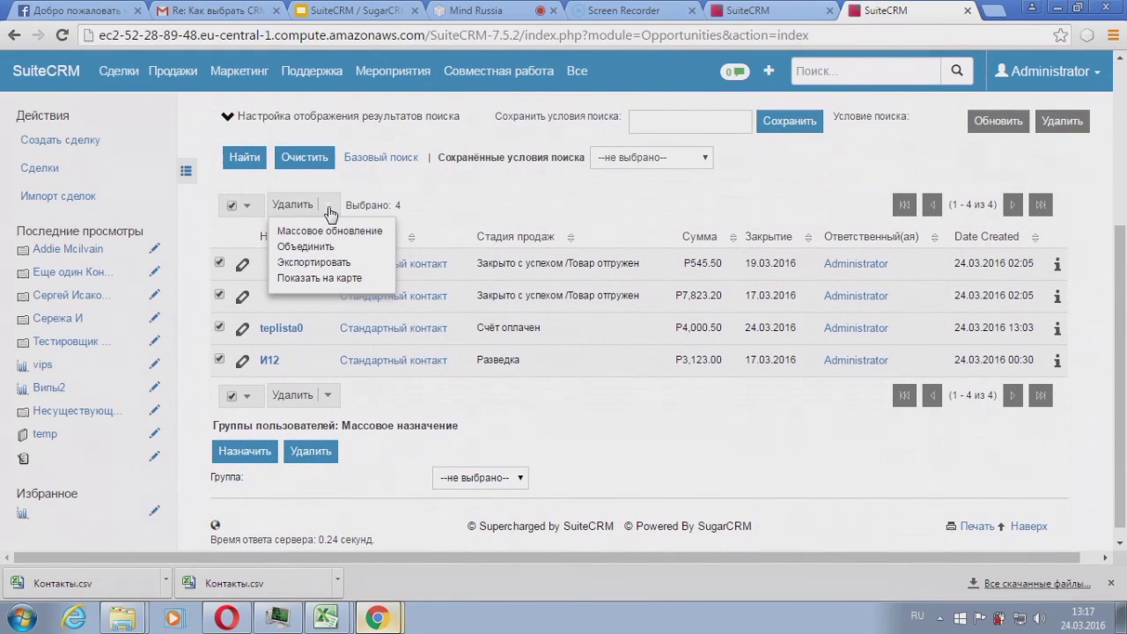
click(326, 264)
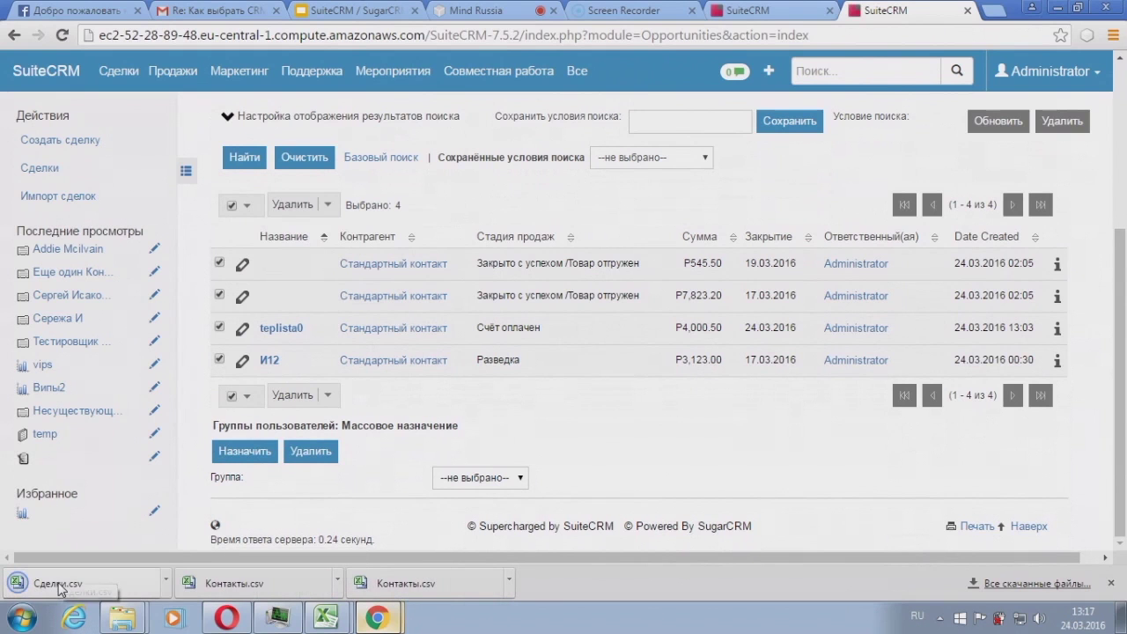
scroll(353, 365, up, 2)
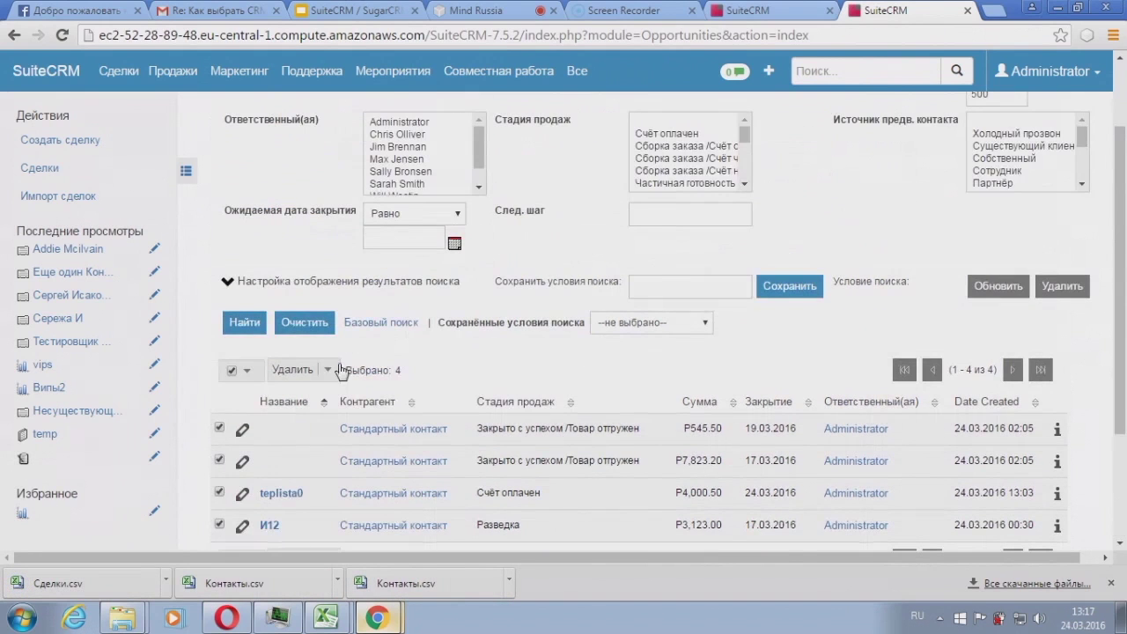
scroll(458, 370, up, 1)
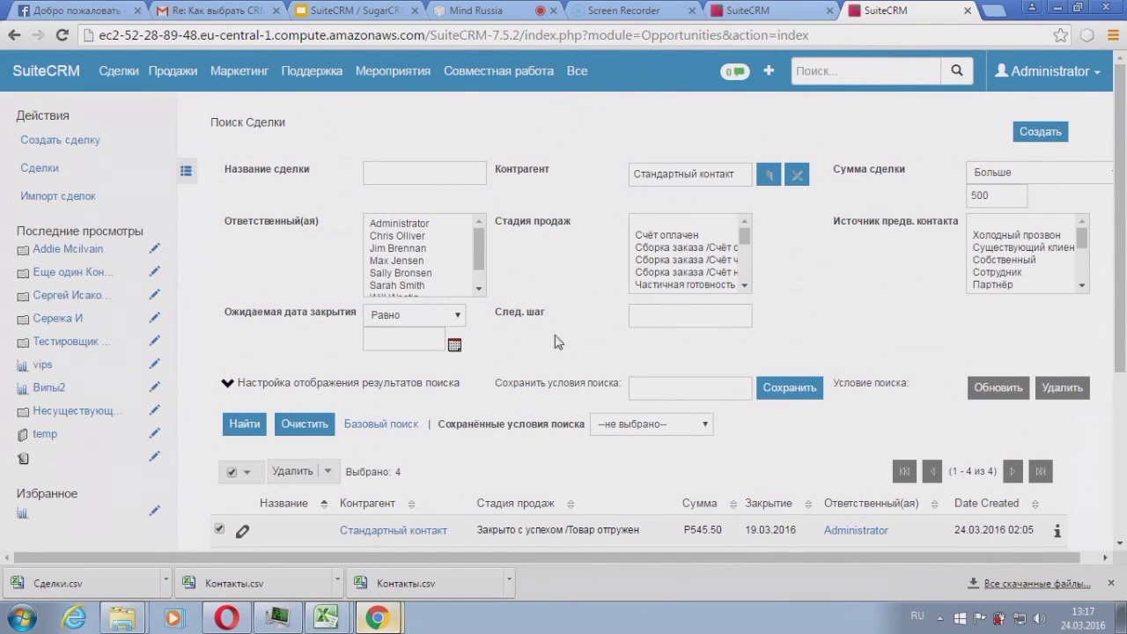
click(328, 472)
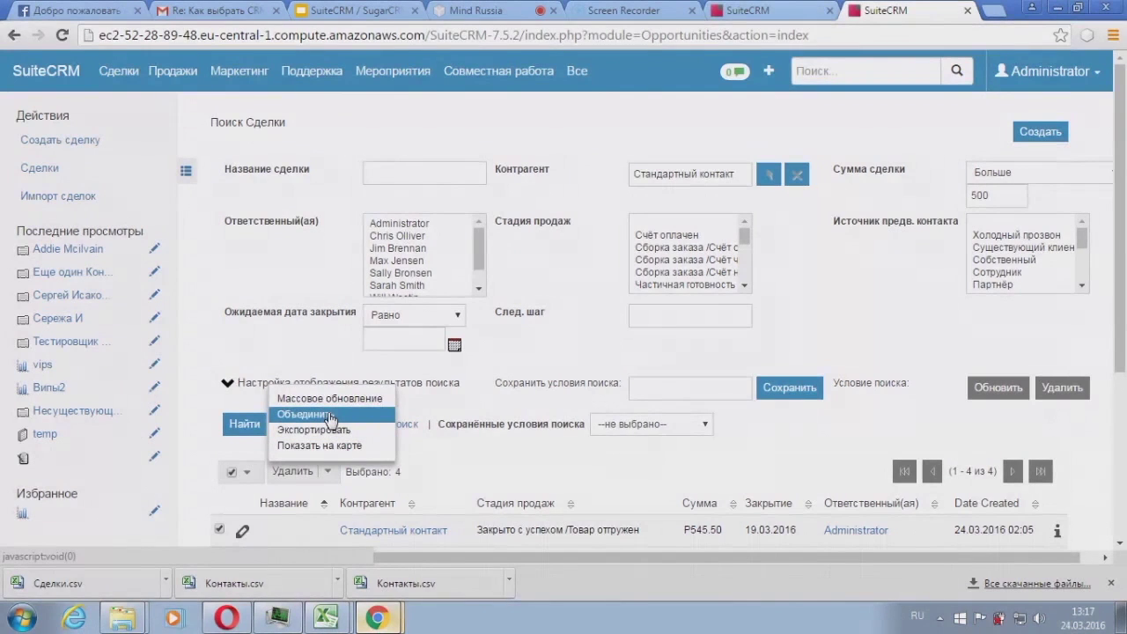
click(524, 467)
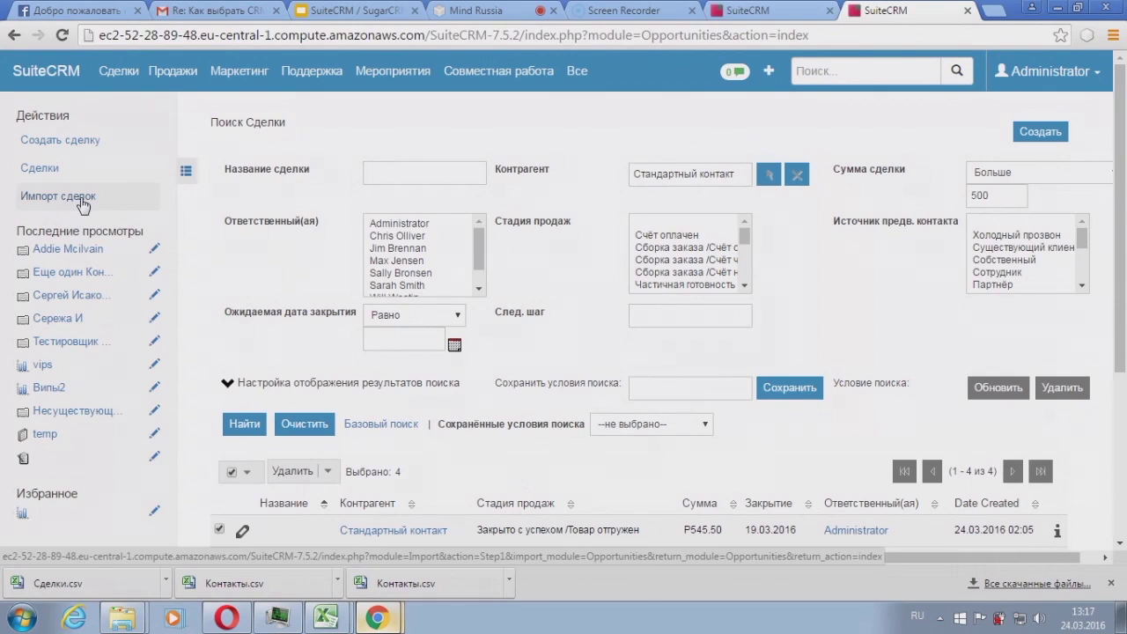
Step: Go to the deals import page and download the import template as Сделки (1).csv
click(82, 203)
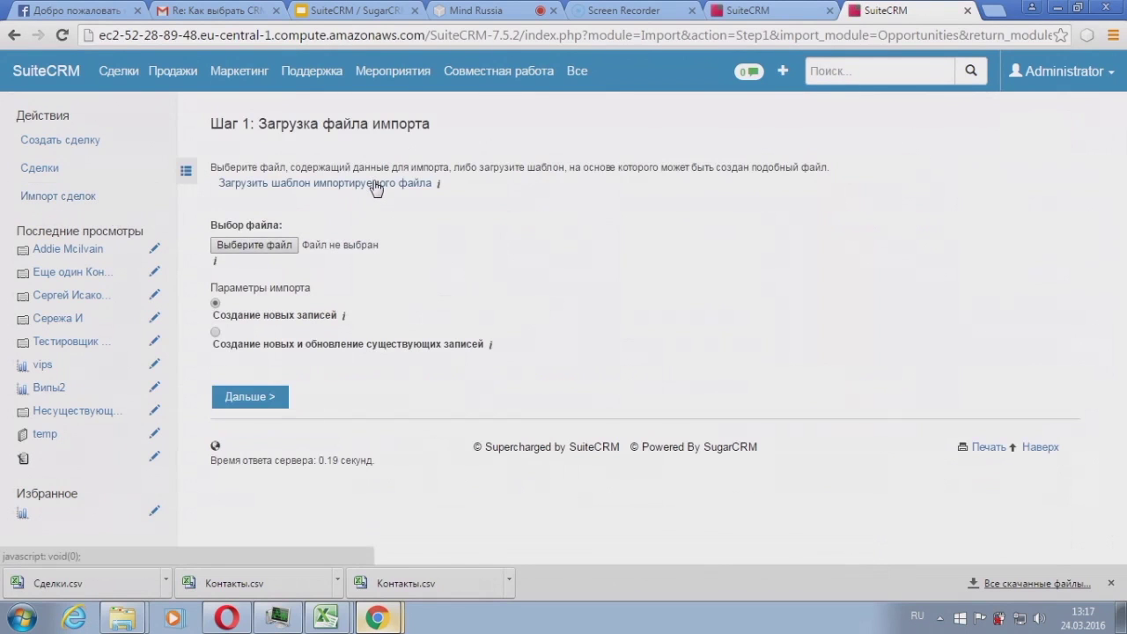
click(376, 186)
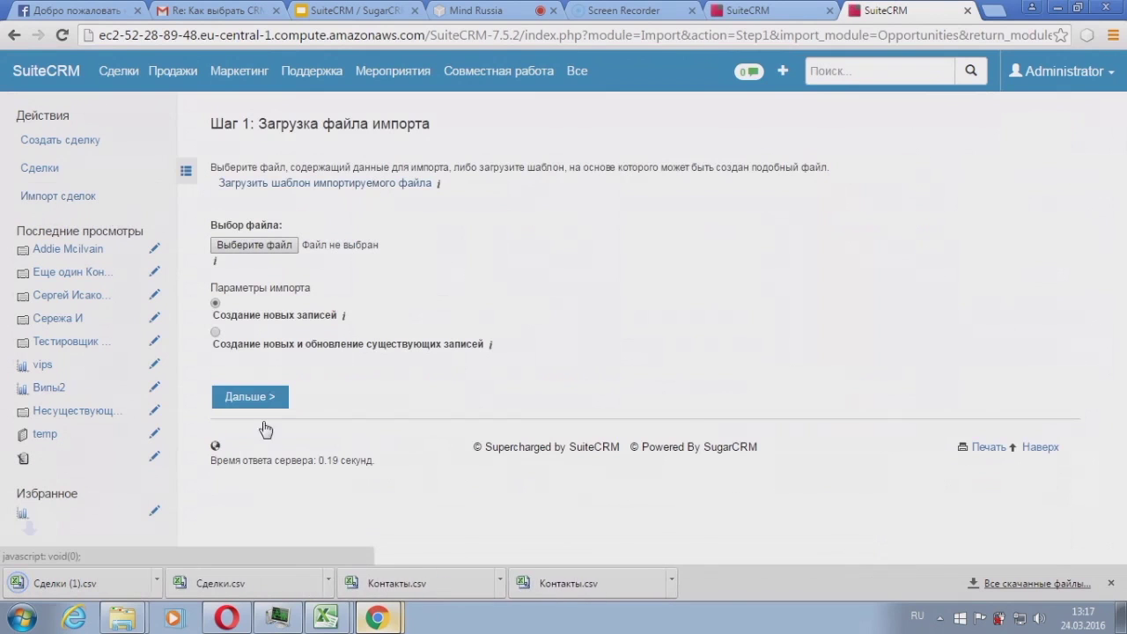
click(337, 580)
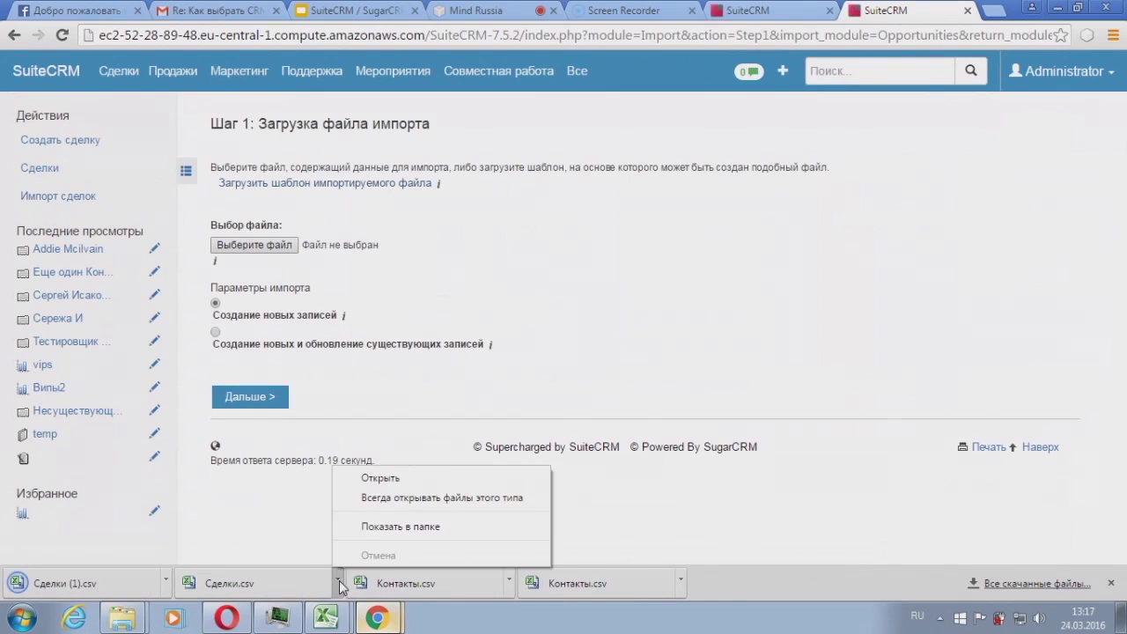
Step: Locate Сделки.csv in the TEPLITSA folder and start Excel 2010 with a blank workbook
click(388, 528)
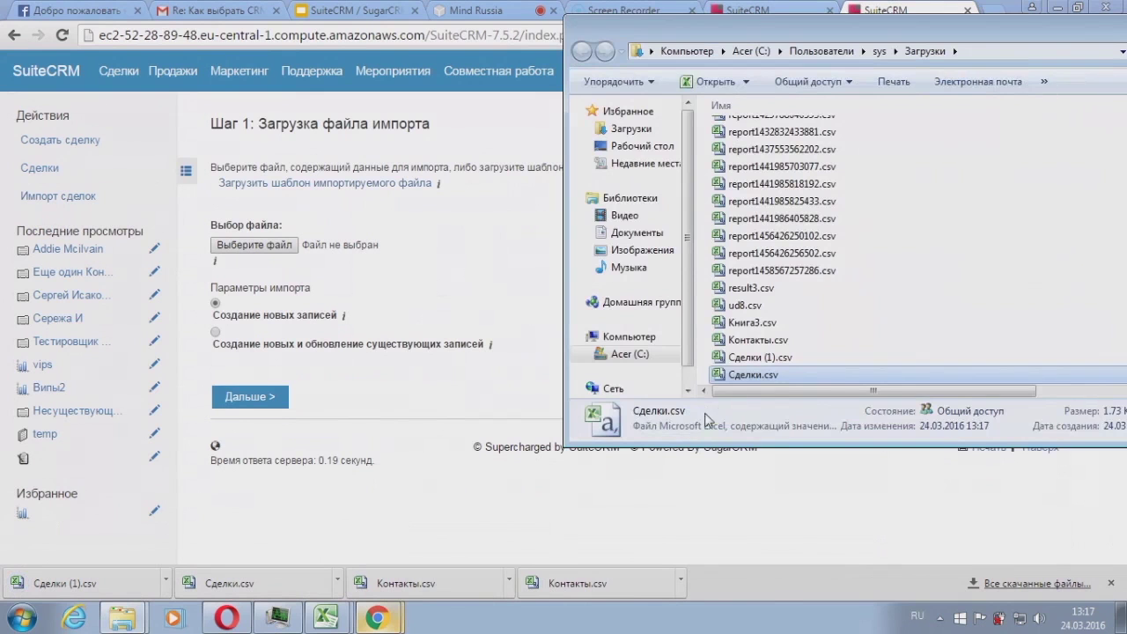
key(super+d)
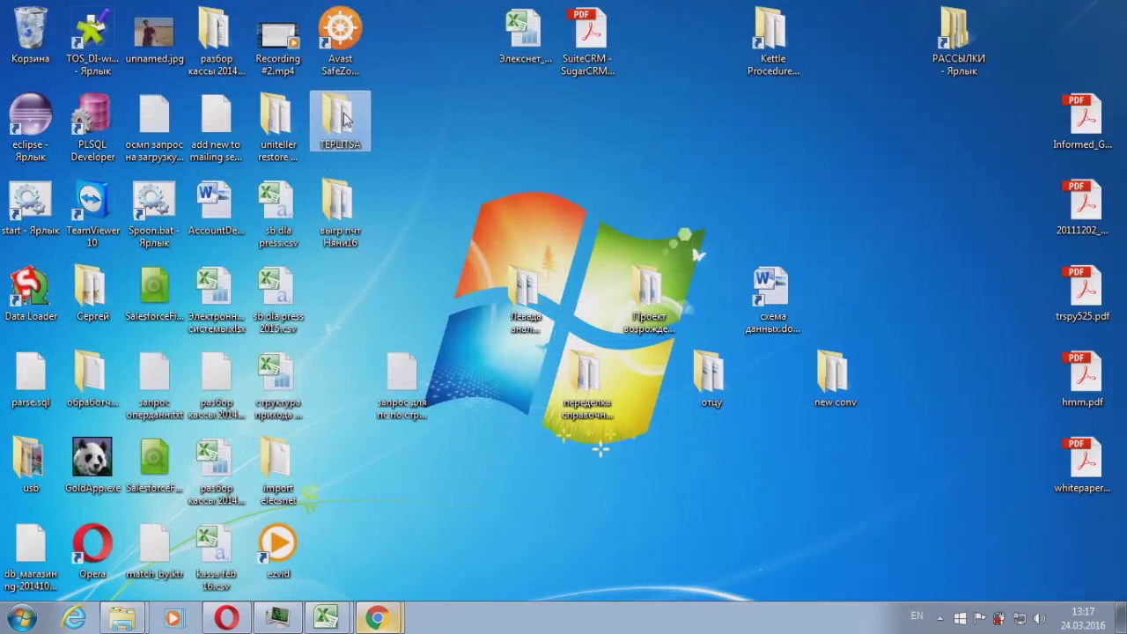
double_click(345, 120)
click(345, 274)
key(ctrl+v)
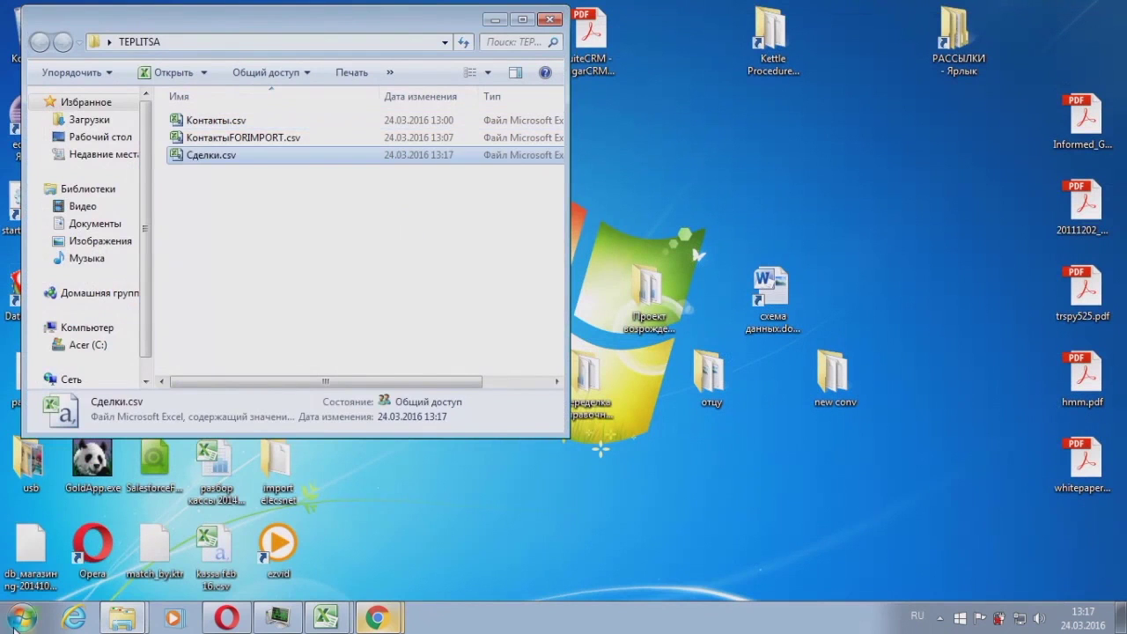
click(14, 627)
click(88, 182)
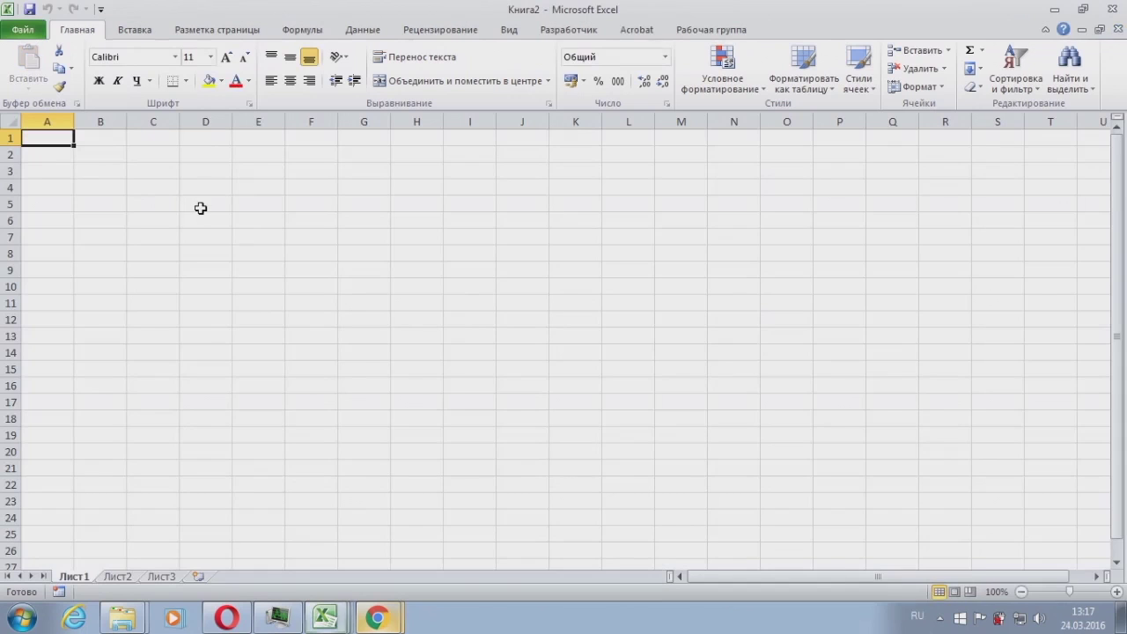
Step: Open Сделки.csv in Excel by dragging it onto the sheet, then maximize Excel
double_click(548, 5)
drag(300, 20, 776, 16)
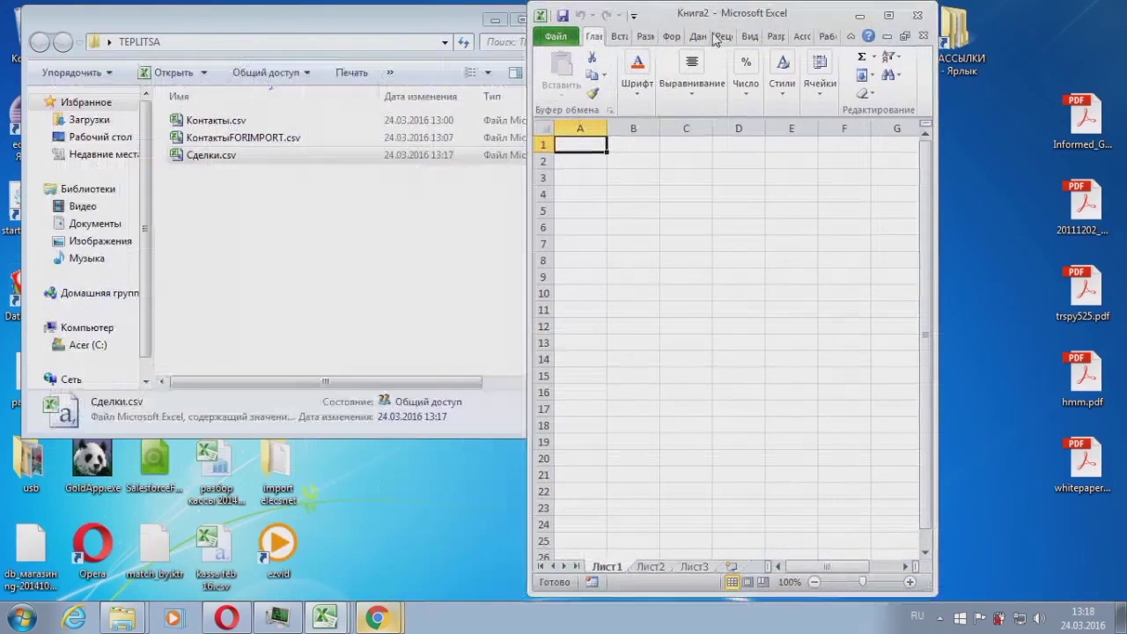
drag(755, 226, 606, 157)
click(888, 15)
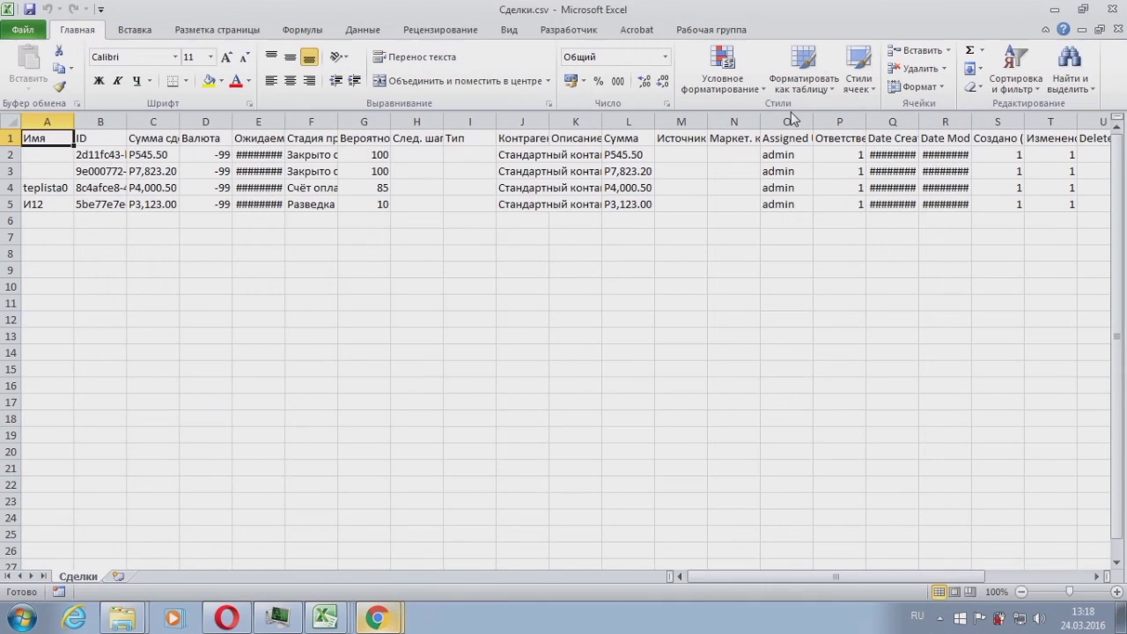
Step: Widen the expected close date, Валюта, Сумма сделки and ID columns so their contents show
drag(285, 121, 382, 120)
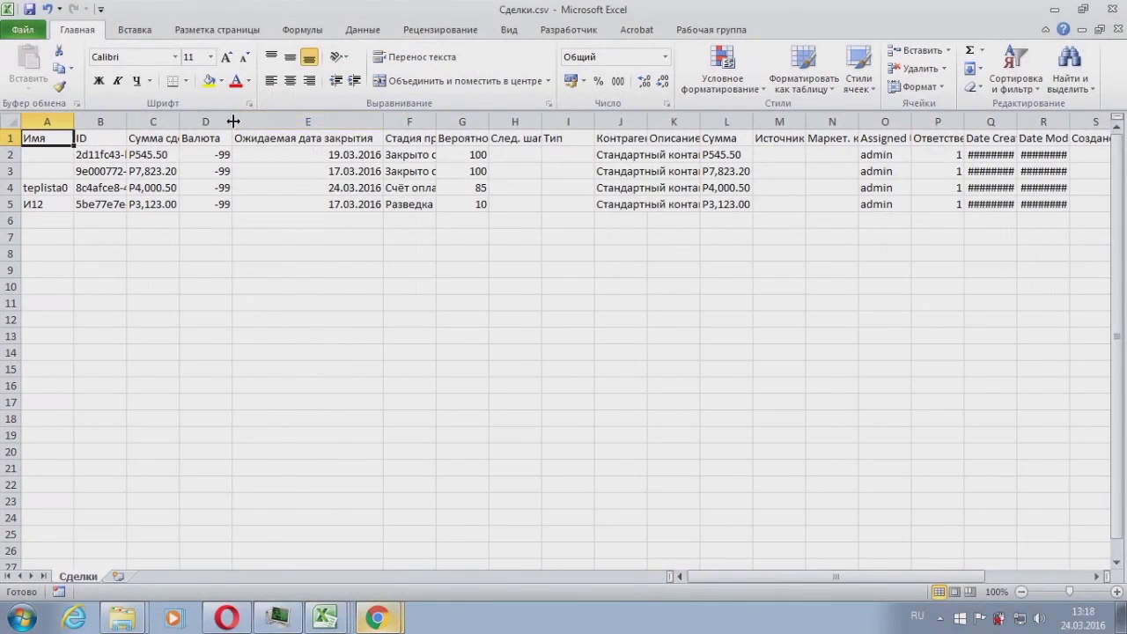
drag(233, 121, 282, 120)
drag(180, 120, 258, 123)
drag(127, 123, 243, 126)
drag(816, 574, 692, 566)
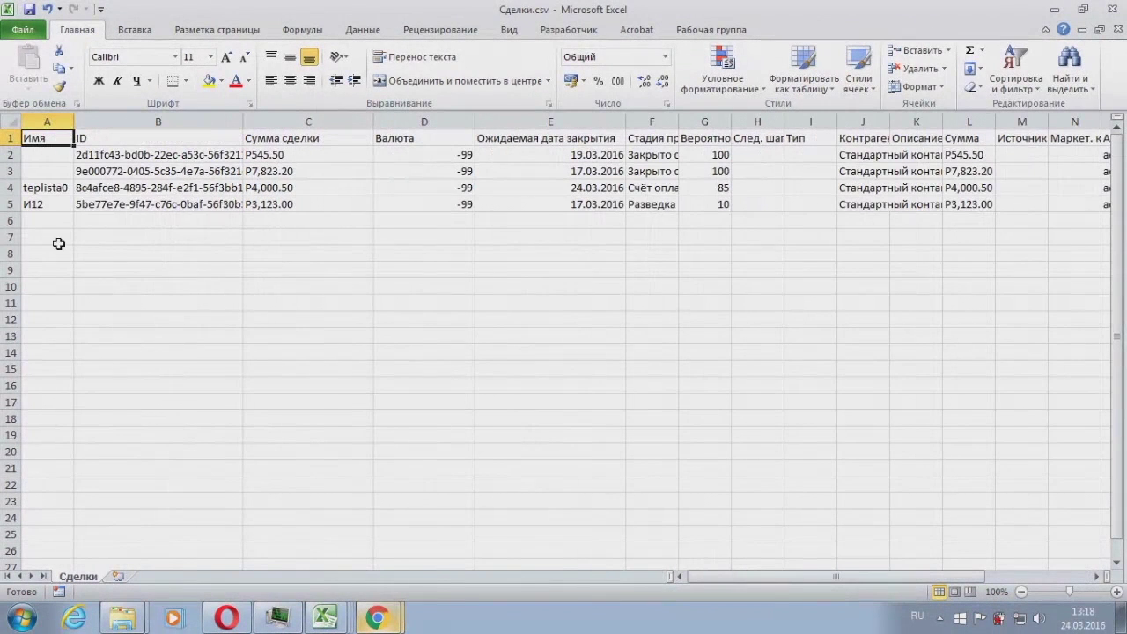
click(310, 171)
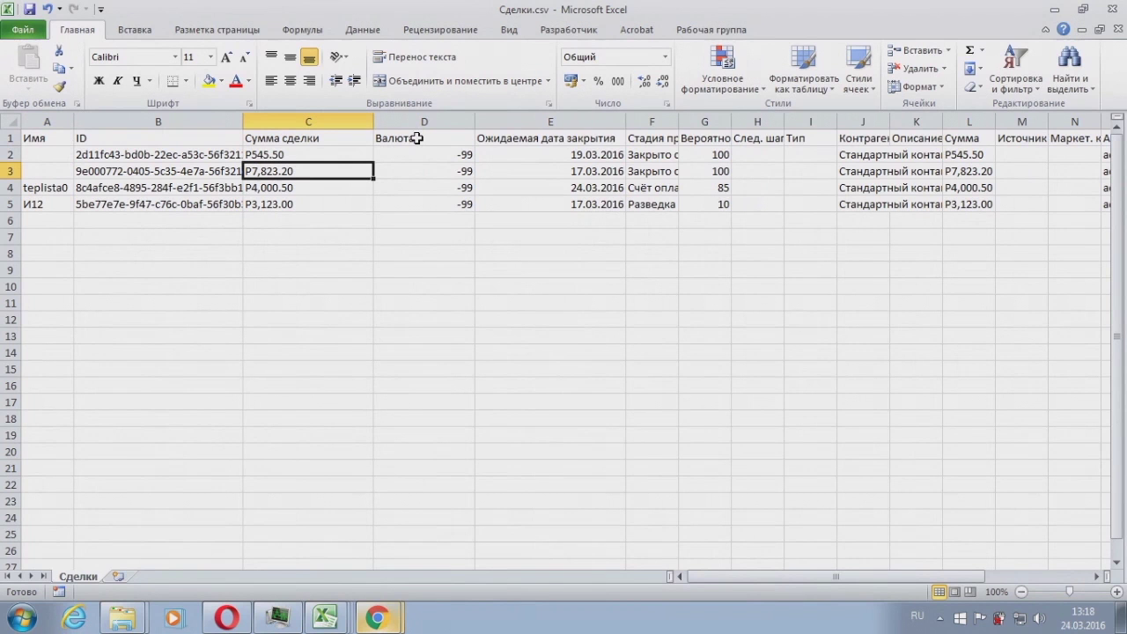
drag(837, 576, 849, 582)
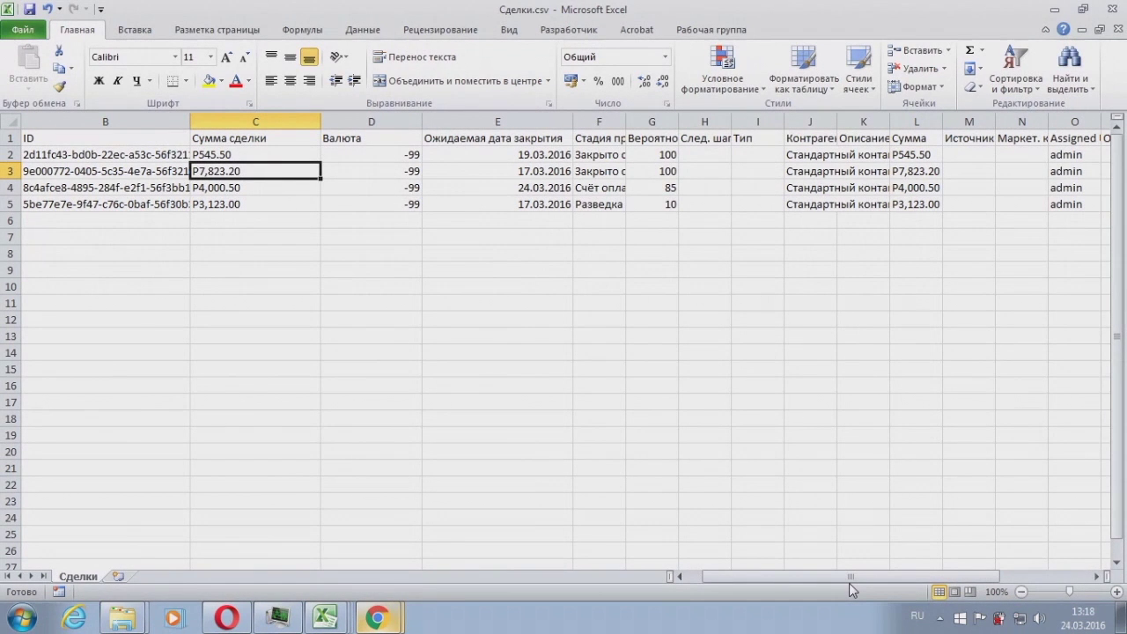
drag(190, 120, 205, 118)
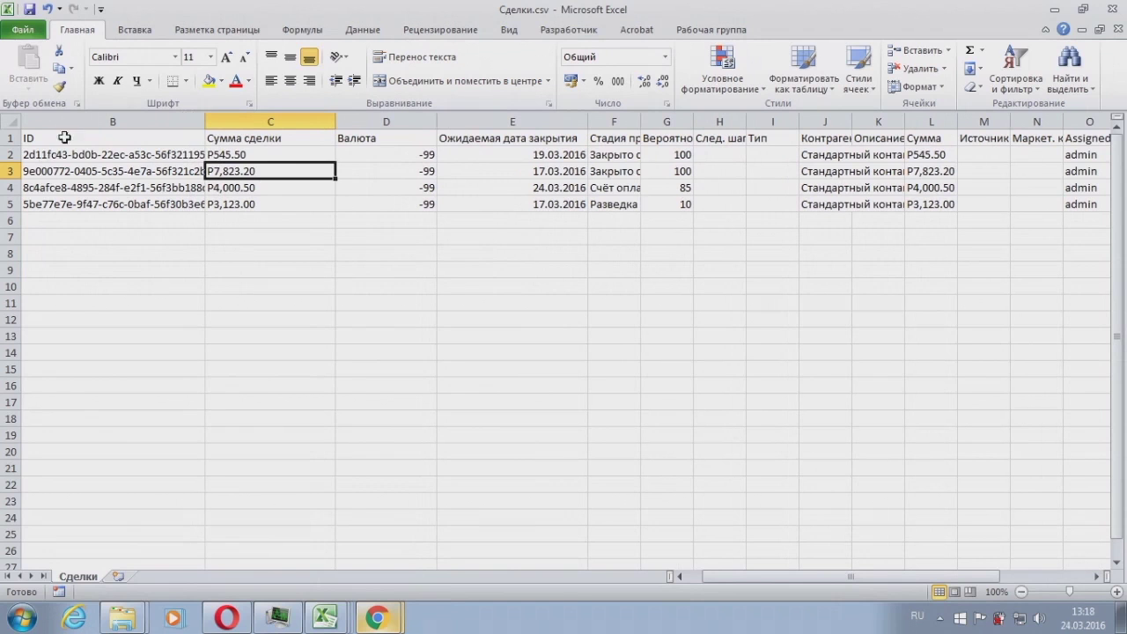
click(81, 120)
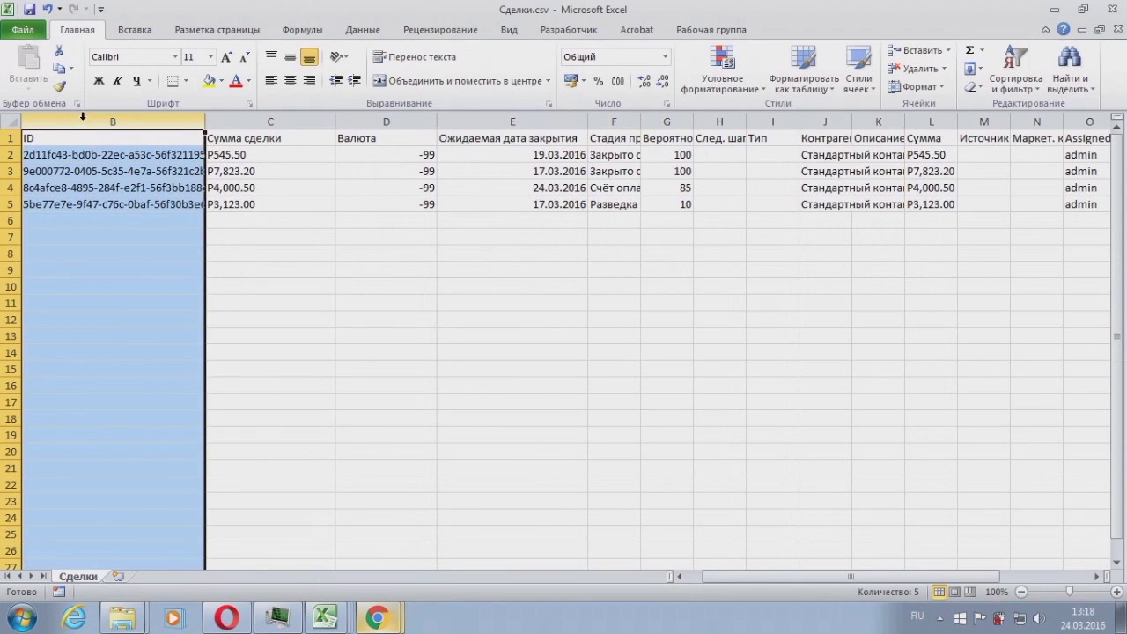
right_click(81, 119)
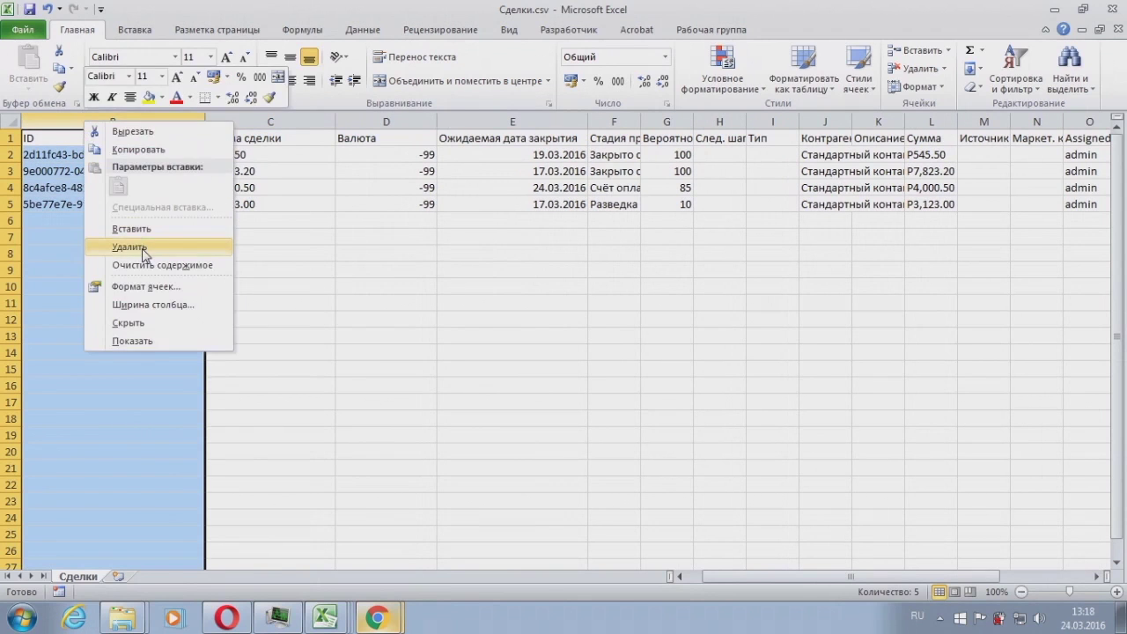
Step: Delete the ID column and deal rows 3 to 5
click(139, 246)
key(Down)
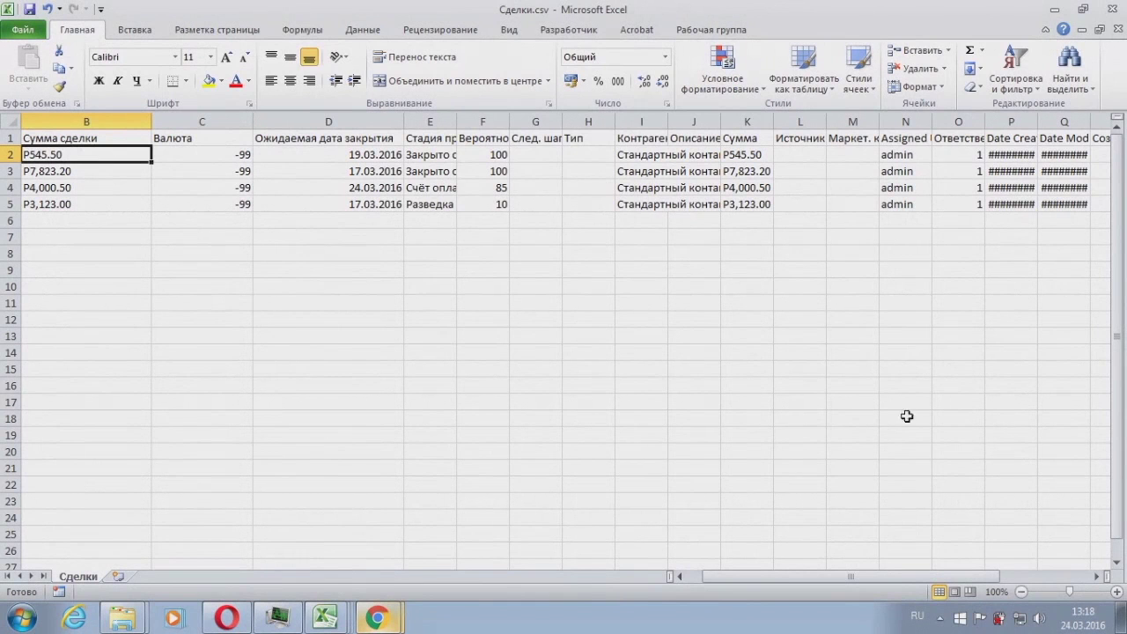
drag(805, 577, 790, 577)
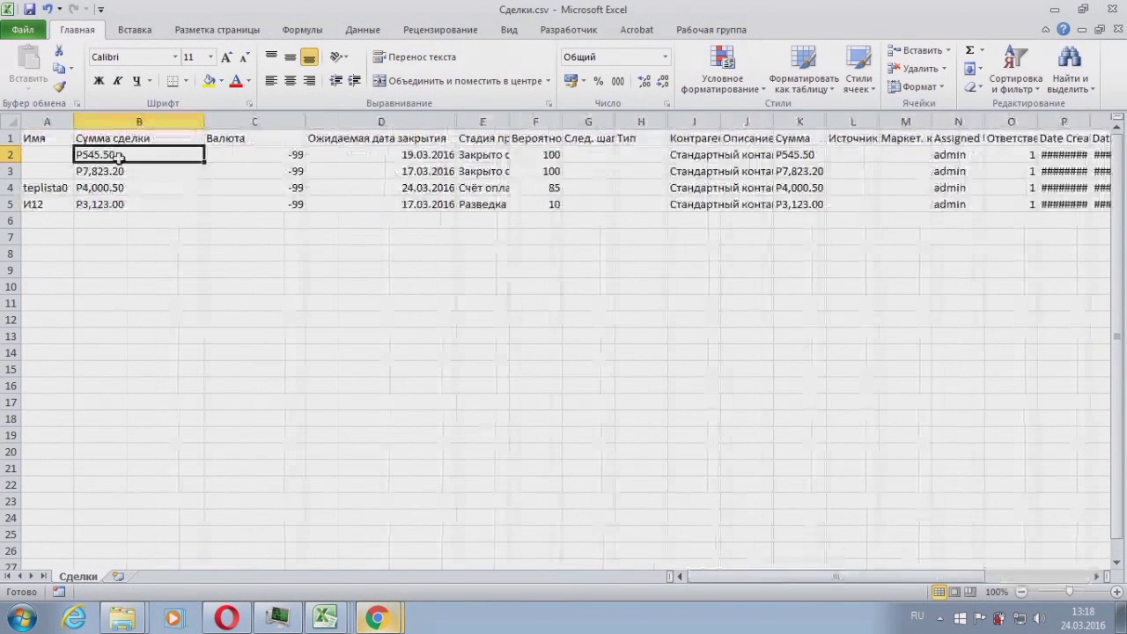
drag(9, 171, 10, 204)
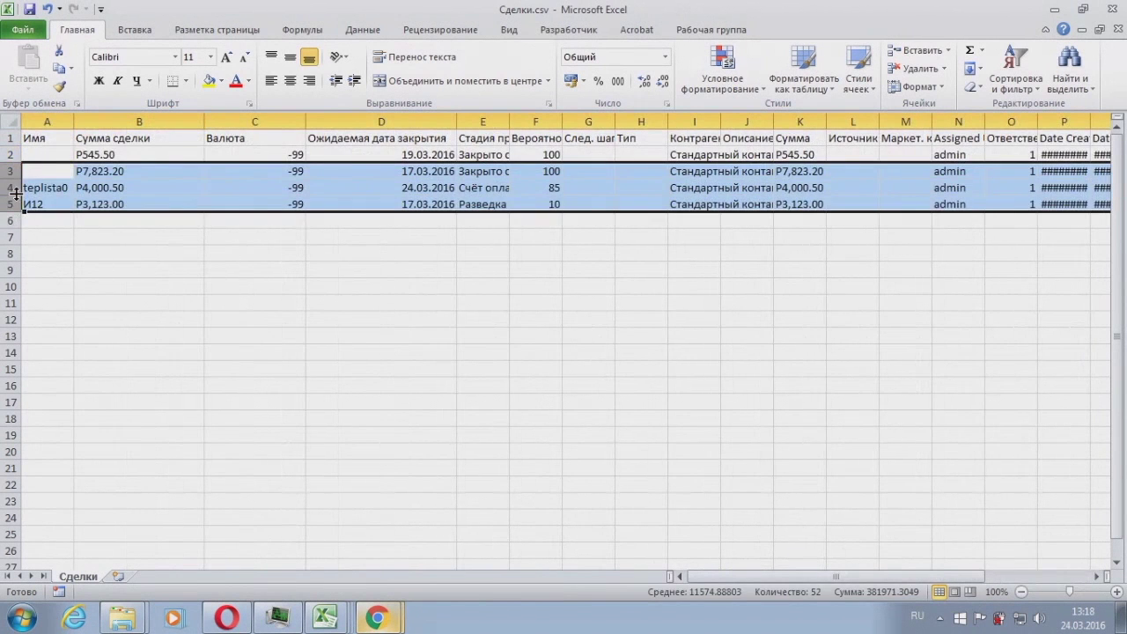
right_click(15, 195)
click(81, 314)
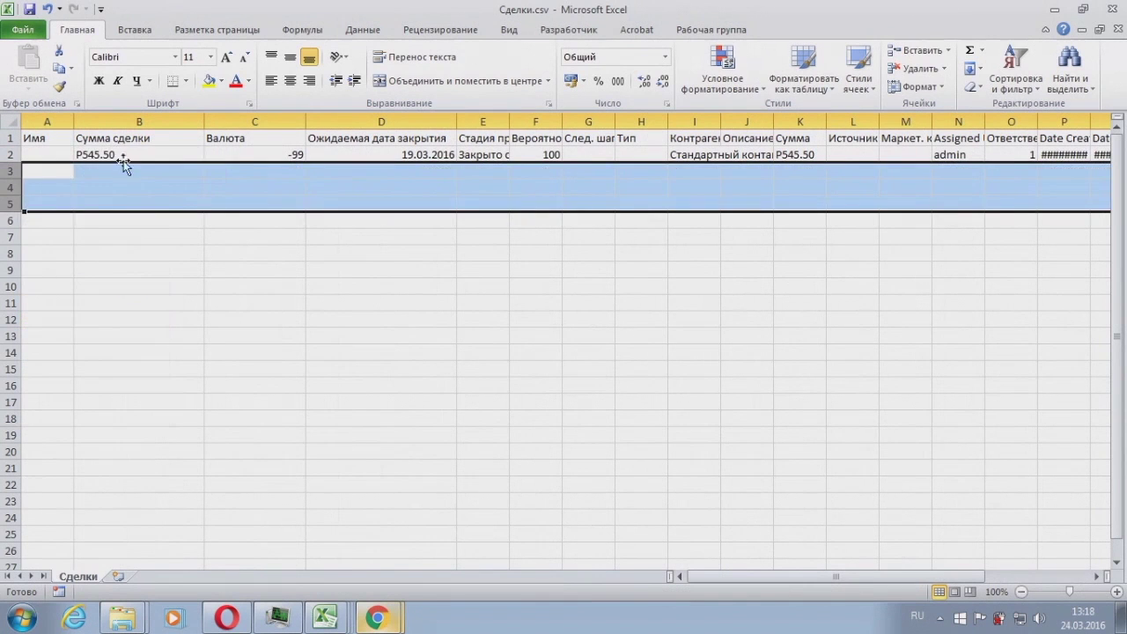
Step: Change the remaining deal's amount in B2 from 545.50 to 864.32
double_click(123, 154)
drag(116, 154, 31, 154)
text(864)
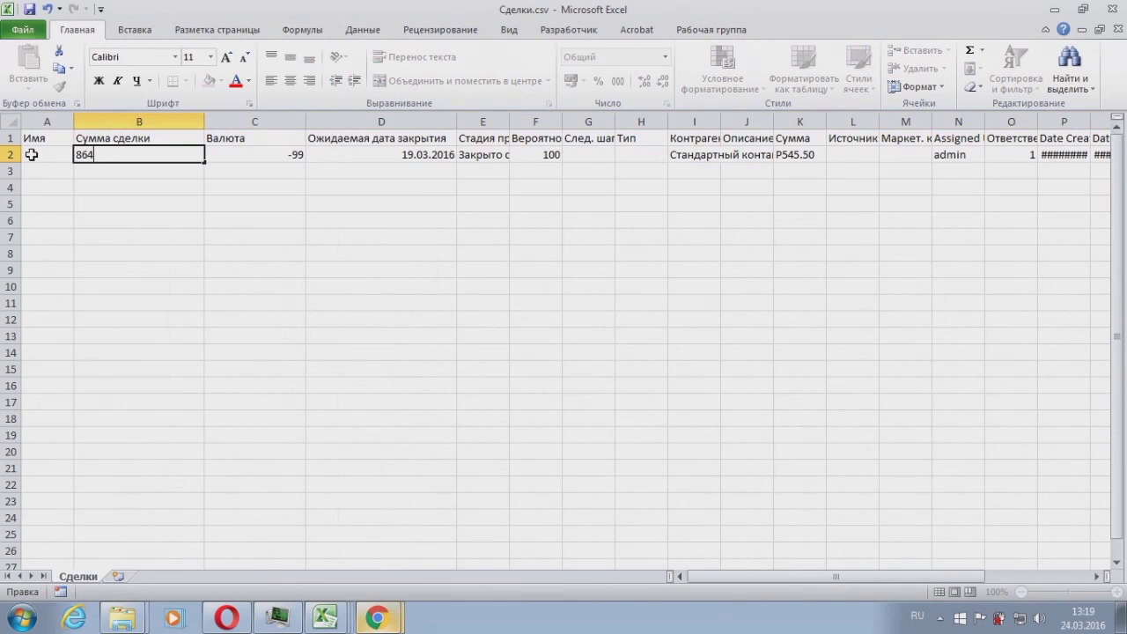
text(.32)
key(Return)
key(Up)
key(Right)
key(Right)
key(Left)
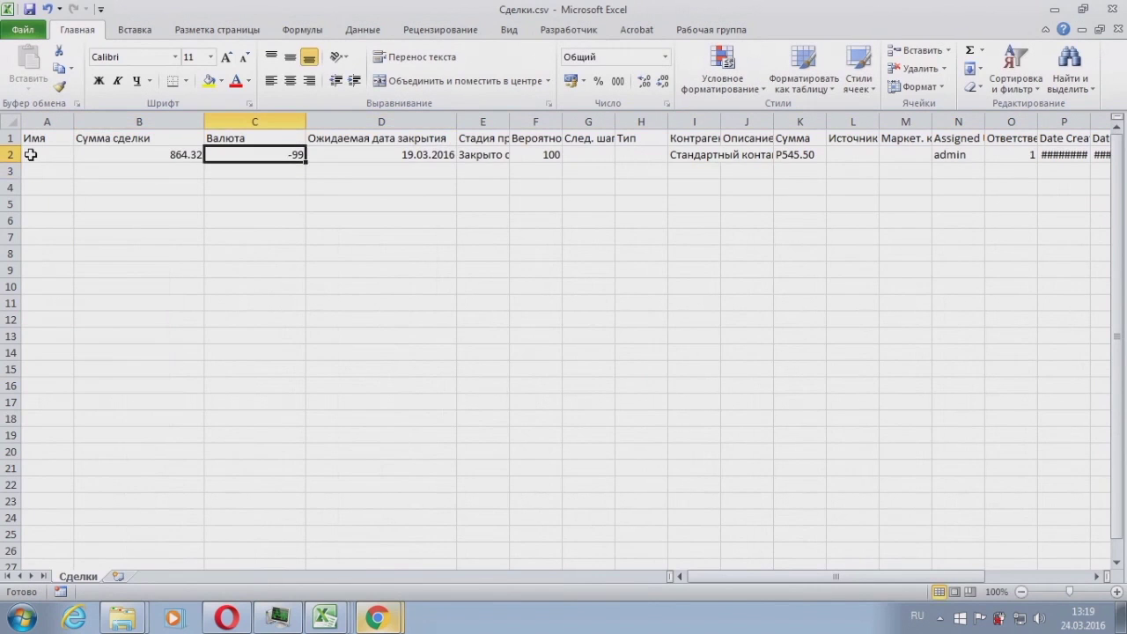
click(243, 120)
Step: Delete the Валюта column and confirm the 01.04.2016 close date in C2
right_click(247, 120)
click(290, 248)
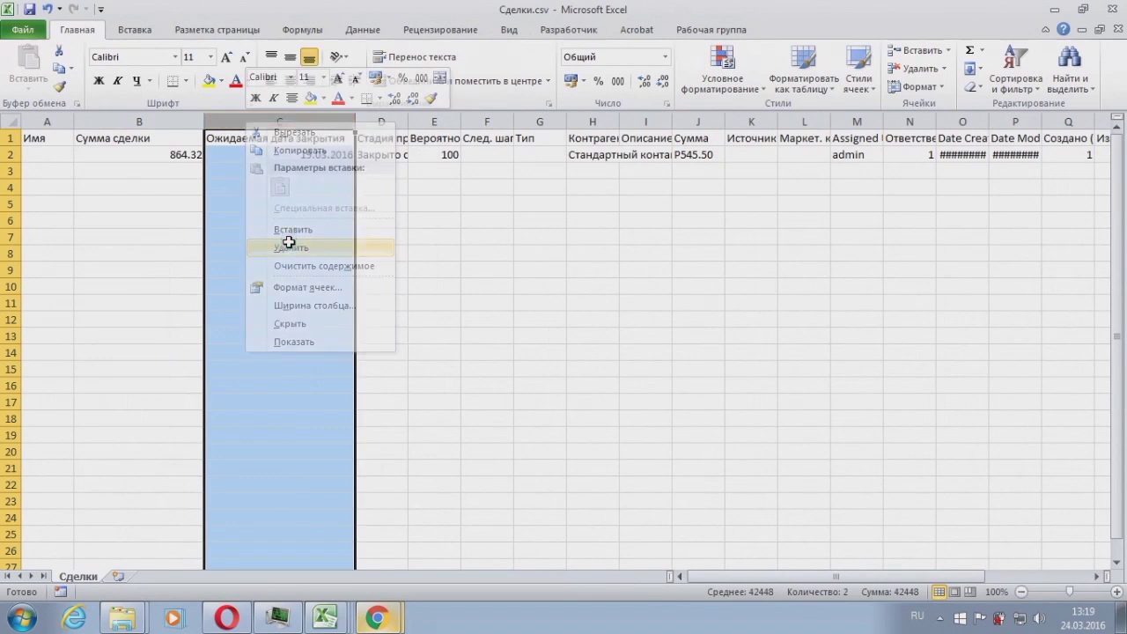
double_click(309, 156)
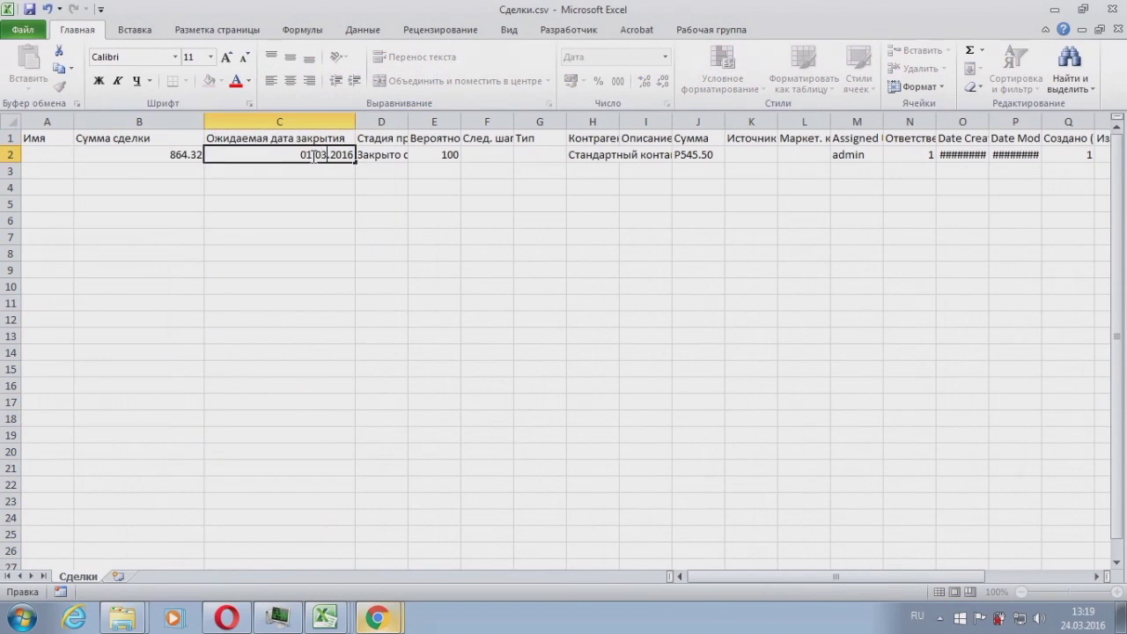
key(Return)
key(Right)
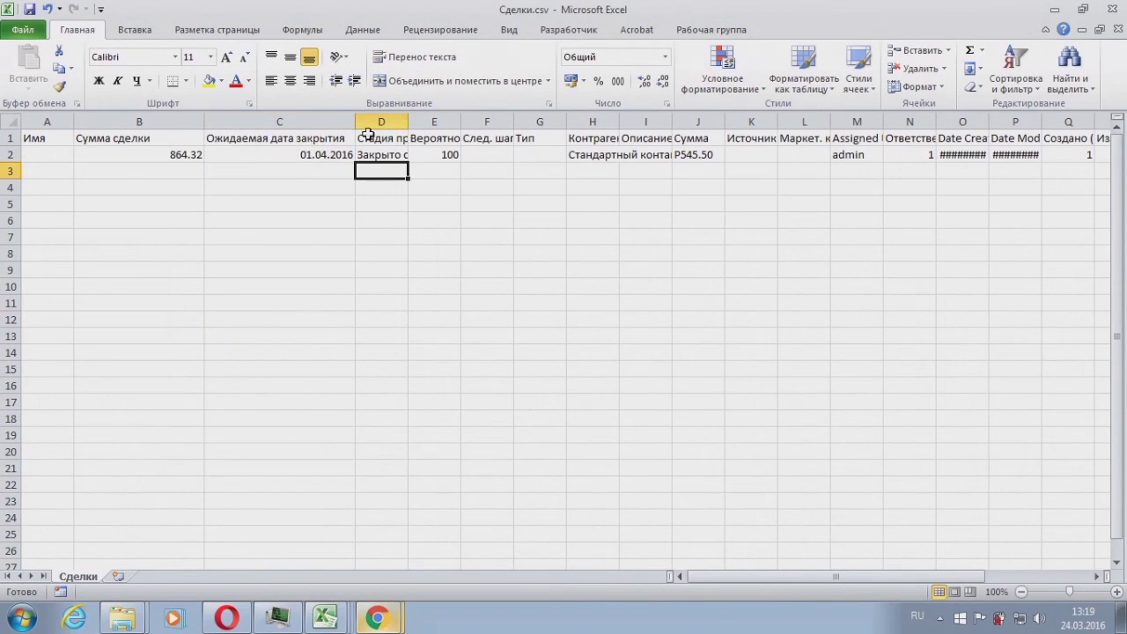
Step: Widen Стадия продаж and delete the probability, next step and type columns
drag(411, 123, 625, 128)
click(478, 152)
click(530, 157)
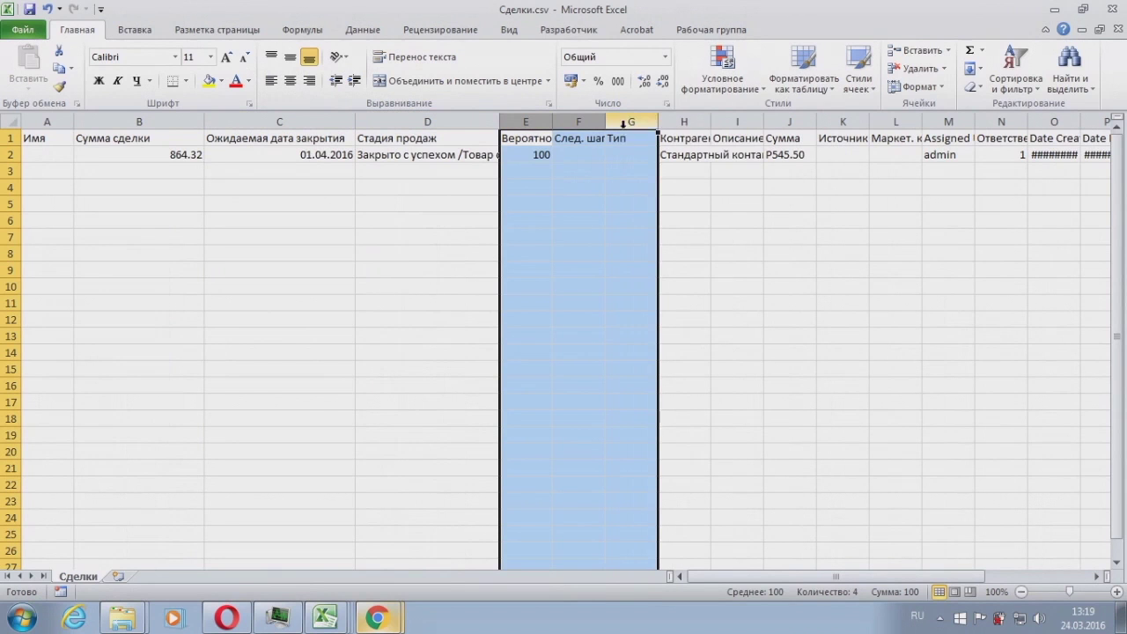
right_click(627, 125)
click(664, 246)
click(527, 186)
Step: Widen the Контрагент column and delete the Описание column
click(538, 155)
drag(553, 123, 595, 123)
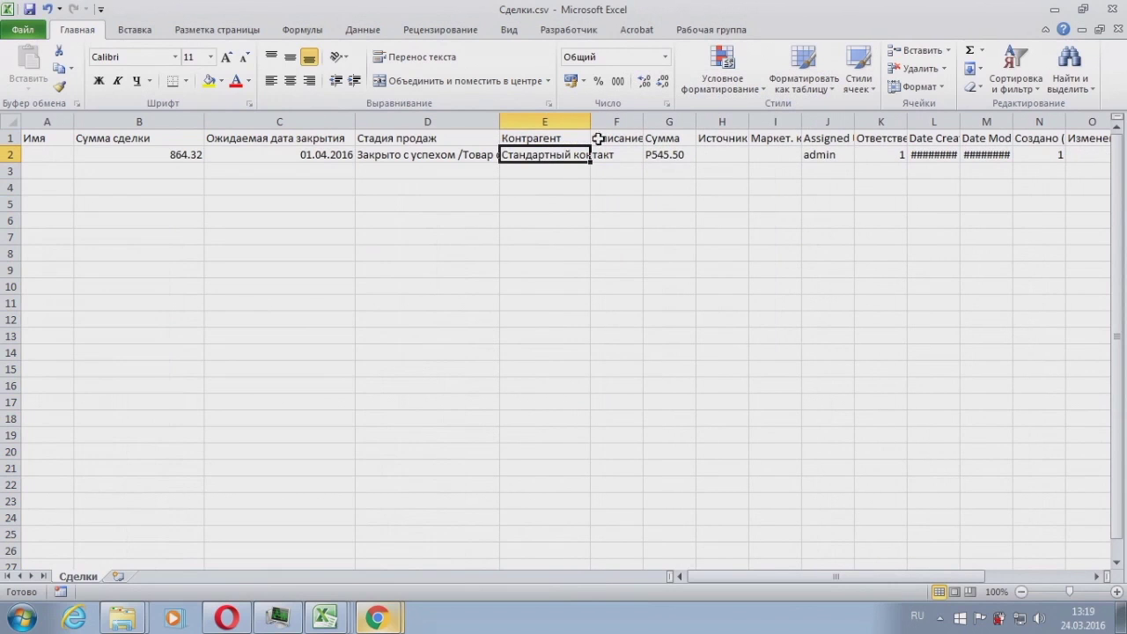
click(628, 121)
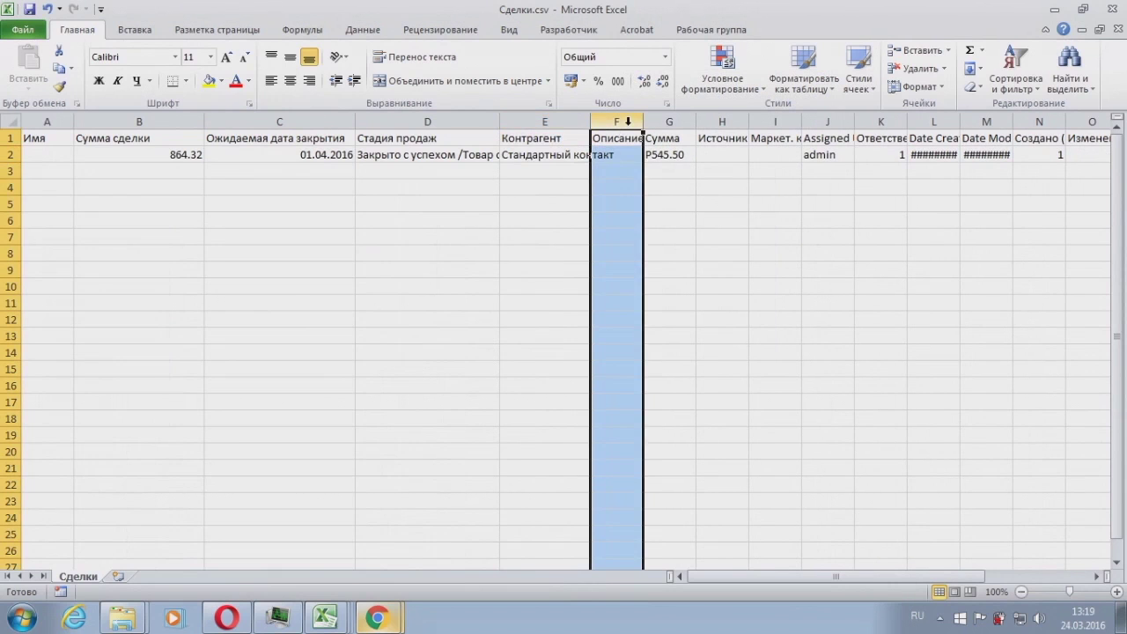
right_click(628, 121)
click(687, 249)
Step: Delete the block of columns from Сумма to Assigned
click(774, 154)
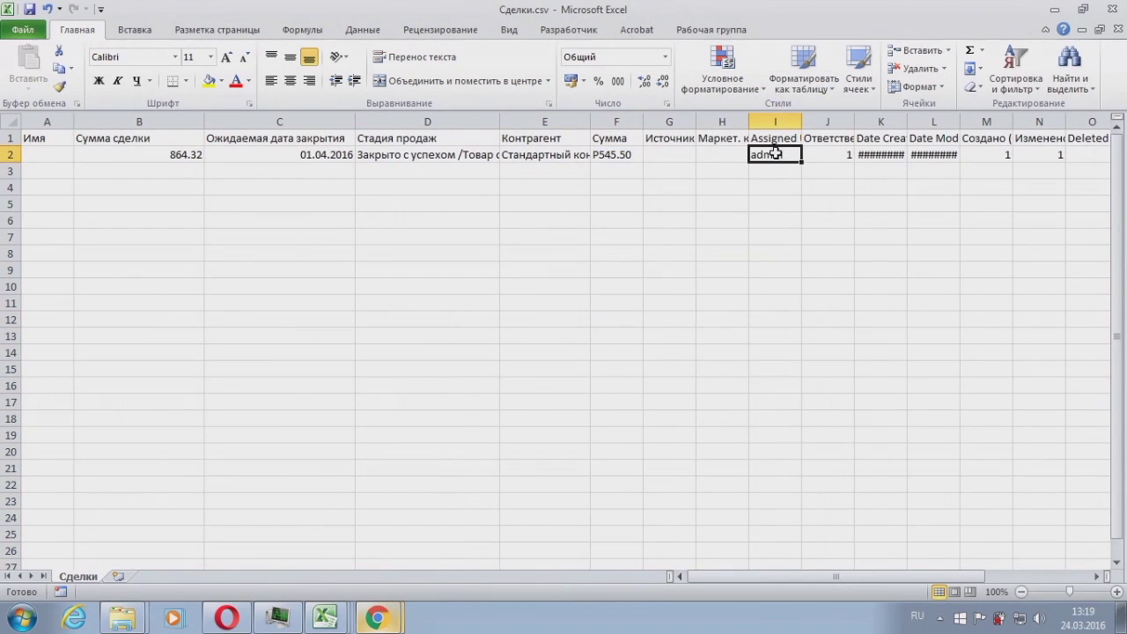
drag(774, 122, 635, 139)
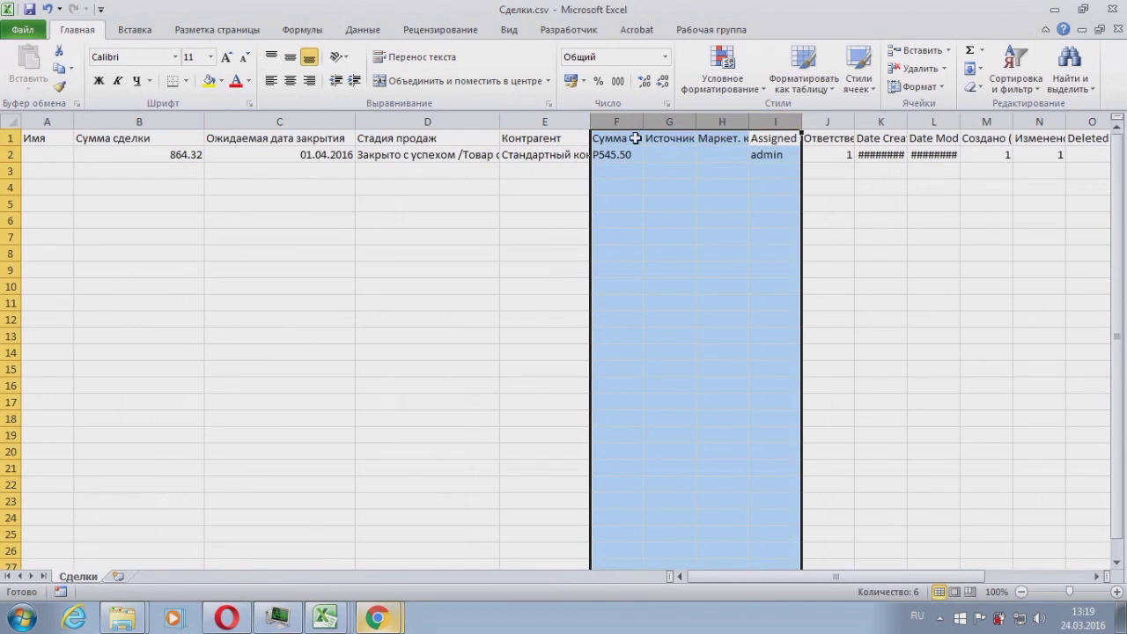
drag(792, 575, 791, 571)
right_click(723, 123)
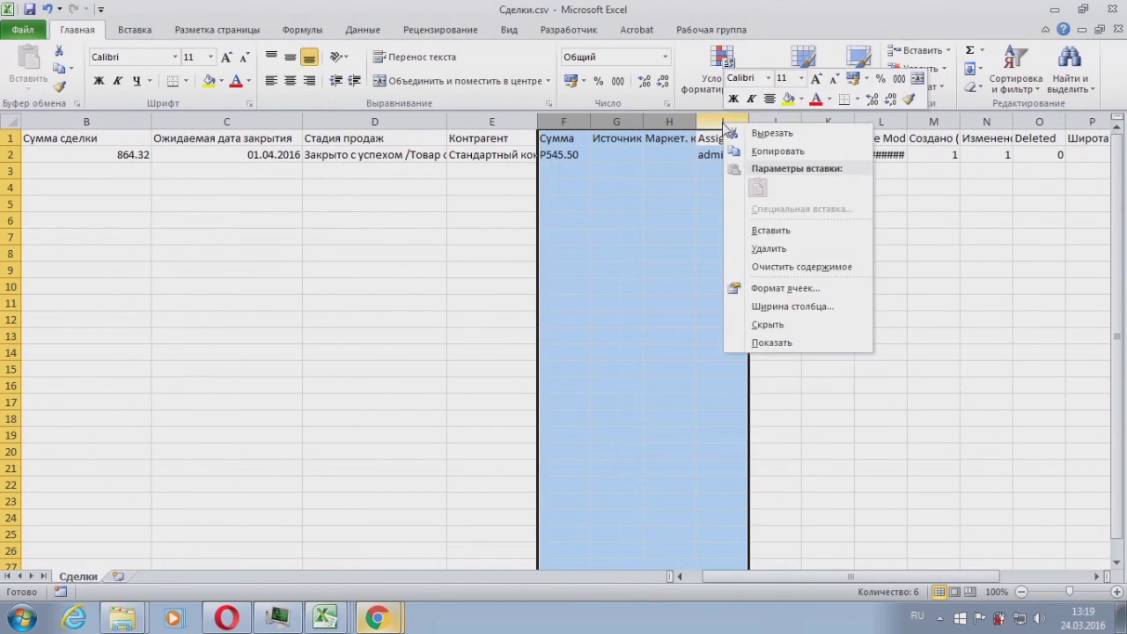
click(765, 248)
Step: Delete the next unneeded columns F through O
drag(573, 122, 1030, 122)
right_click(1030, 123)
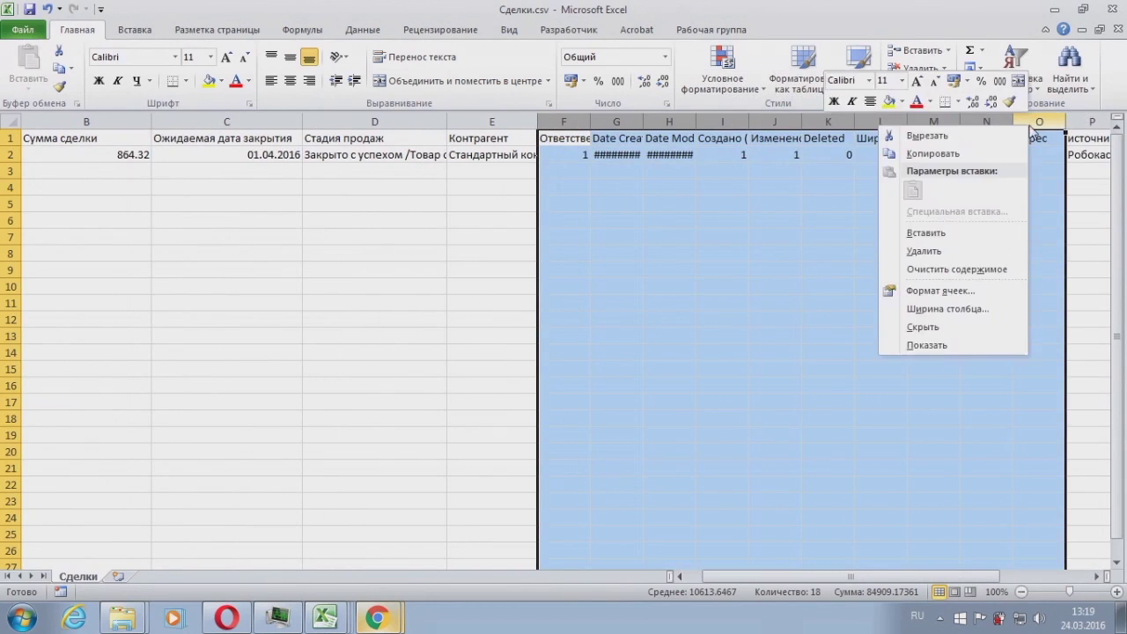
click(938, 251)
click(585, 238)
click(613, 139)
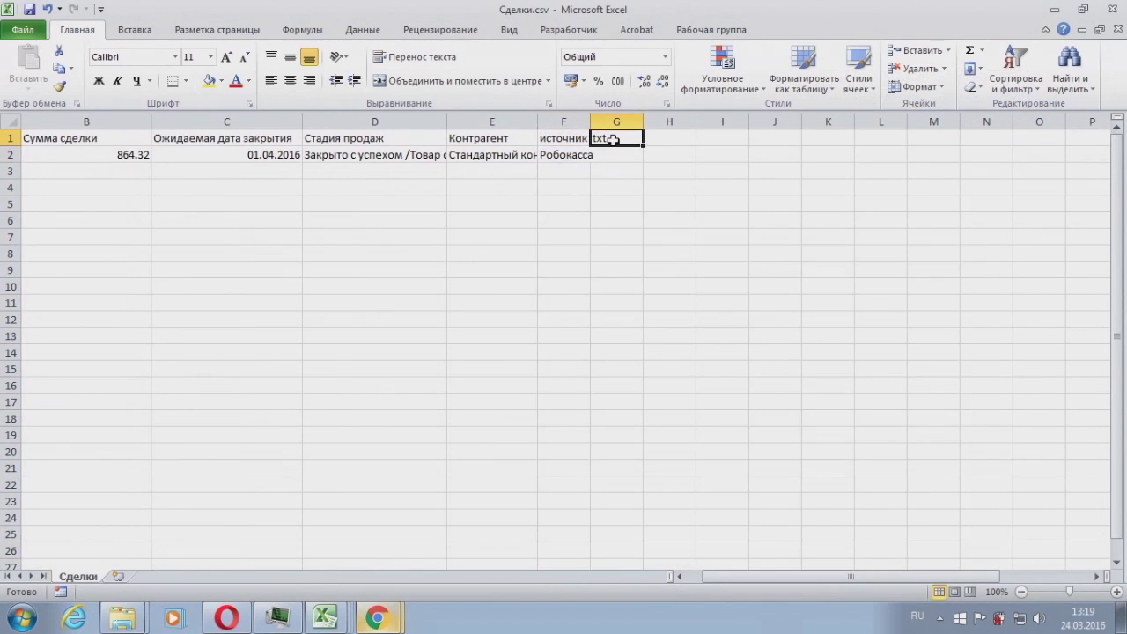
Step: Enter the header 'contacts id' in G1, leaving G2 empty
text(С)
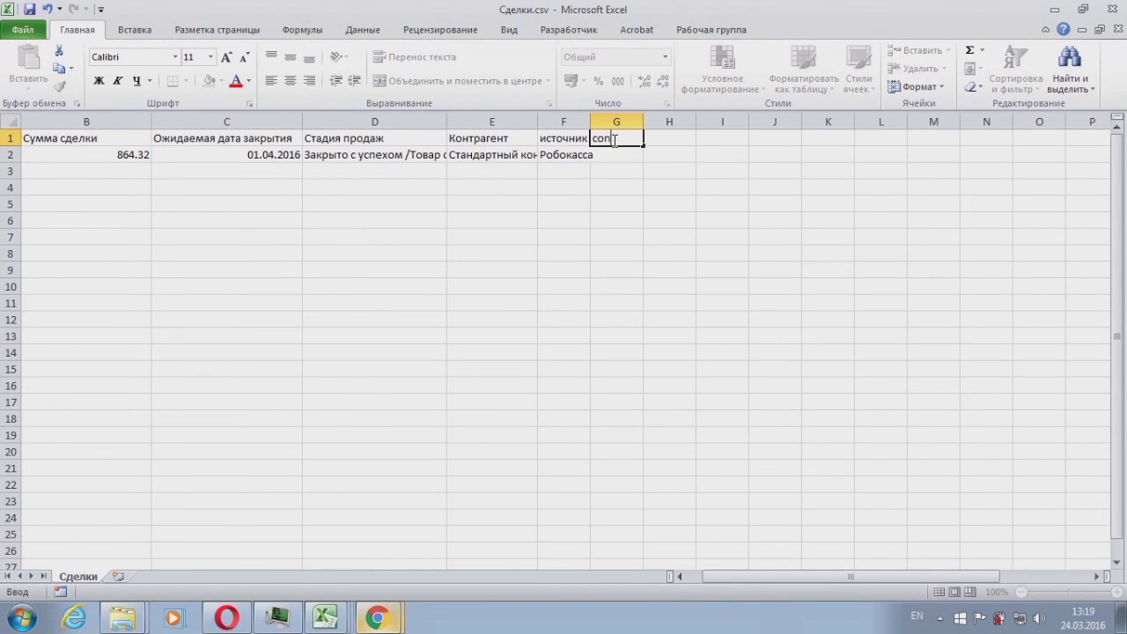
text(ontacts)
key(ctrl+Return)
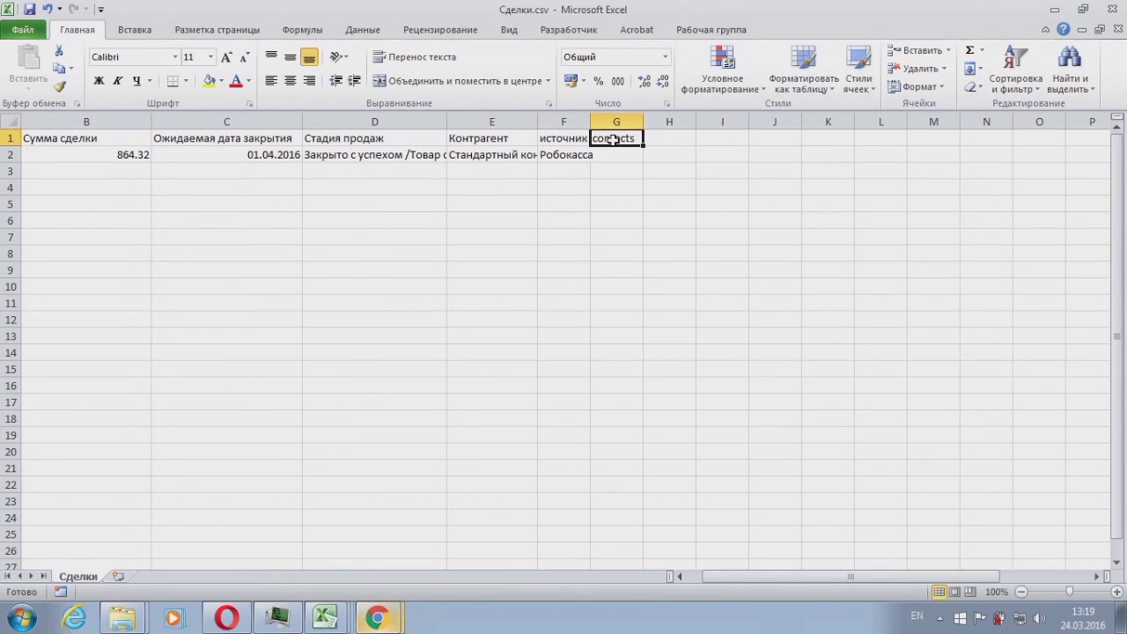
double_click(637, 138)
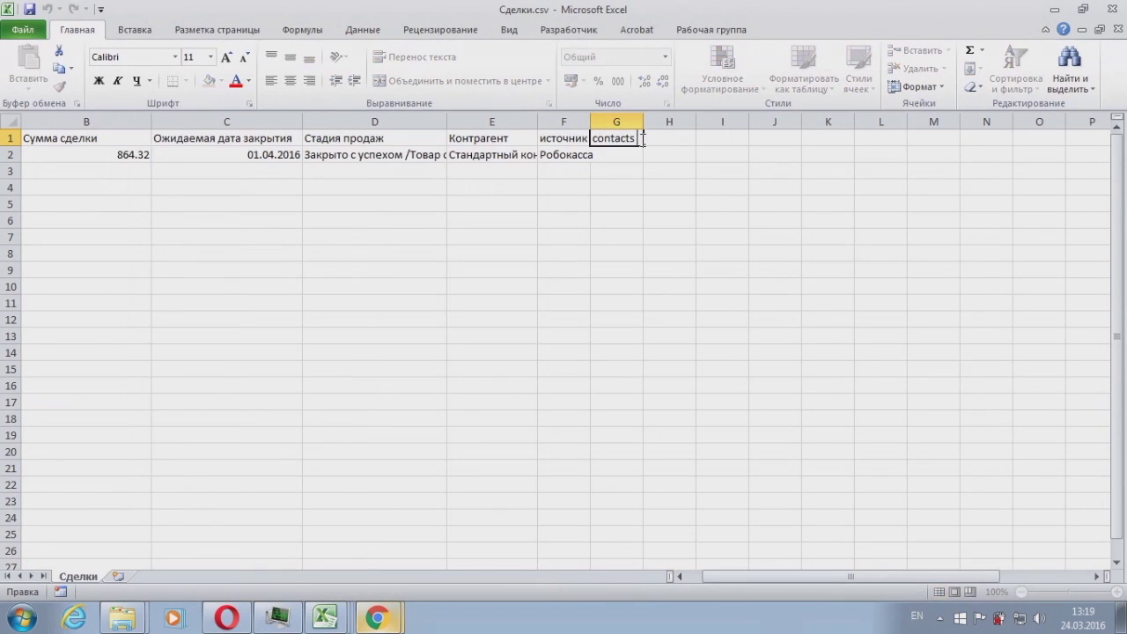
key(Return)
text(\)
key(BackSpace)
key(Return)
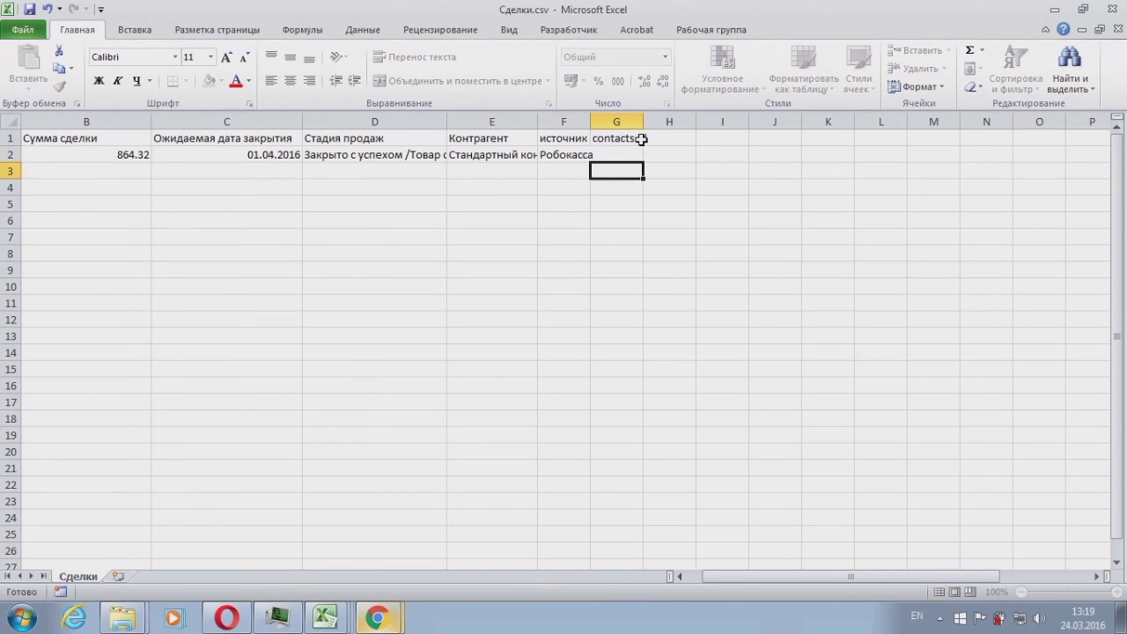
Step: Widen column F and bring the Книга1 workbook to the front
drag(591, 122, 616, 122)
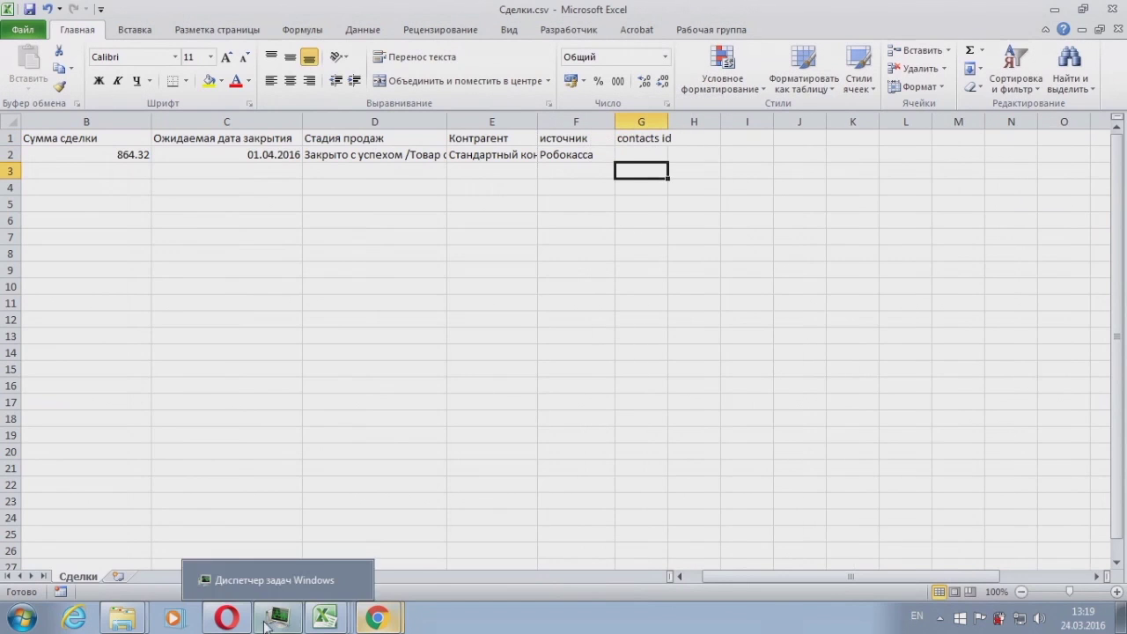
click(326, 617)
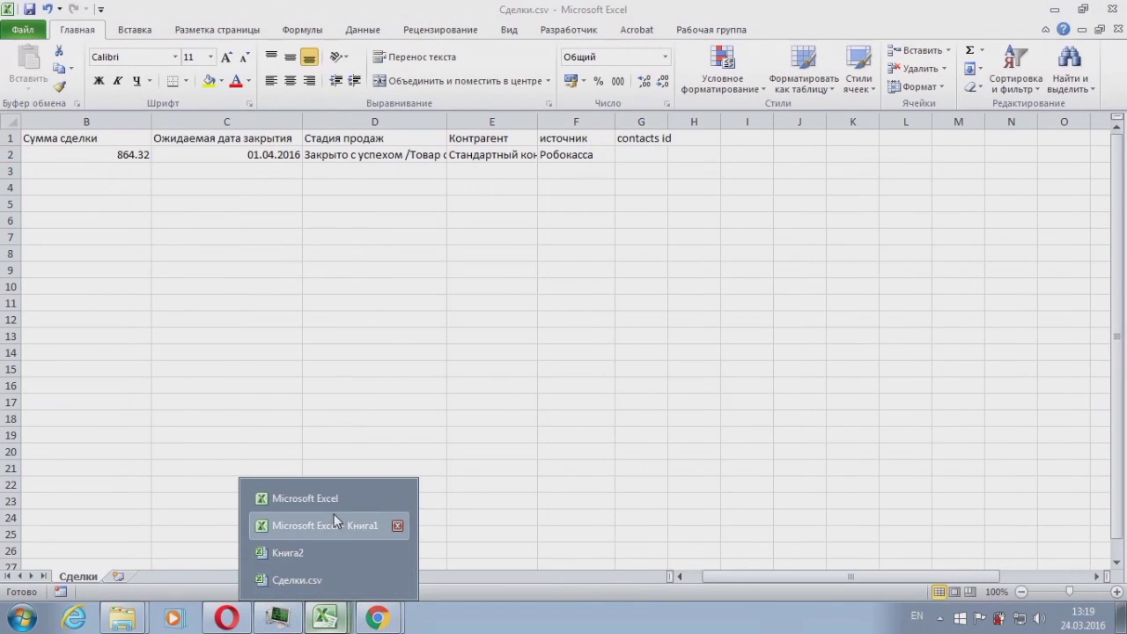
click(336, 525)
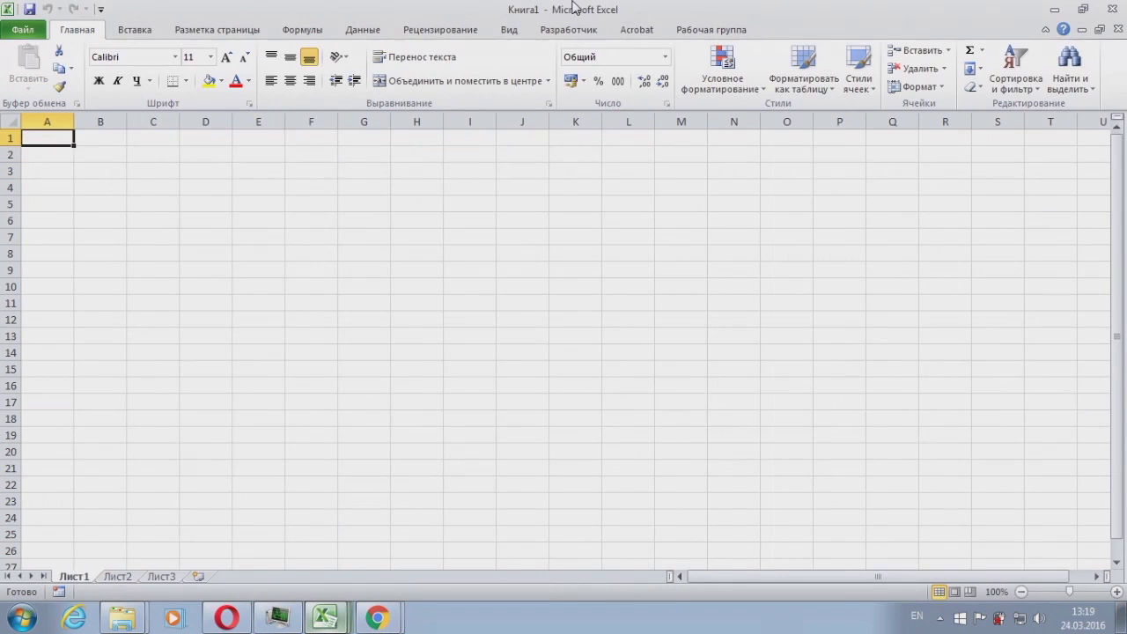
Step: Open Контакты.csv in Excel and fit column A to its contents
double_click(573, 7)
click(1053, 9)
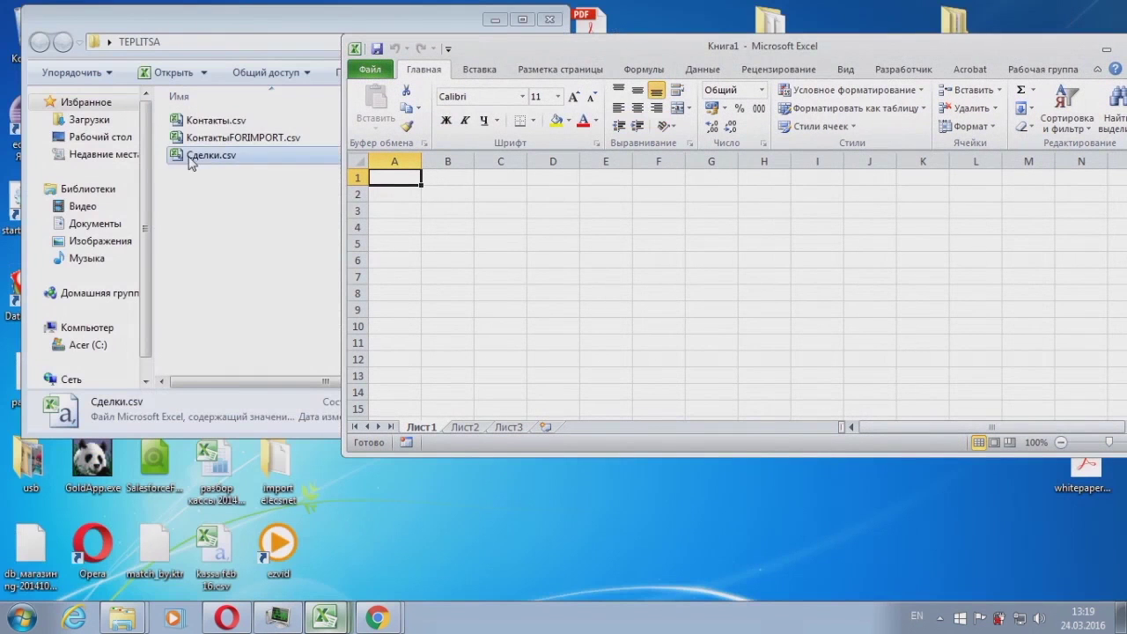
drag(212, 119, 476, 259)
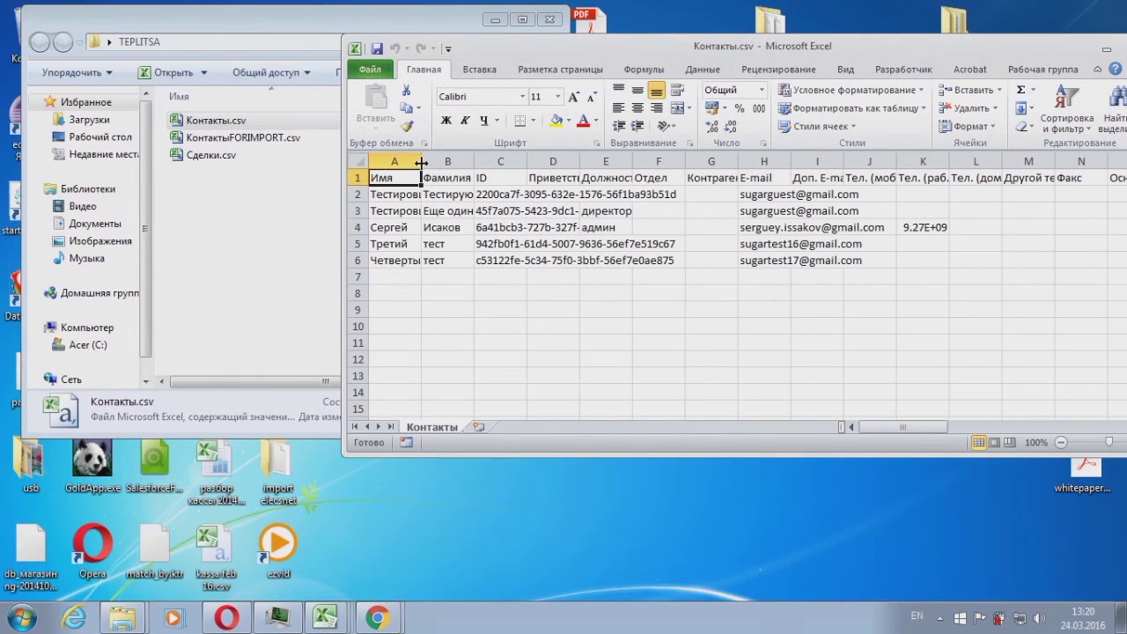
double_click(421, 162)
Step: Copy the second contact's ID from C3 and paste it into G2 of Сделки.csv
click(500, 211)
click(539, 211)
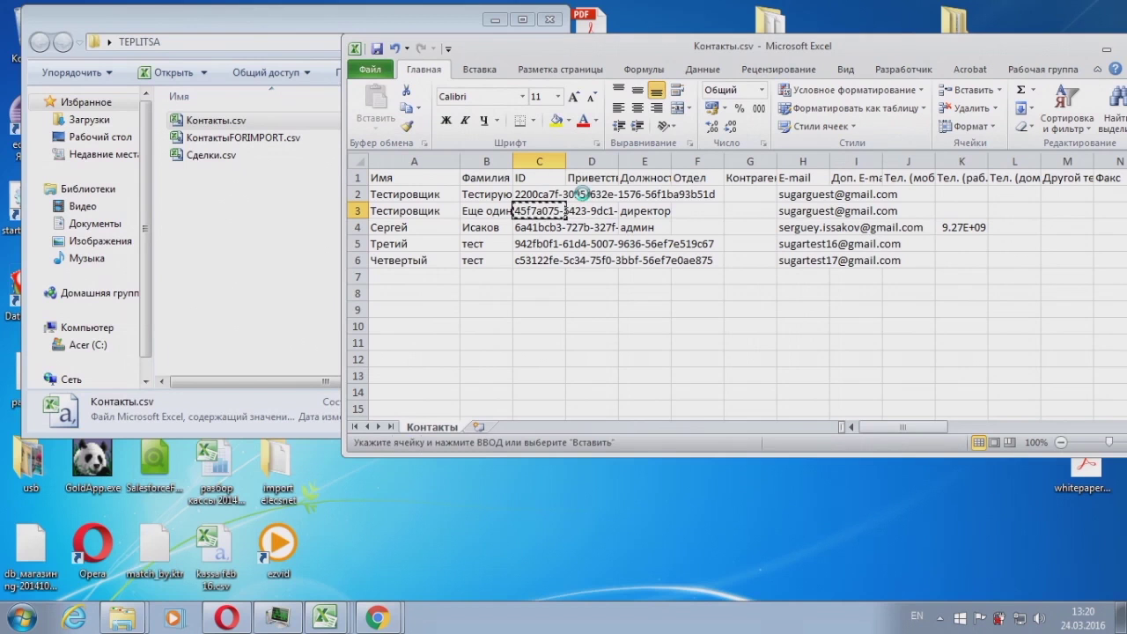
key(ctrl+c)
mouse_move(325, 618)
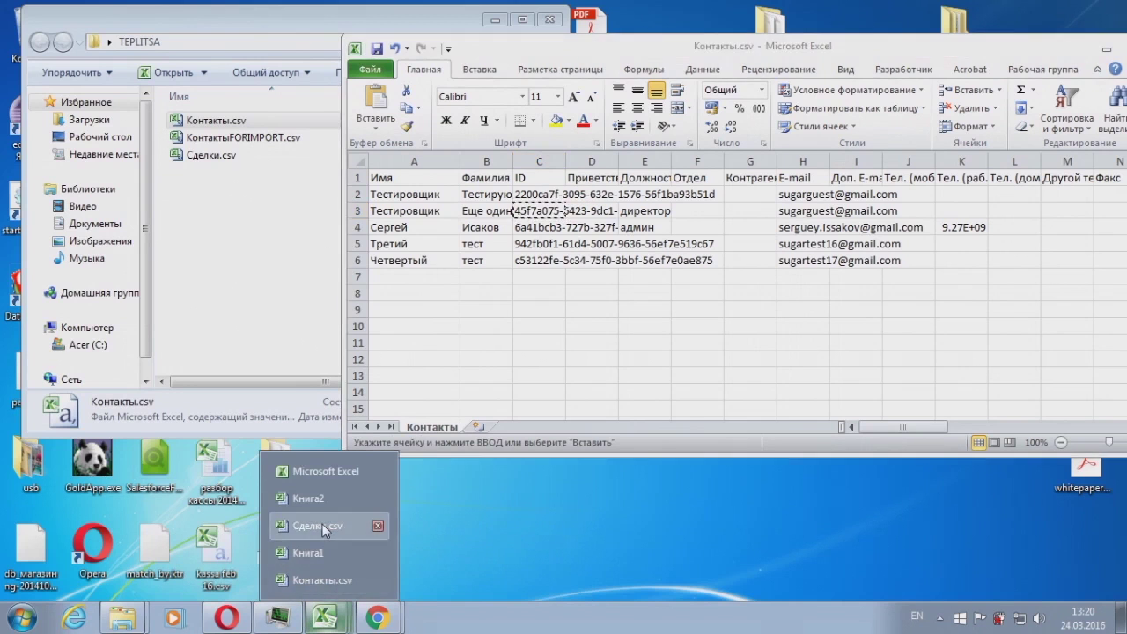
click(322, 526)
key(ctrl+v)
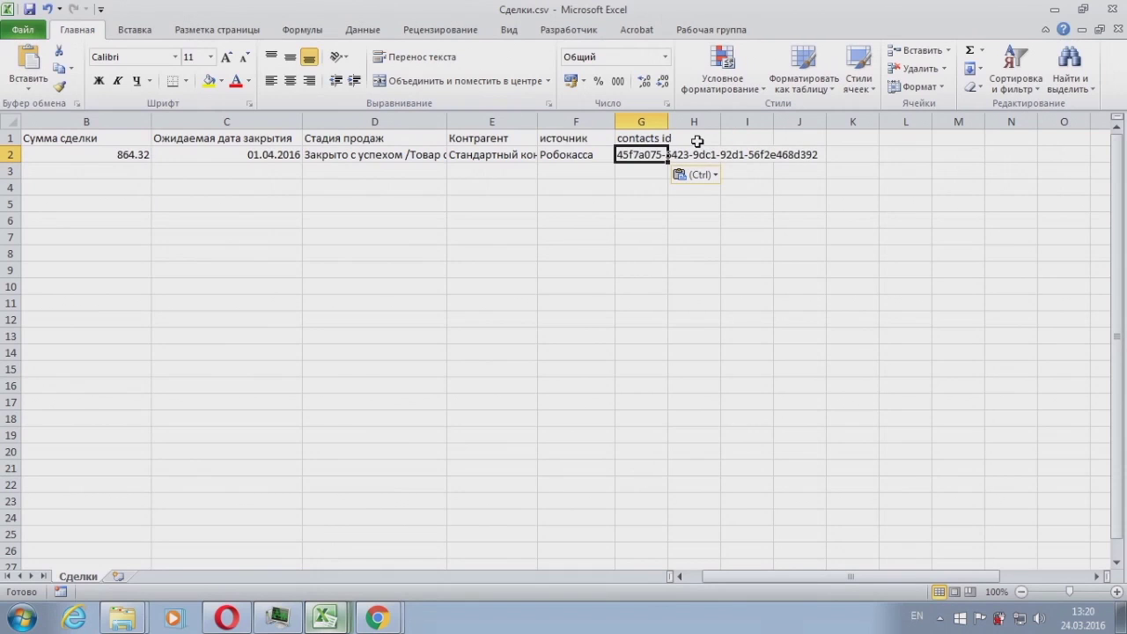
Step: Narrow column B of the deals sheet
click(696, 141)
click(653, 363)
drag(151, 122, 122, 121)
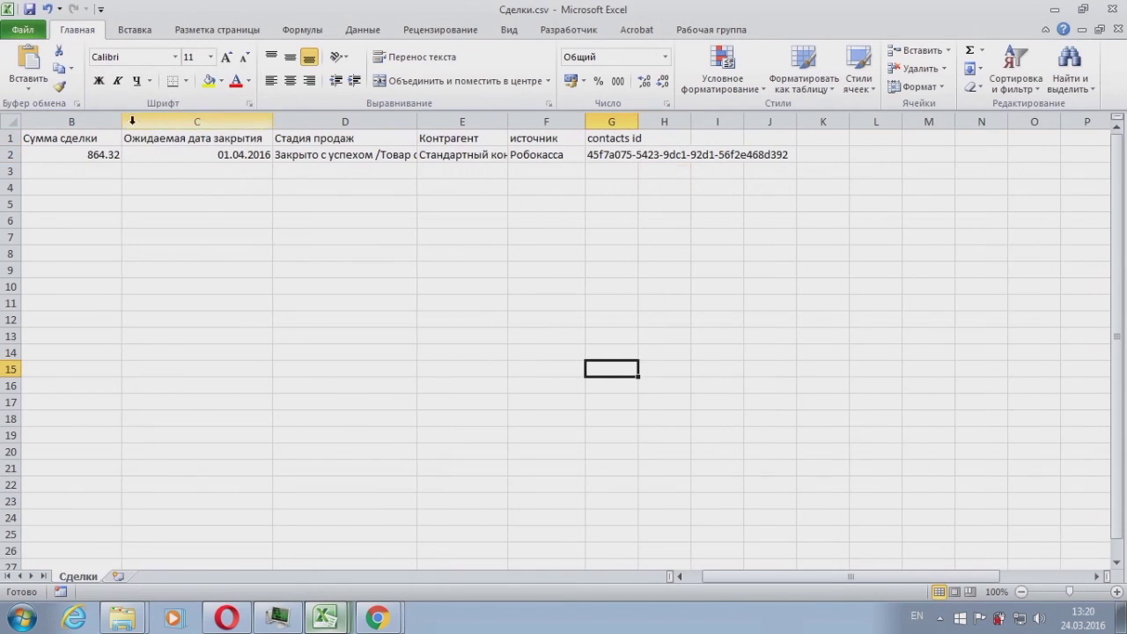
scroll(546, 254, down, 11)
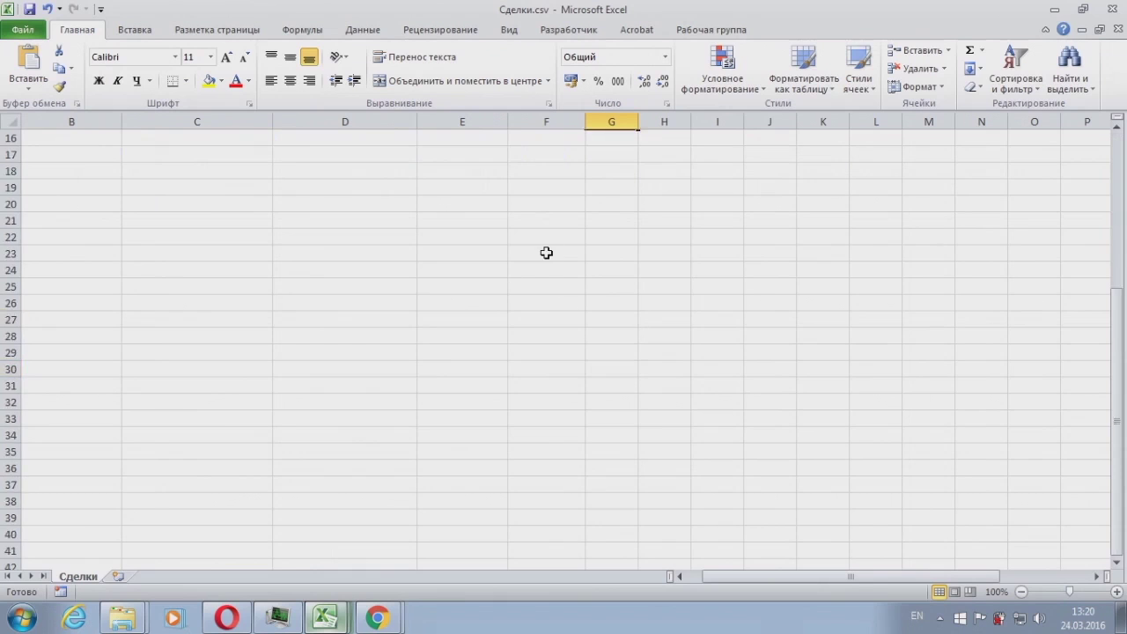
scroll(546, 255, up, 11)
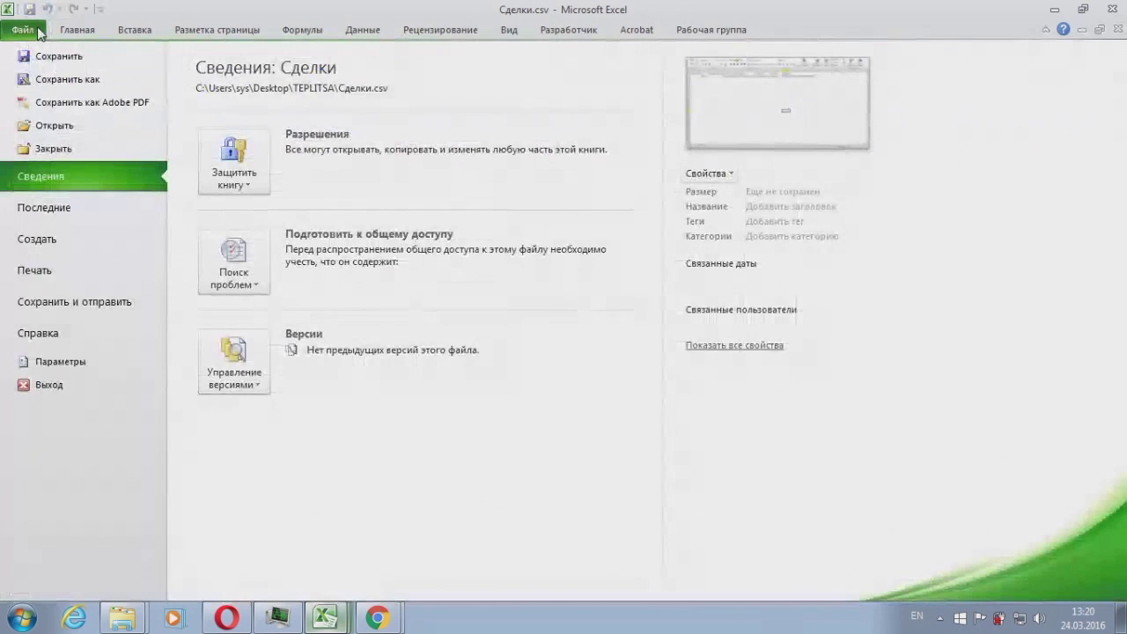
Step: Save the deals sheet as comma-delimited CSV named СделкиFORIMPORT.csv, keeping the CSV format
click(40, 31)
click(66, 84)
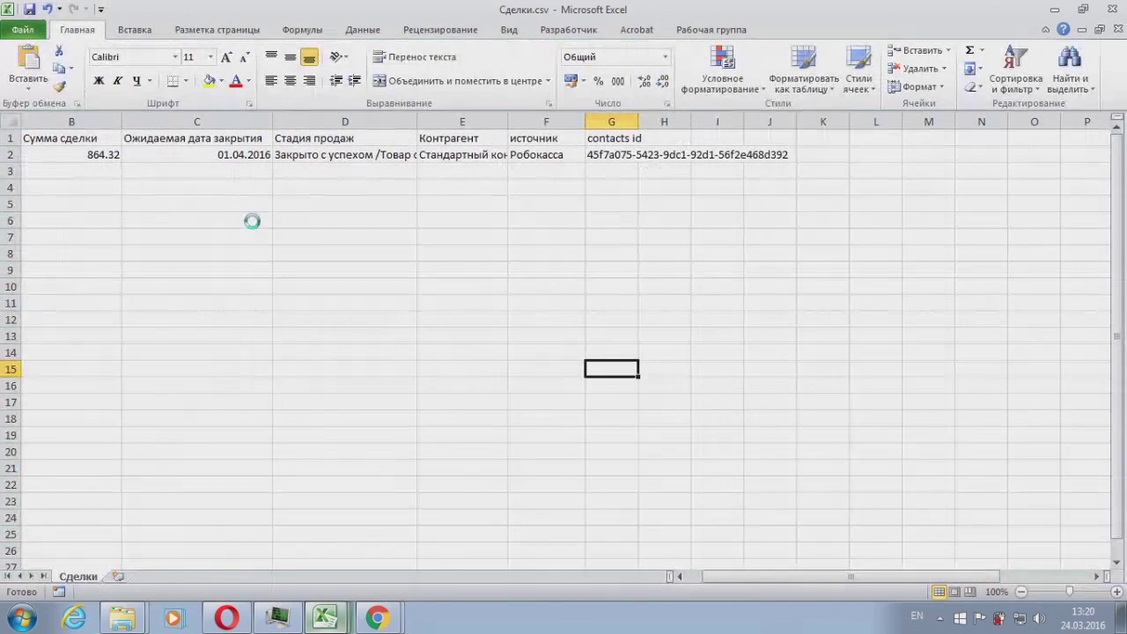
click(151, 486)
click(180, 511)
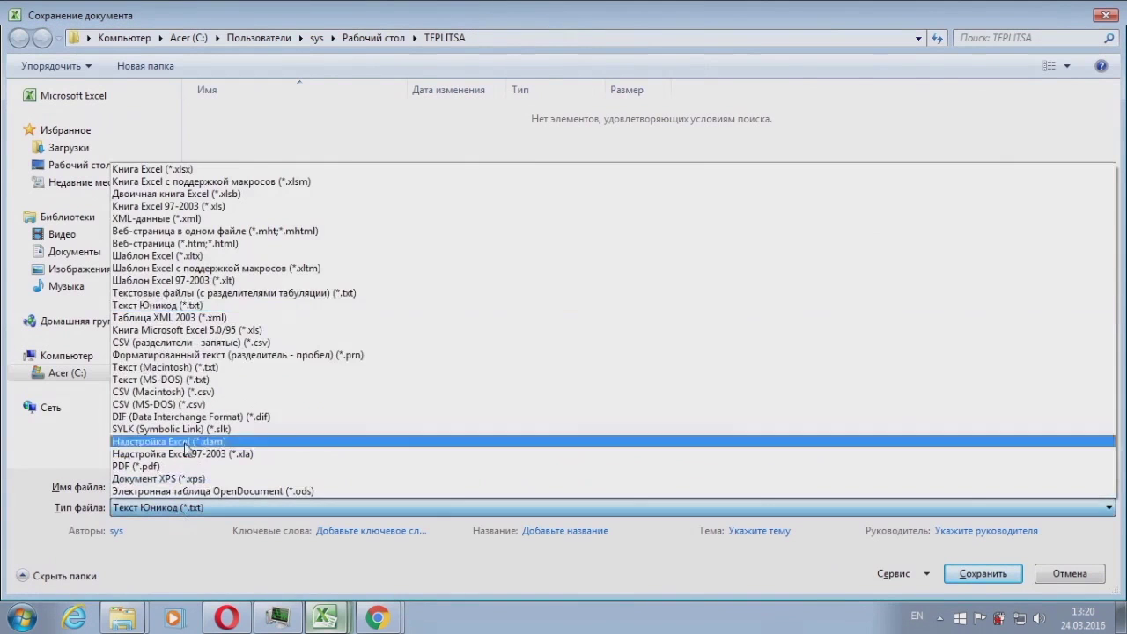
click(204, 343)
click(147, 485)
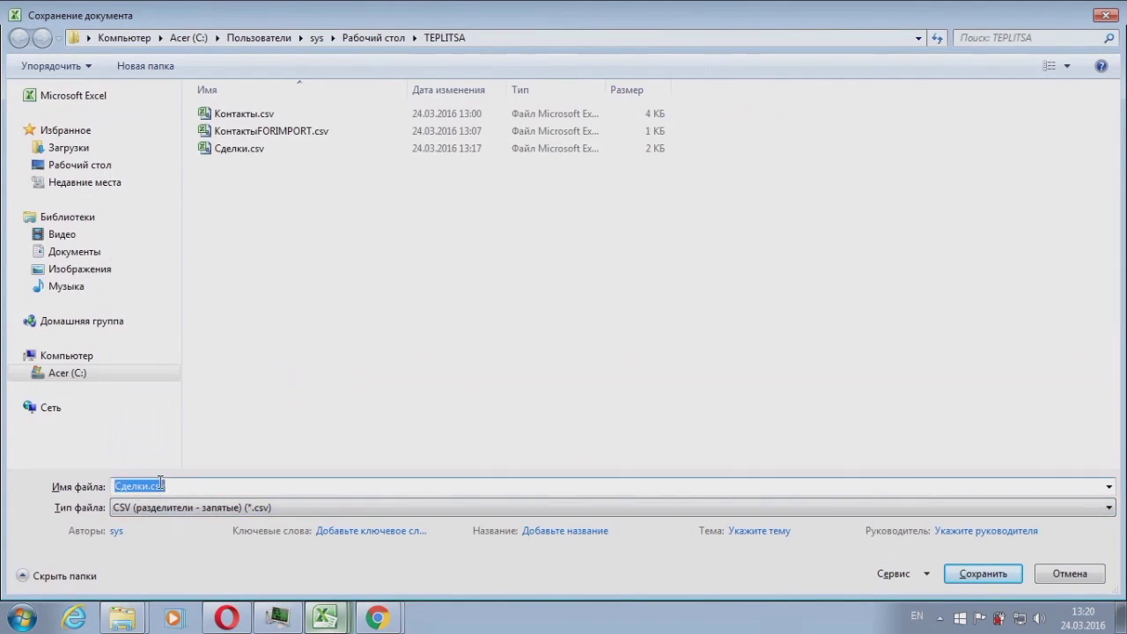
text(FOR)
key(BackSpace)
key(BackSpace)
key(BackSpace)
text(FORIMPORT)
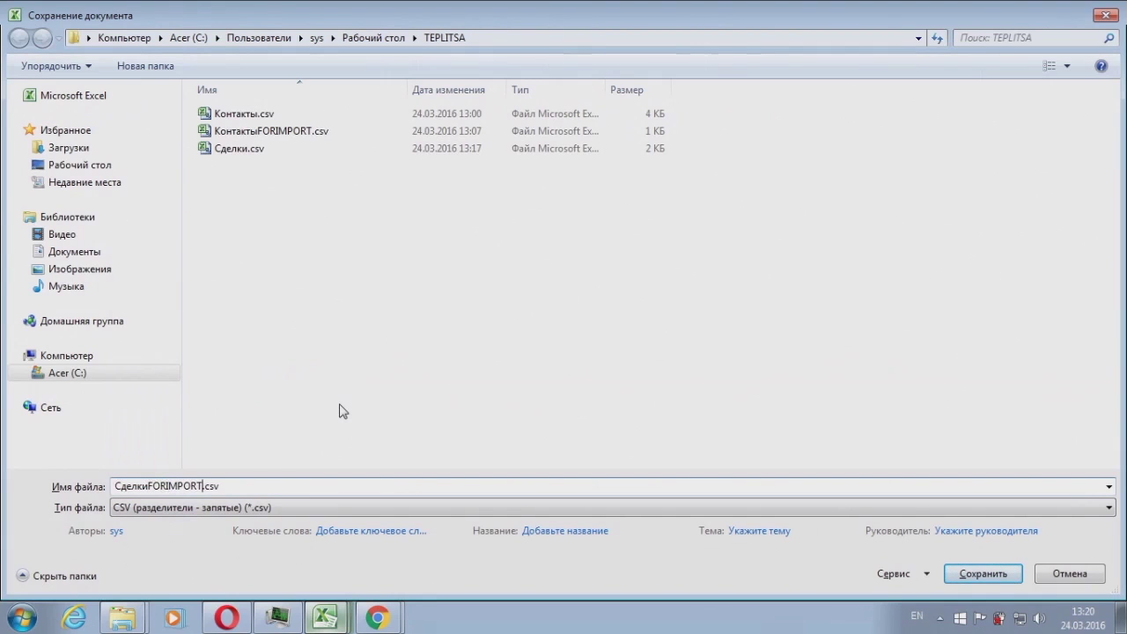
key(Return)
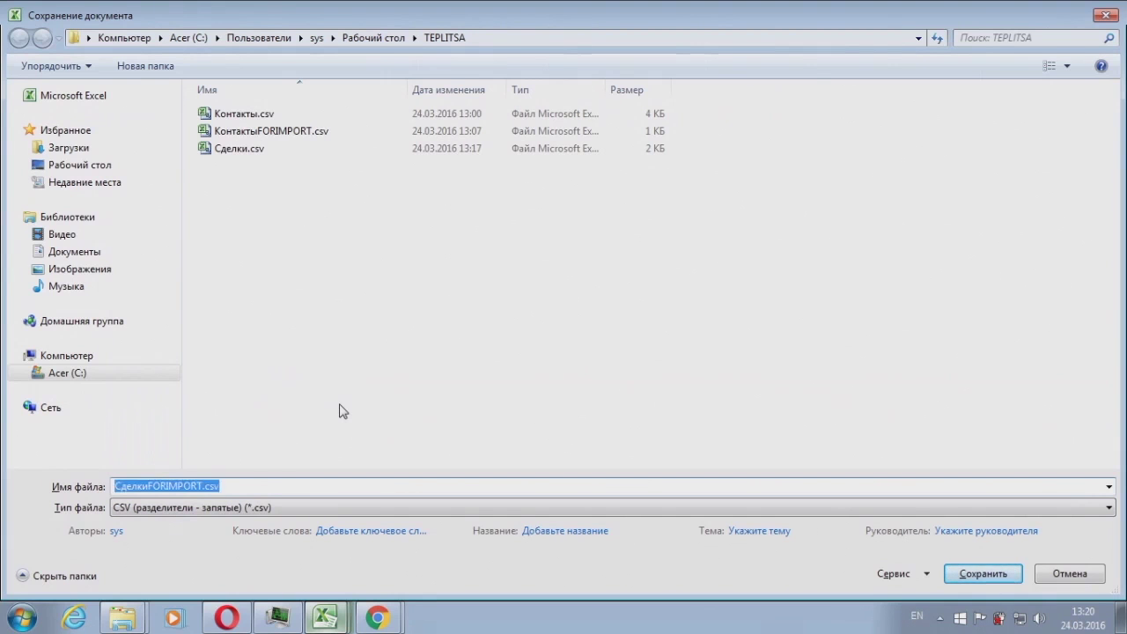
key(Return)
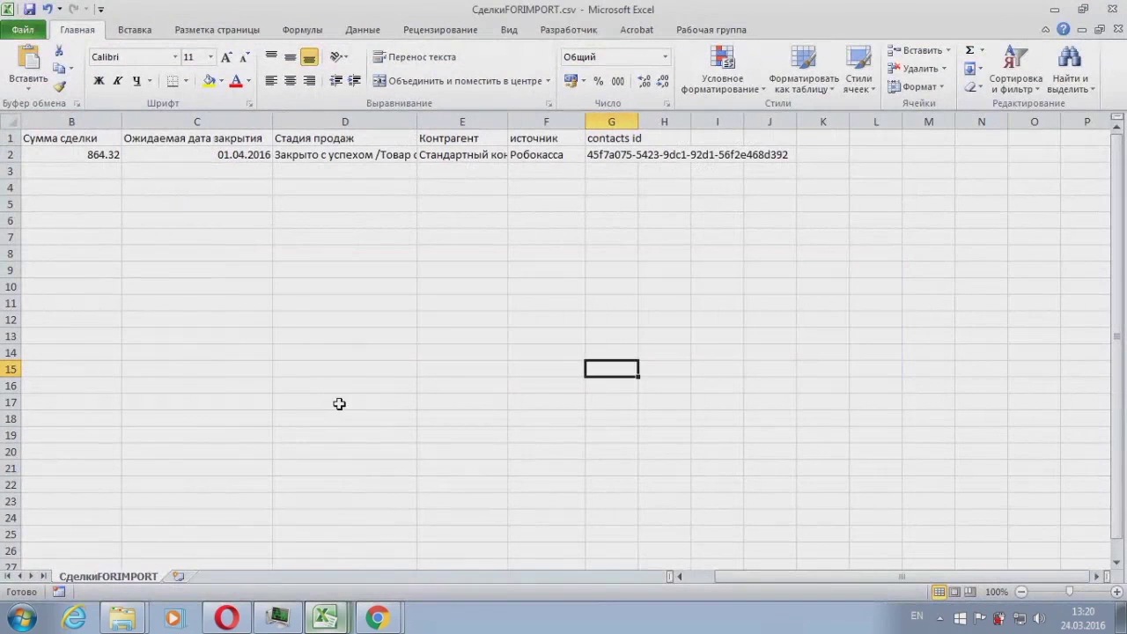
Step: Add the header Имя in H1, auto-fit column G and widen column H
click(679, 139)
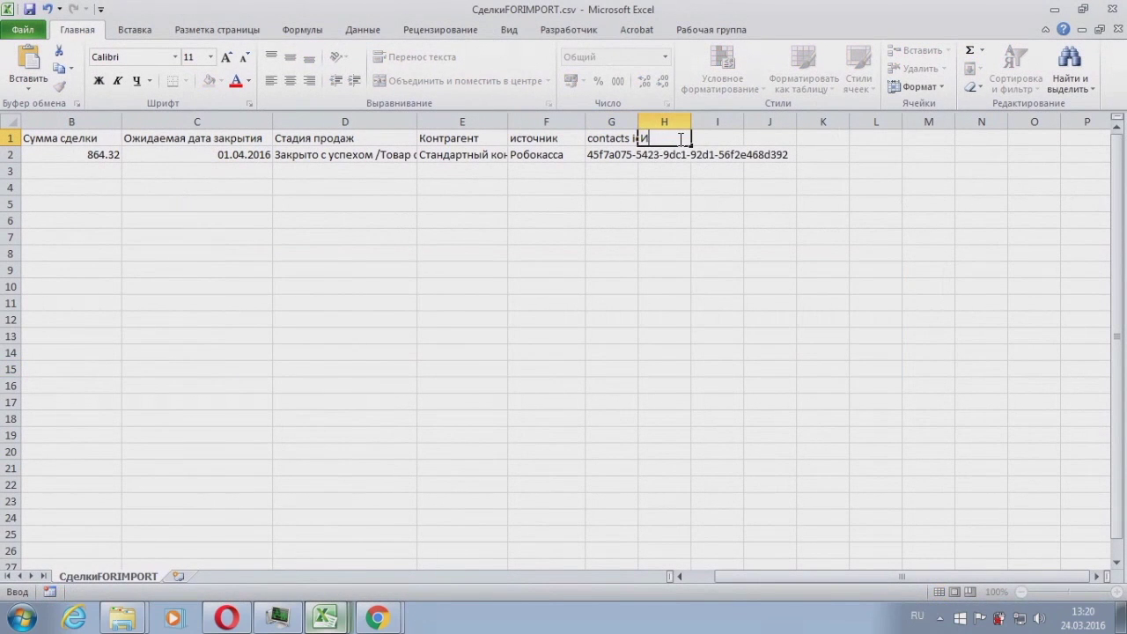
key(Return)
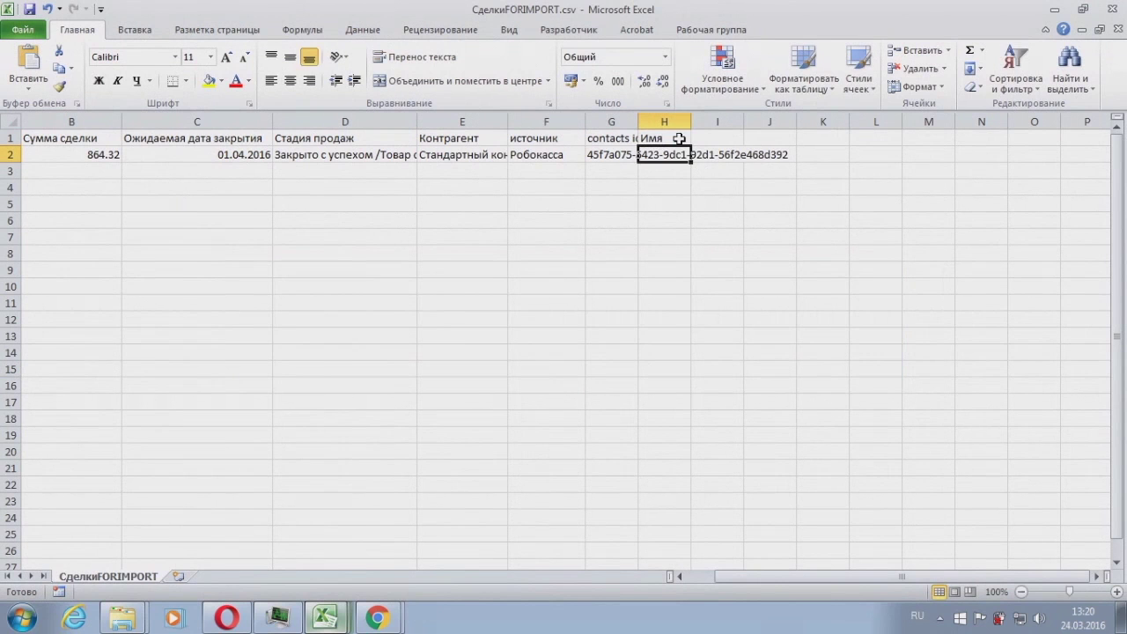
double_click(637, 122)
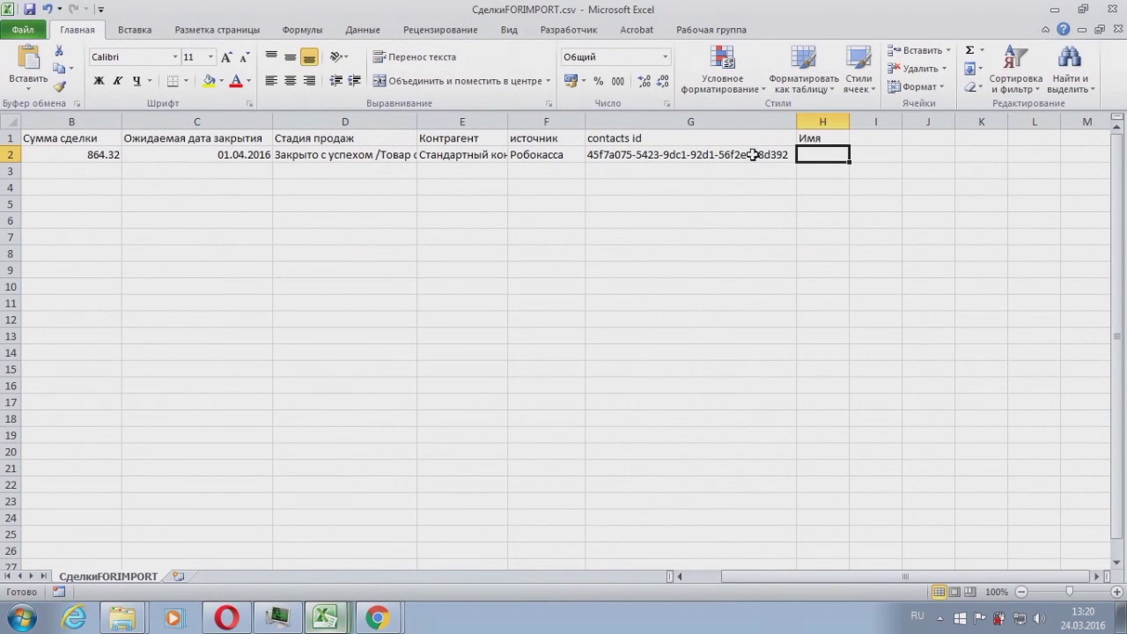
drag(845, 129, 918, 126)
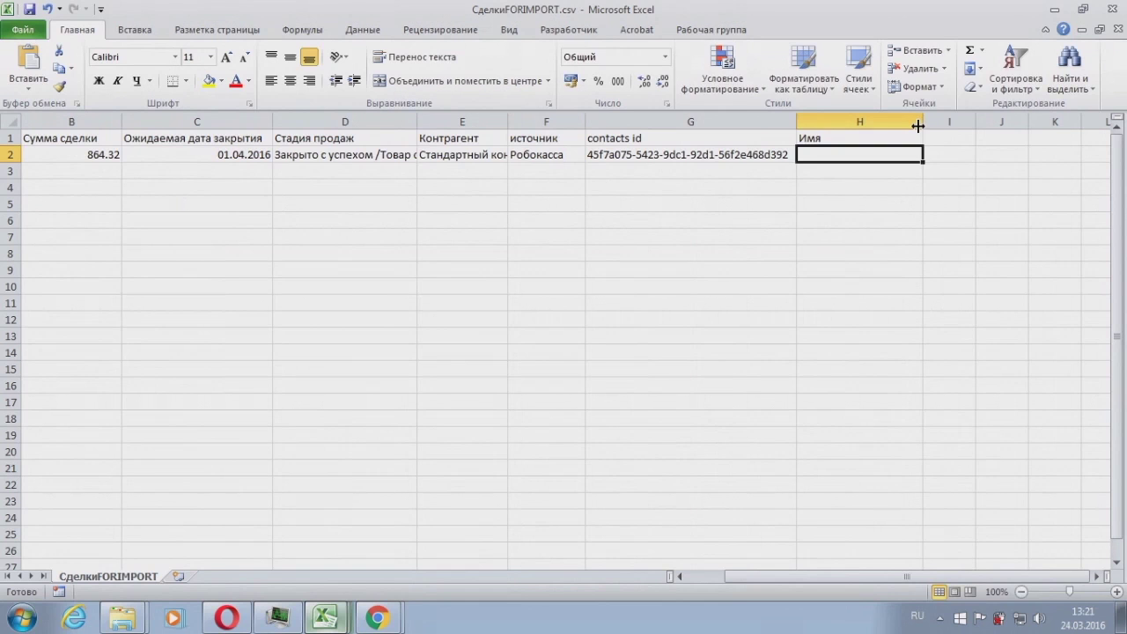
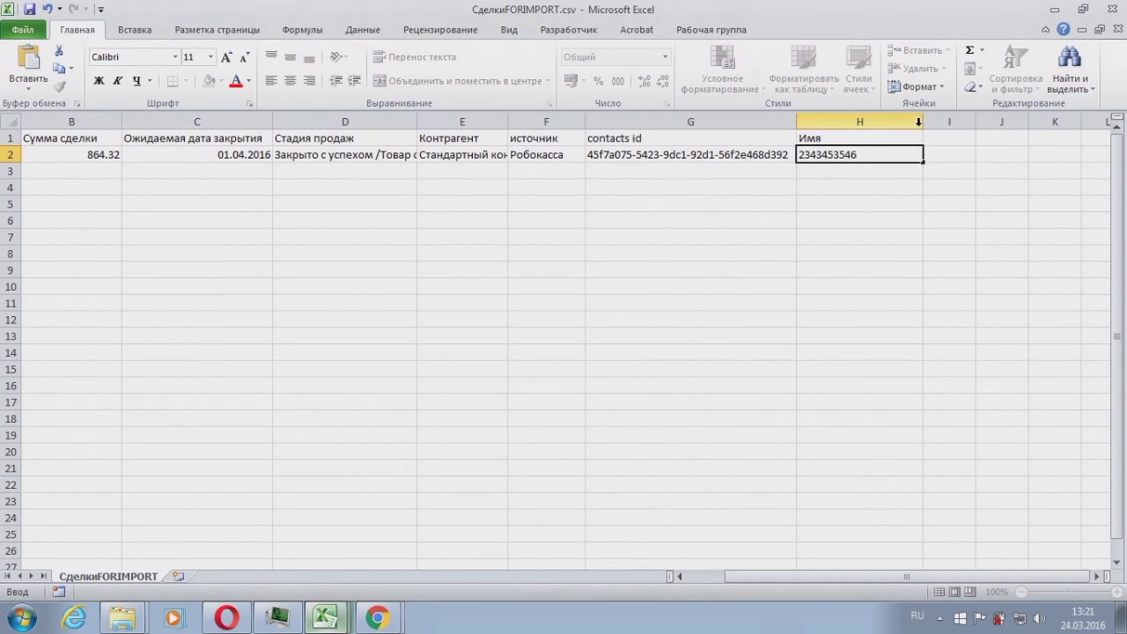
key(Return)
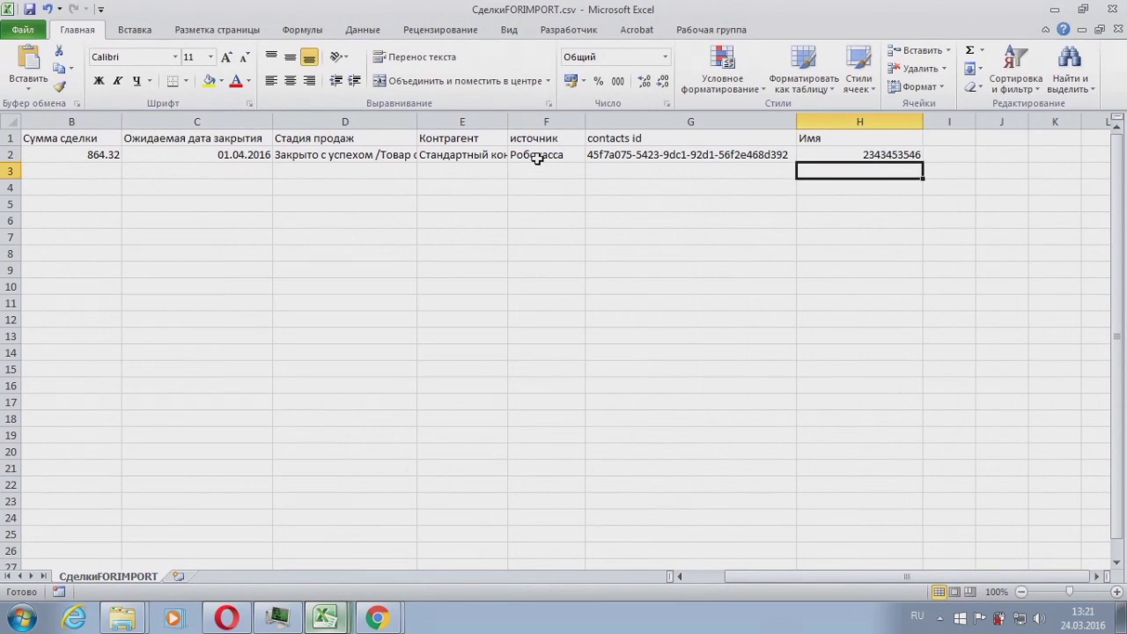
Step: Save the sheet over СделкиFORIMPORT.csv, replacing the existing file and keeping CSV format
click(24, 32)
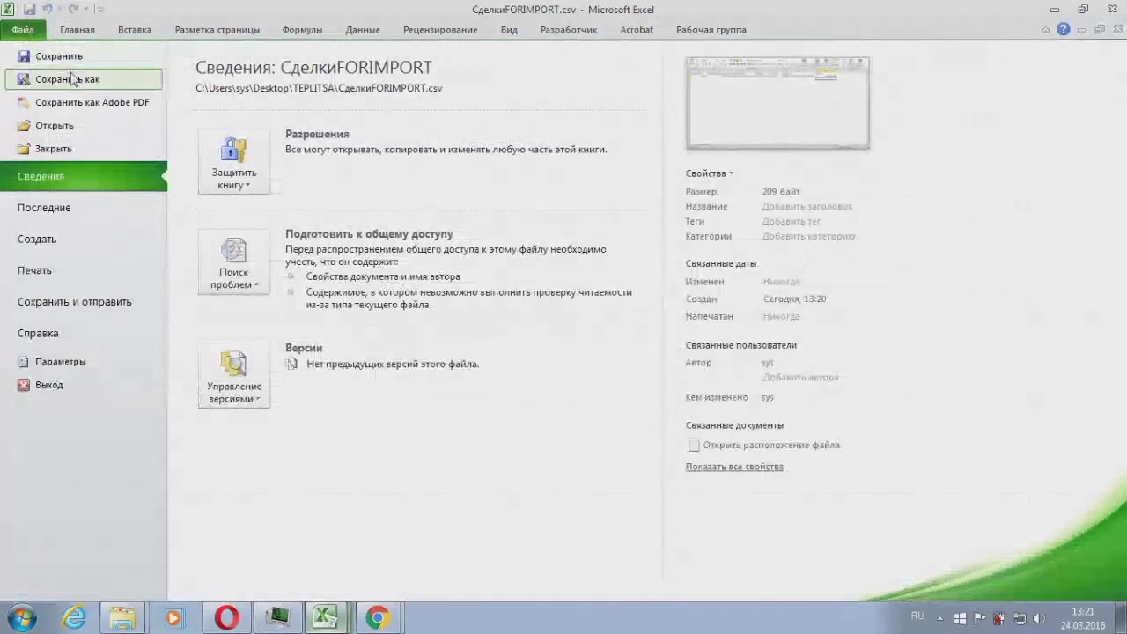
click(67, 76)
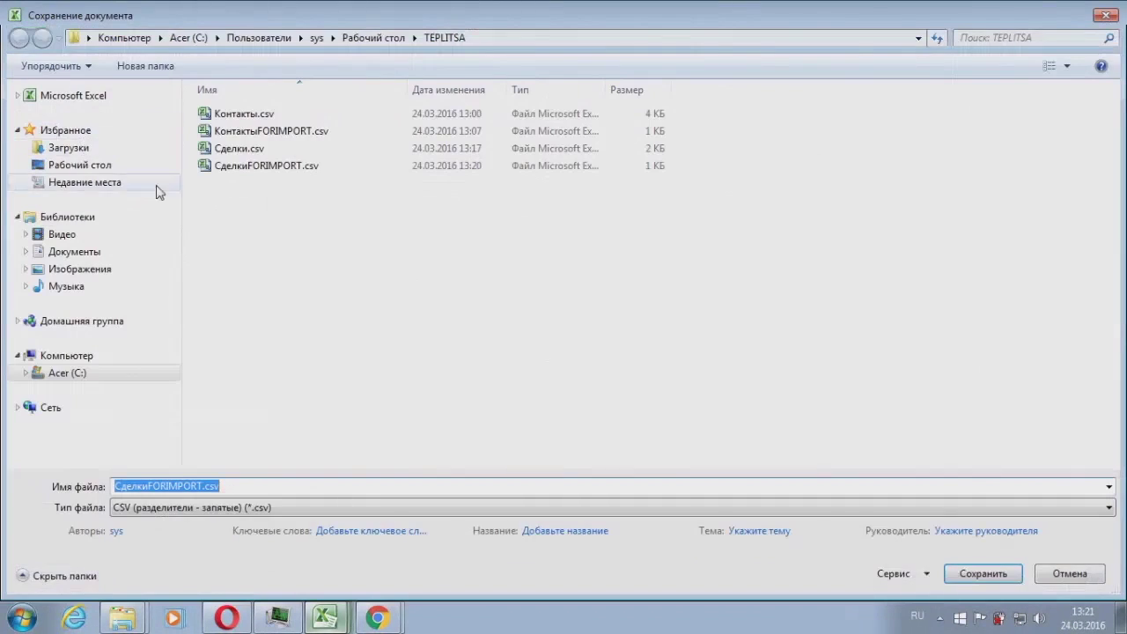
click(278, 168)
click(973, 574)
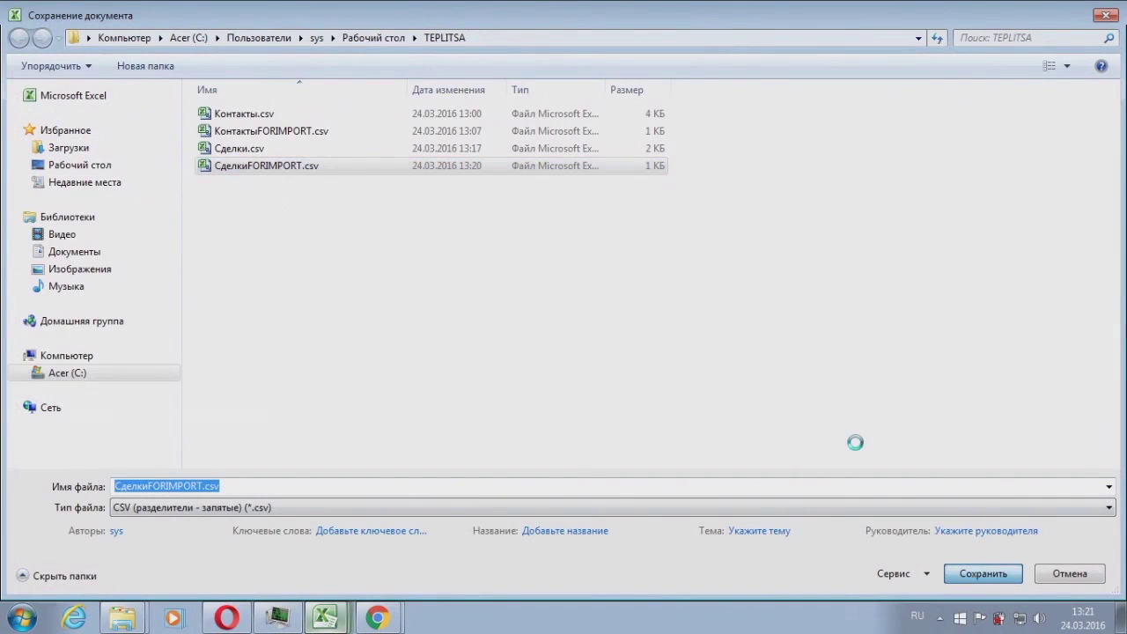
click(613, 316)
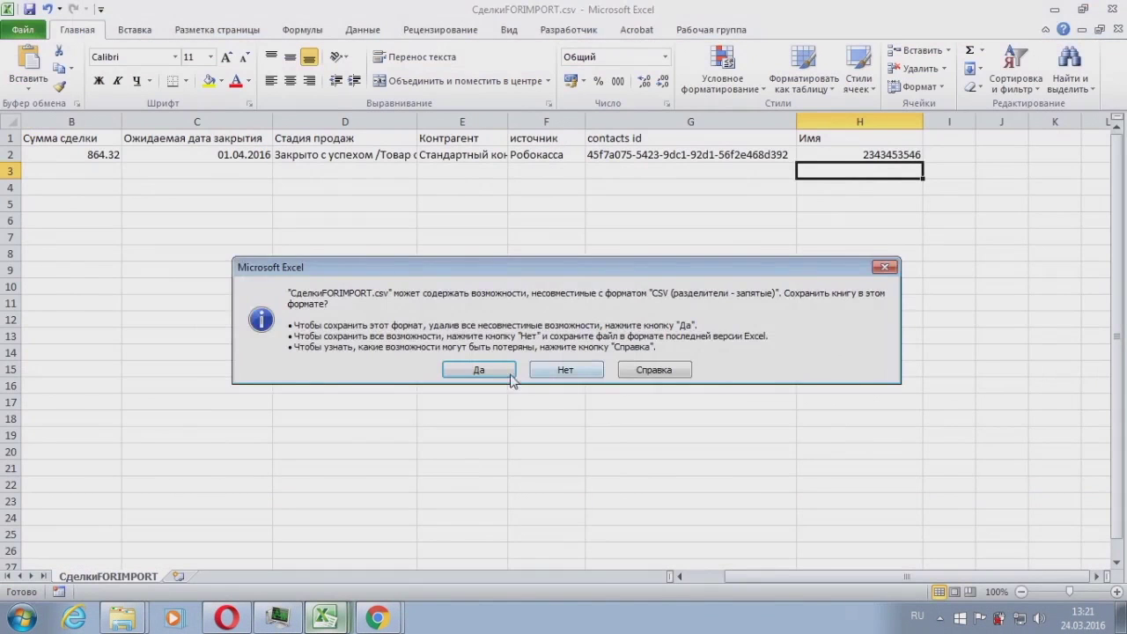
click(506, 368)
Step: Close the workbook, saving changes in CSV format
click(1112, 29)
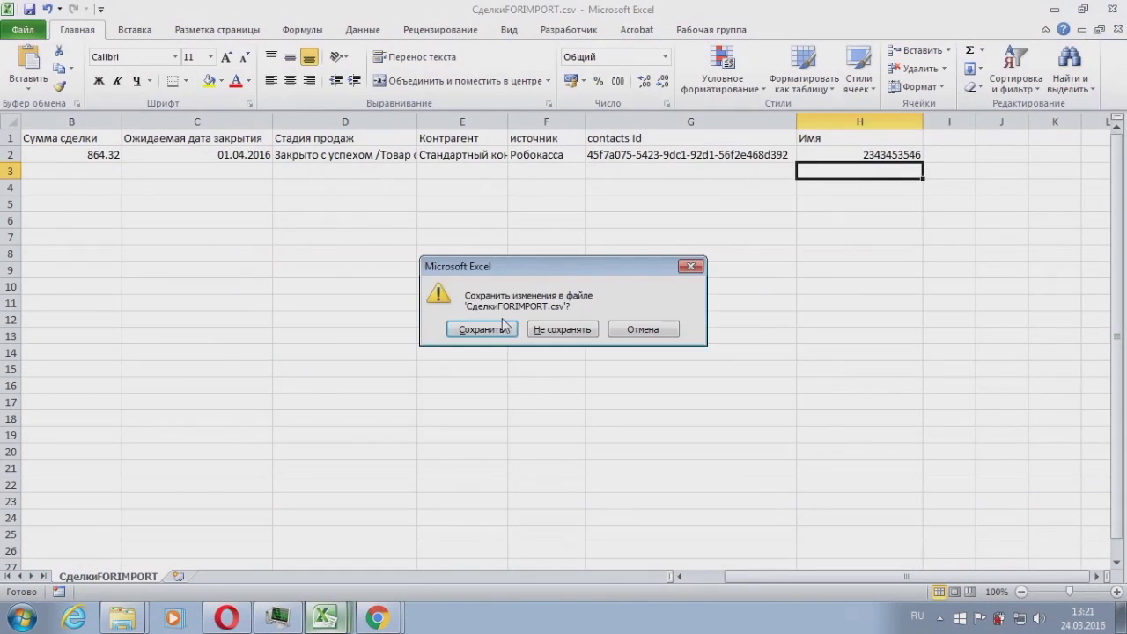
click(500, 328)
click(482, 370)
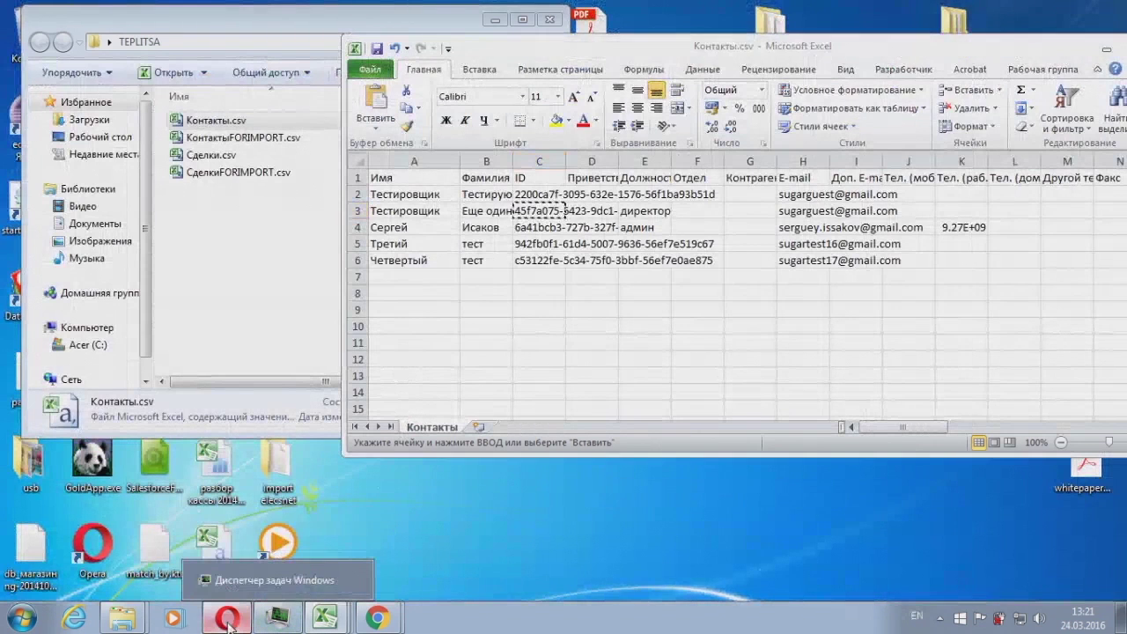
Step: Return to the SuiteCRM deal import page and open its file chooser on the TEPLITSA folder
click(226, 617)
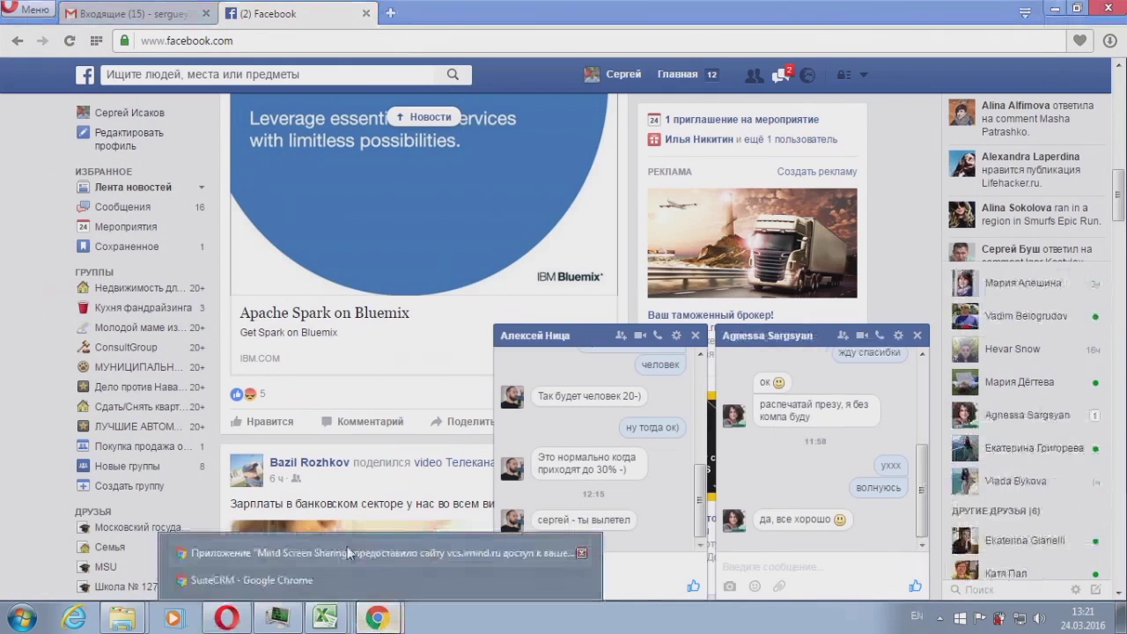
click(392, 620)
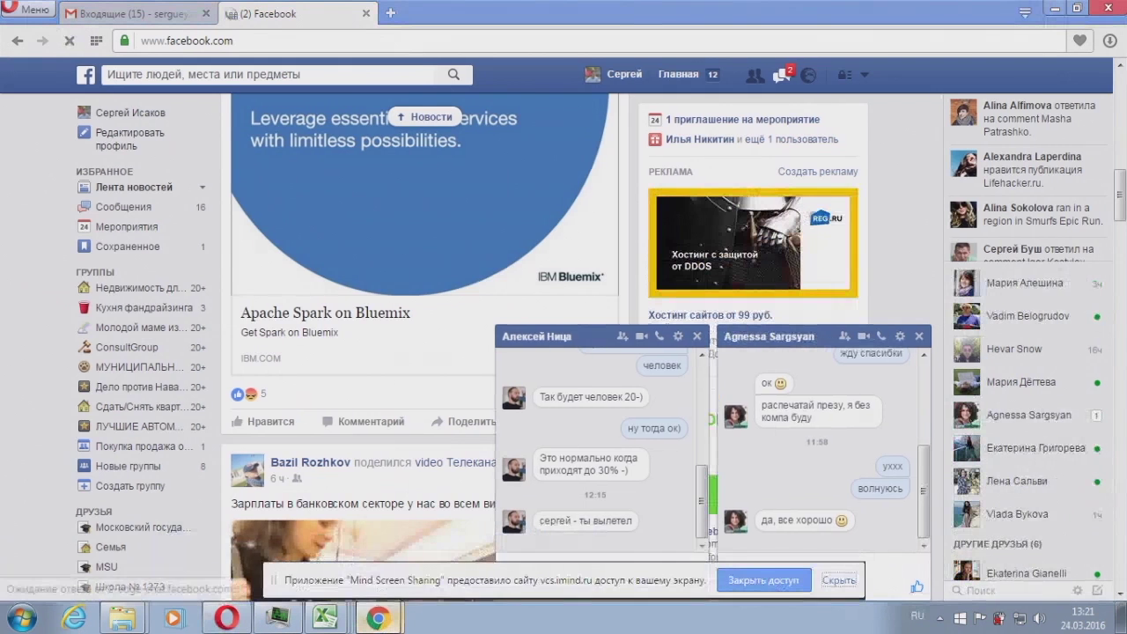
click(238, 582)
click(272, 245)
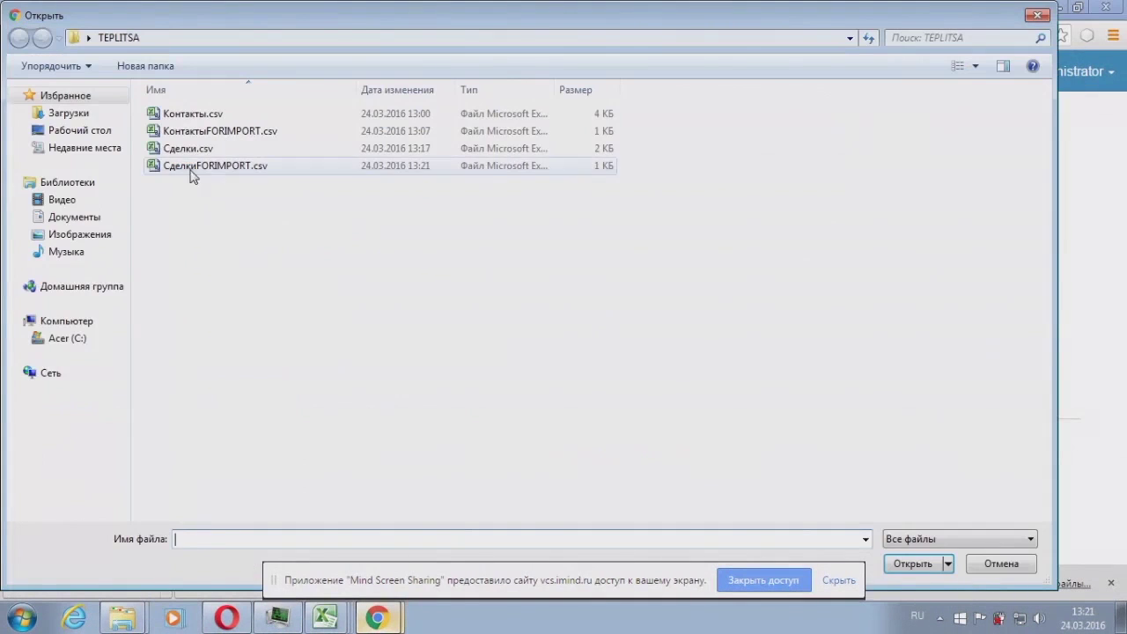
Step: Upload СделкиFORIMPORT.csv and advance the deal import through steps 1 and 2 to field mapping
double_click(197, 167)
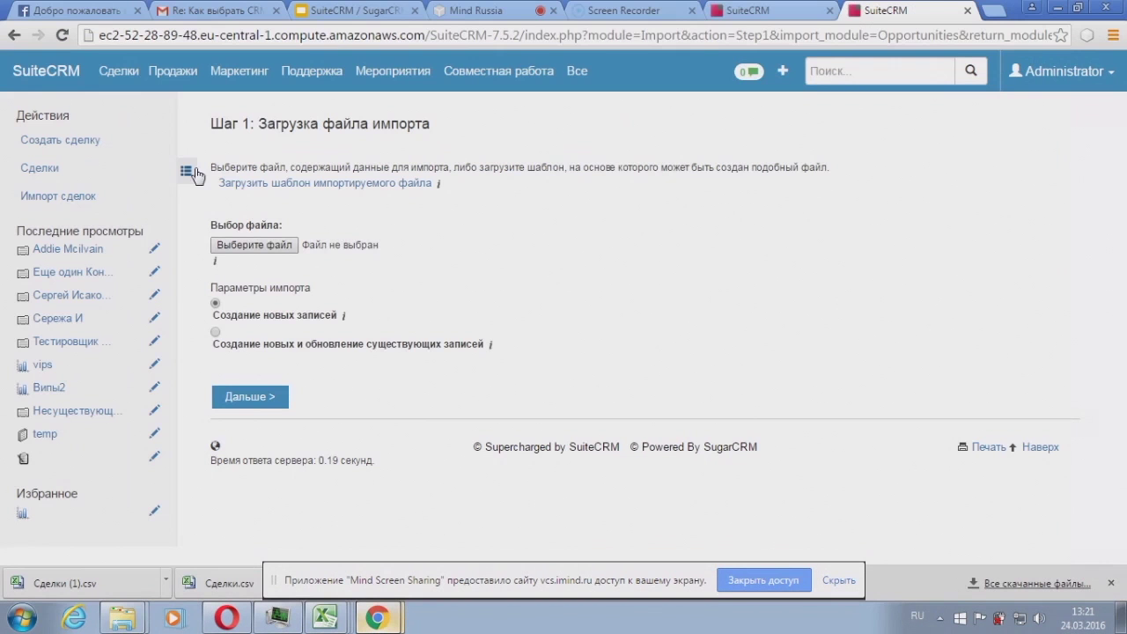
click(268, 401)
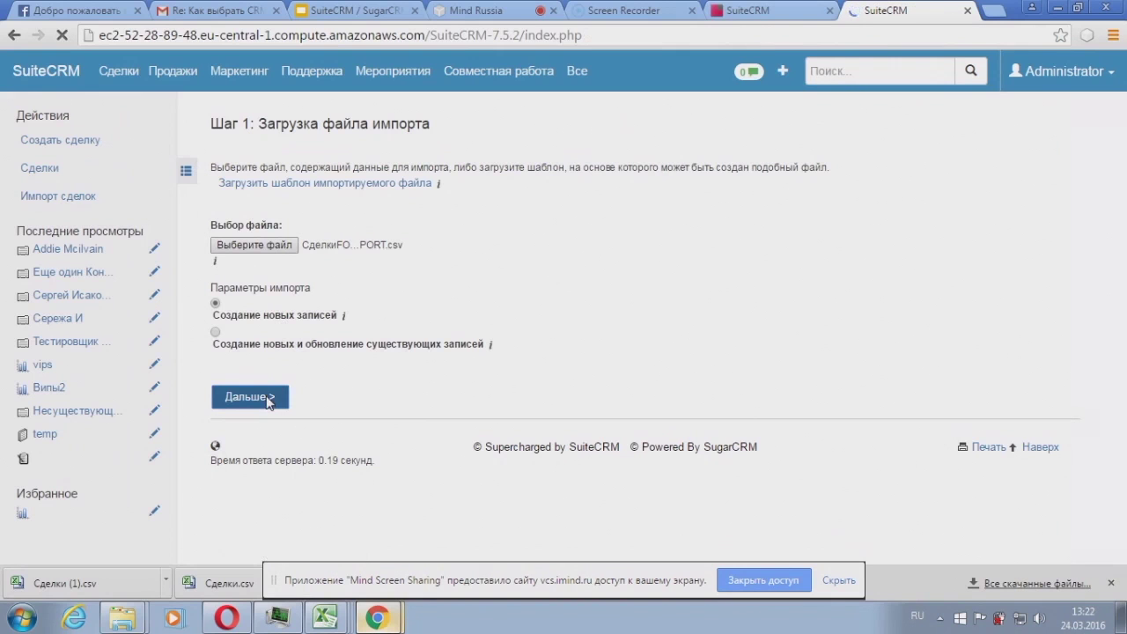
click(308, 437)
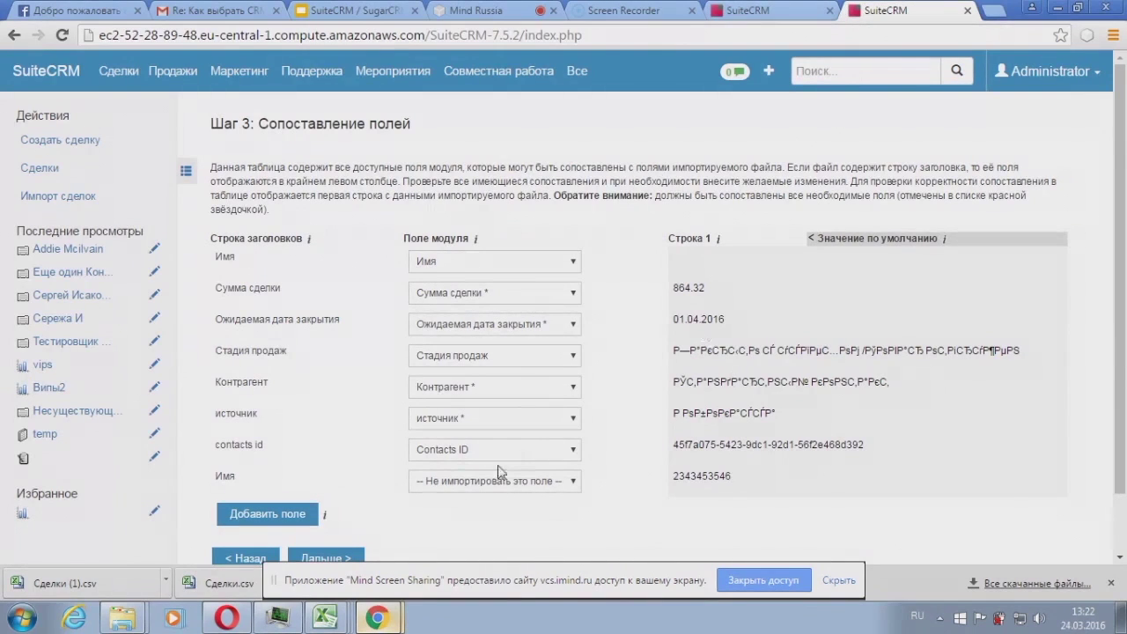
Step: Set the first Имя column to '-- Не импортировать это поле --'
click(507, 481)
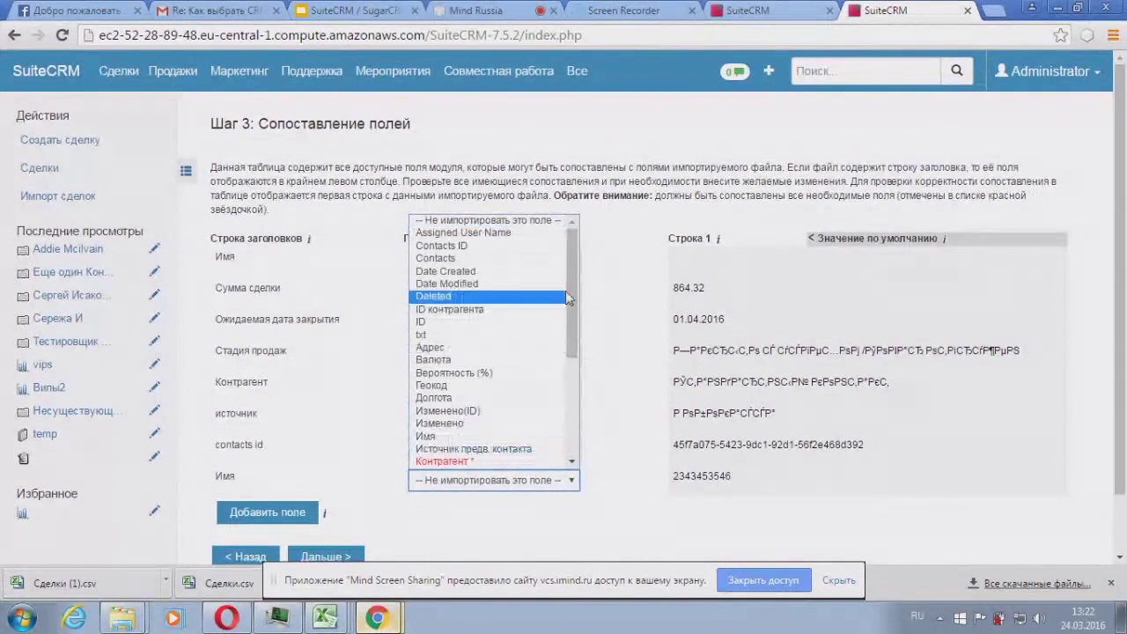
click(662, 318)
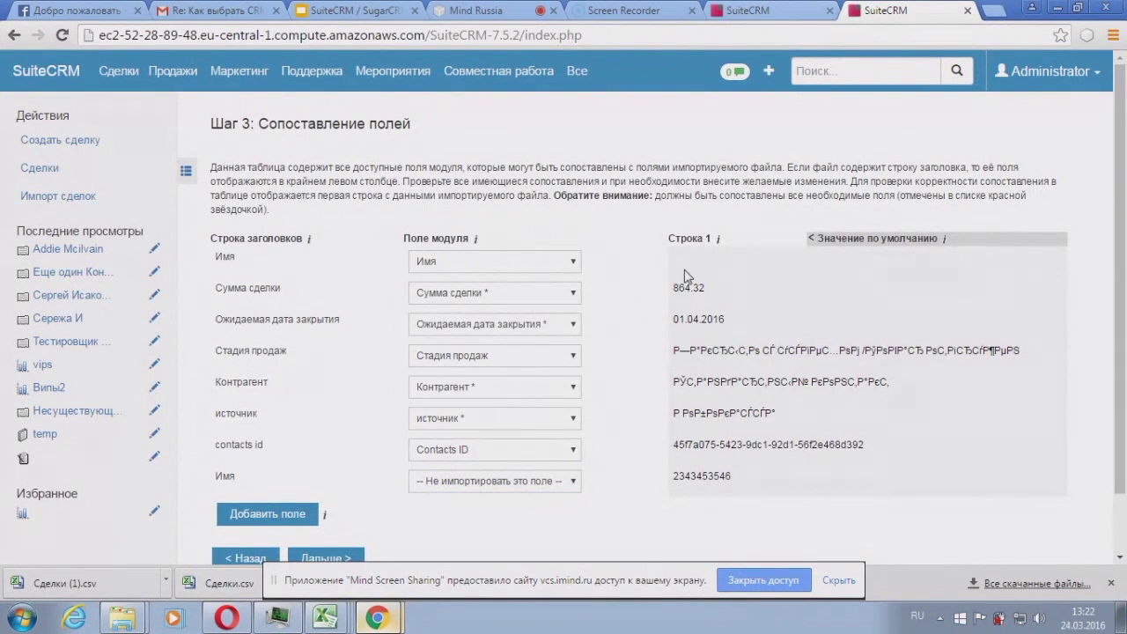
scroll(685, 275, down, 1)
click(571, 414)
click(552, 299)
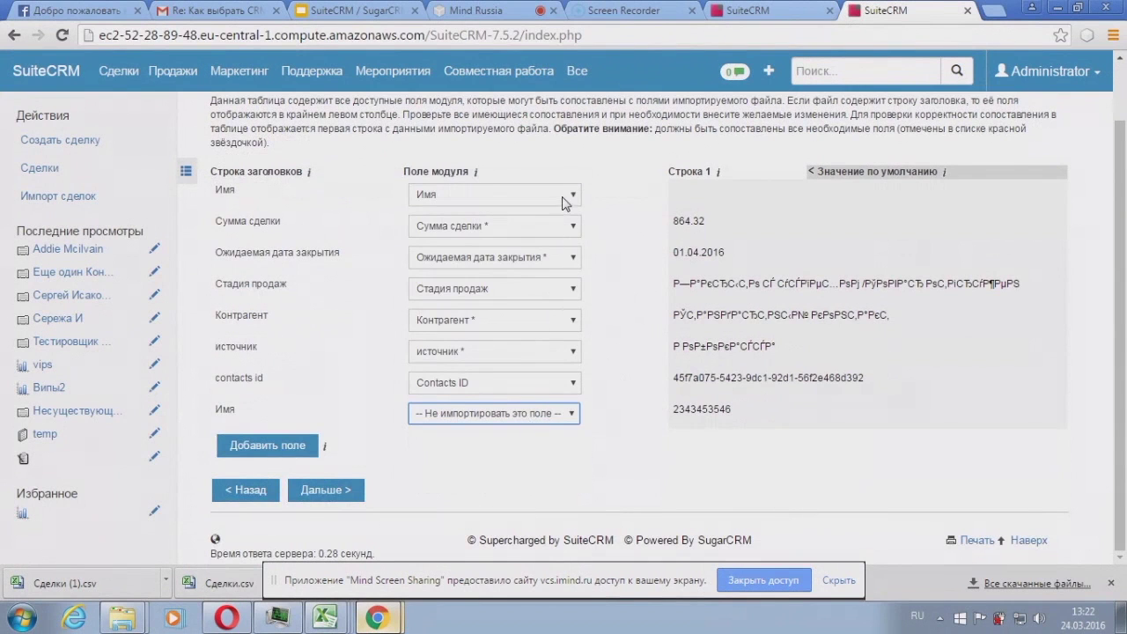
click(564, 195)
click(537, 211)
Step: Map the second Имя column to the deal's Имя field and continue to Step 4
click(528, 417)
click(480, 374)
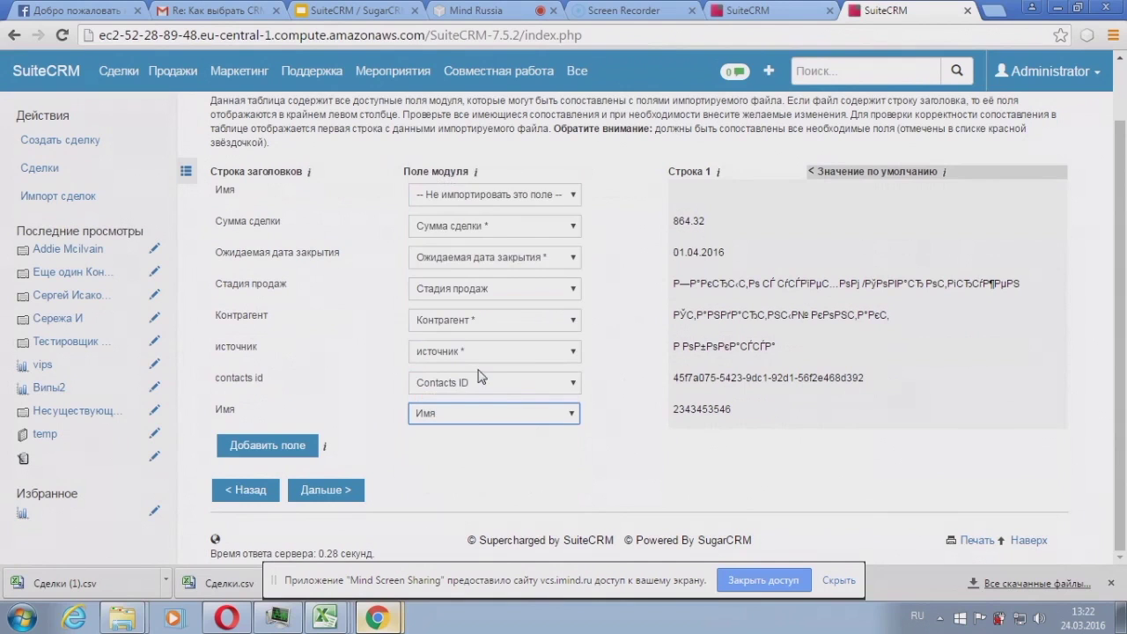
drag(225, 410, 251, 416)
click(251, 415)
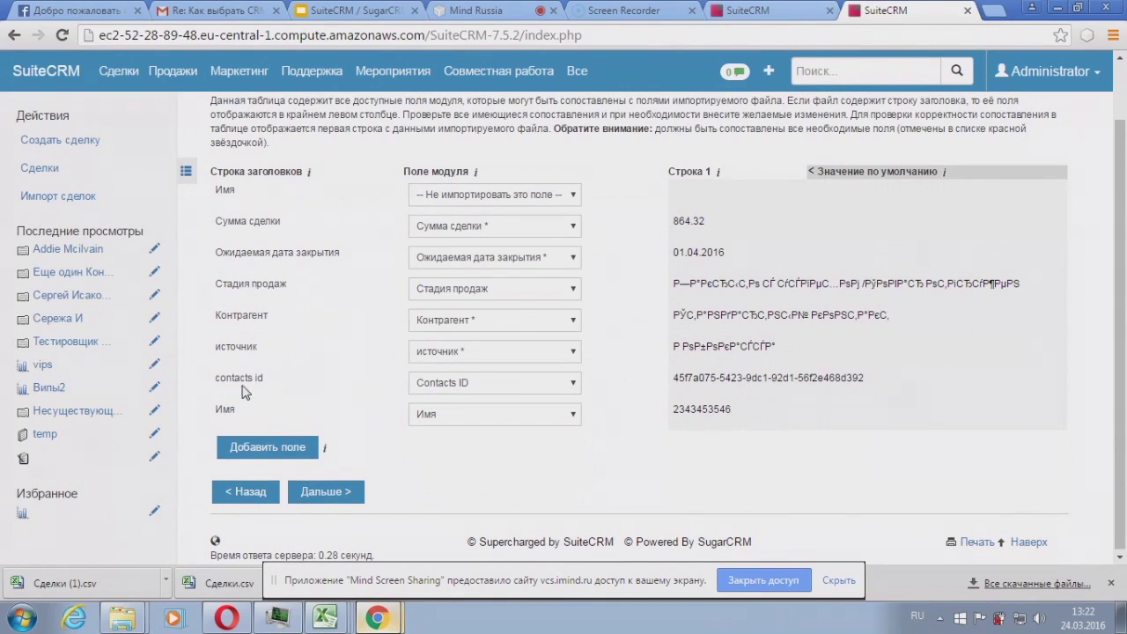
click(345, 500)
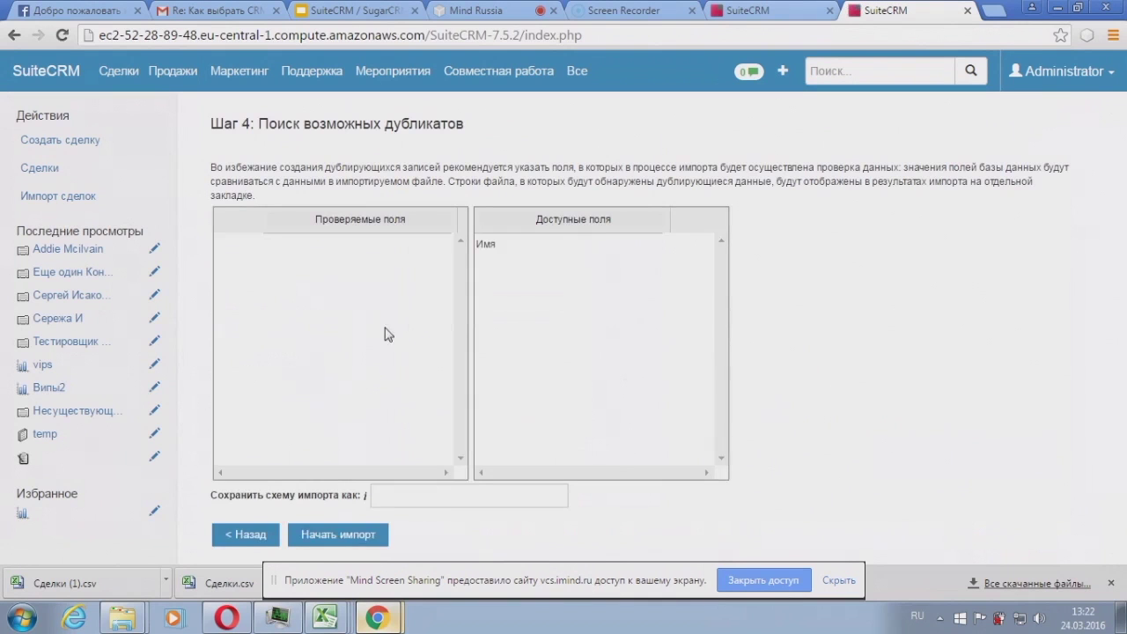
drag(484, 244, 366, 253)
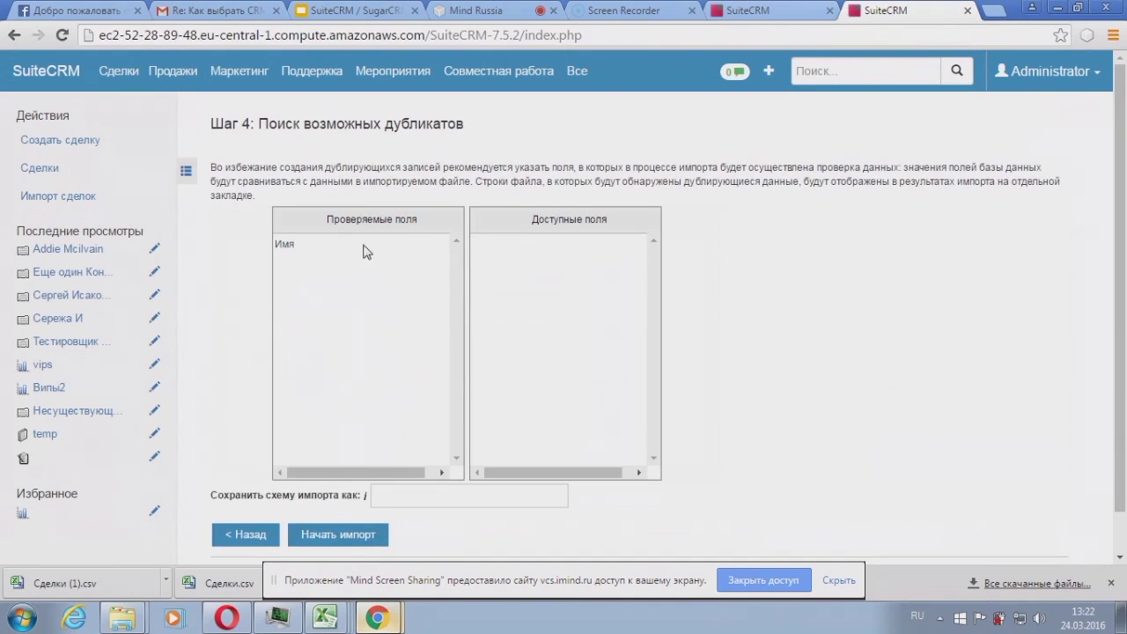
click(343, 530)
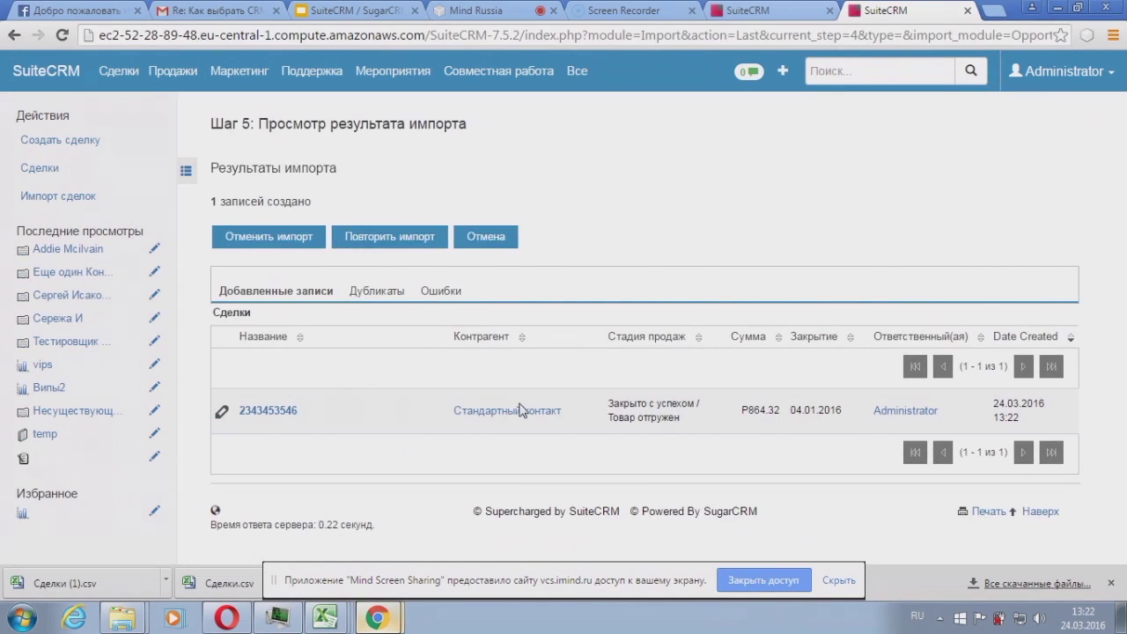
click(291, 412)
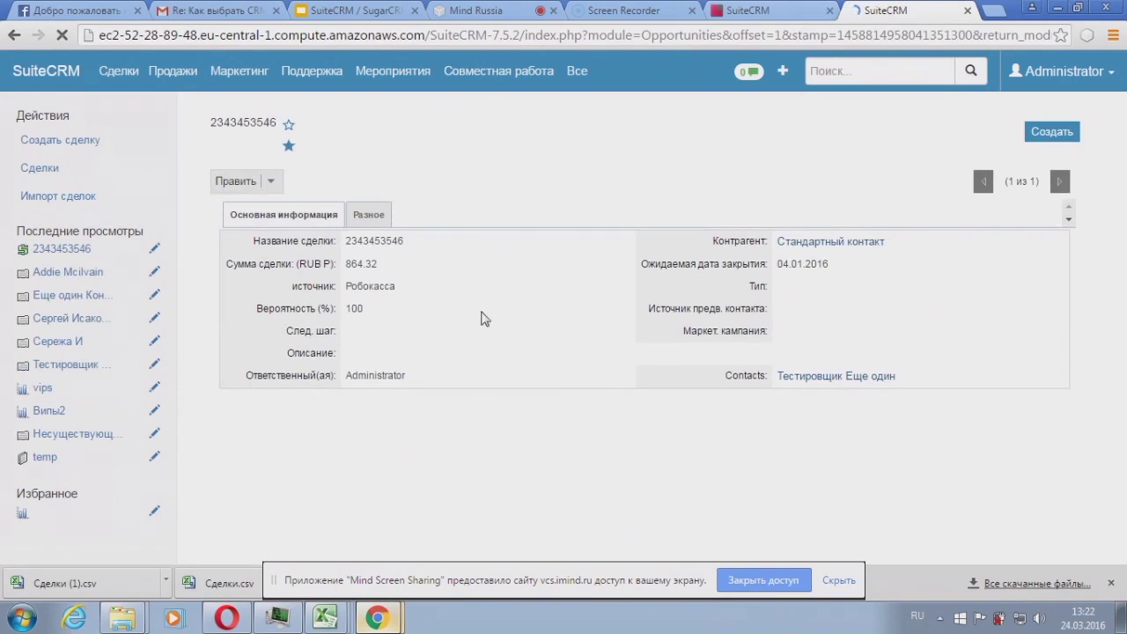
scroll(817, 368, down, 1)
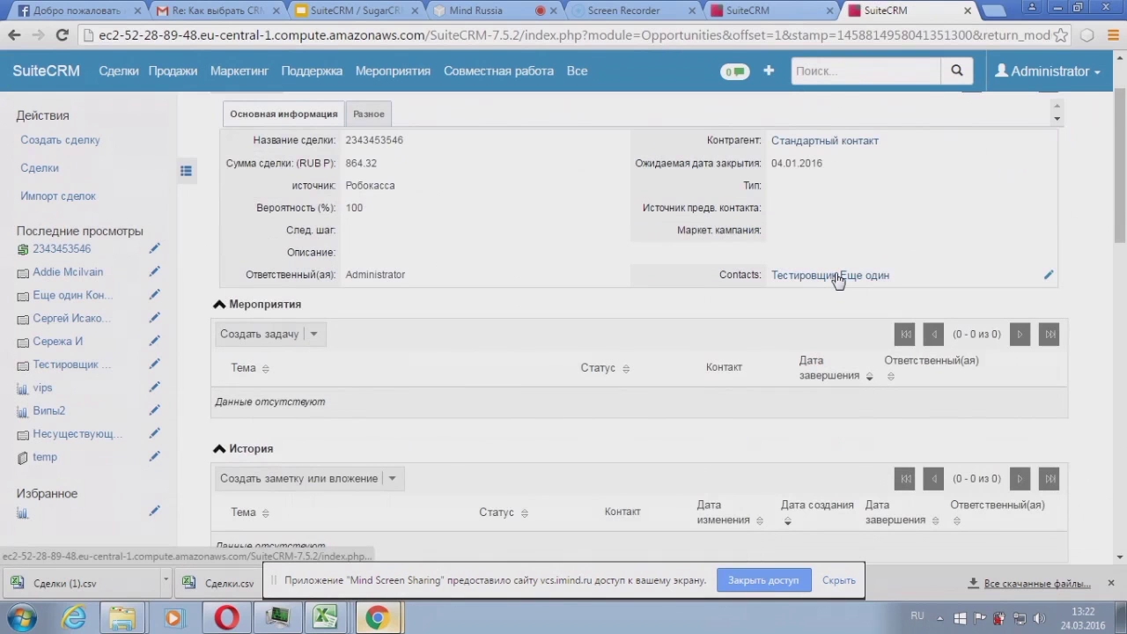
scroll(837, 280, down, 6)
Step: Look through existing documents to link from the Документы subpanel, then dismiss the search
scroll(828, 281, up, 3)
scroll(637, 300, up, 2)
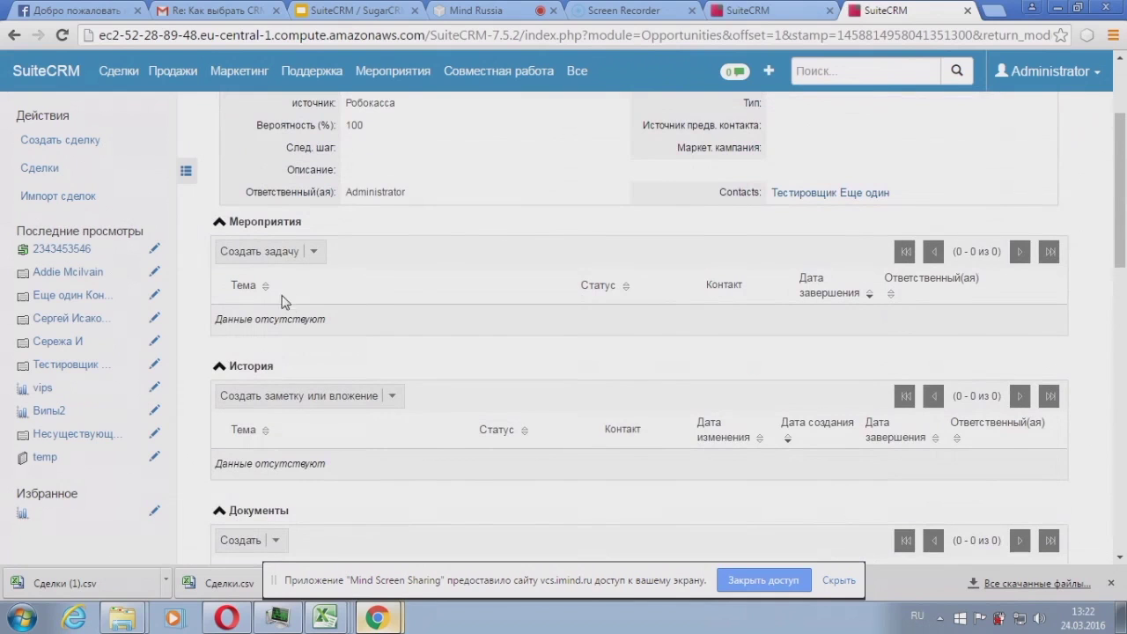
scroll(292, 493, down, 1)
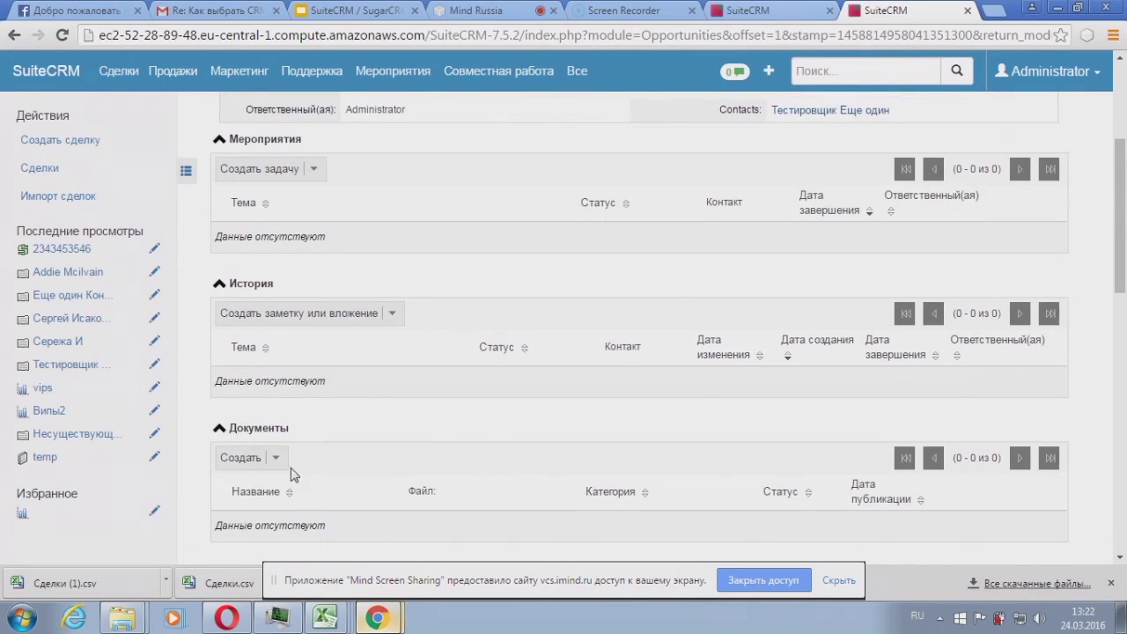
click(278, 458)
click(255, 487)
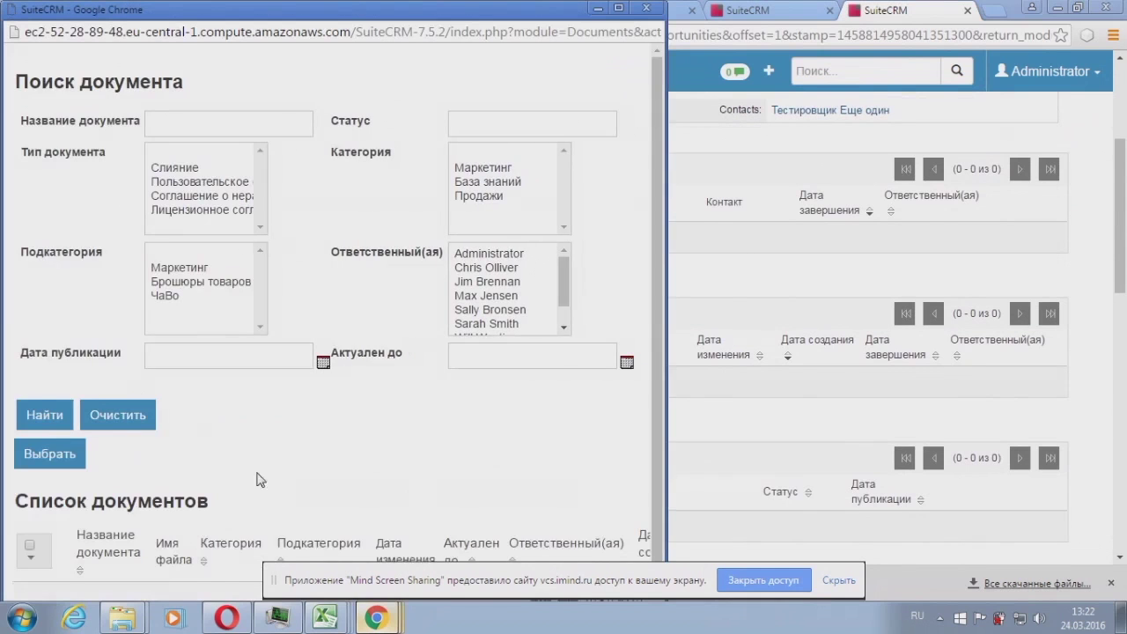
scroll(254, 432, down, 1)
click(647, 9)
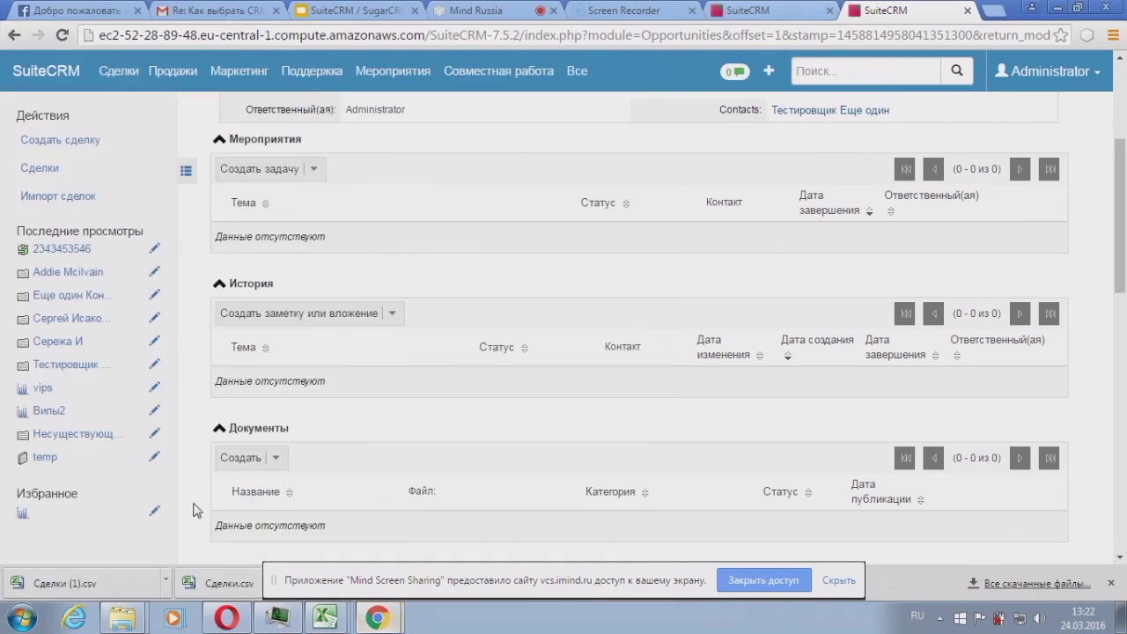
Step: Create a new document from Сделки.csv and save it to the deal
click(247, 458)
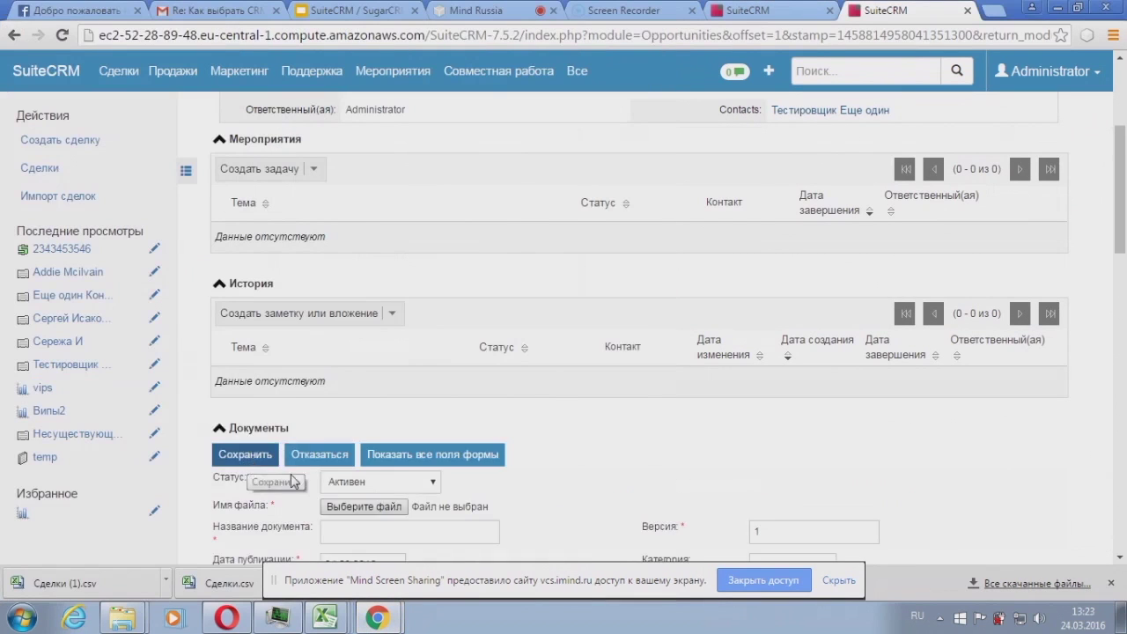
click(366, 509)
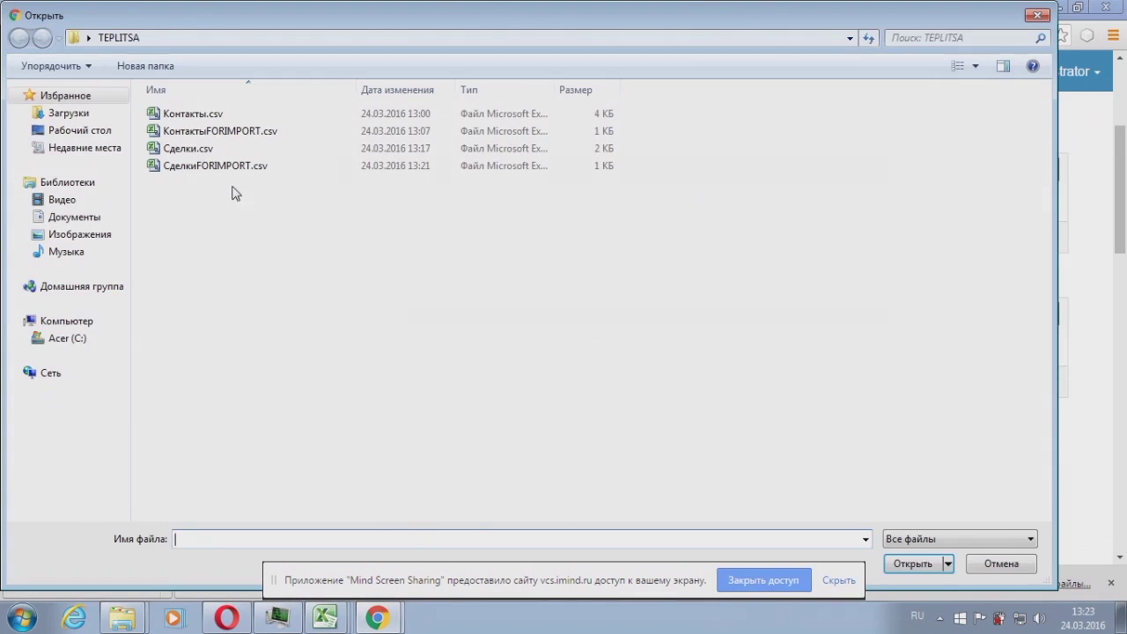
double_click(199, 146)
scroll(434, 434, down, 2)
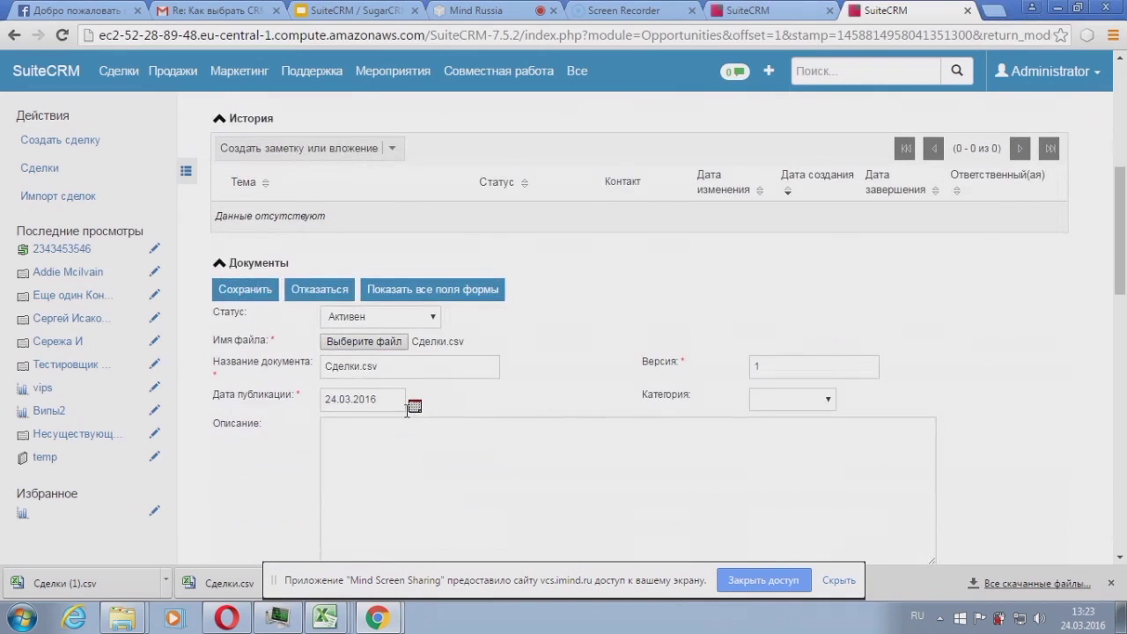
scroll(264, 286, down, 2)
click(257, 421)
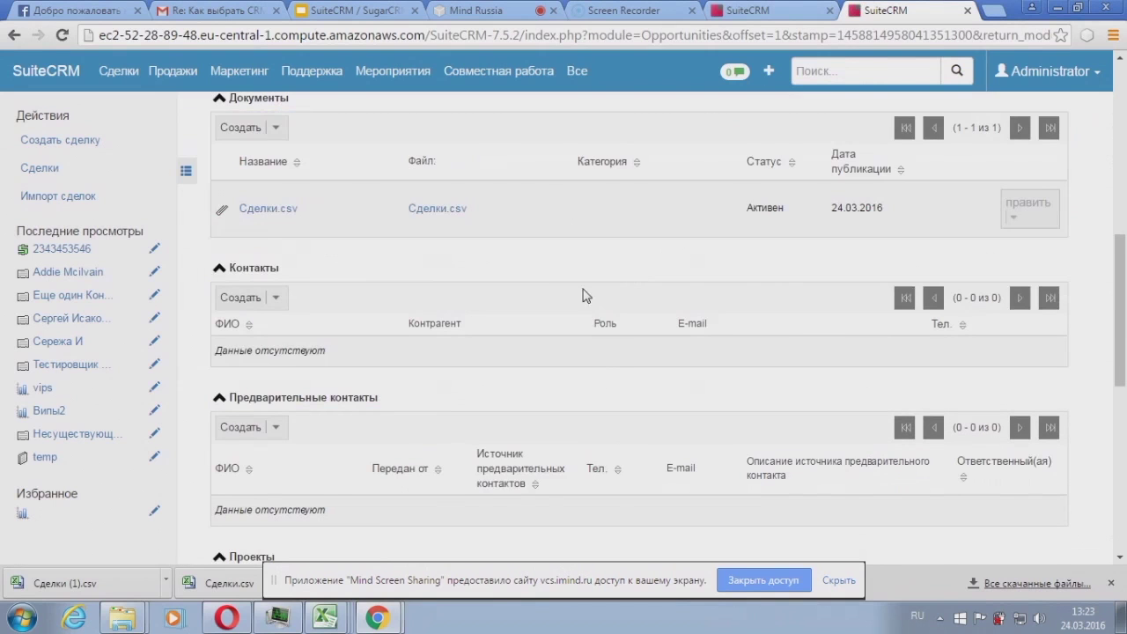
scroll(518, 262, up, 3)
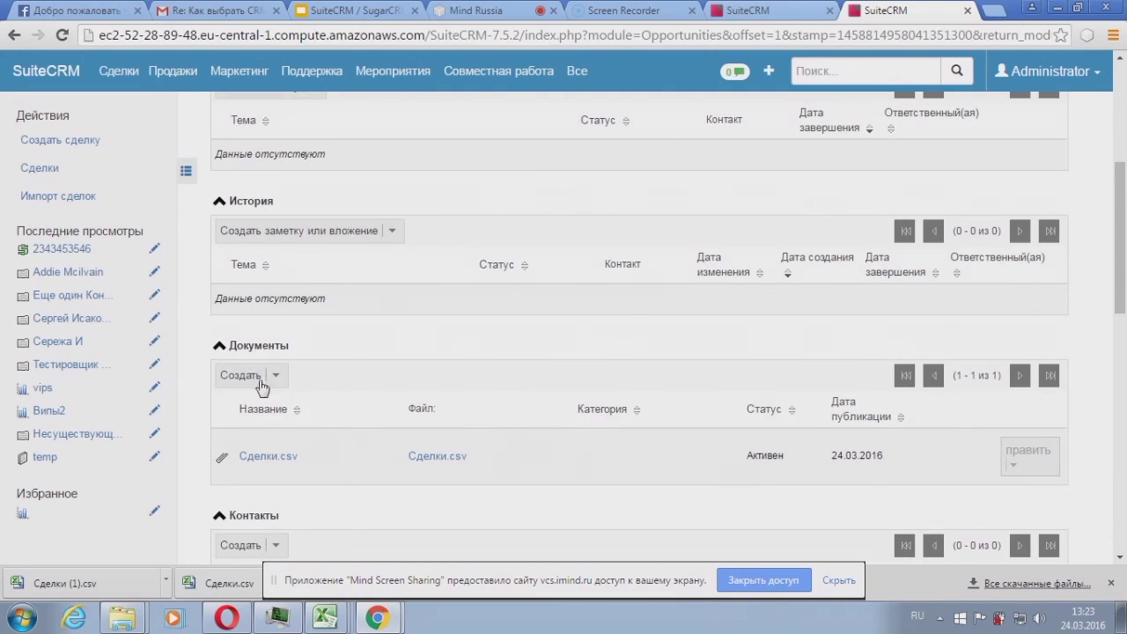
scroll(622, 139, up, 3)
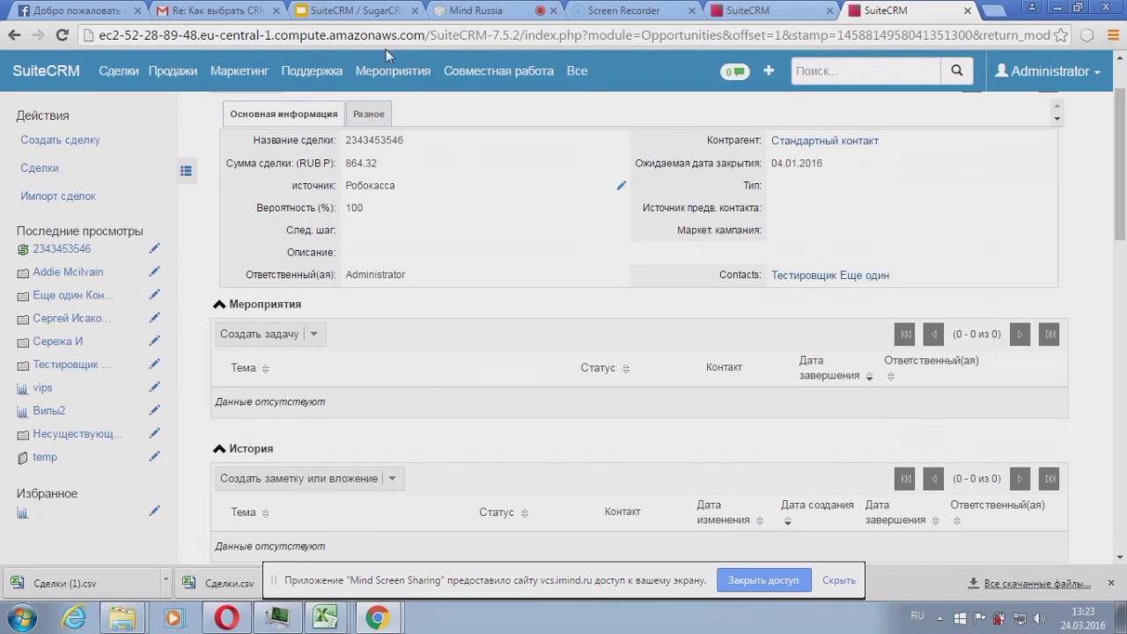
mouse_move(262, 77)
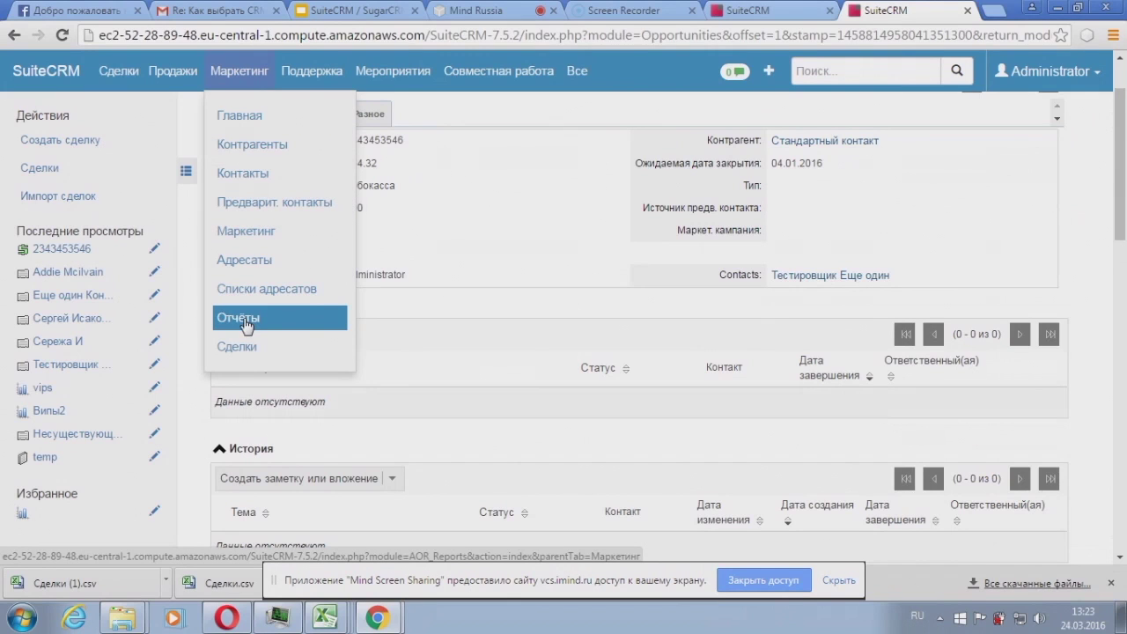
Step: Go to the Отчёты list and start creating a new report
click(246, 324)
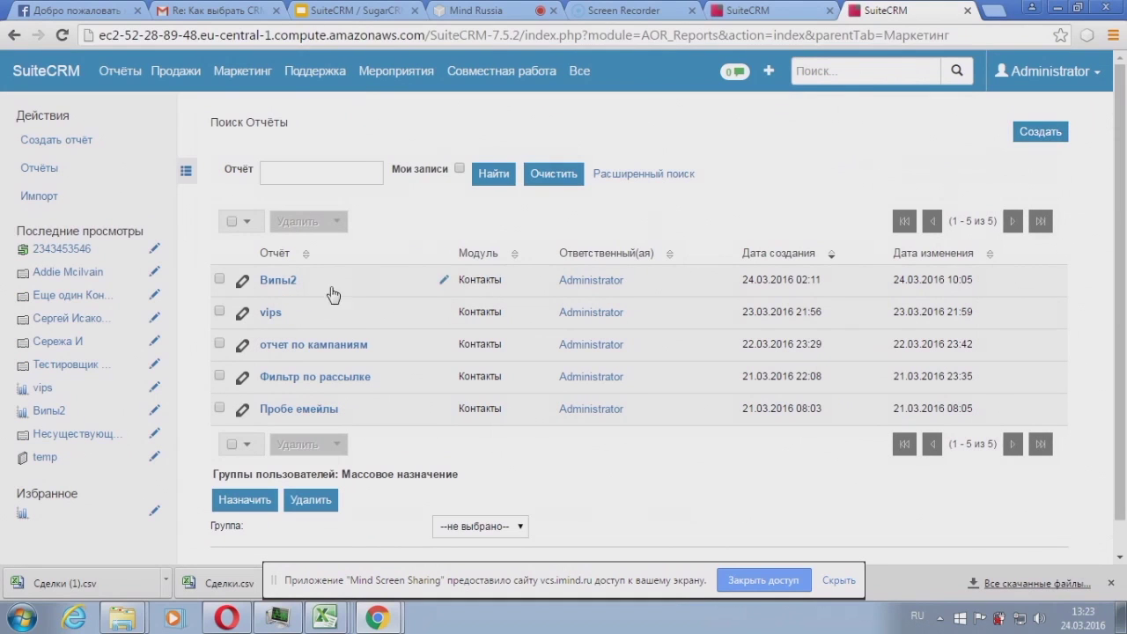
click(1036, 142)
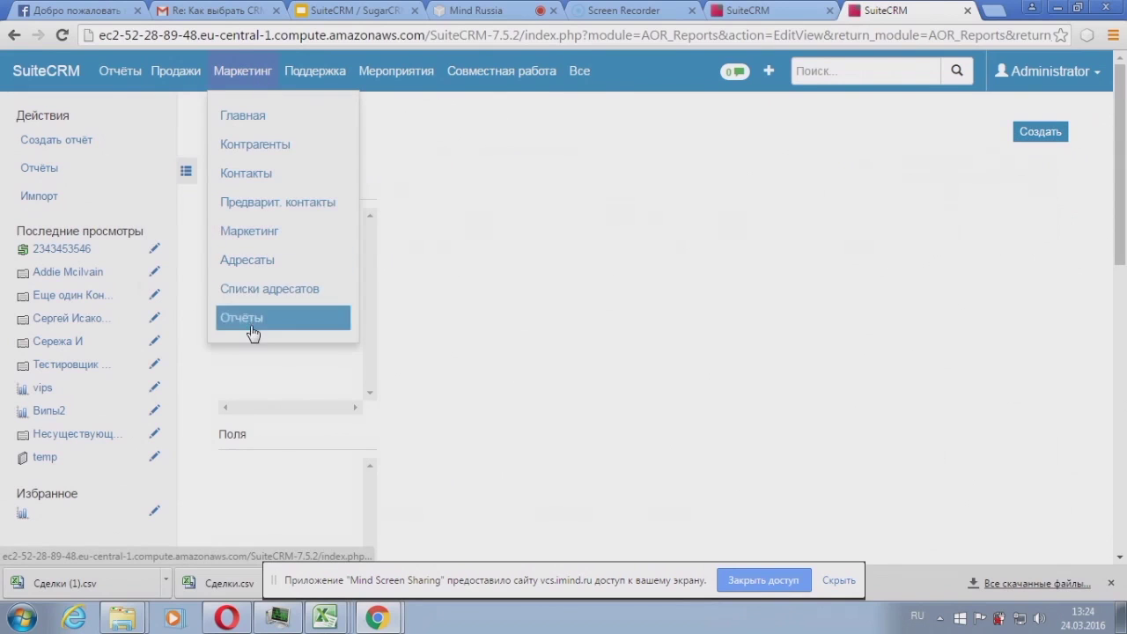
Step: Set Диаграммы в строке отчёта to 0 and choose Контакты as the report module
scroll(729, 273, down, 1)
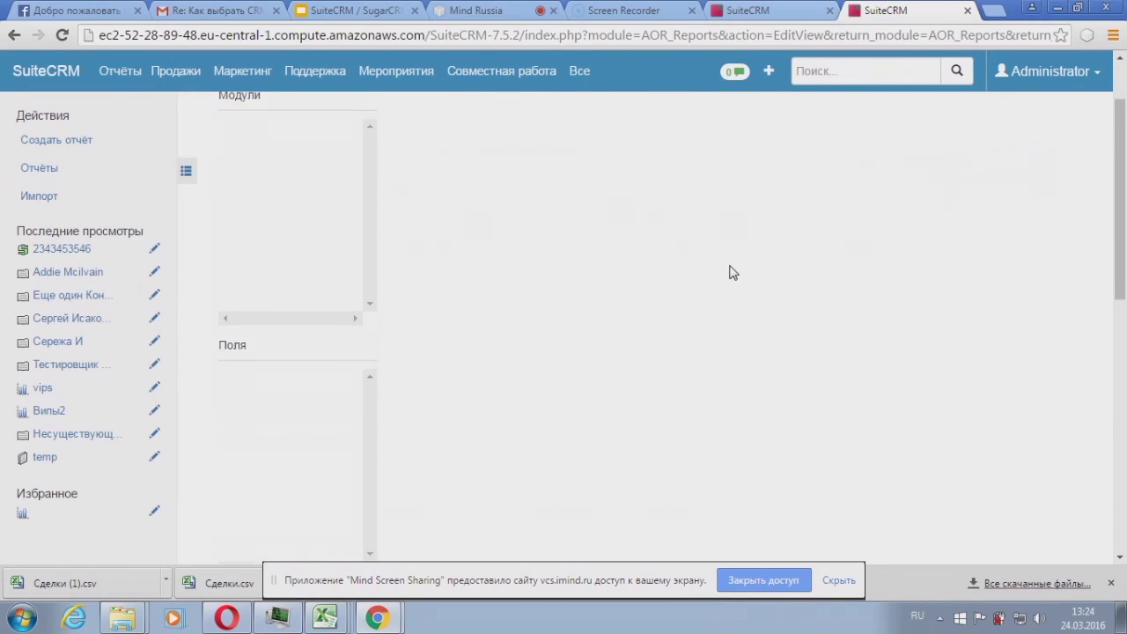
drag(347, 368, 285, 359)
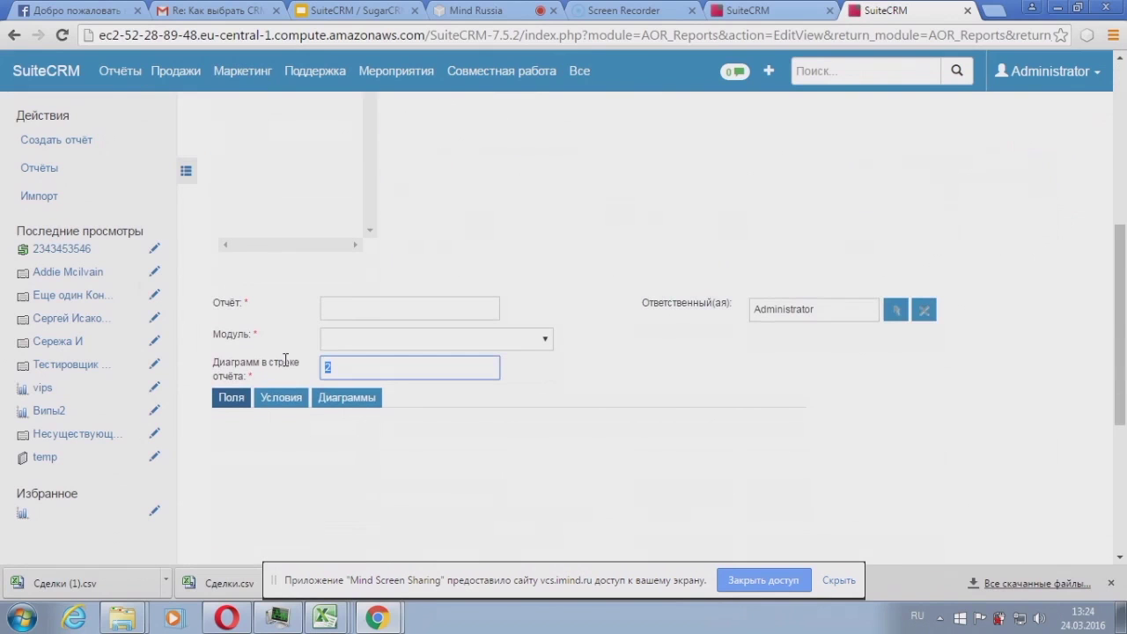
text(0)
click(358, 342)
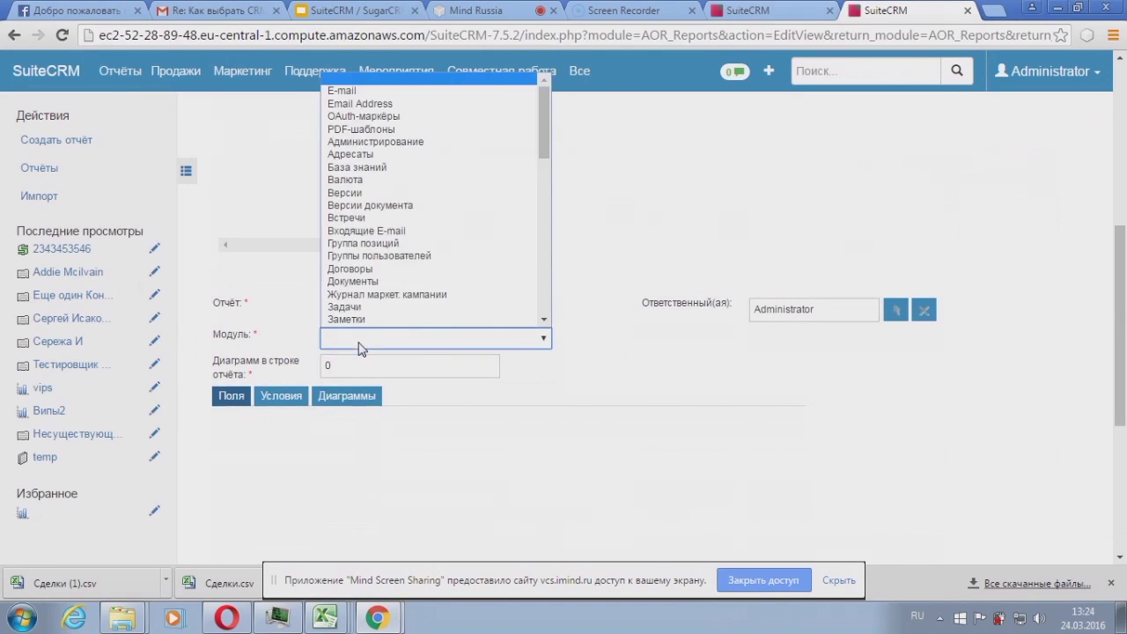
drag(541, 127, 536, 190)
click(408, 220)
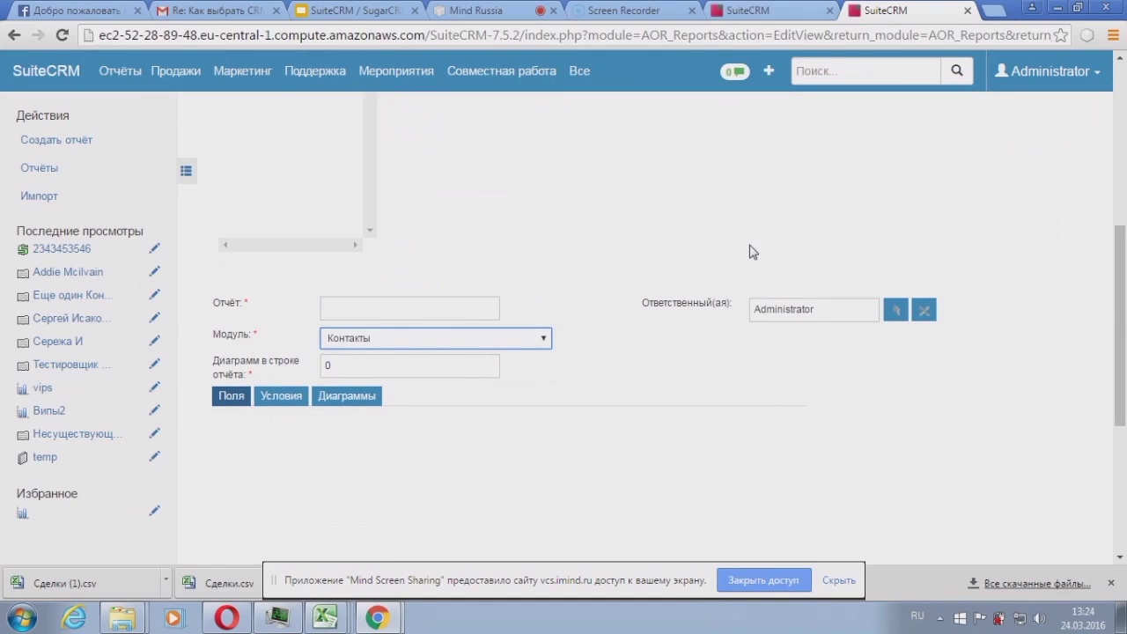
Step: Add the Имя and Фамилия fields to the report's Поля area
scroll(749, 252, up, 3)
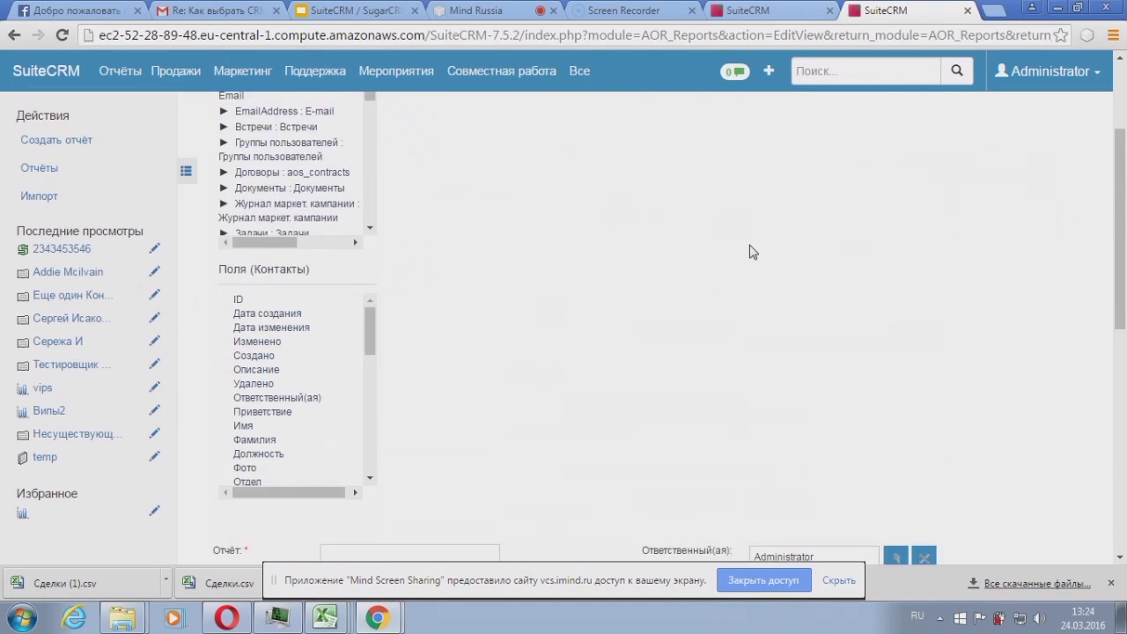
scroll(749, 252, up, 2)
scroll(749, 252, down, 4)
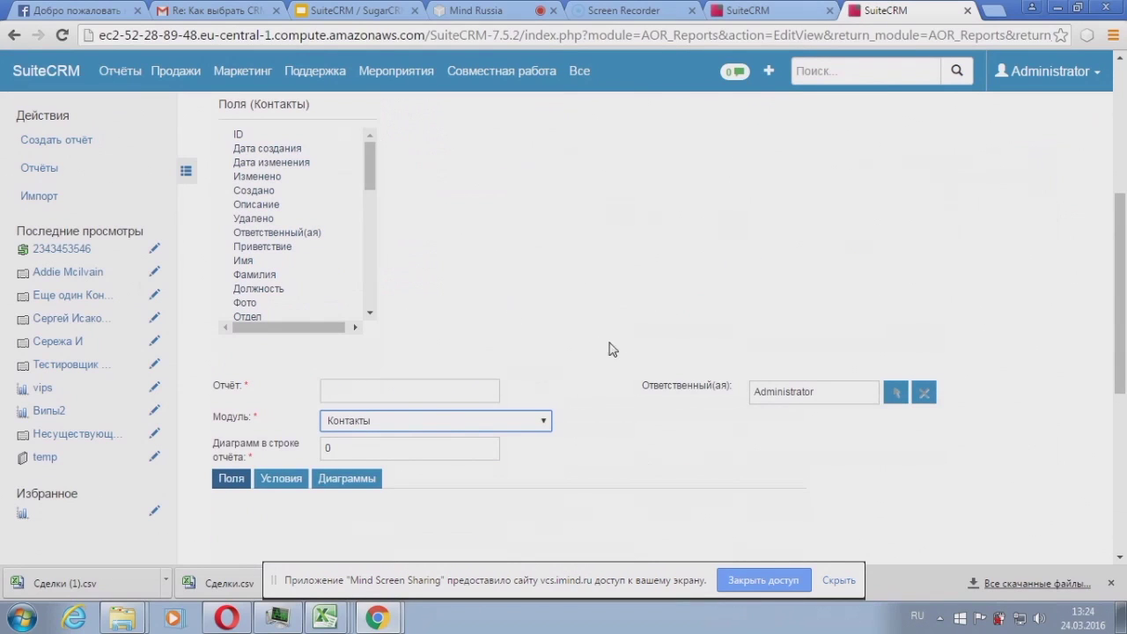
scroll(596, 331, up, 1)
scroll(451, 292, down, 2)
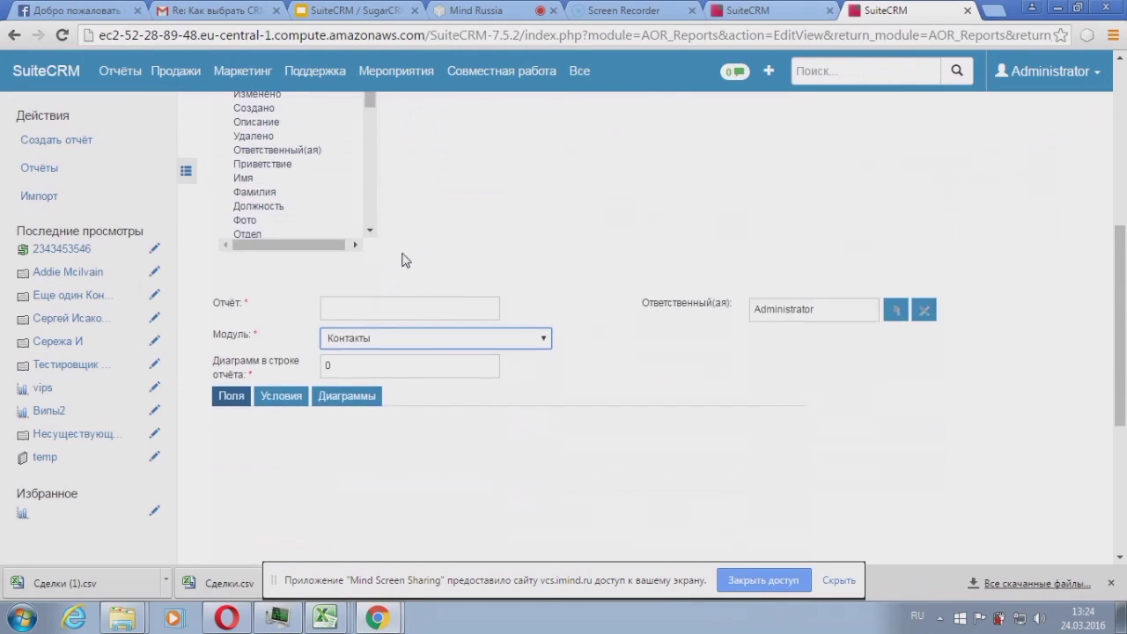
drag(281, 181, 290, 466)
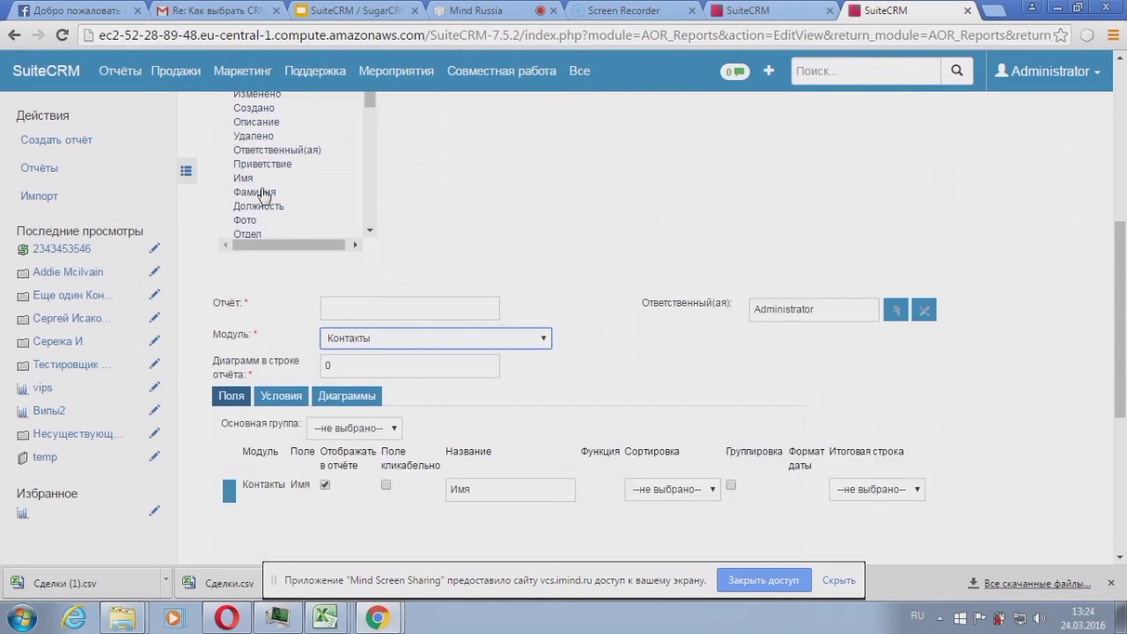
drag(269, 192, 293, 550)
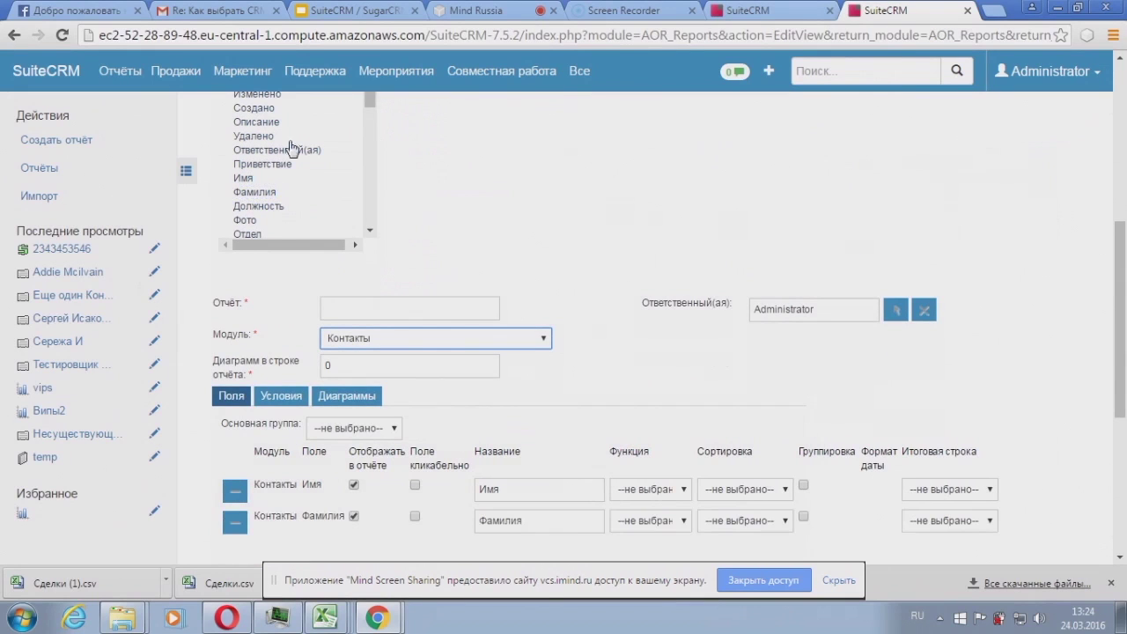
scroll(290, 115, up, 3)
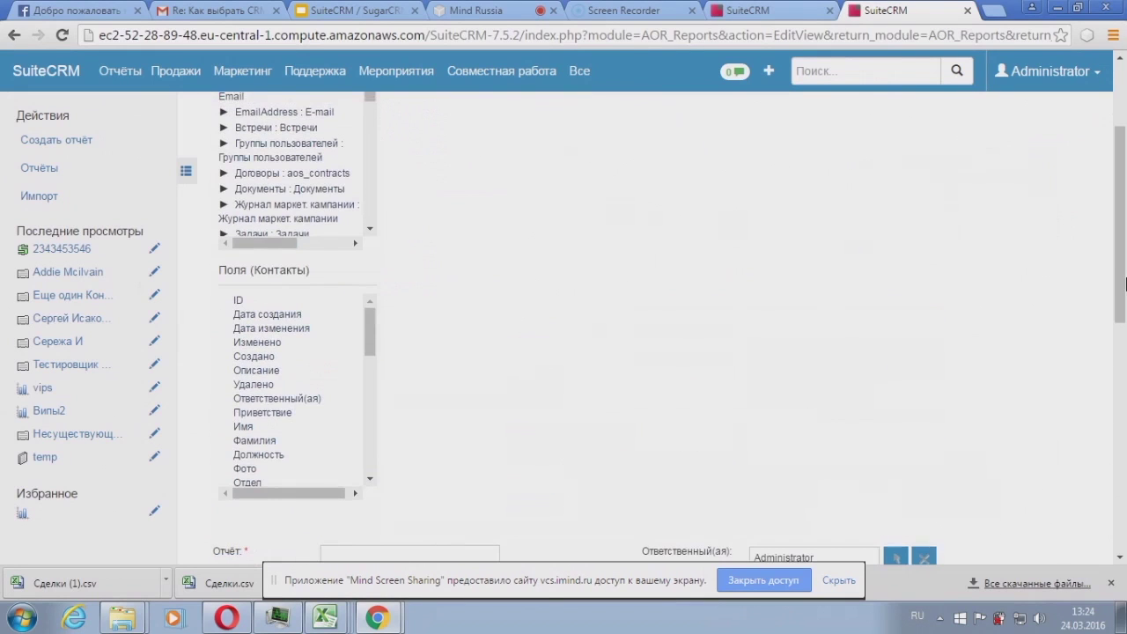
scroll(309, 269, down, 4)
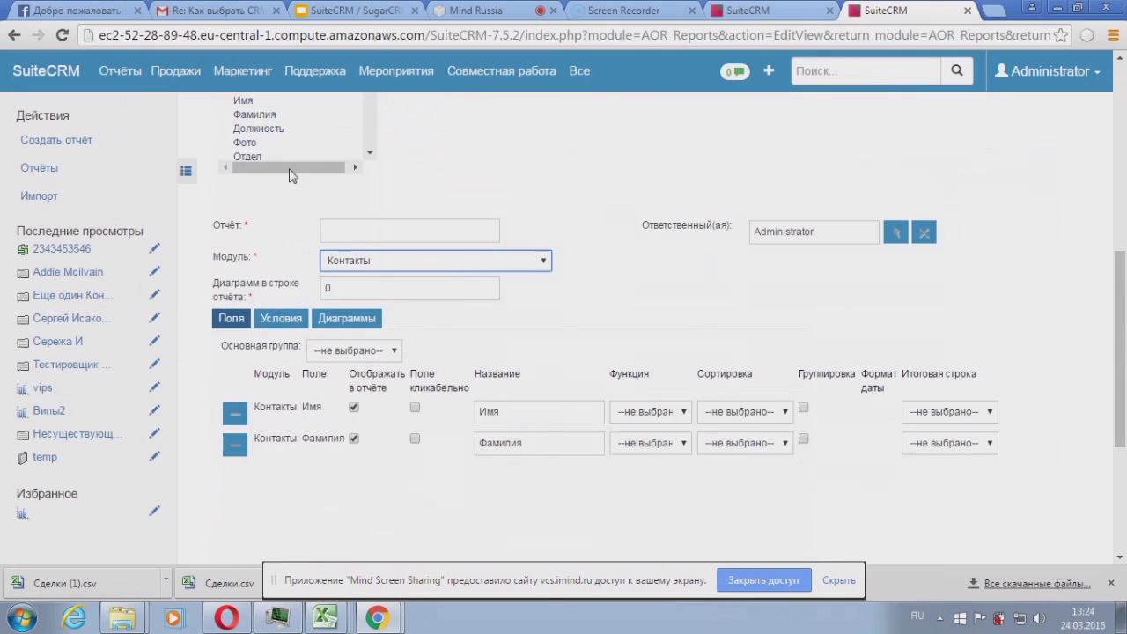
drag(1123, 317, 1120, 167)
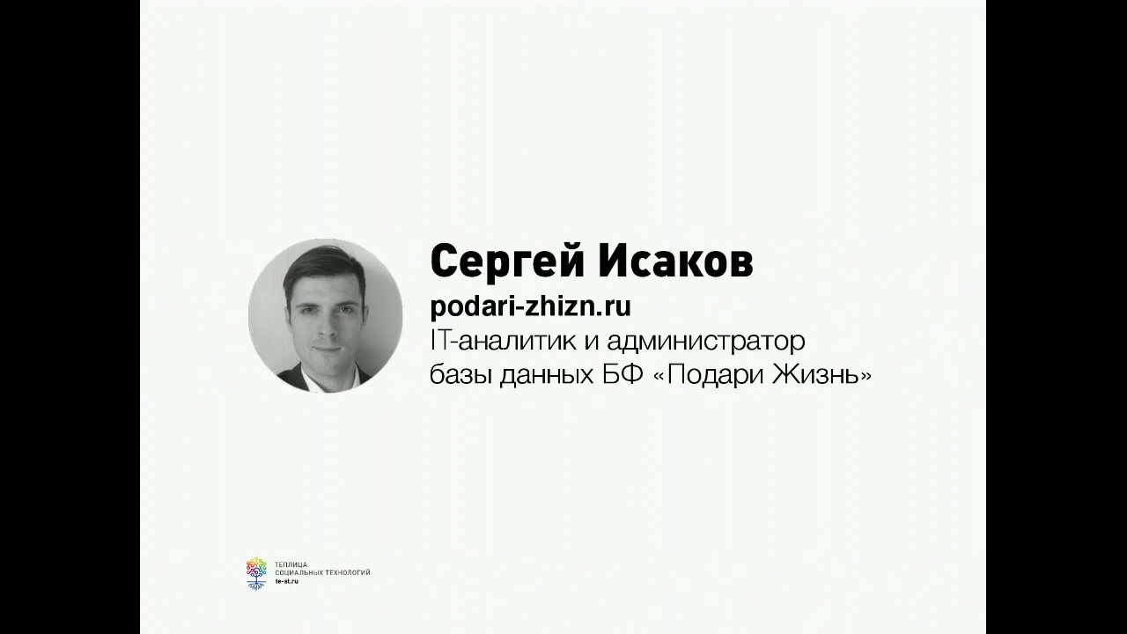
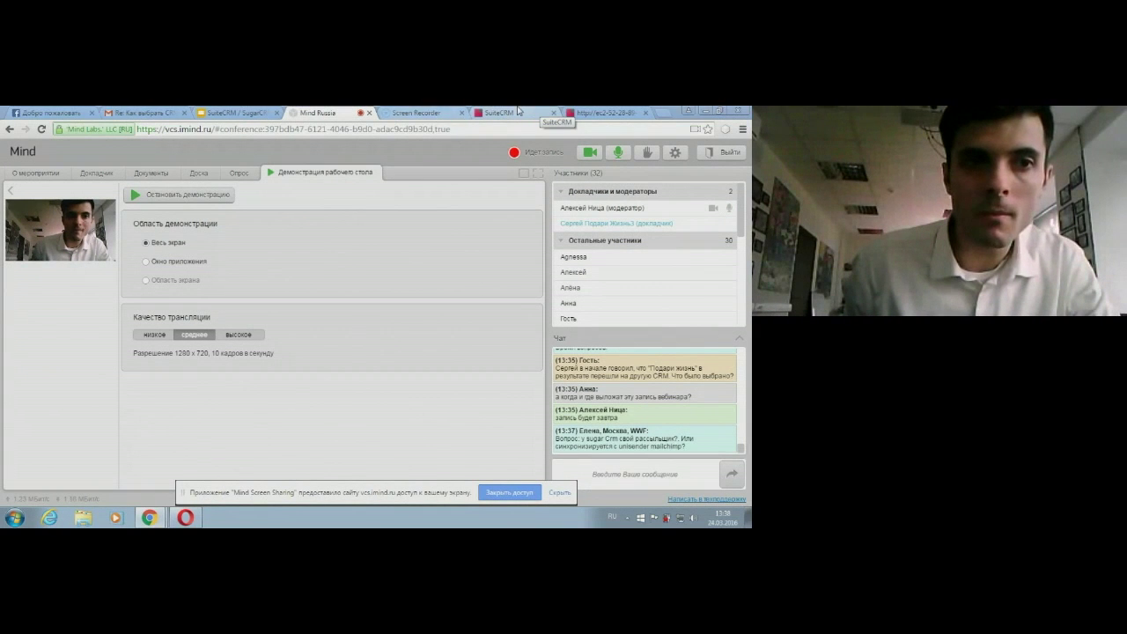
Step: Switch to the SuiteCRM tab and open the administrator's profile page
click(518, 111)
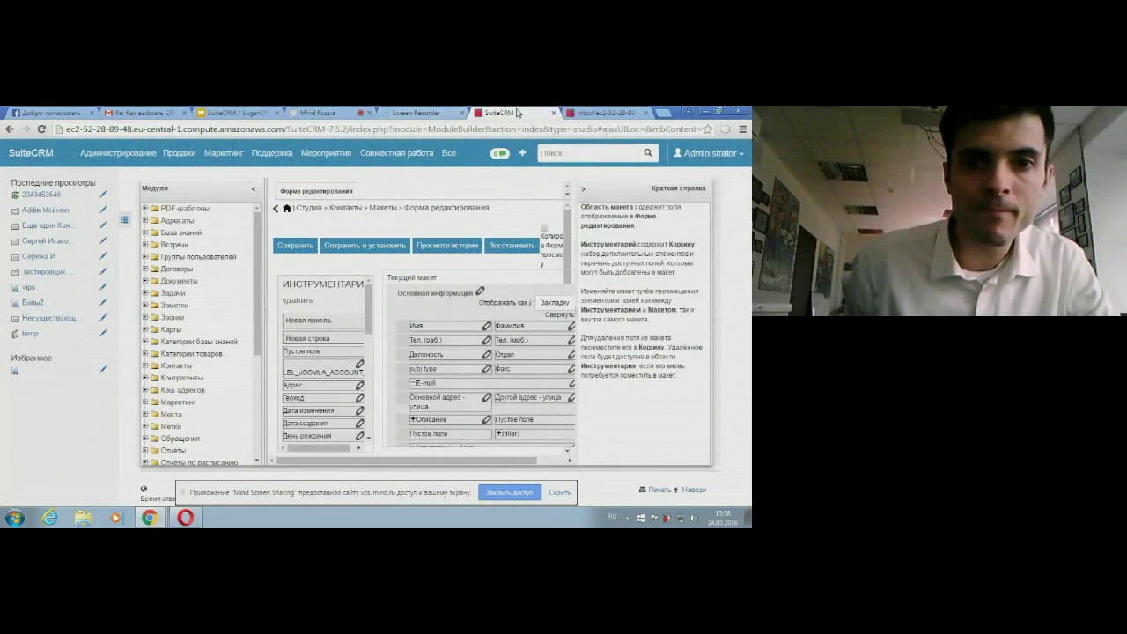
click(707, 153)
click(701, 204)
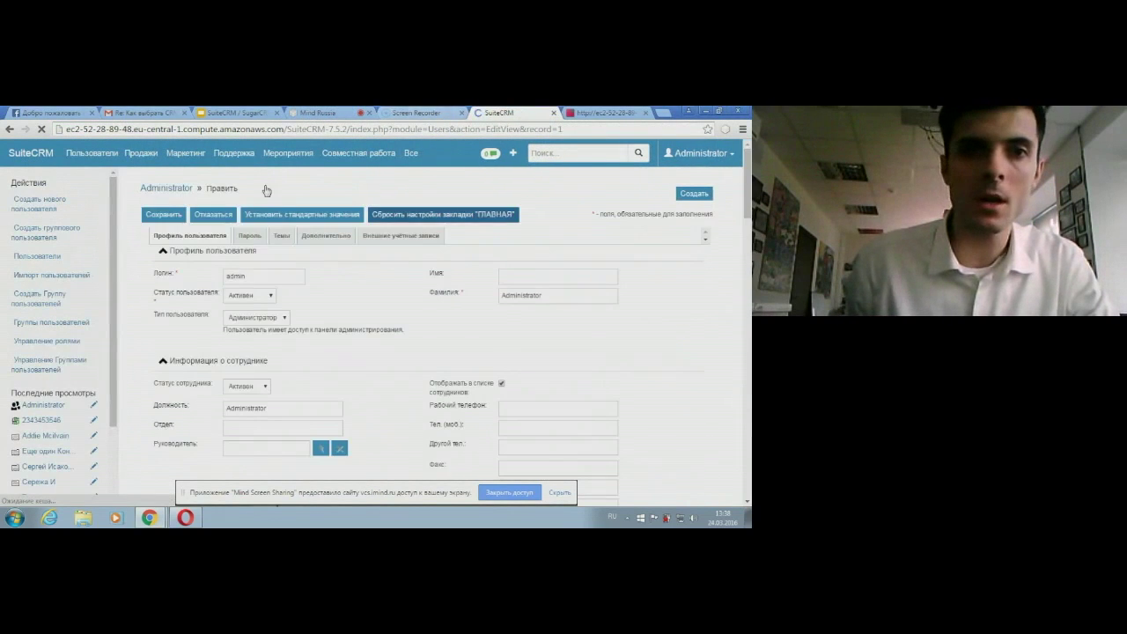
Step: Open the saved Reports list and start a new report
mouse_move(167, 155)
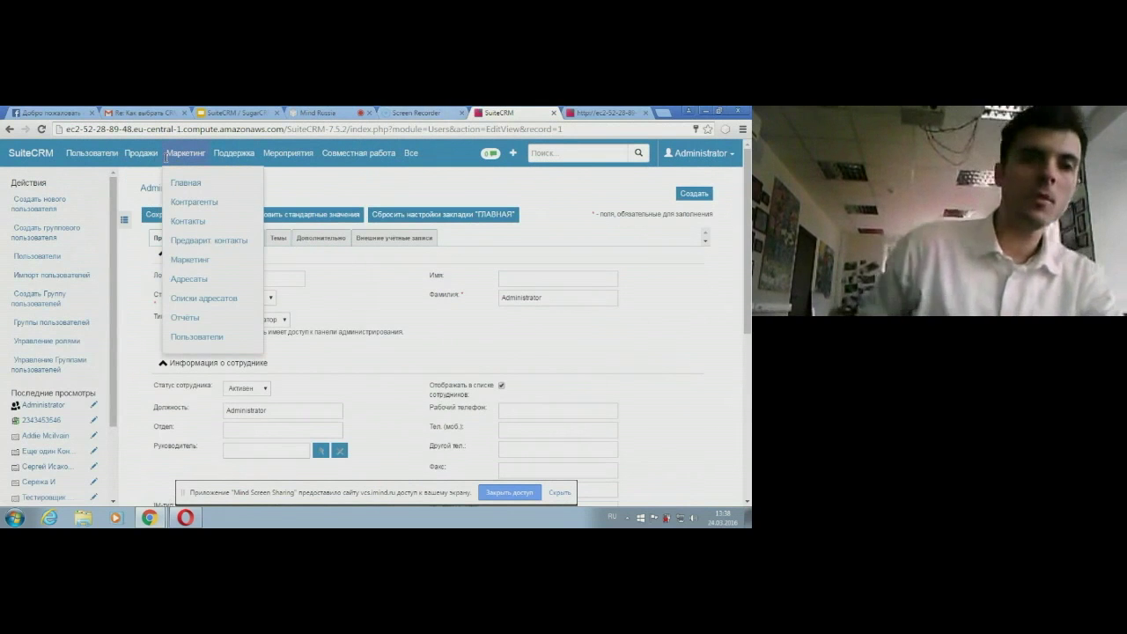
click(196, 318)
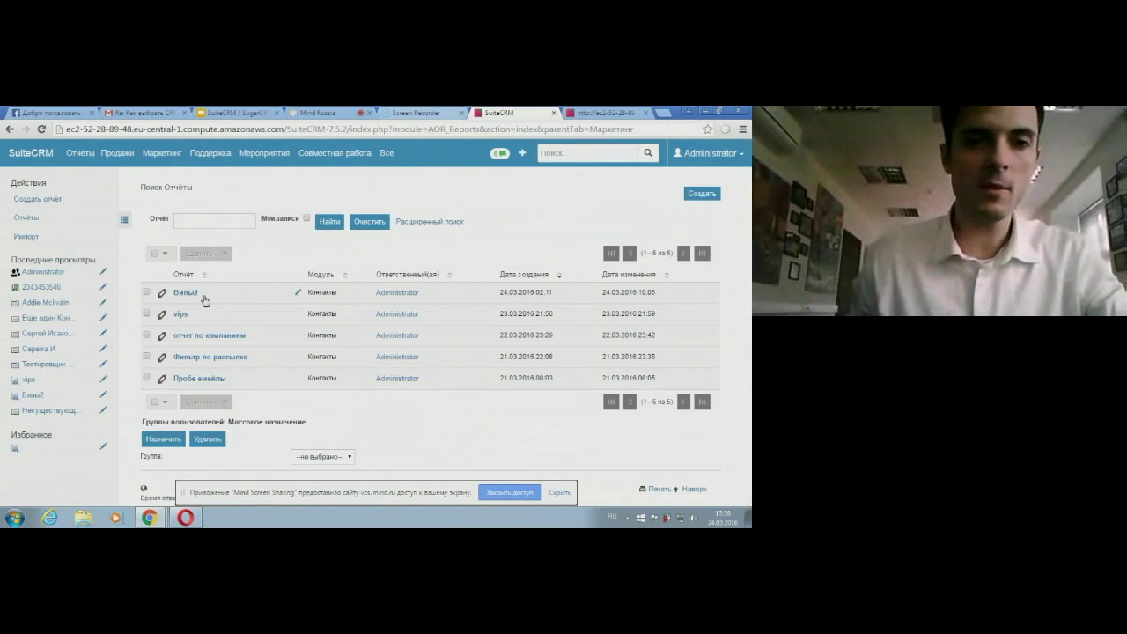
click(702, 196)
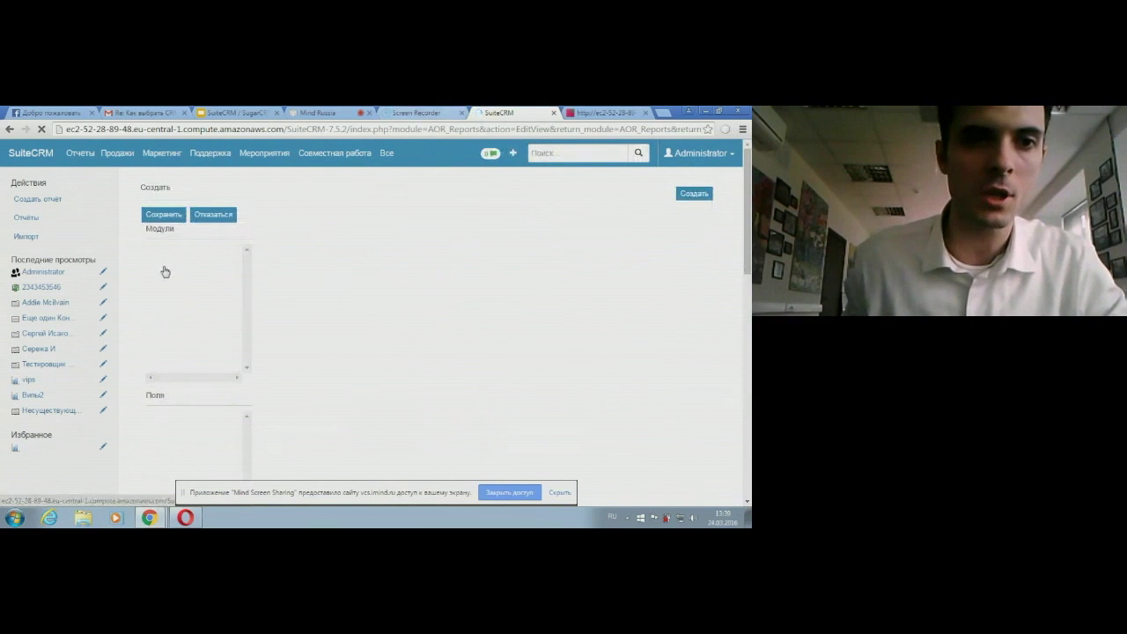
Step: Set the new report's module to Контакты
scroll(177, 279, down, 3)
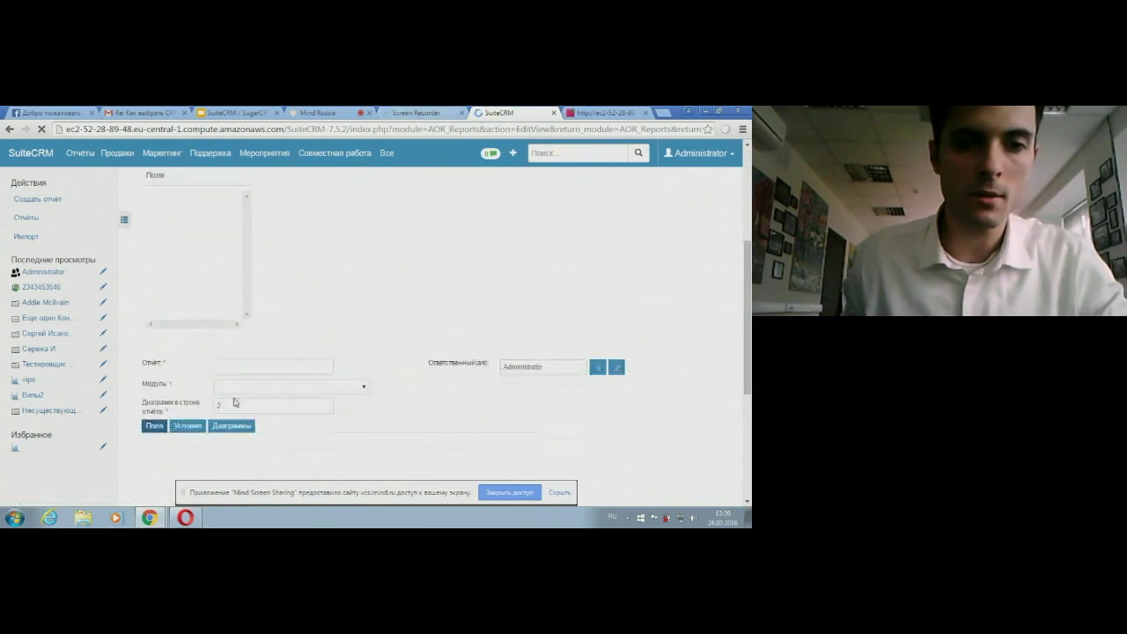
click(235, 403)
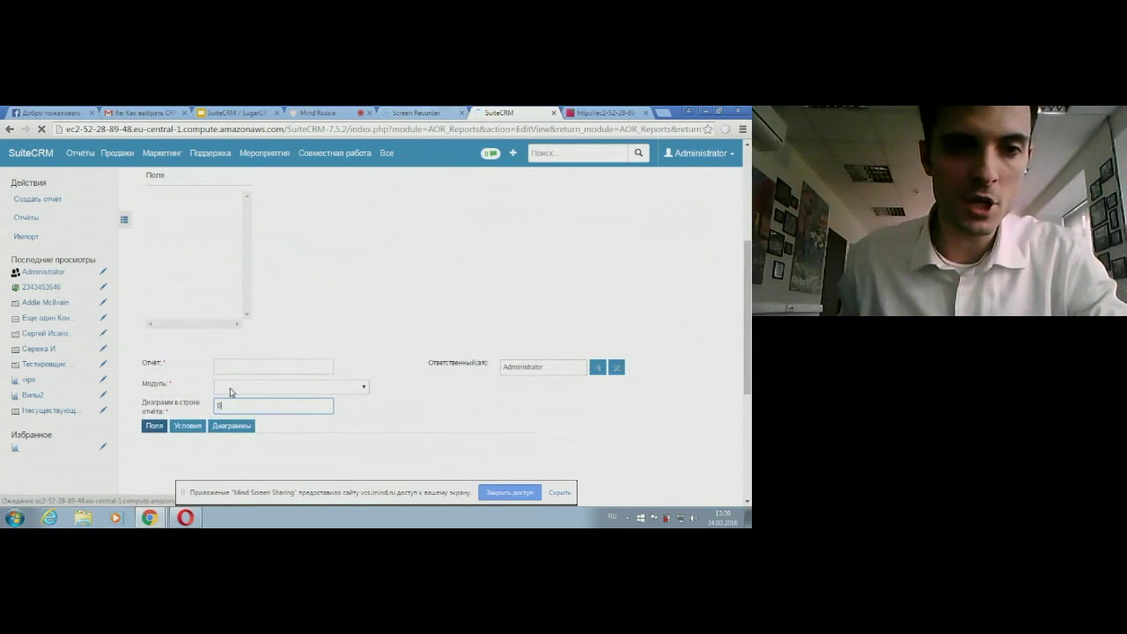
click(230, 392)
scroll(235, 306, down, 3)
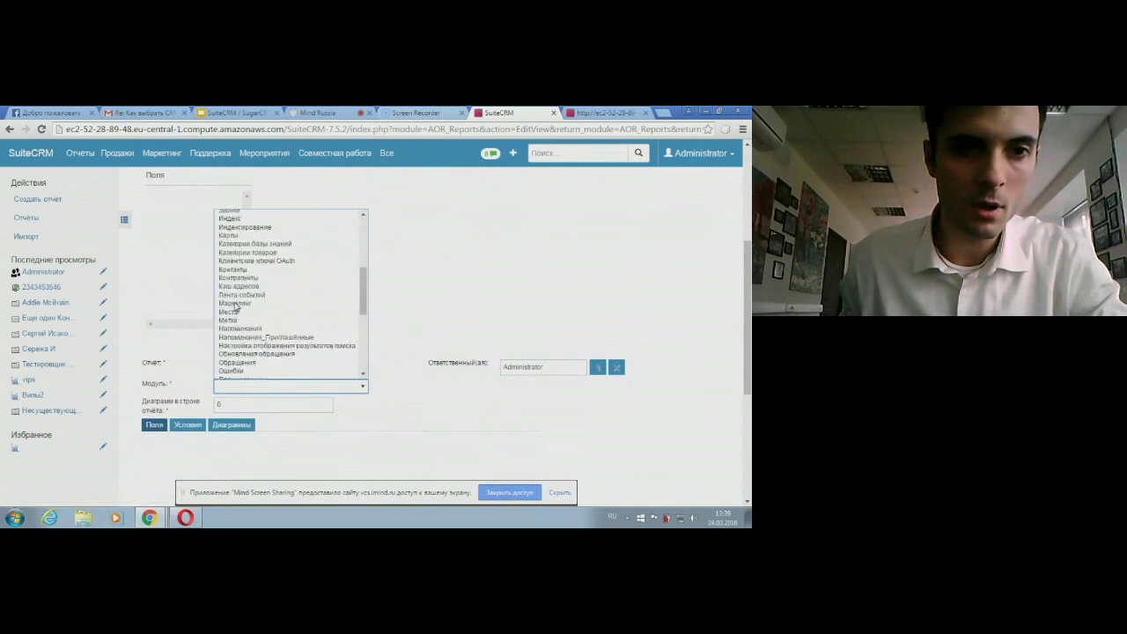
scroll(236, 305, down, 5)
scroll(239, 305, up, 8)
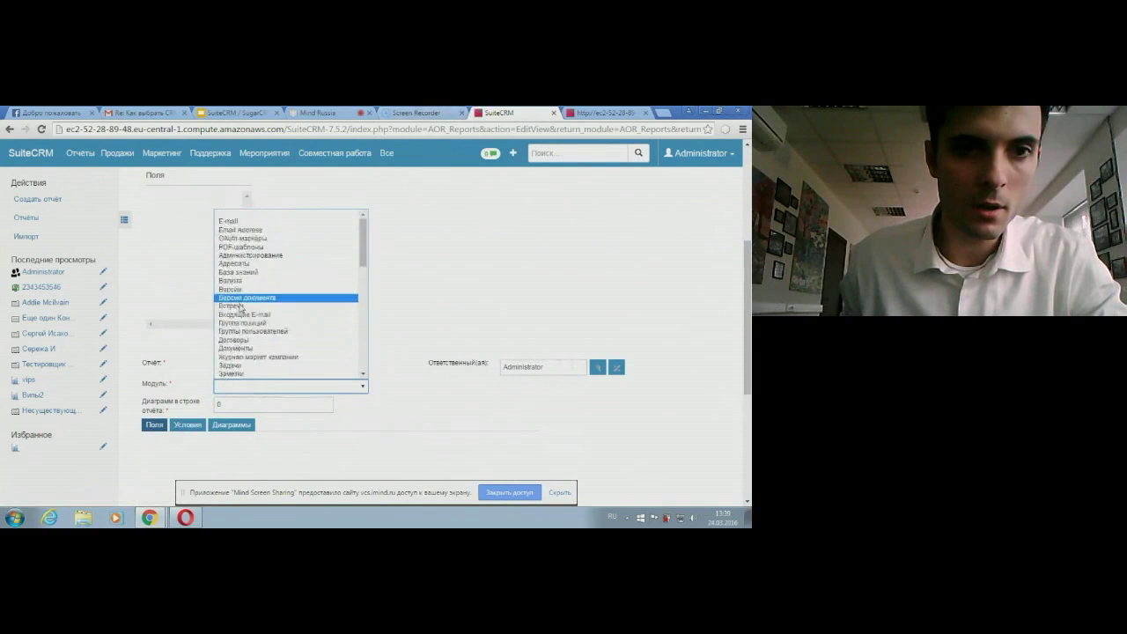
scroll(359, 260, down, 3)
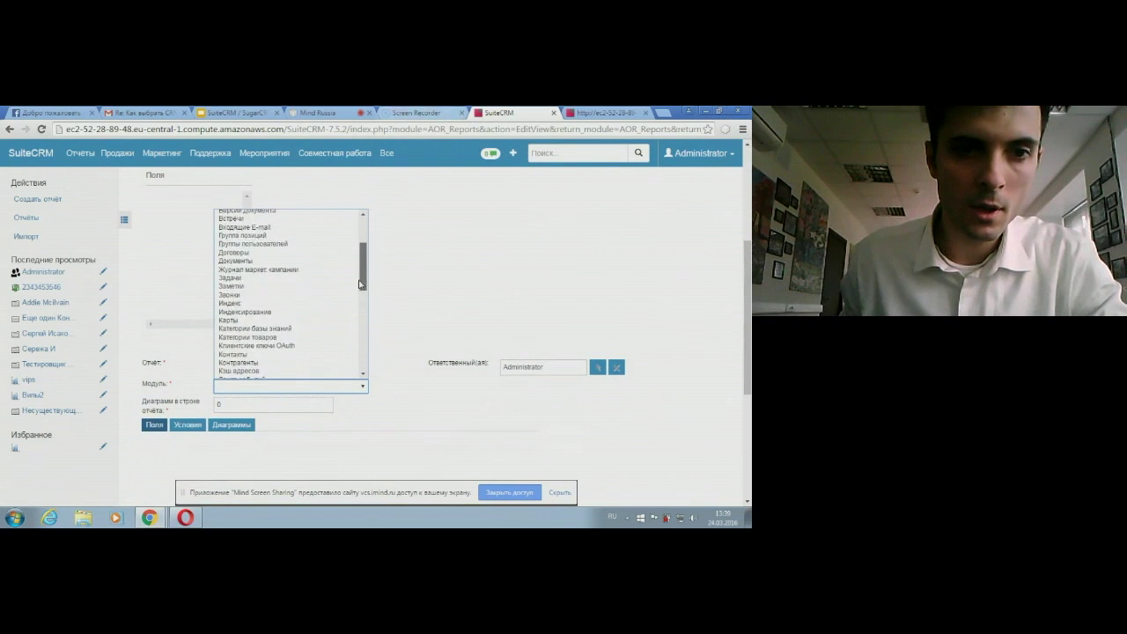
click(249, 356)
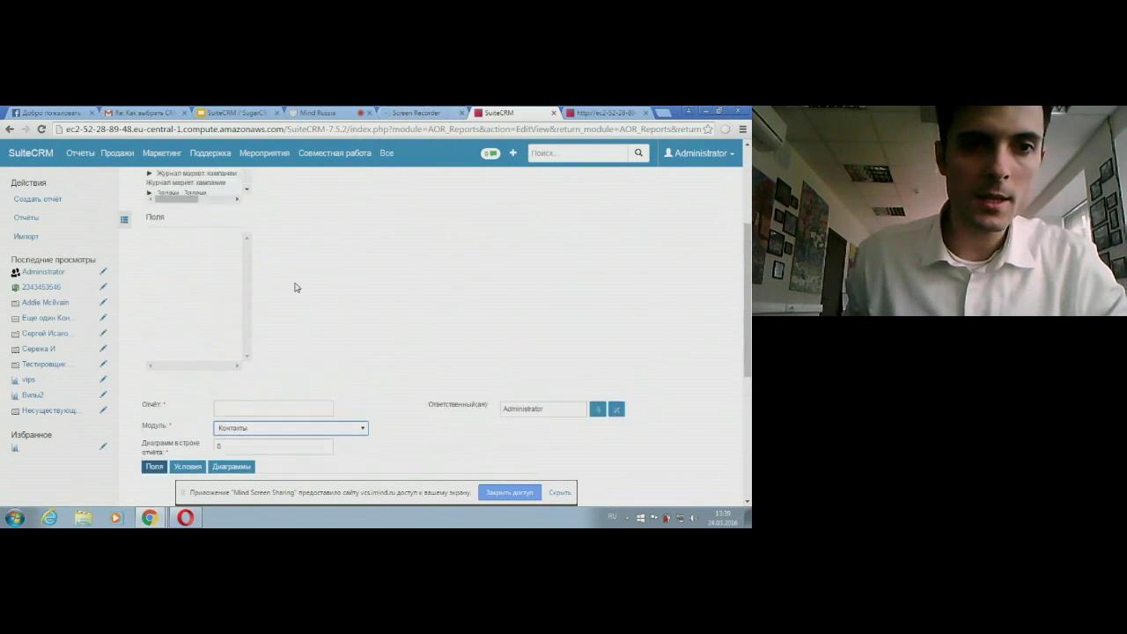
Step: Add the Фамилия and Имя fields as the report's columns
scroll(177, 289, down, 2)
drag(167, 236, 267, 428)
drag(162, 224, 227, 470)
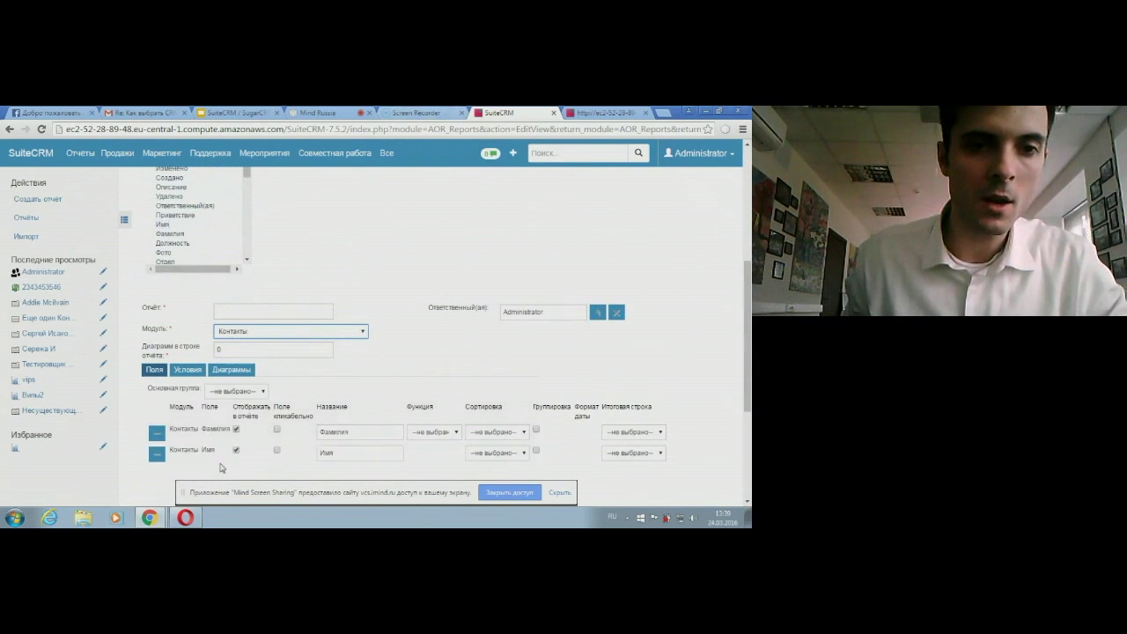
click(188, 371)
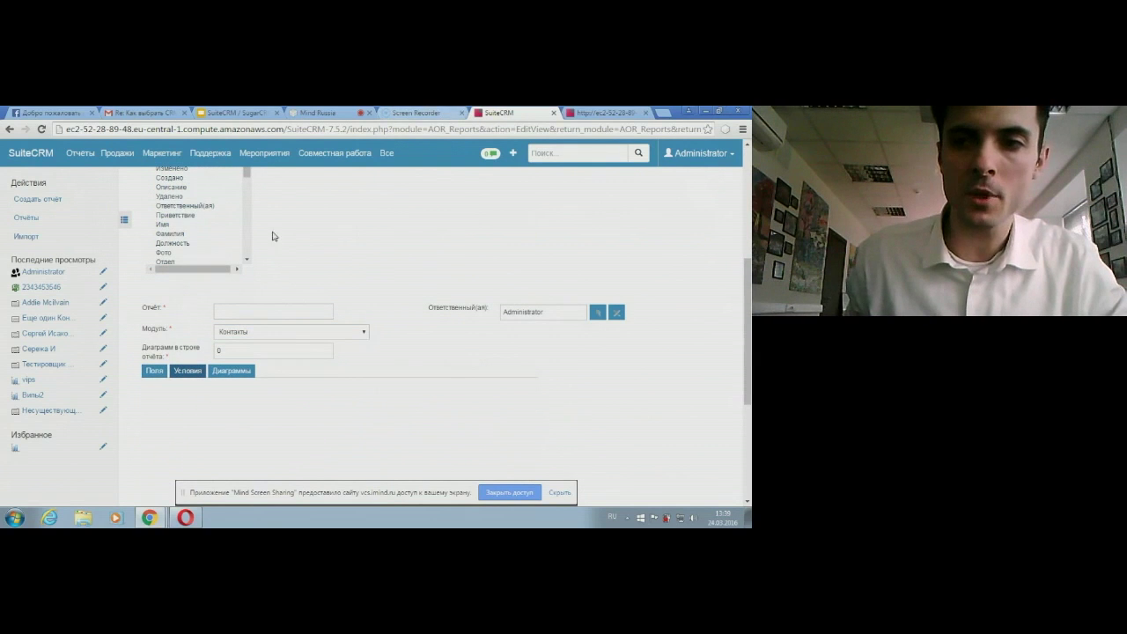
drag(745, 334, 747, 224)
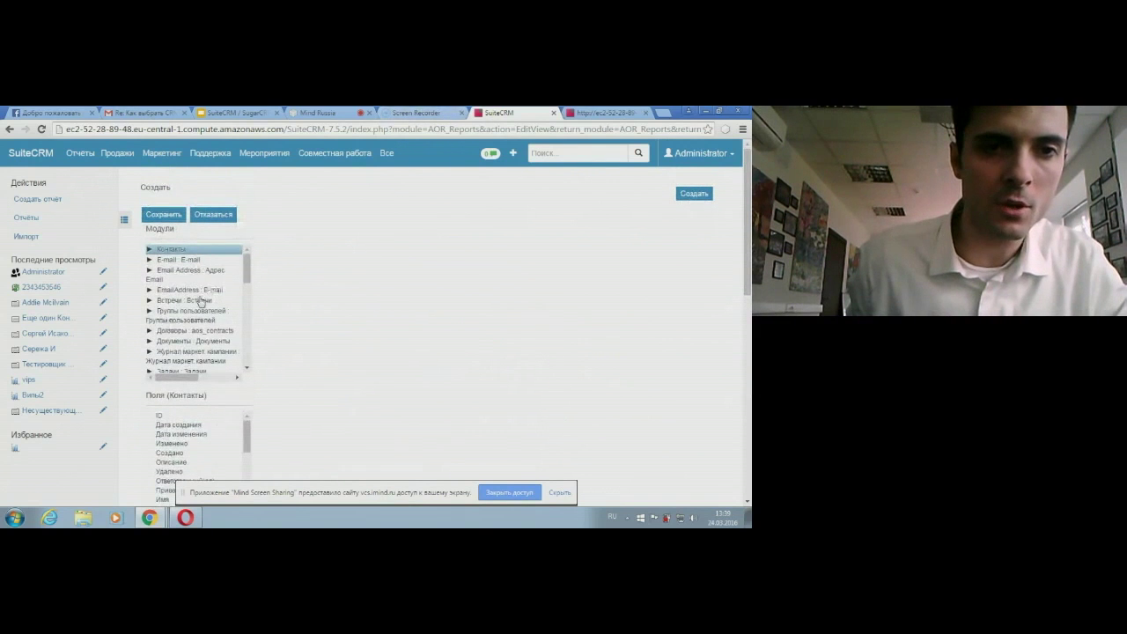
Step: Add a condition on the related deals' Сумма сделки field
drag(249, 273, 305, 364)
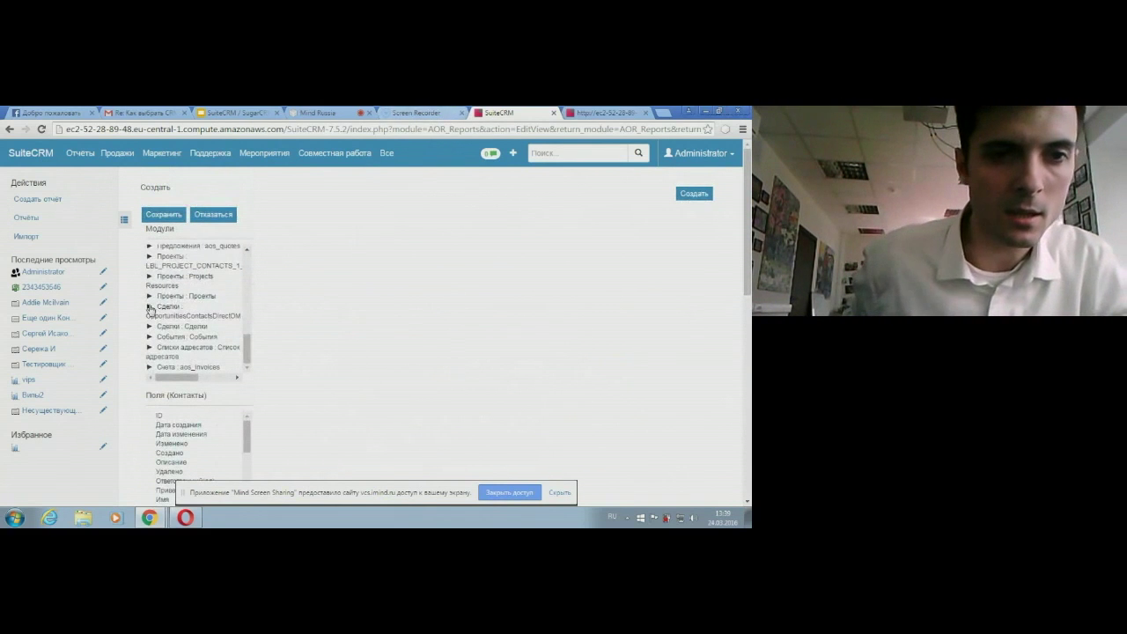
click(150, 308)
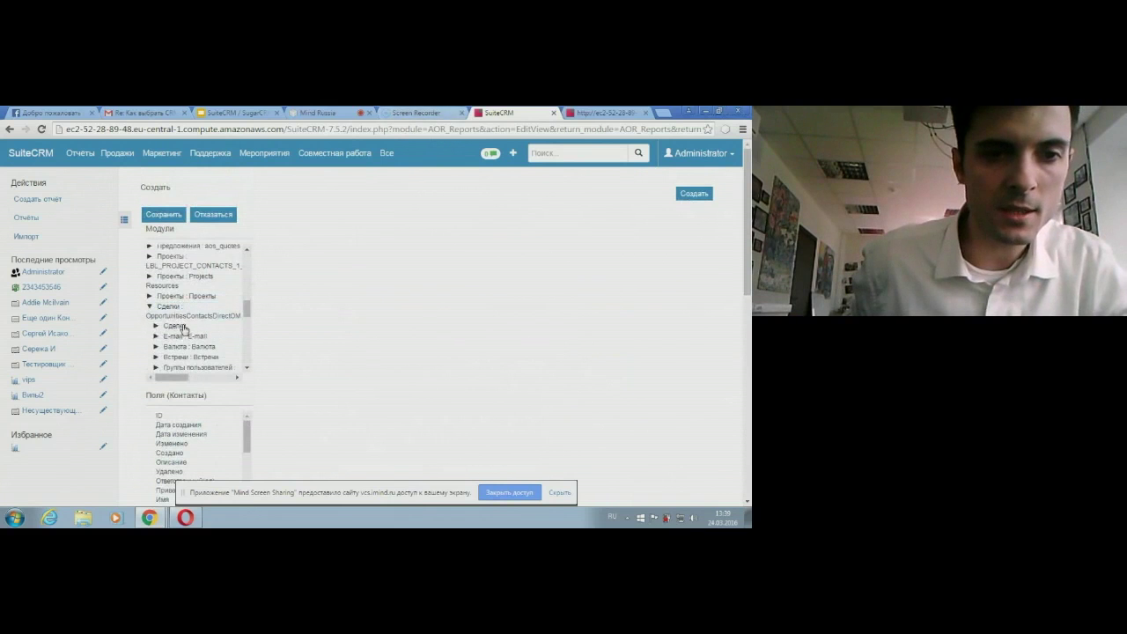
click(182, 327)
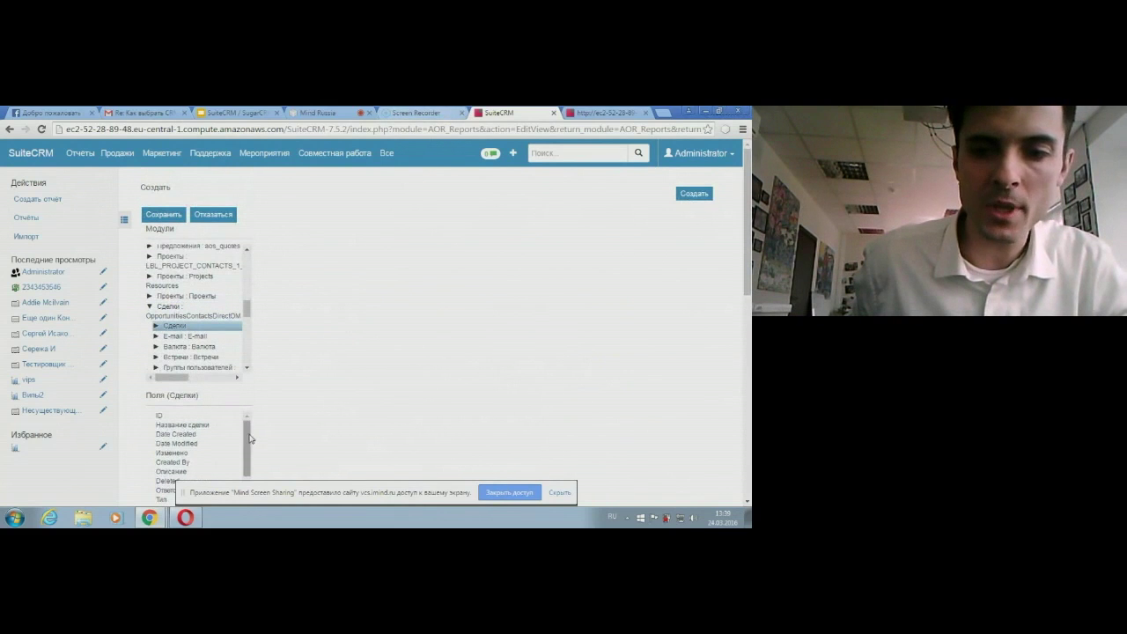
scroll(248, 416, down, 2)
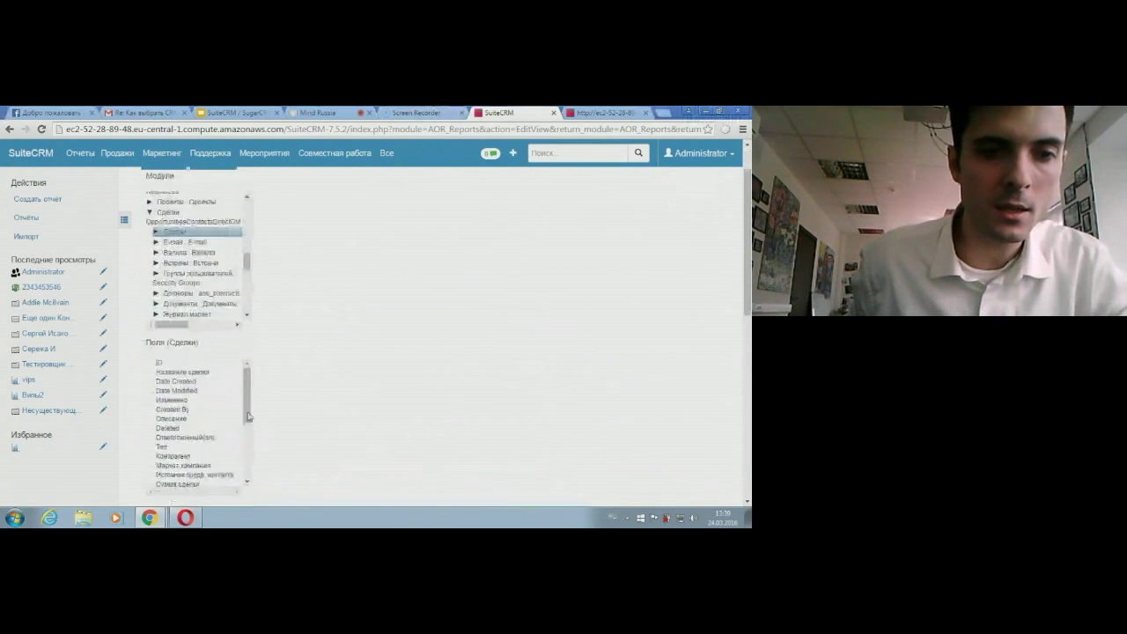
scroll(248, 415, down, 3)
scroll(192, 377, up, 1)
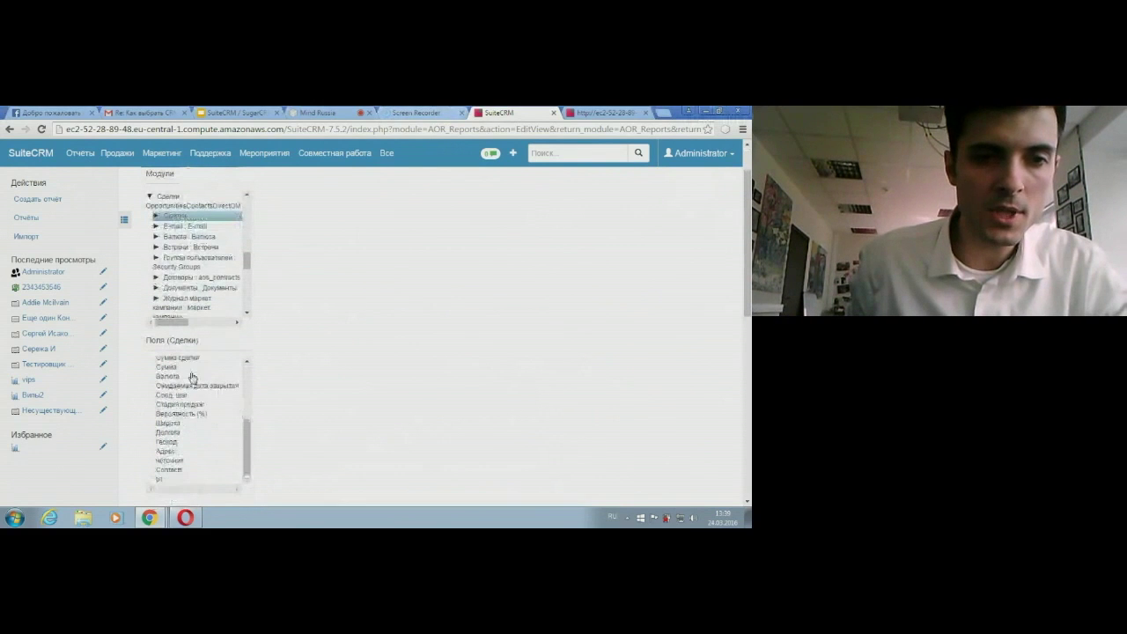
scroll(432, 334, down, 2)
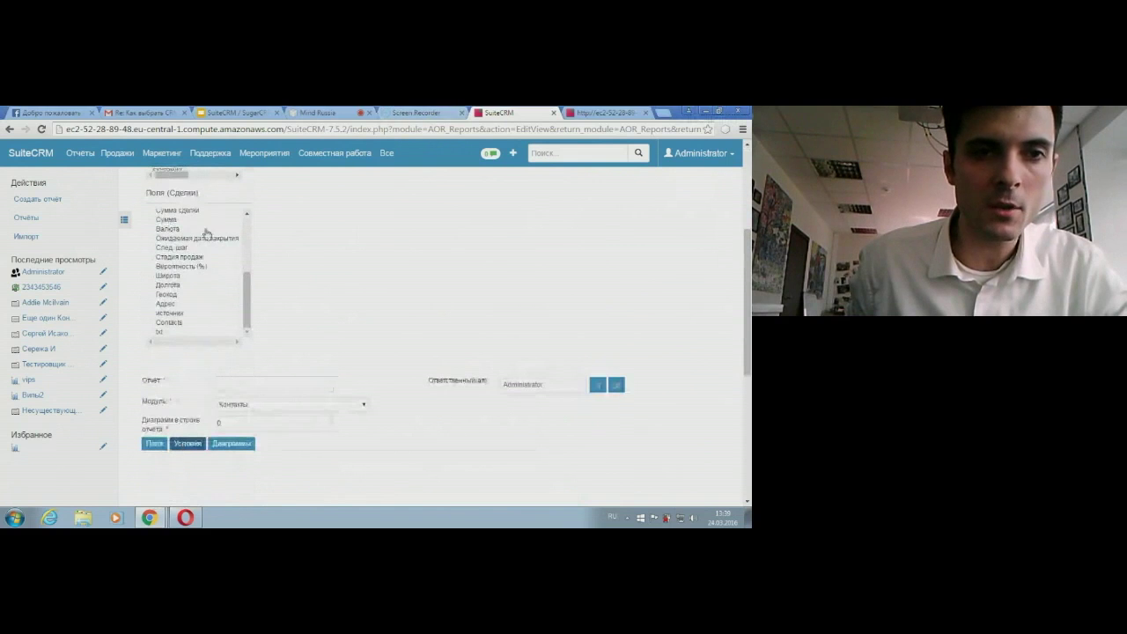
drag(177, 211, 449, 481)
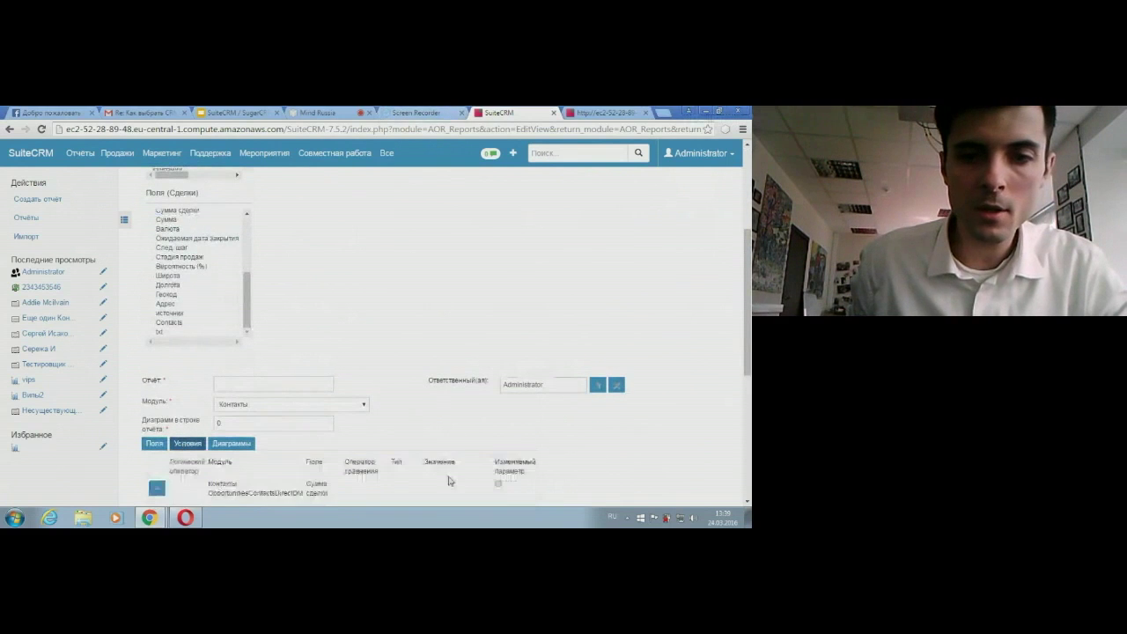
Step: Set the condition to Больше 2000 and try saving the report
scroll(420, 450, down, 2)
click(387, 377)
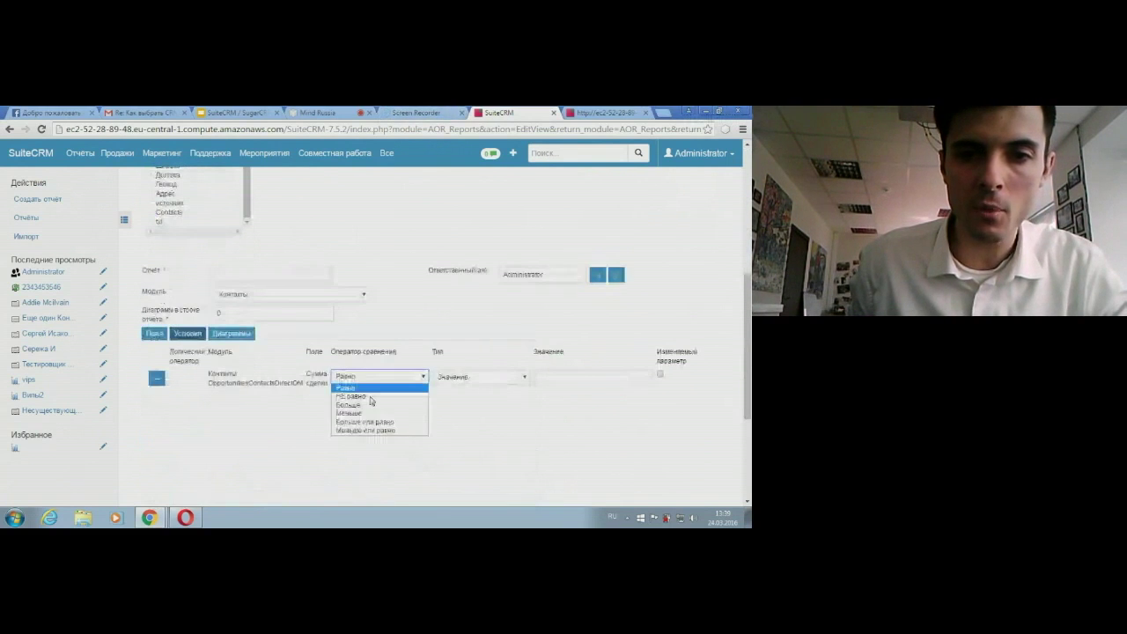
click(366, 401)
click(546, 377)
text(200)
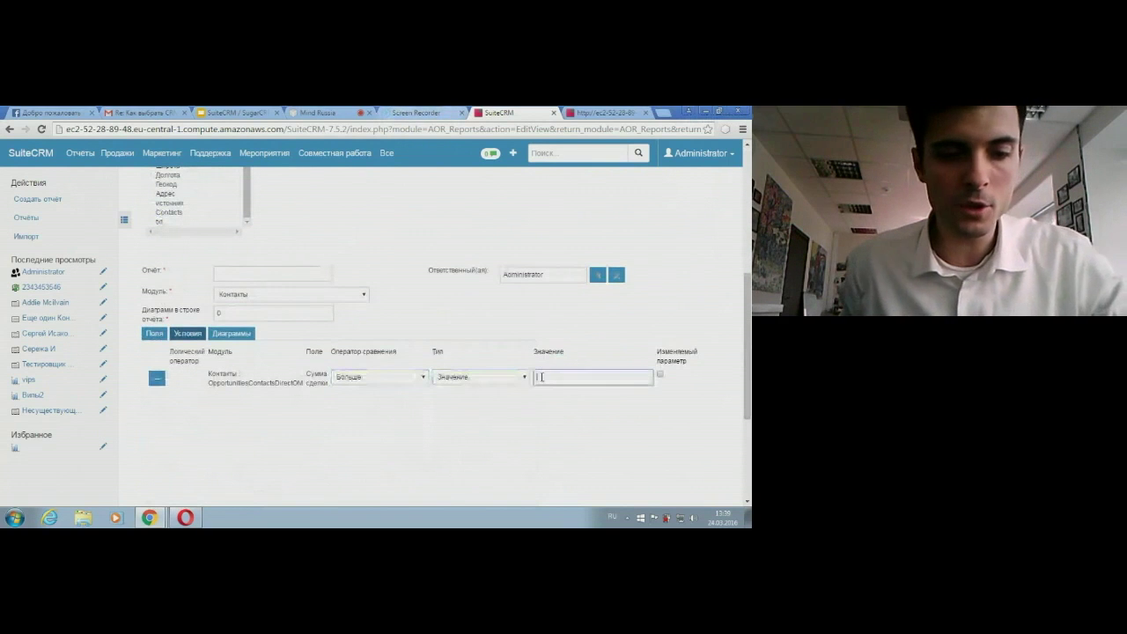
text(0)
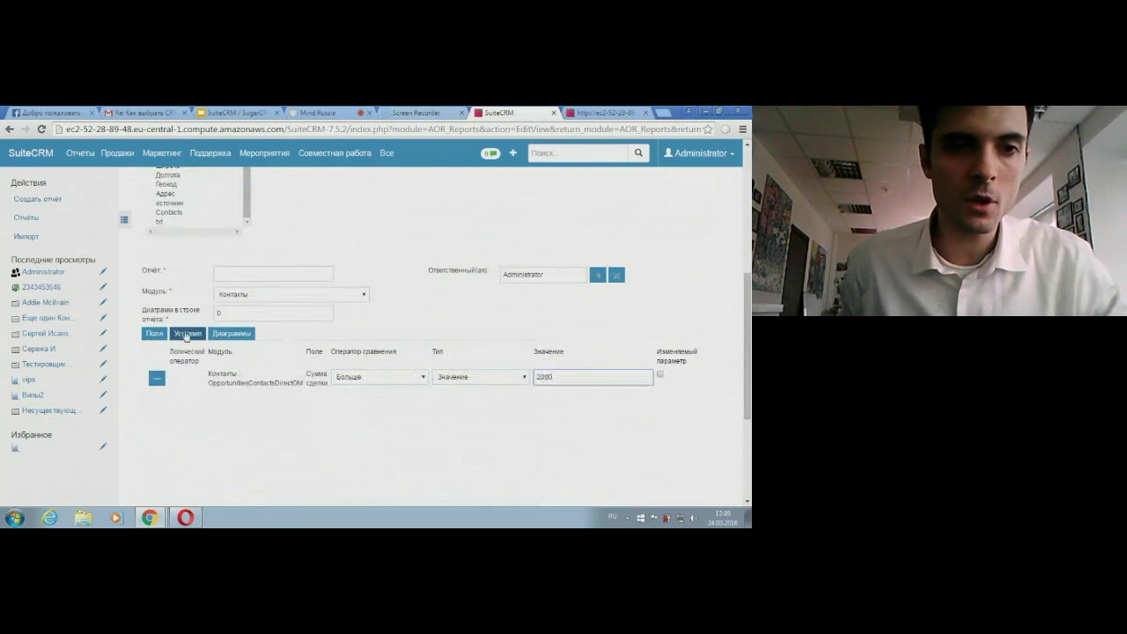
scroll(185, 352, down, 4)
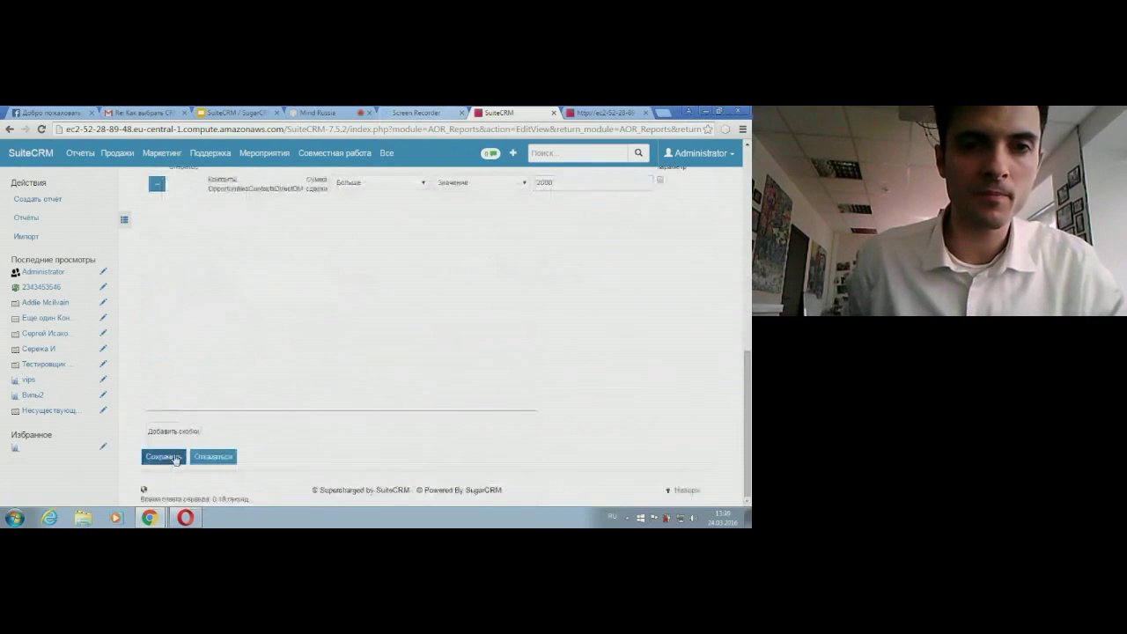
click(157, 456)
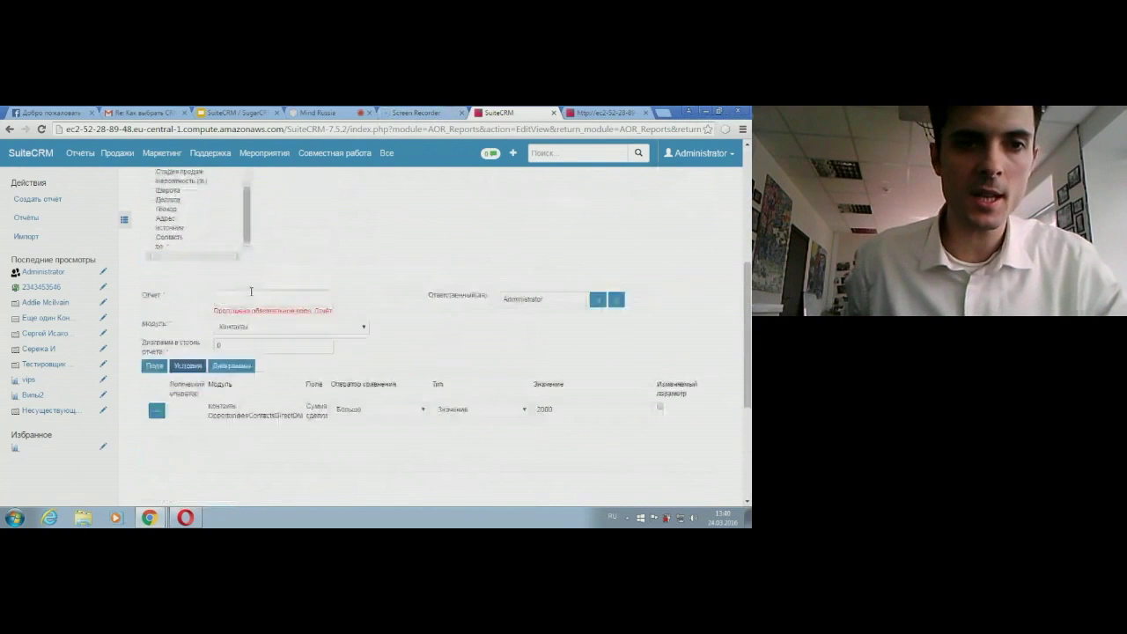
Step: Name the report tepl vips and save it with the deal amount condition
click(250, 296)
text(суддынье)
key(BackSpace)
key(BackSpace)
key(BackSpace)
key(BackSpace)
key(BackSpace)
key(BackSpace)
key(BackSpace)
key(BackSpace)
key(alt+shift)
text(te)
text(pl stat)
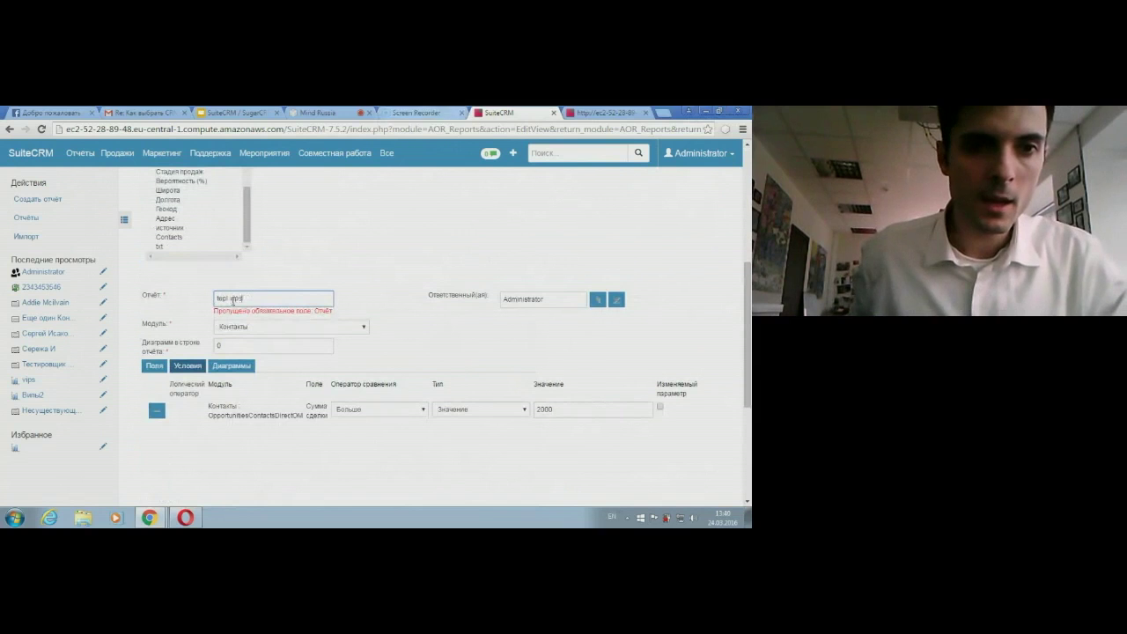
scroll(202, 352, down, 1)
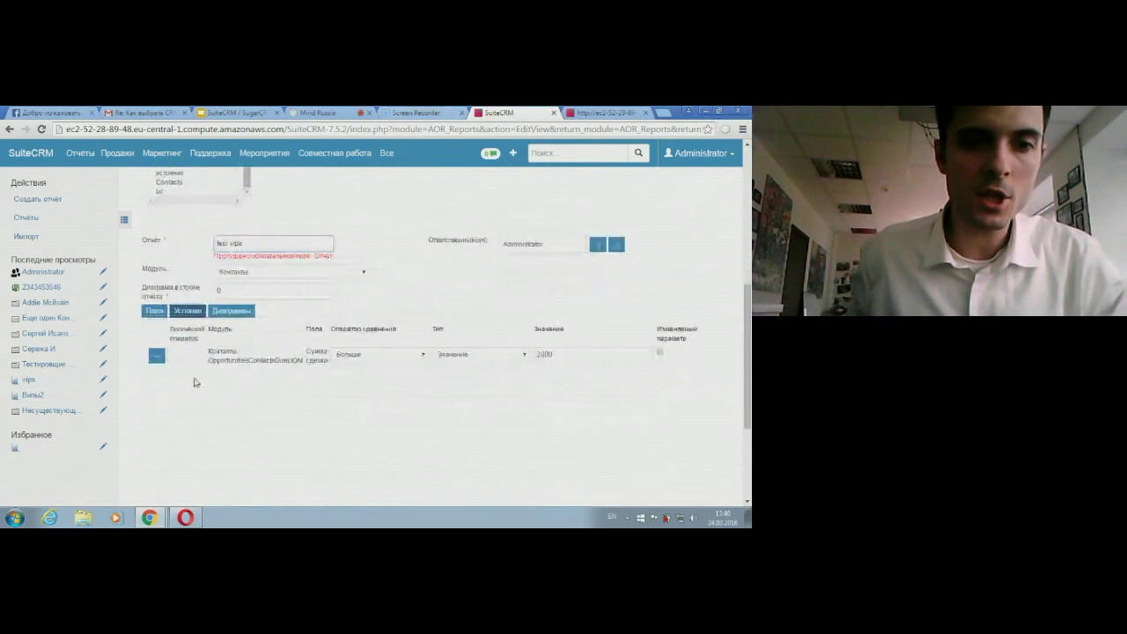
scroll(190, 414, down, 3)
click(175, 459)
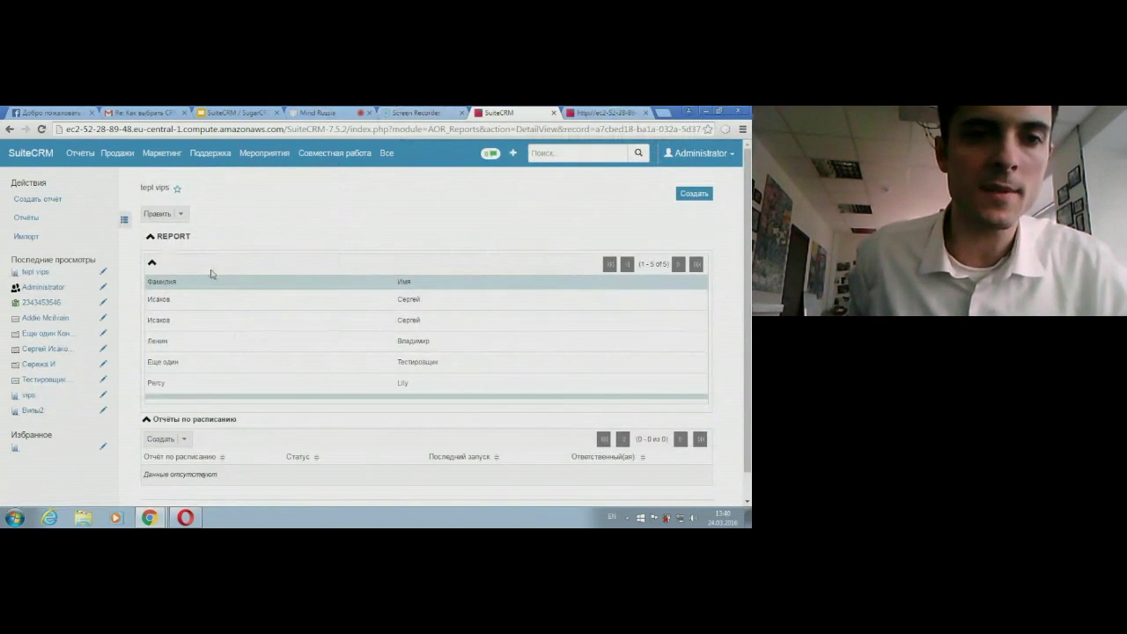
click(588, 114)
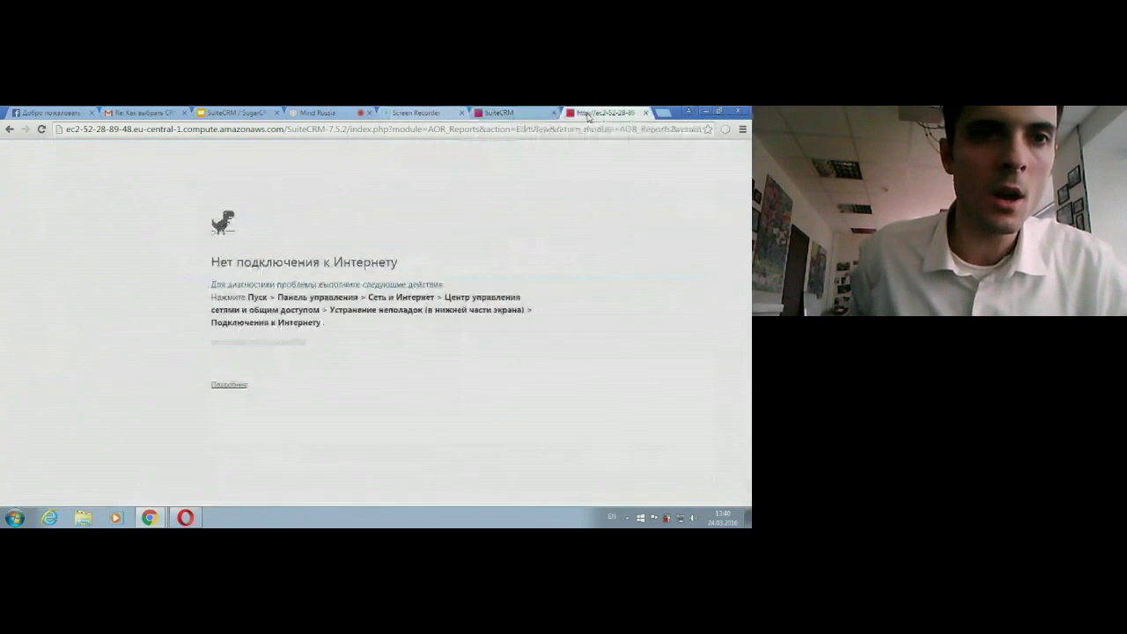
Step: Open Маркетинг > Списки адресатов in a new browser tab and switch to it
click(507, 113)
mouse_move(161, 153)
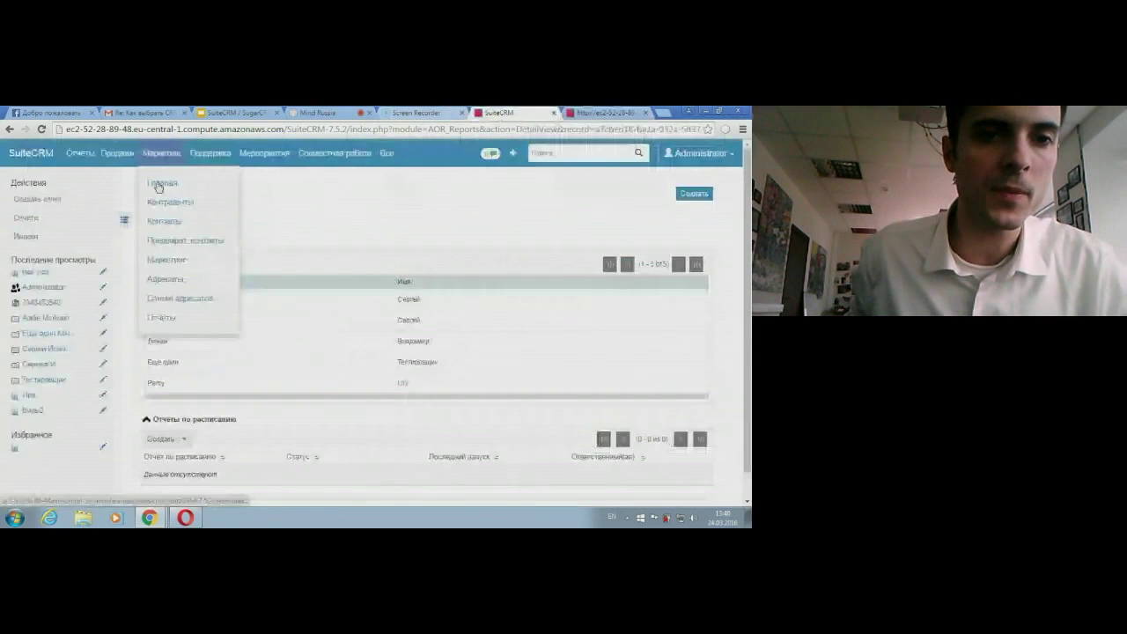
right_click(182, 301)
click(199, 302)
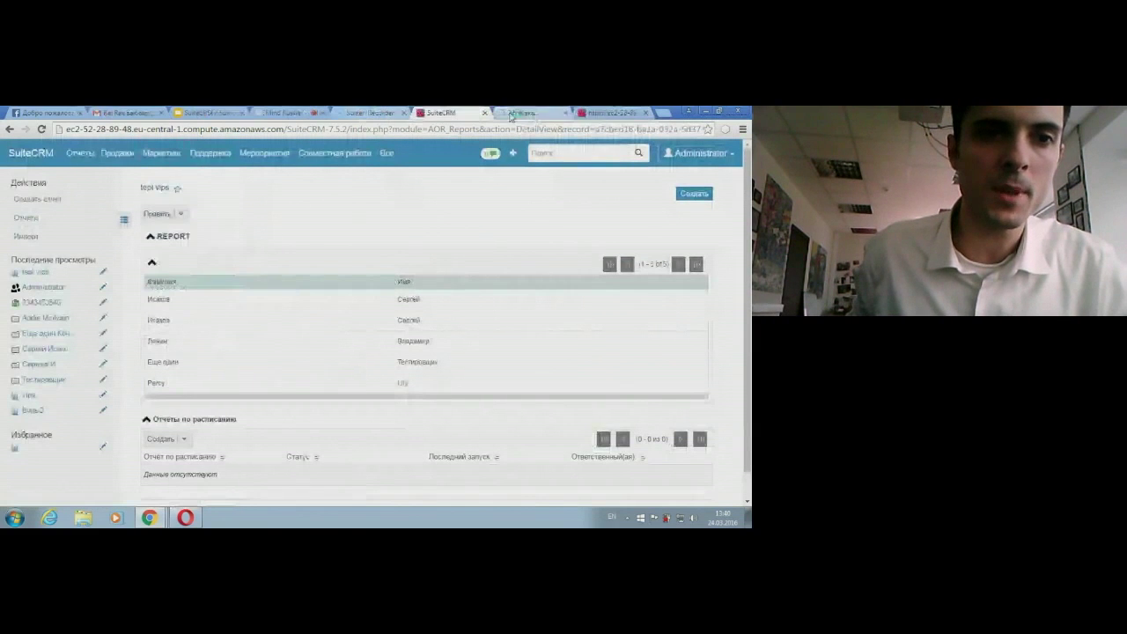
mouse_move(162, 152)
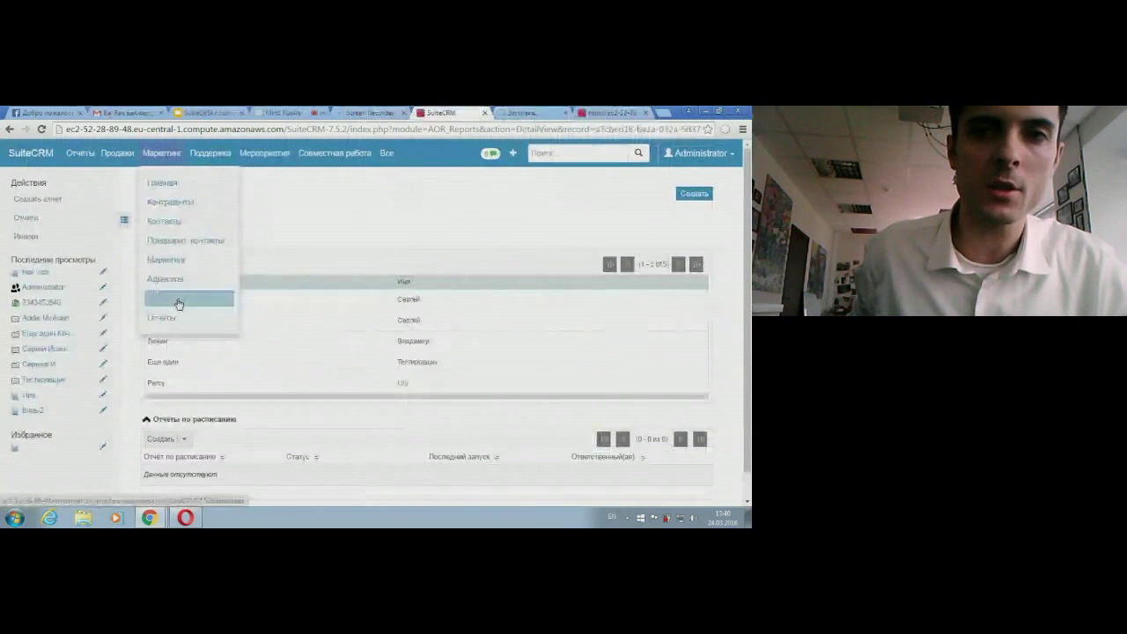
click(513, 114)
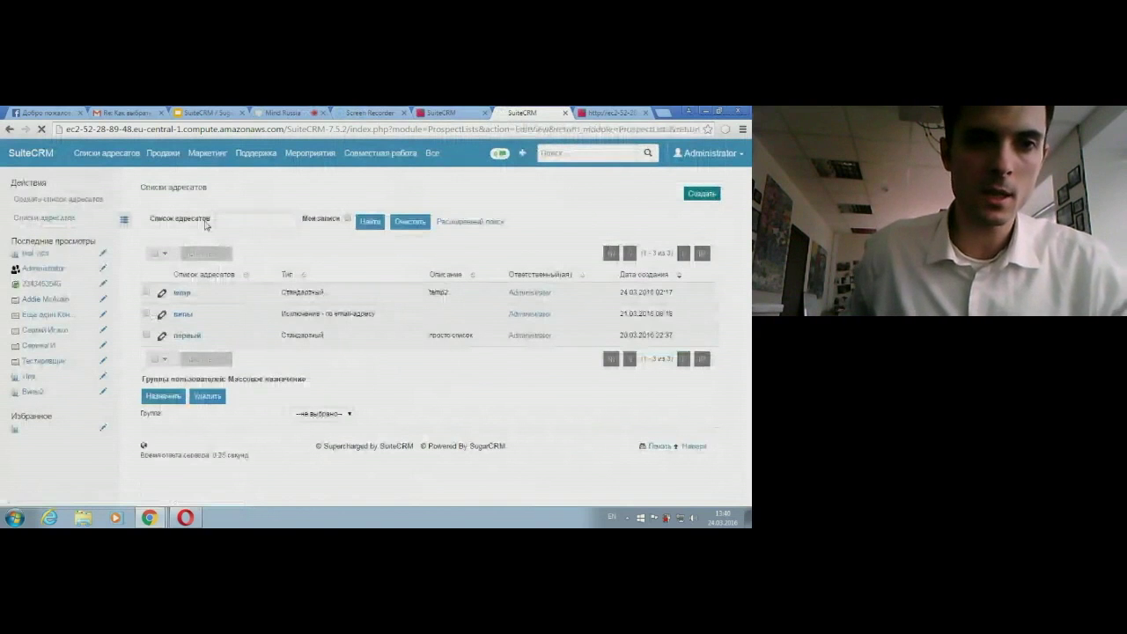
Step: Save a new target list named tepl test and choose to link existing contacts
text(tepl)
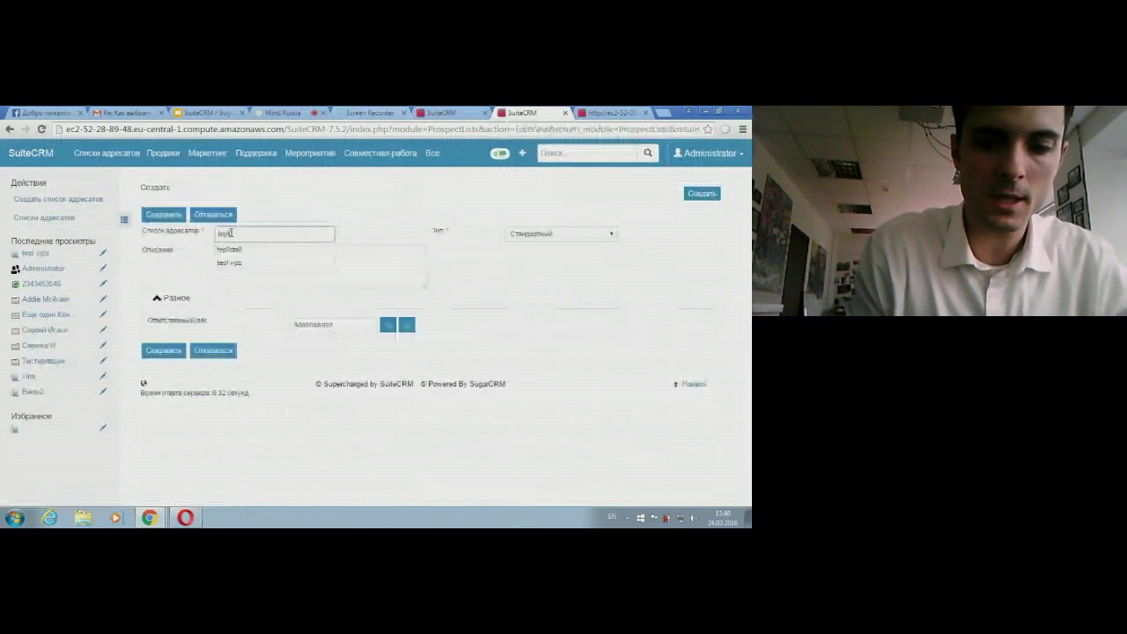
text( tes)
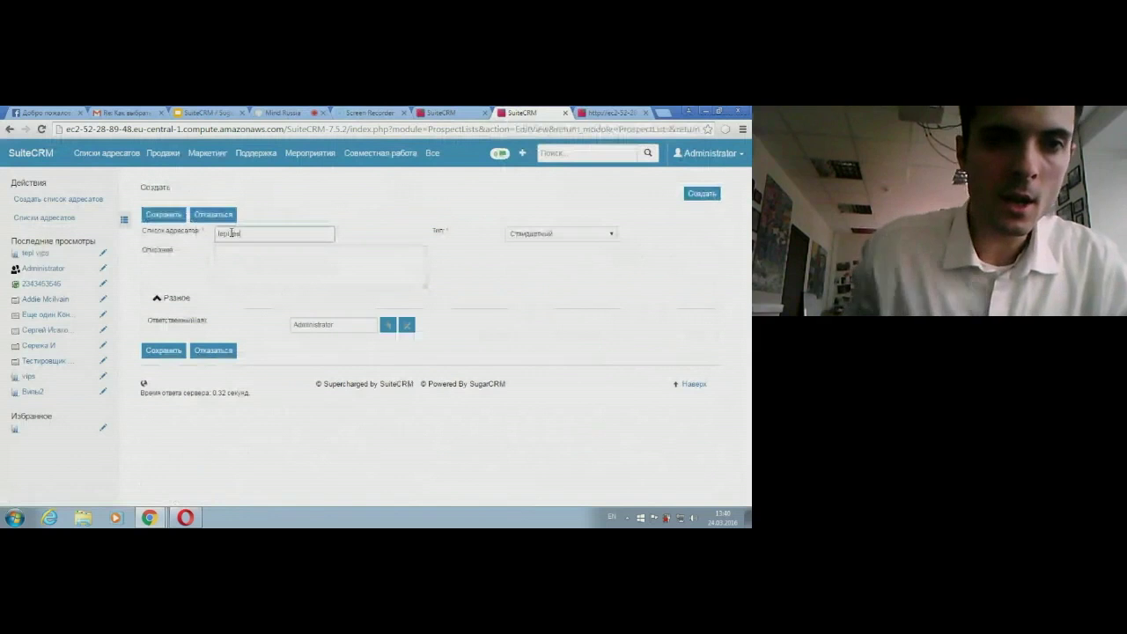
text(t)
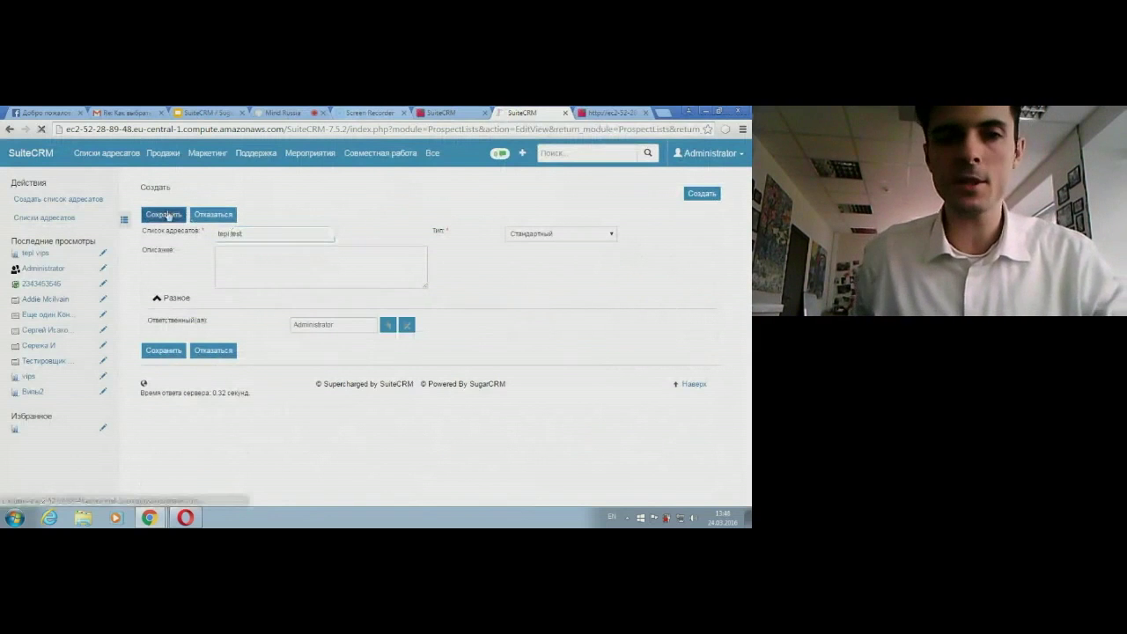
click(164, 215)
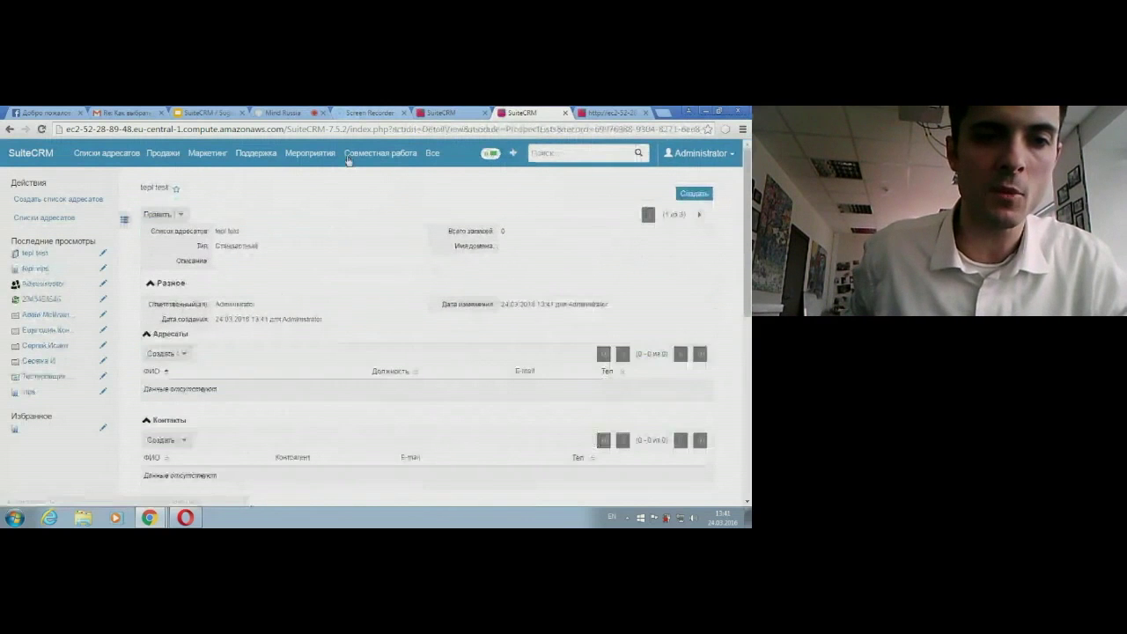
scroll(193, 408, down, 2)
click(183, 329)
click(177, 349)
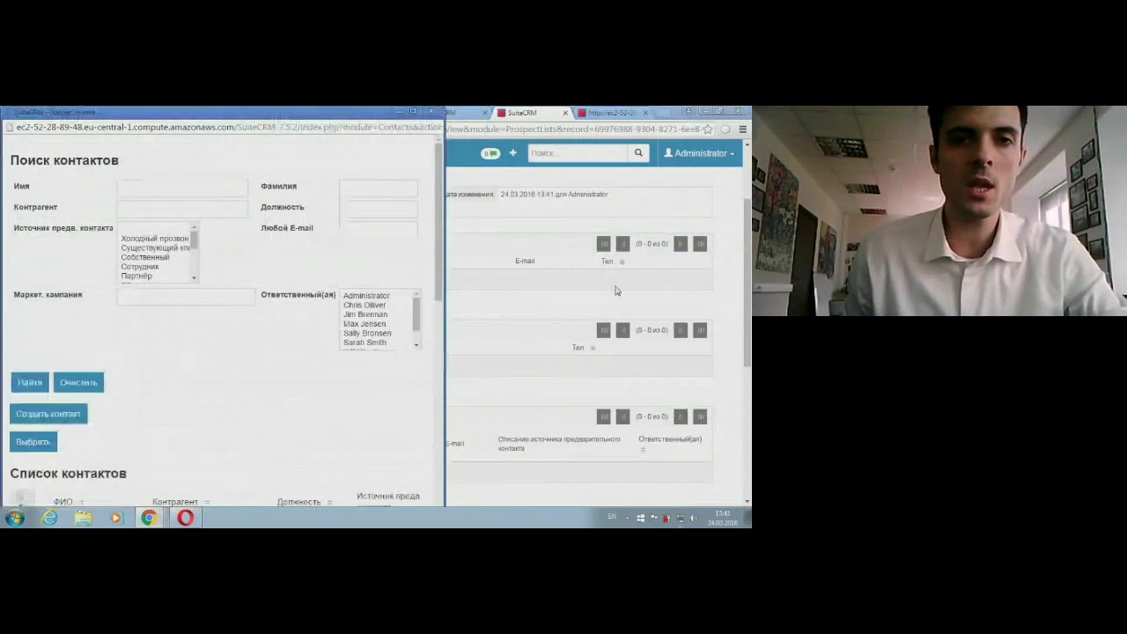
Step: Search contacts by surname 'т' and link Четвертый тест to the list
scroll(293, 189, down, 1)
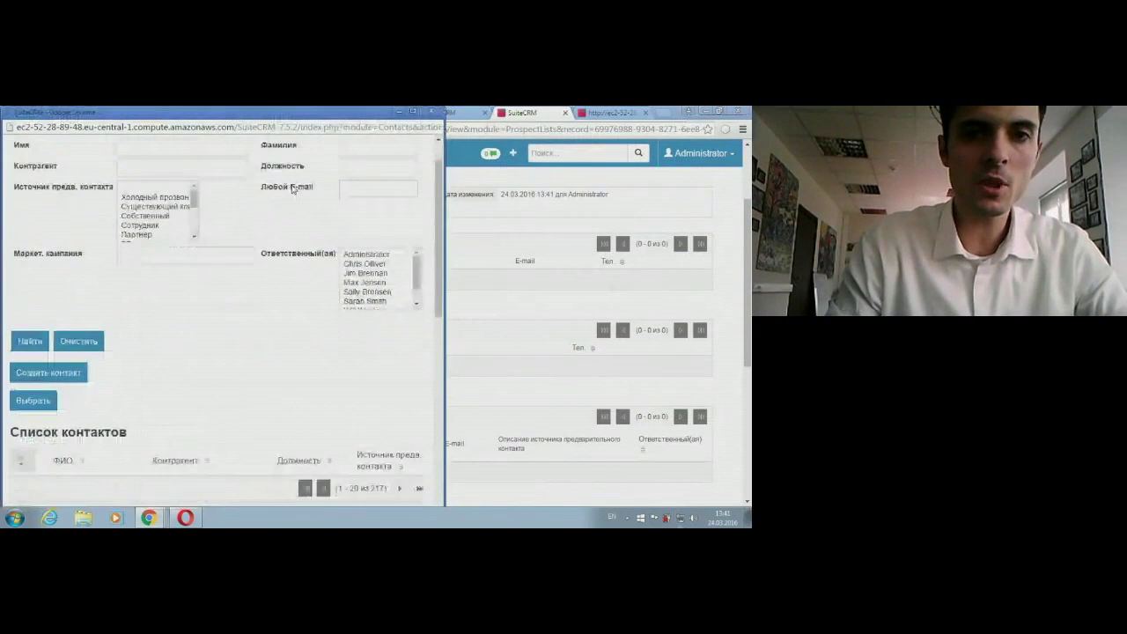
scroll(293, 189, up, 1)
click(378, 188)
text(т)
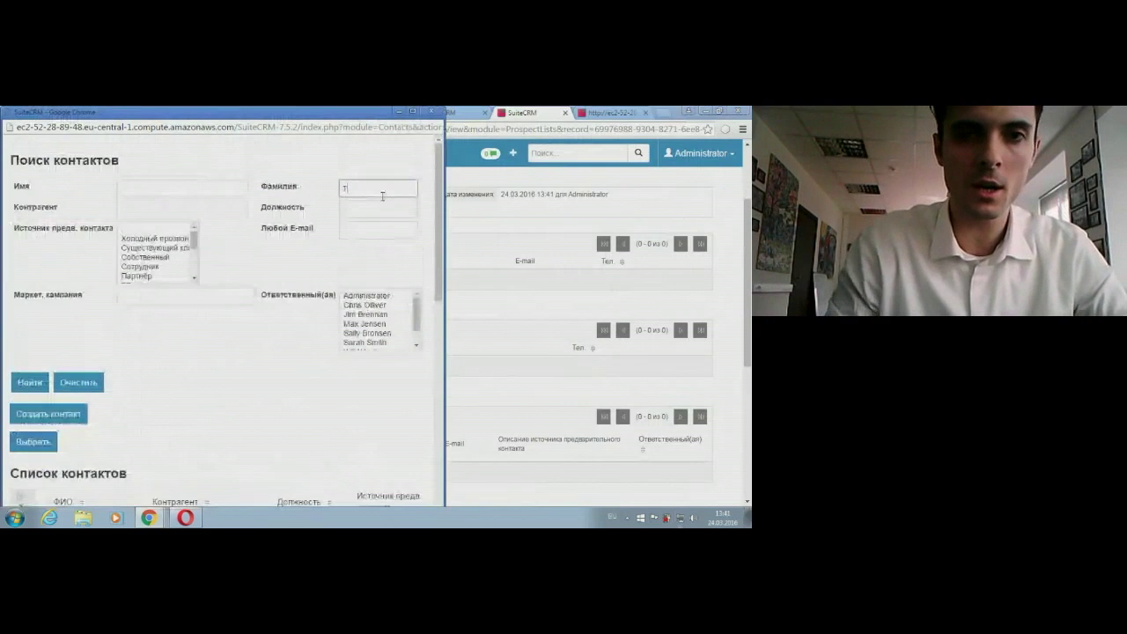
click(24, 388)
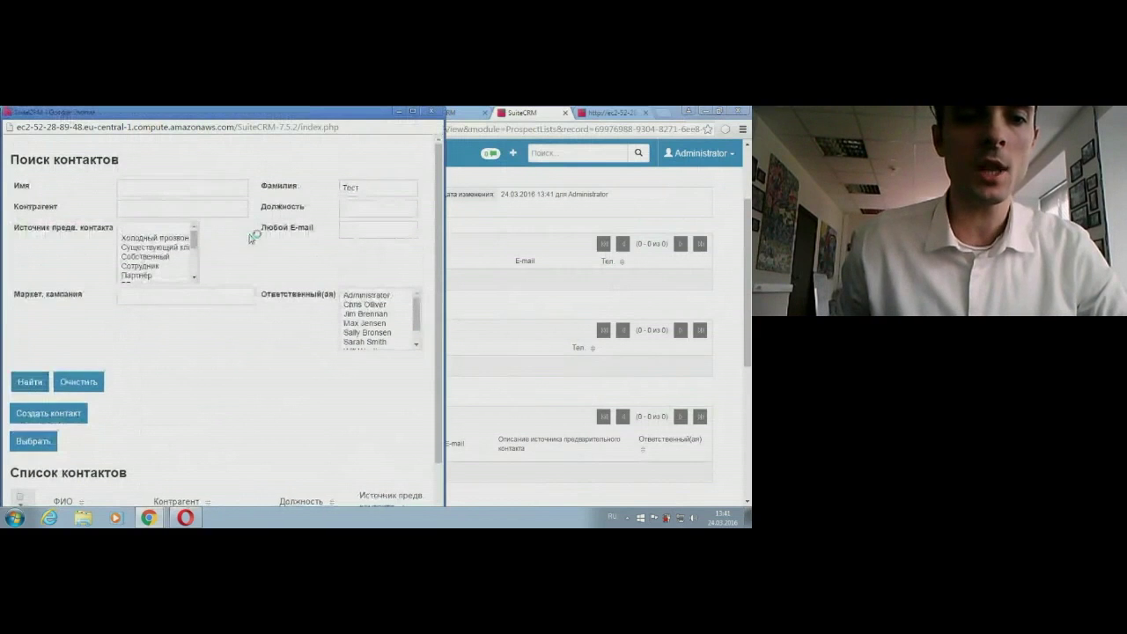
scroll(214, 280, down, 1)
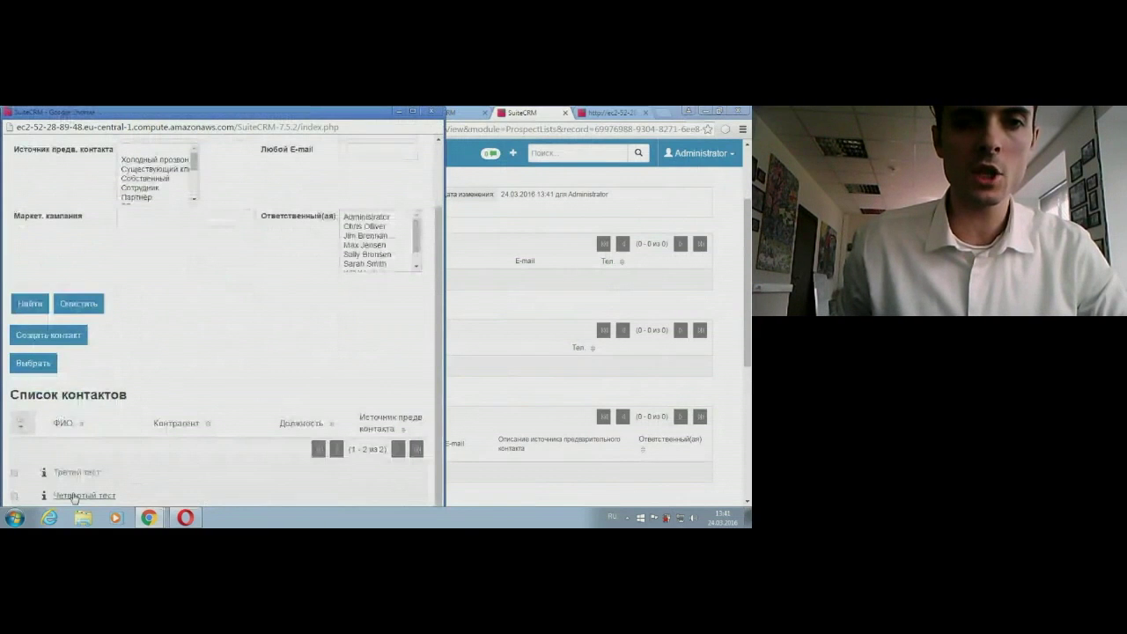
click(74, 496)
scroll(231, 418, down, 1)
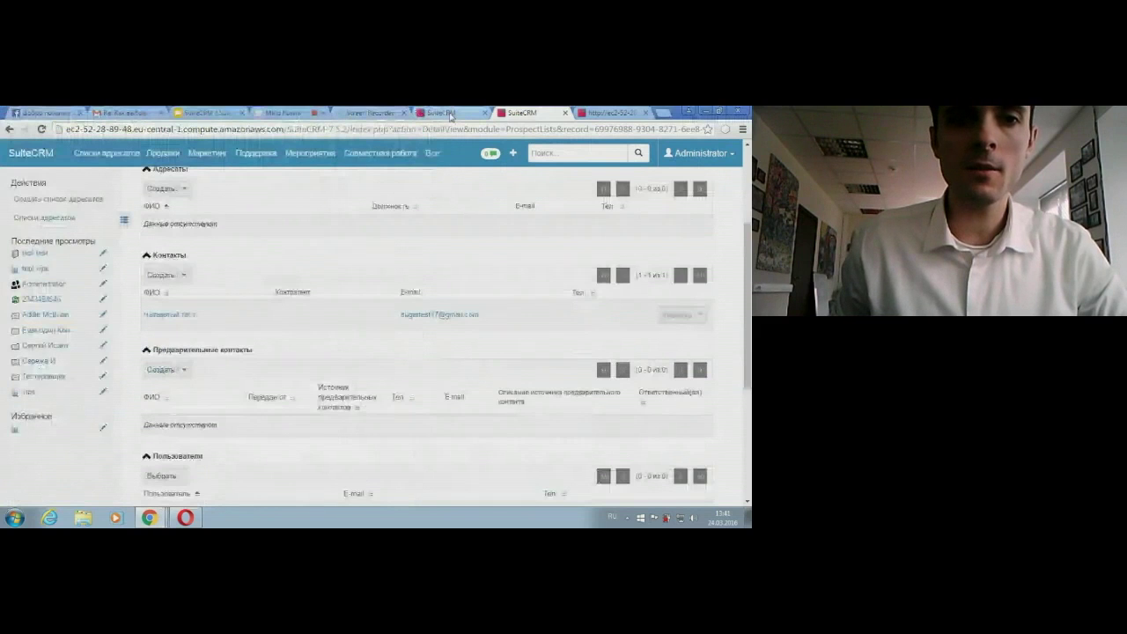
Step: Add the tepl vips report's contacts to the tepl test list and reload it
click(450, 117)
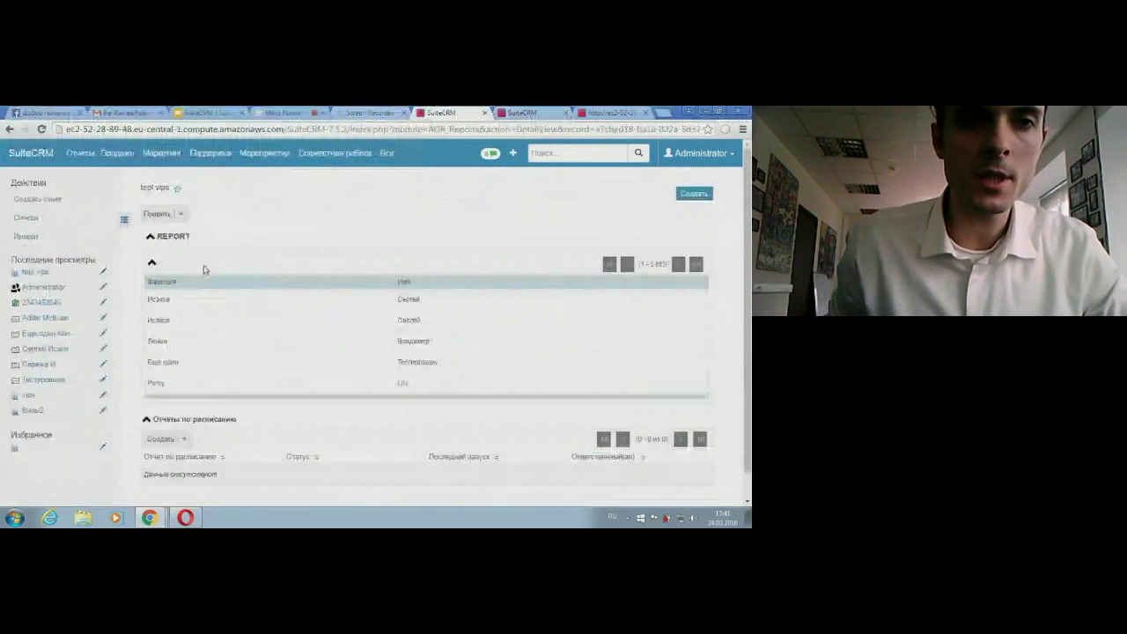
click(186, 219)
click(182, 219)
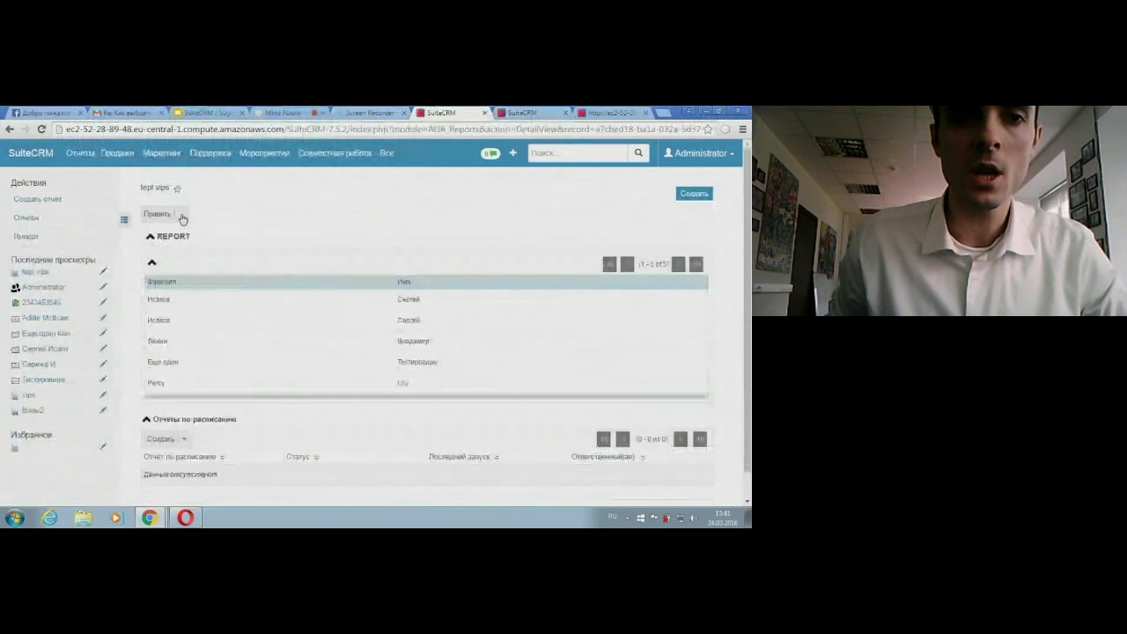
click(185, 219)
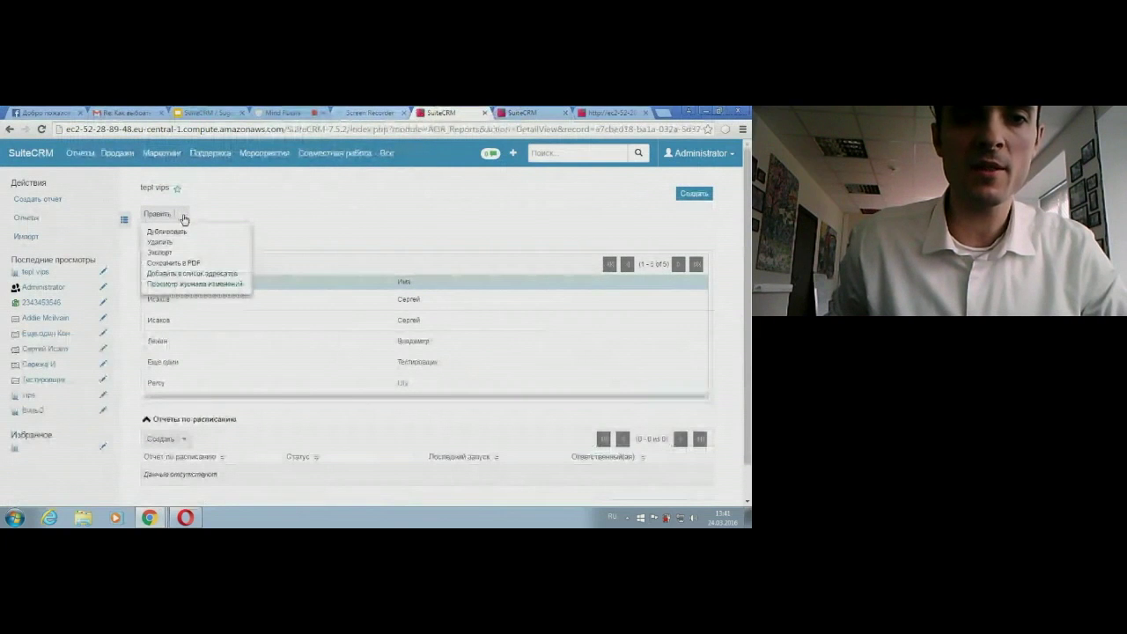
click(195, 275)
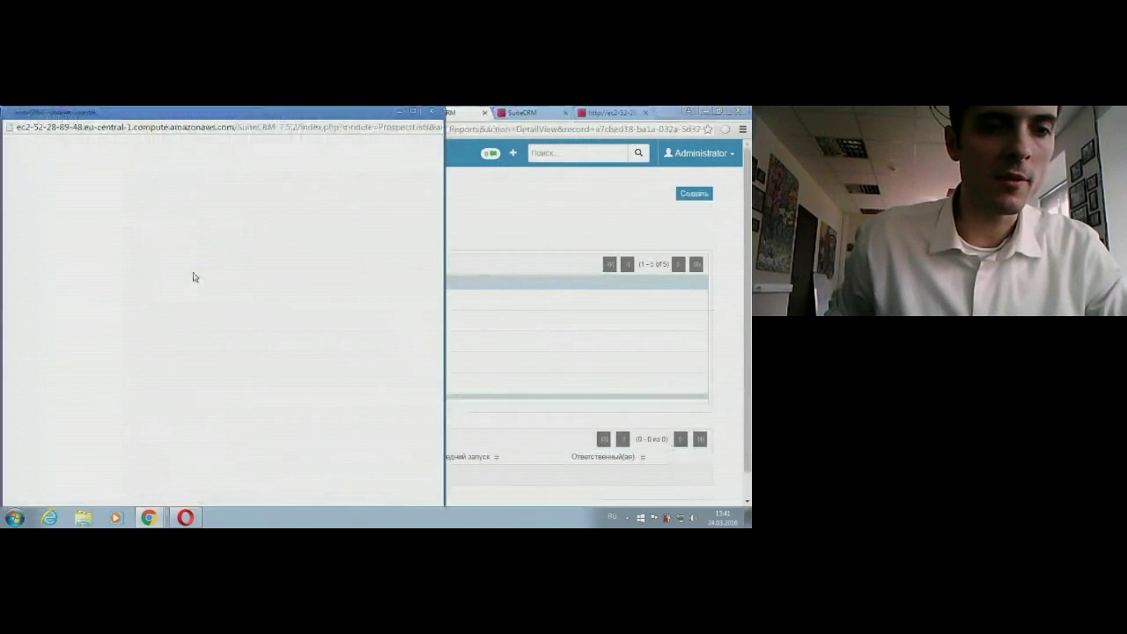
click(39, 444)
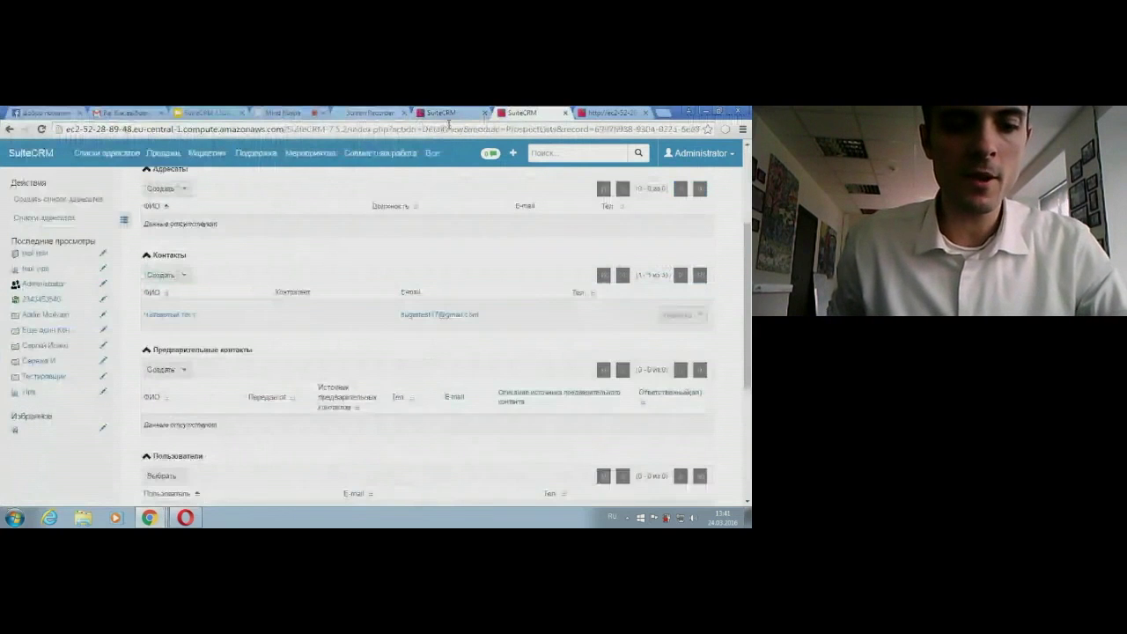
click(311, 153)
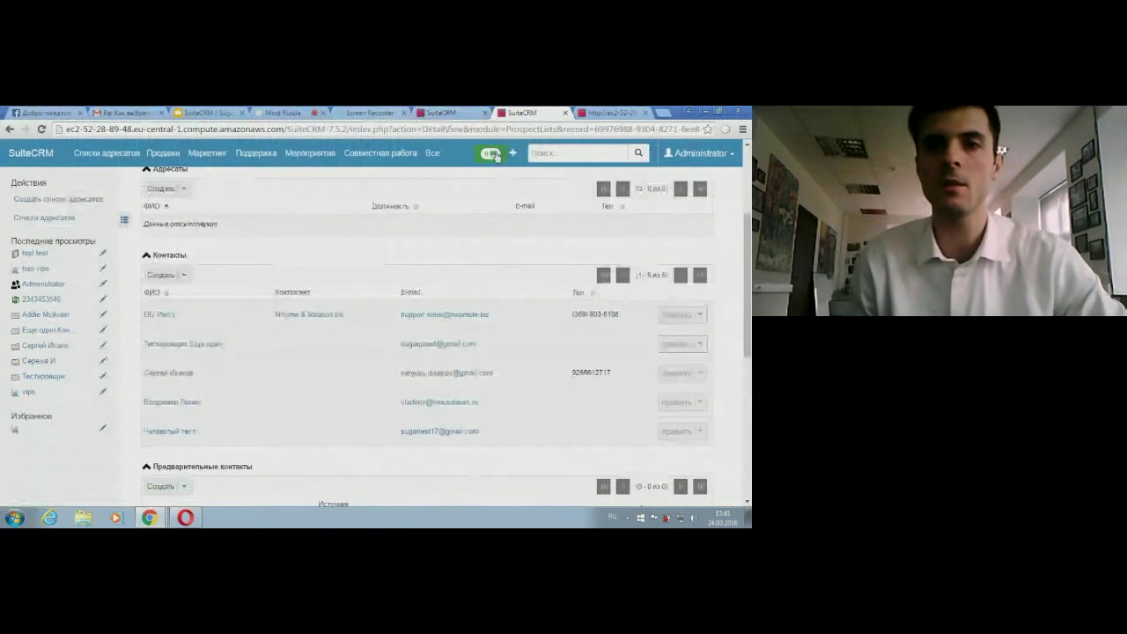
mouse_move(318, 156)
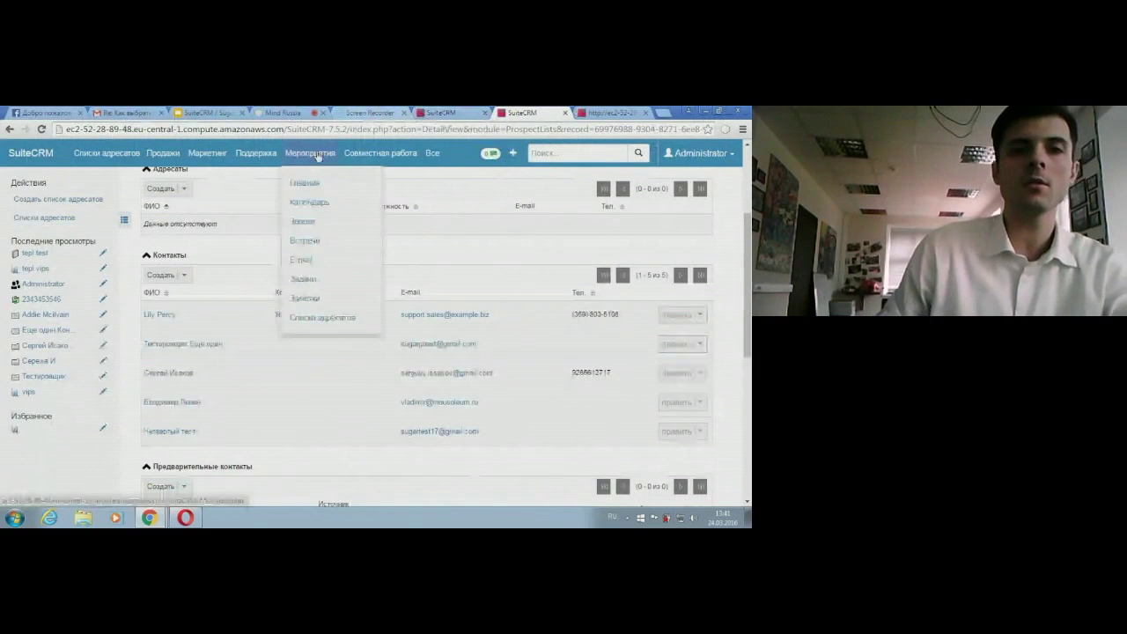
mouse_move(208, 152)
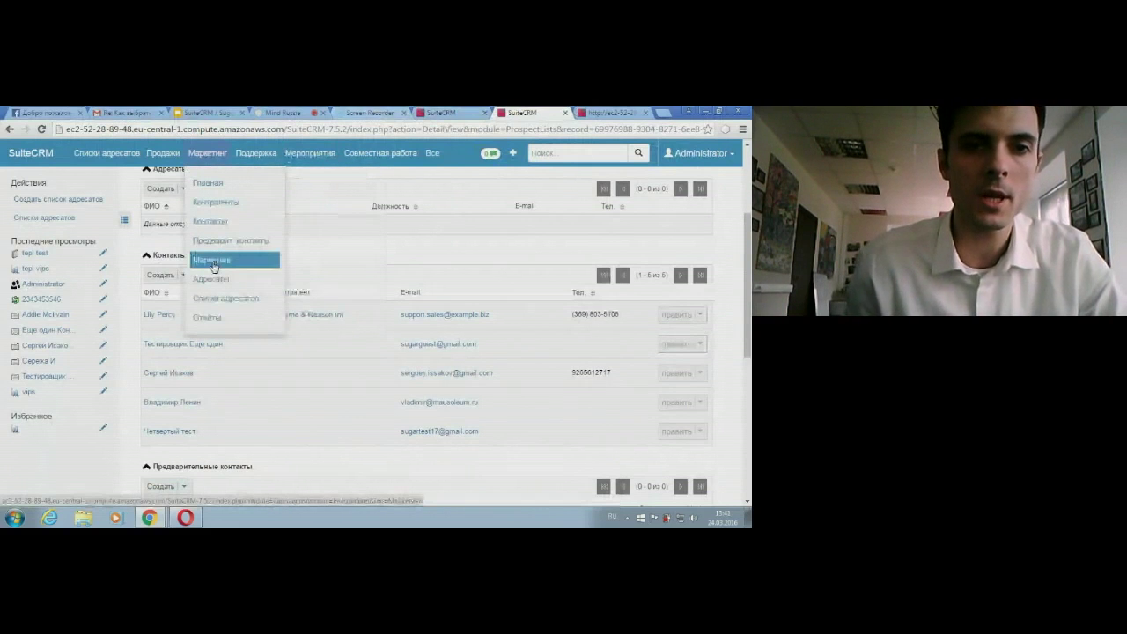
Step: Start a new e-mail campaign from the marketing campaigns list
click(213, 260)
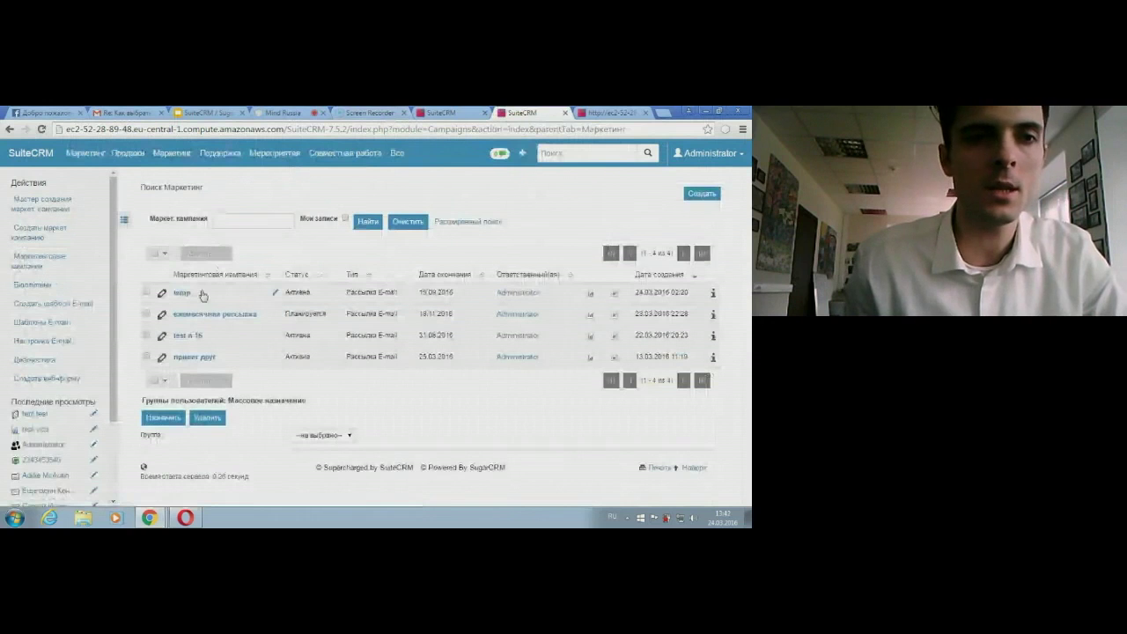
click(41, 209)
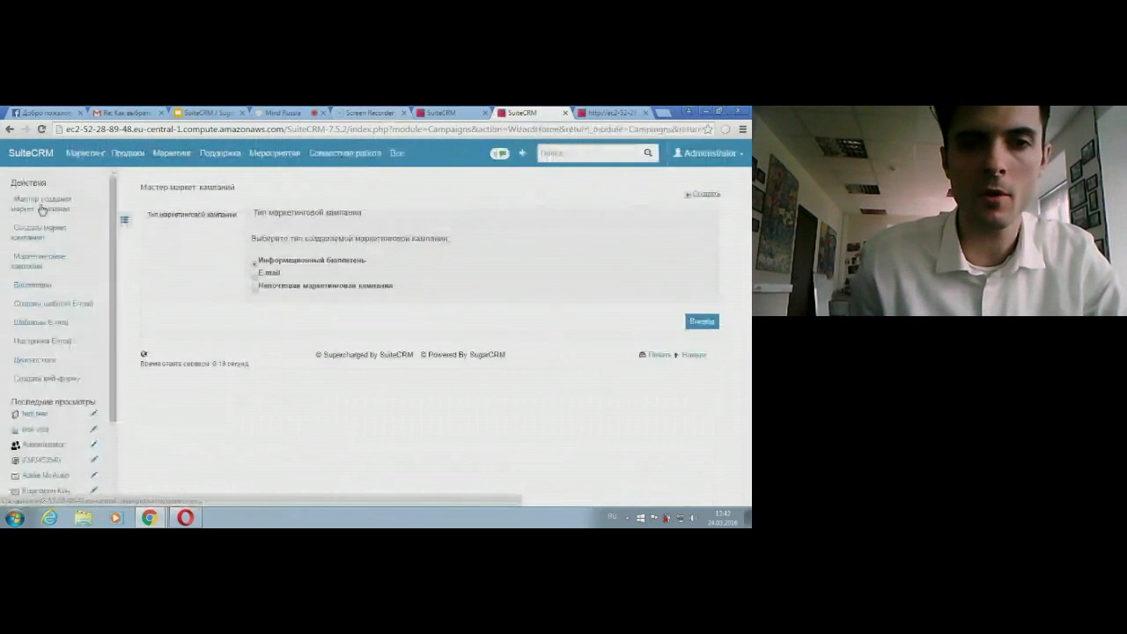
click(257, 275)
click(708, 326)
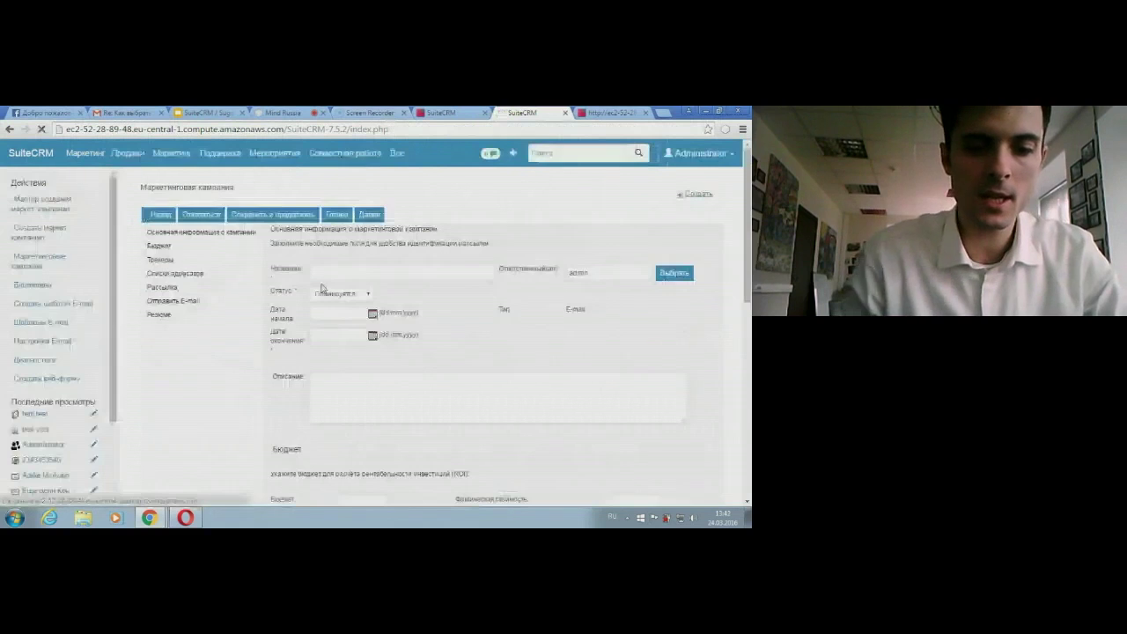
Step: Name the campaign teplitsa test and set its status to Активна
click(327, 268)
text(тест)
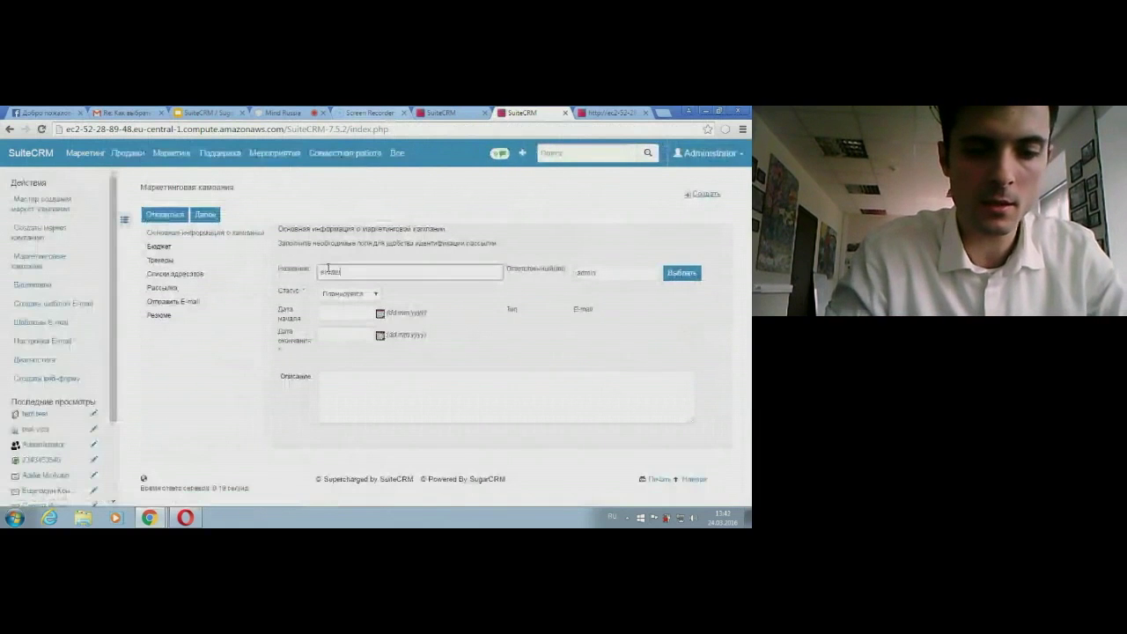
key(BackSpace)
key(BackSpace)
key(BackSpace)
key(BackSpace)
key(alt+shift)
text(email)
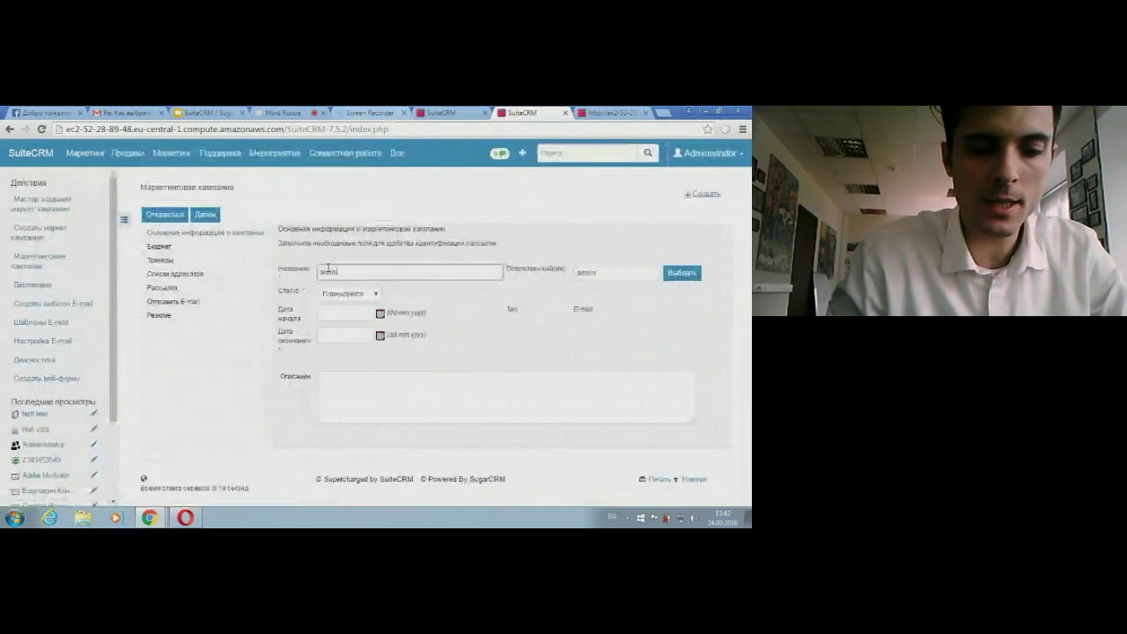
text( tes)
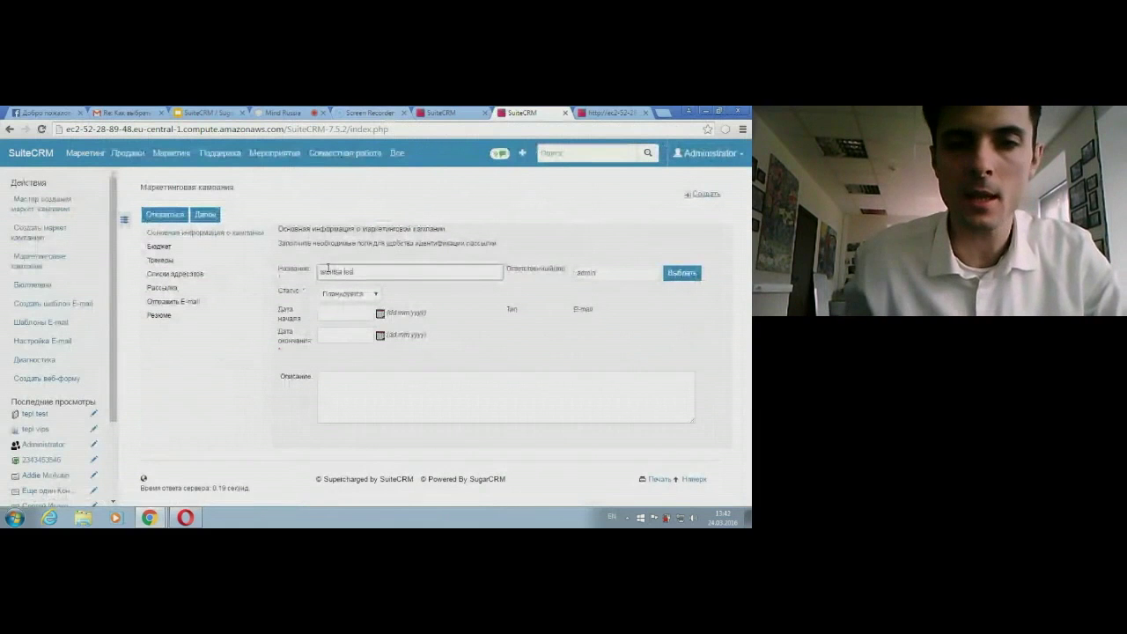
text(t)
click(362, 295)
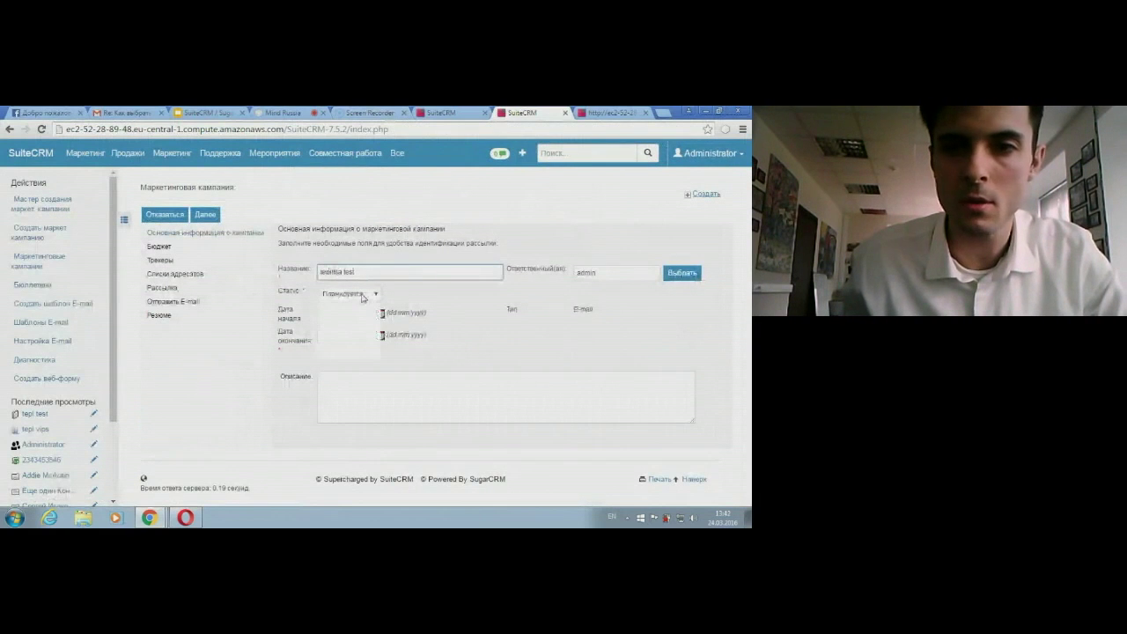
click(352, 314)
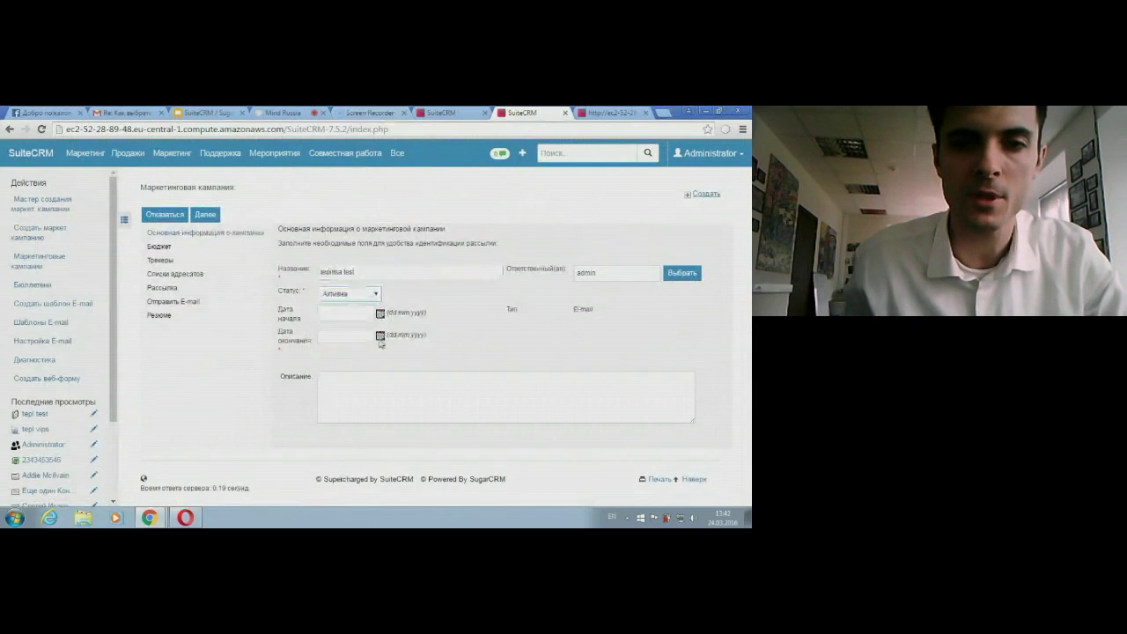
Step: Set the campaign end date to 17.06.2016
click(381, 335)
click(382, 387)
click(381, 386)
click(381, 386)
click(373, 438)
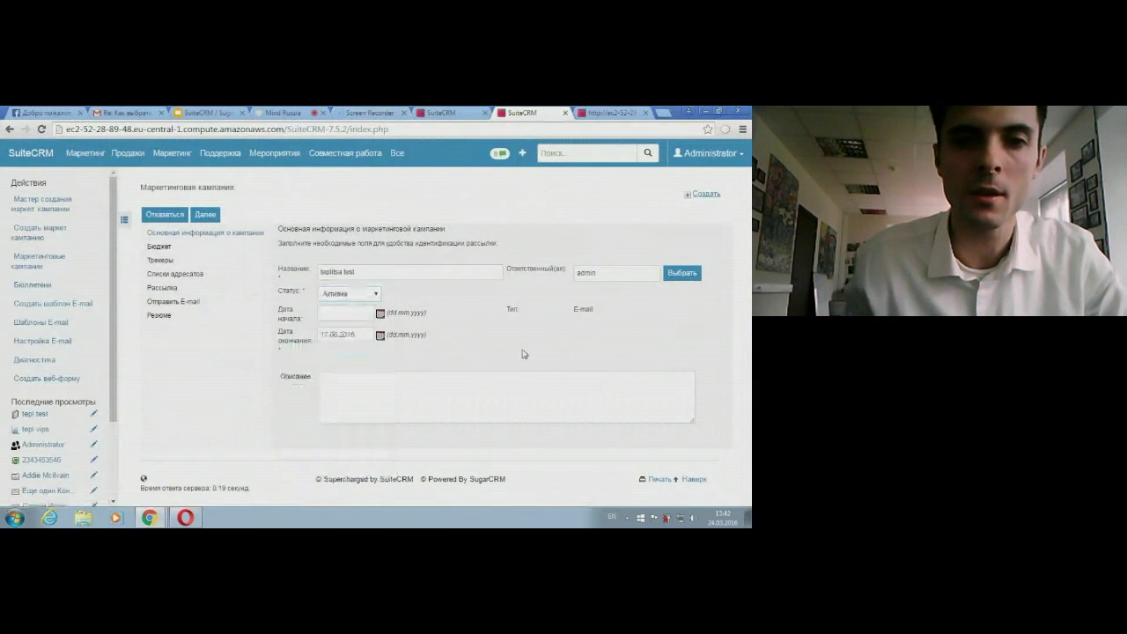
click(205, 217)
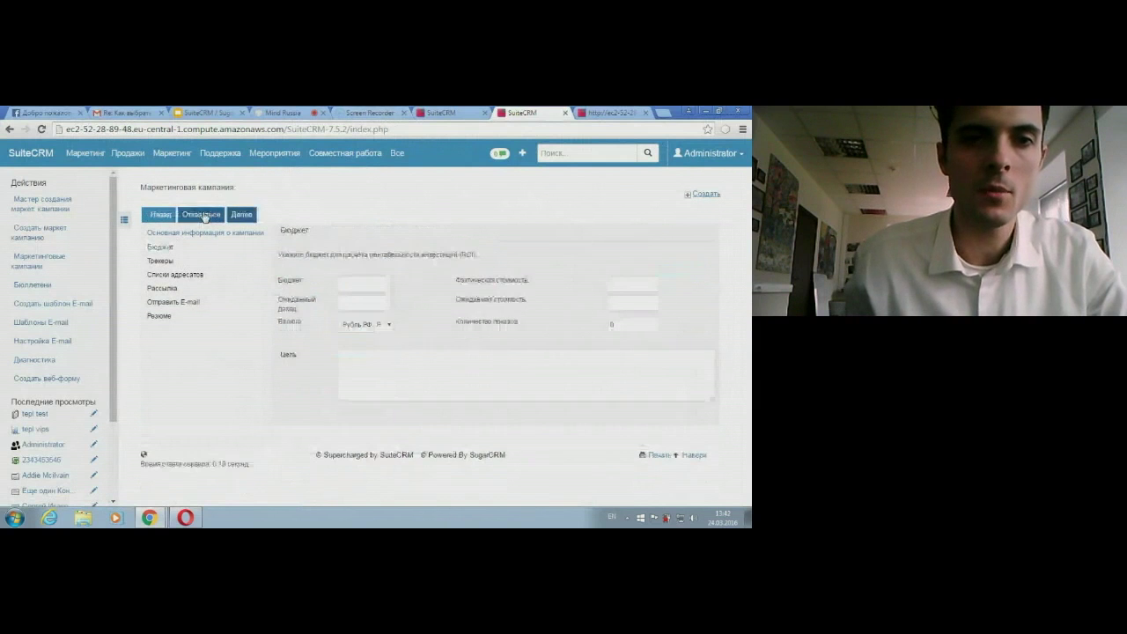
click(247, 220)
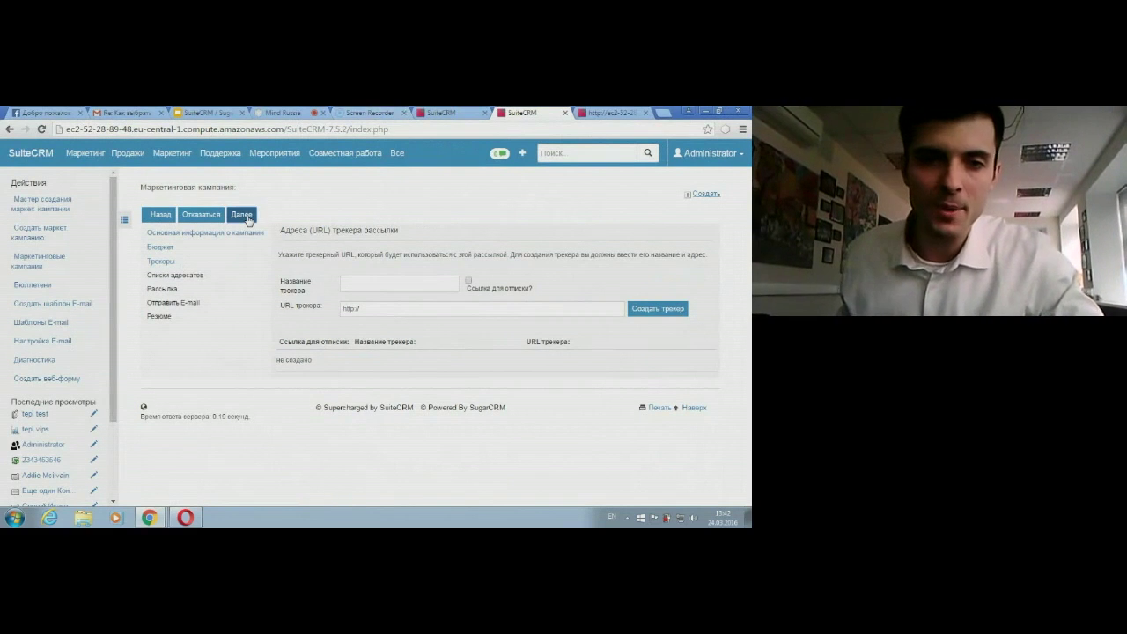
click(383, 310)
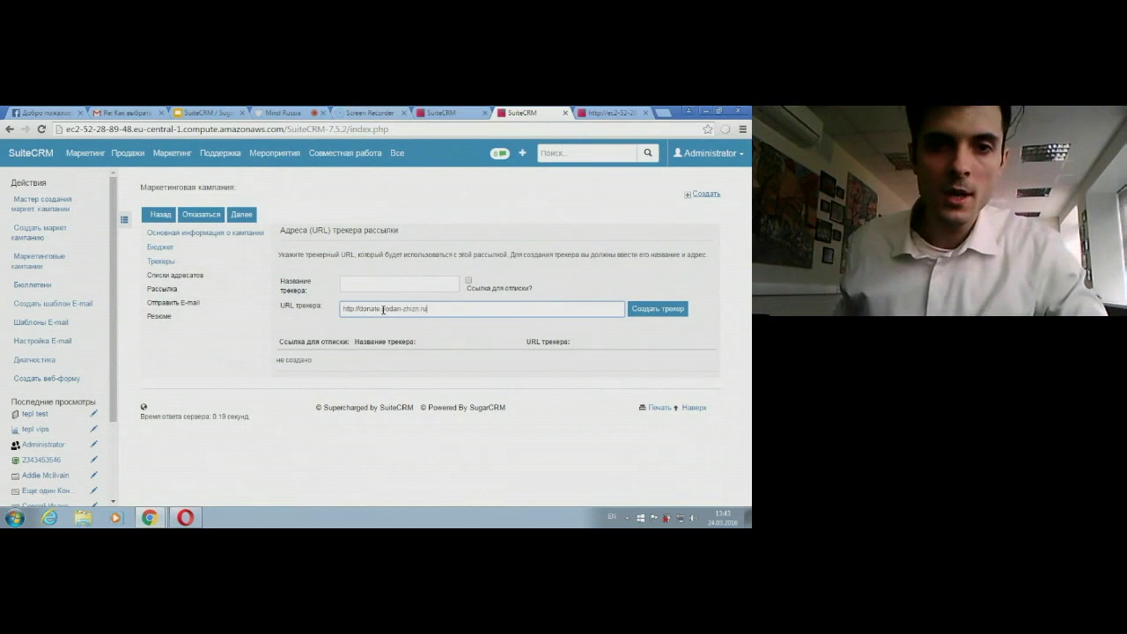
click(368, 285)
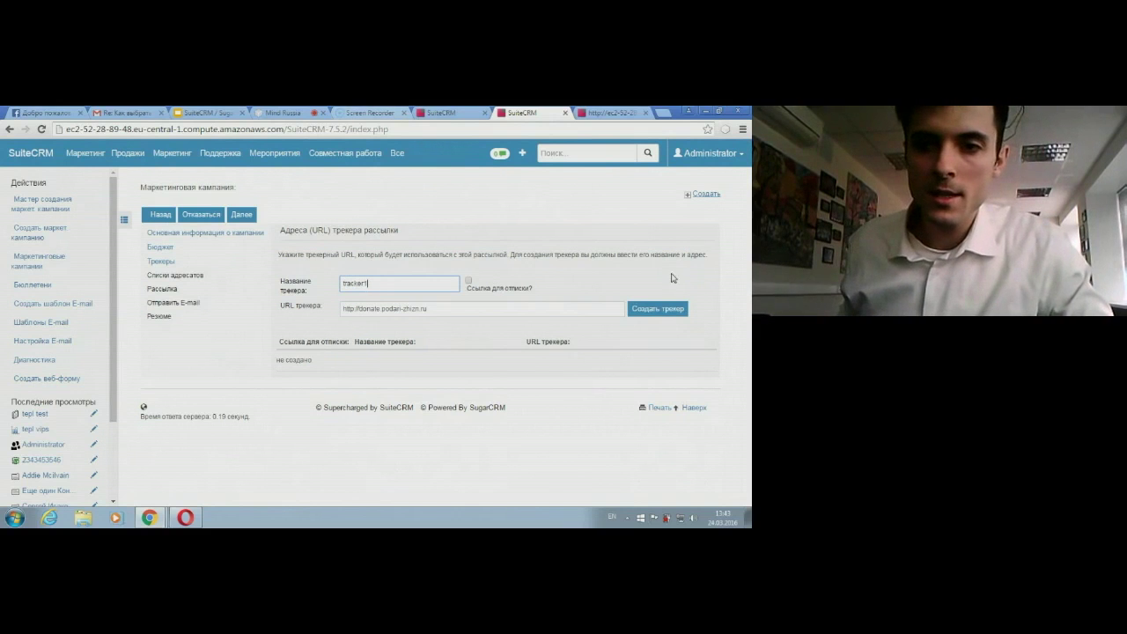
click(661, 314)
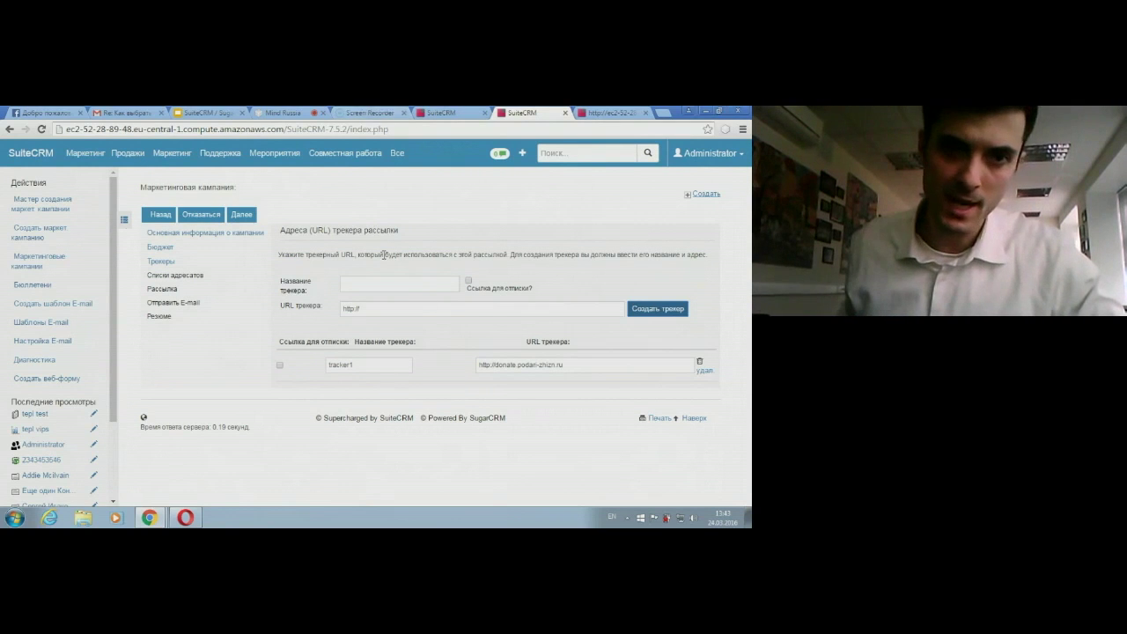
click(240, 214)
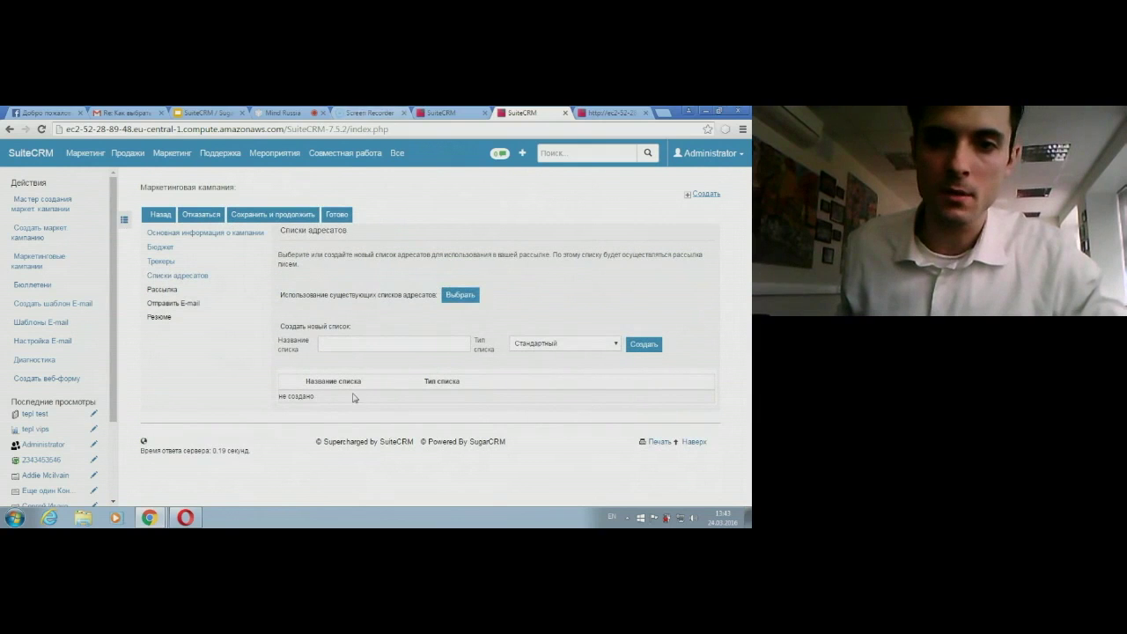
Step: Pick the existing tepl test list as the campaign's target and save to continue
click(459, 296)
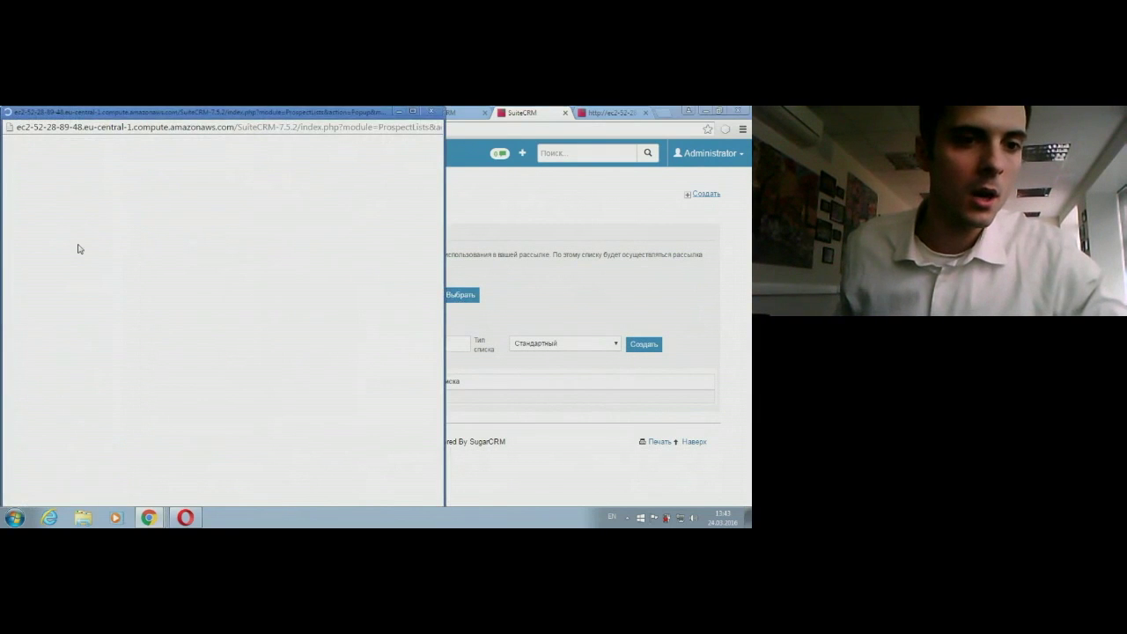
scroll(53, 379, down, 1)
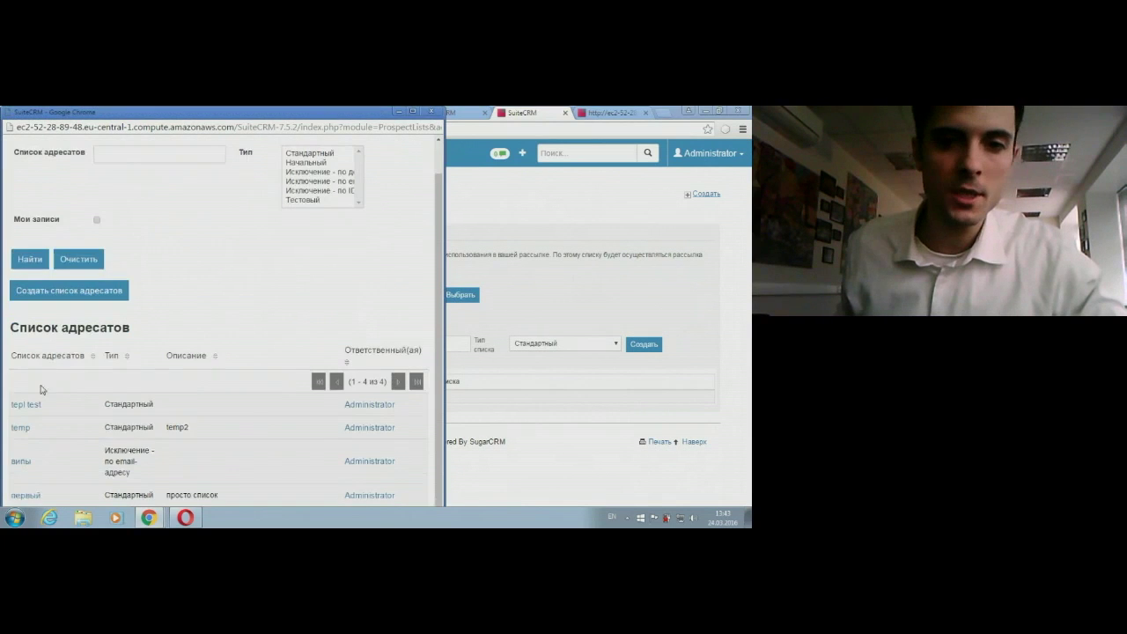
click(27, 403)
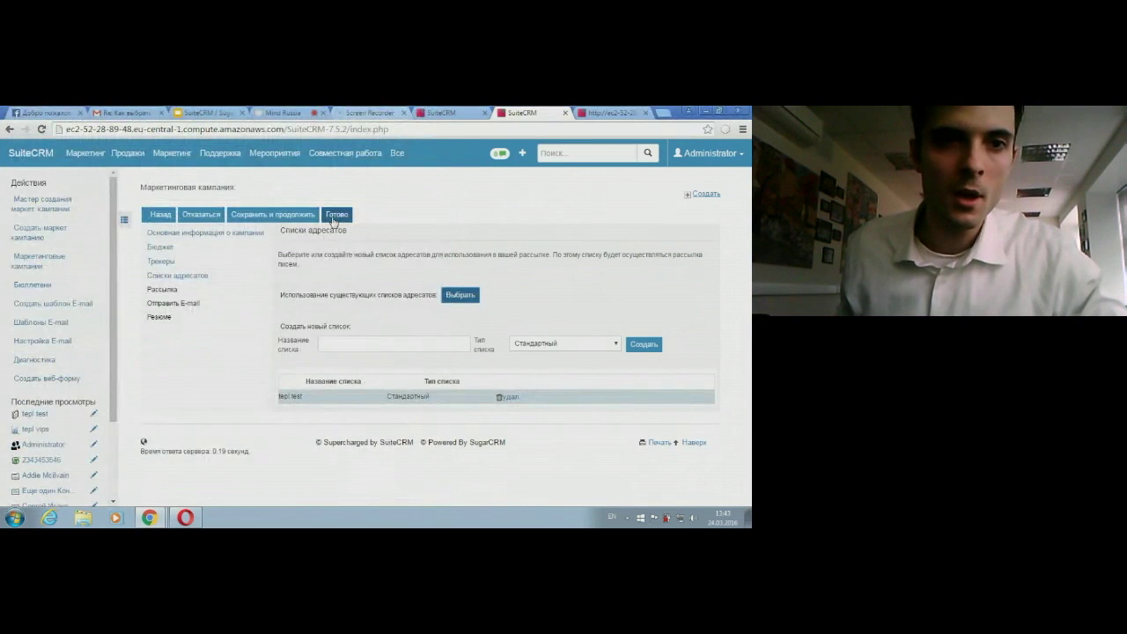
click(271, 217)
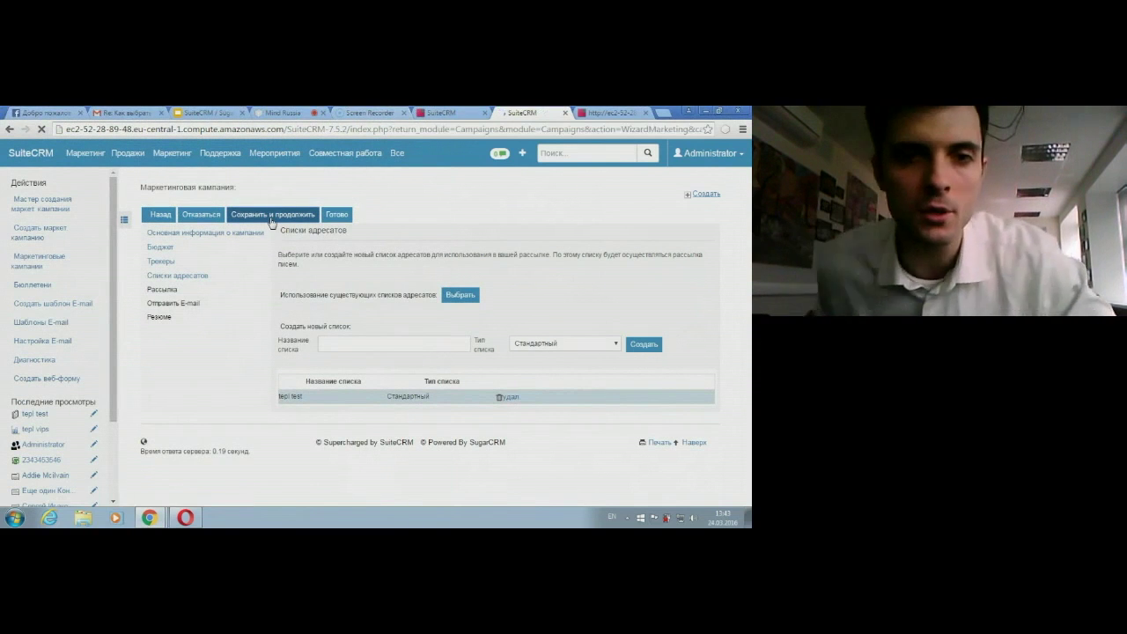
click(388, 304)
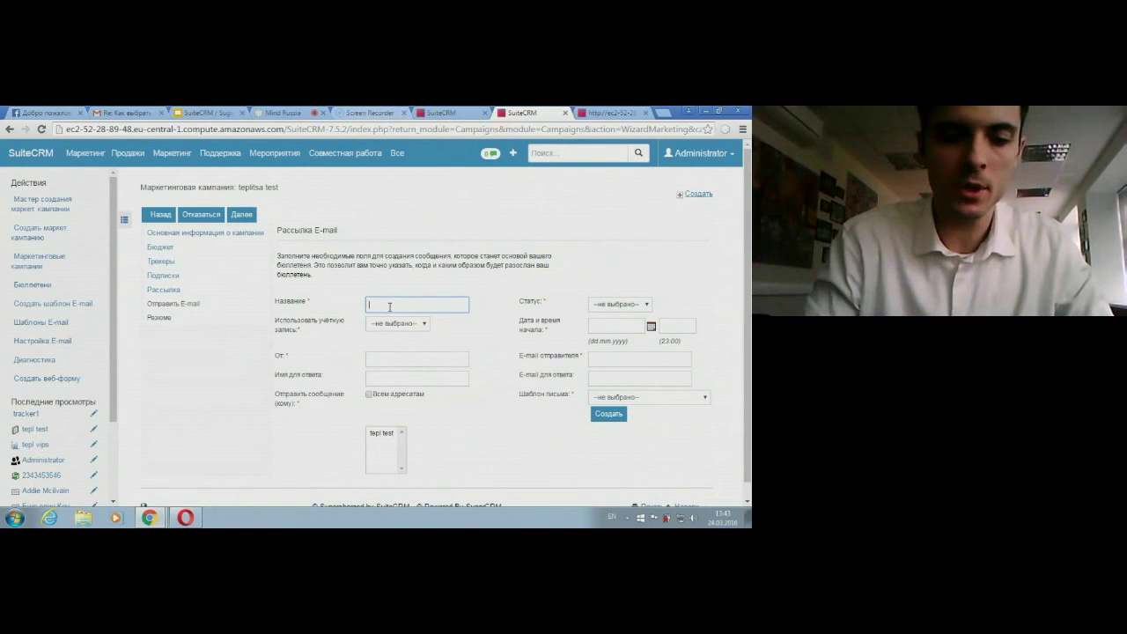
Step: Name the mailing 'teplitsa pismo' and look through the e-mail template choices
text(teplitsarp)
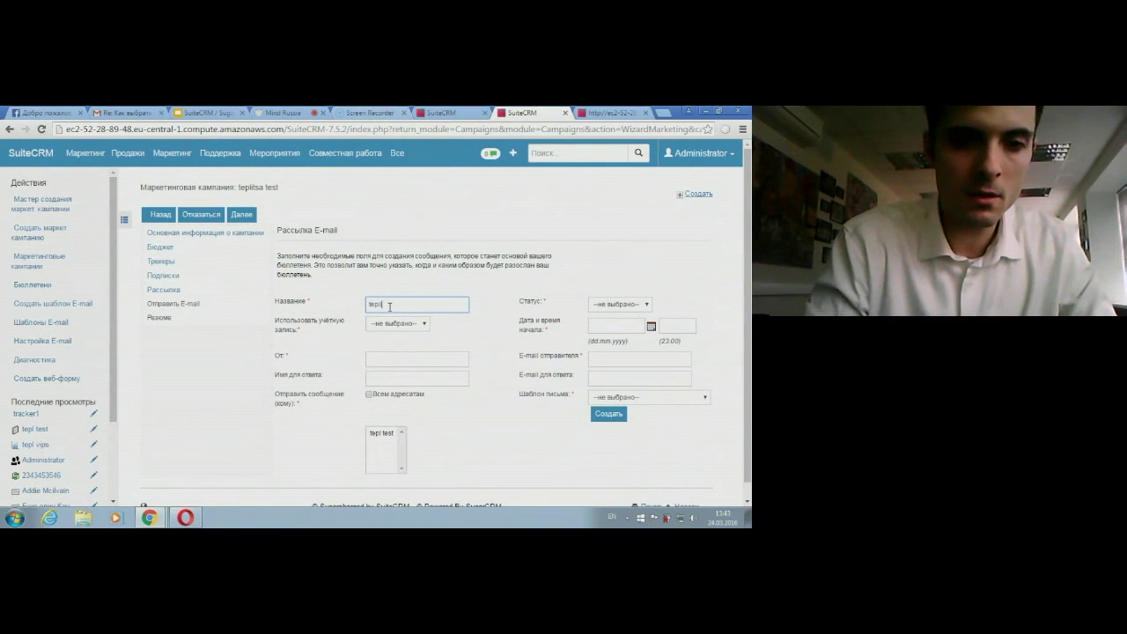
text(ism)
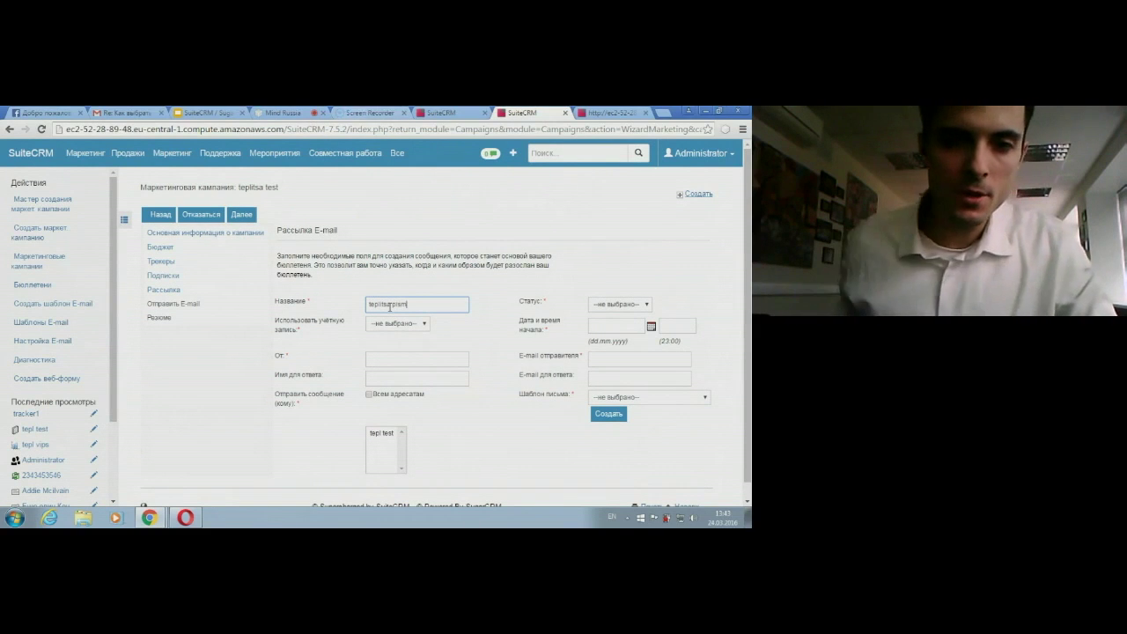
text(o)
click(437, 361)
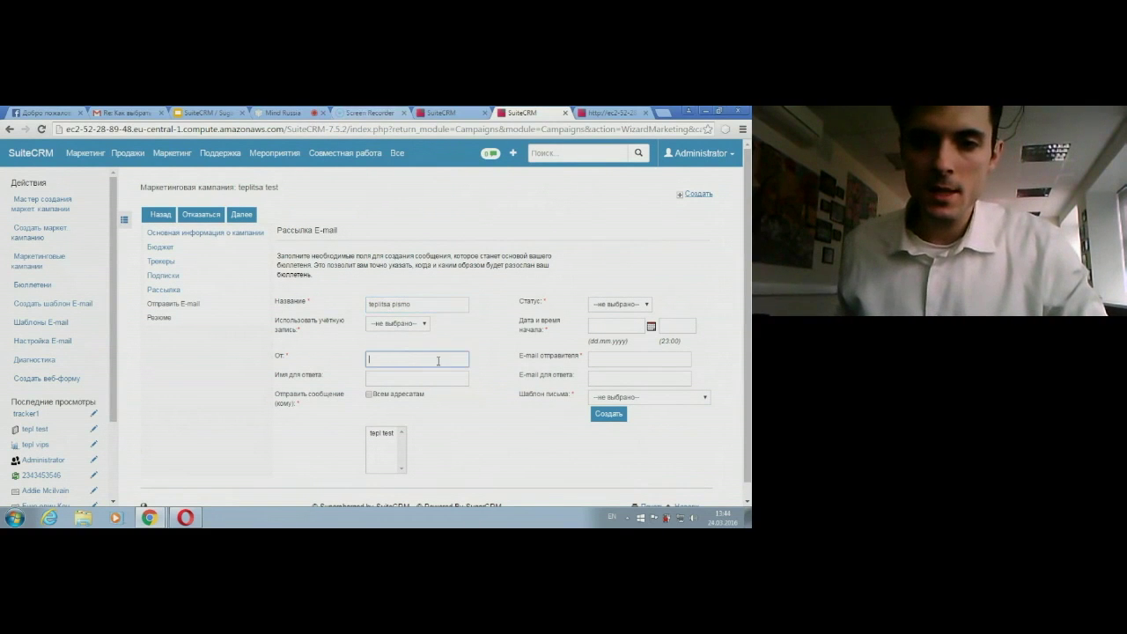
click(608, 398)
click(611, 400)
click(611, 399)
click(611, 399)
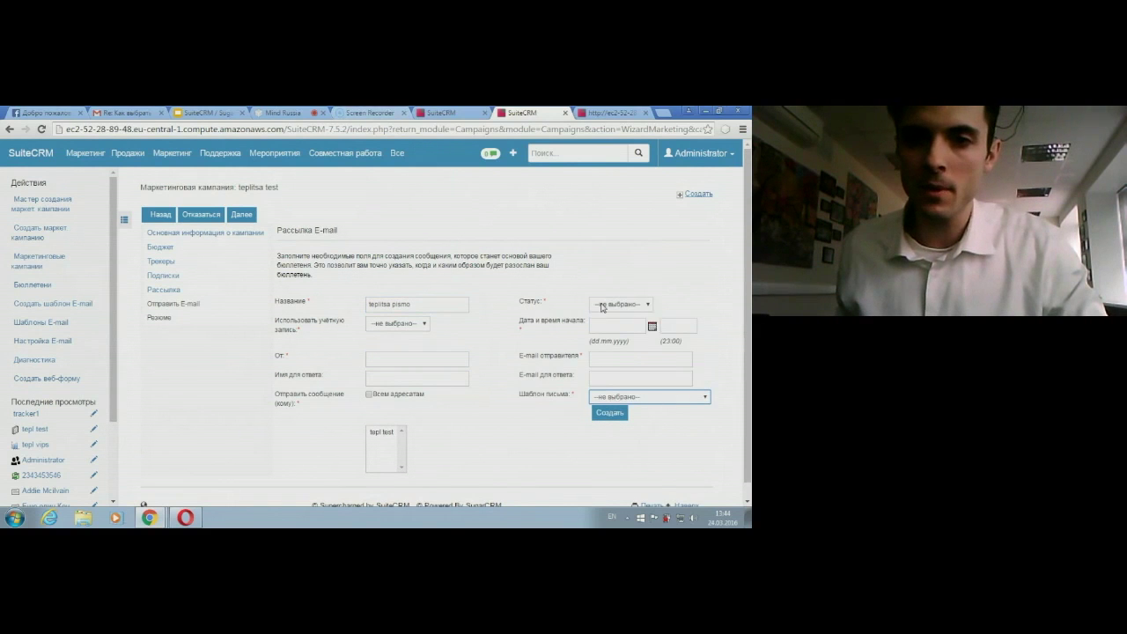
Step: Set the mailing status to Активна with start date 24.03.2016
click(602, 304)
click(608, 325)
click(644, 326)
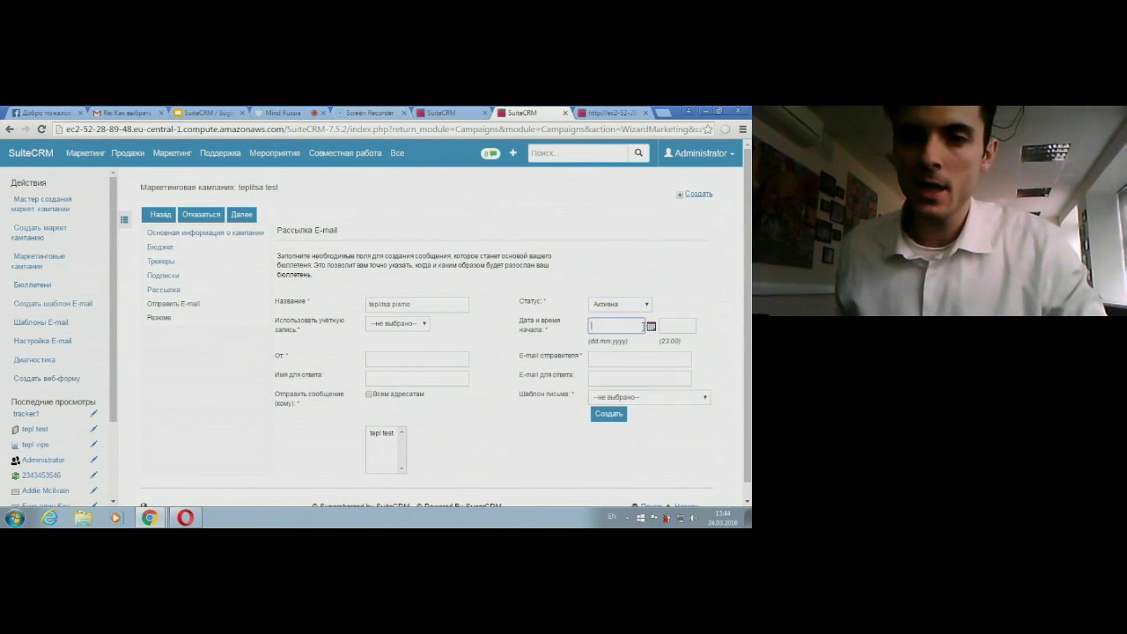
click(651, 327)
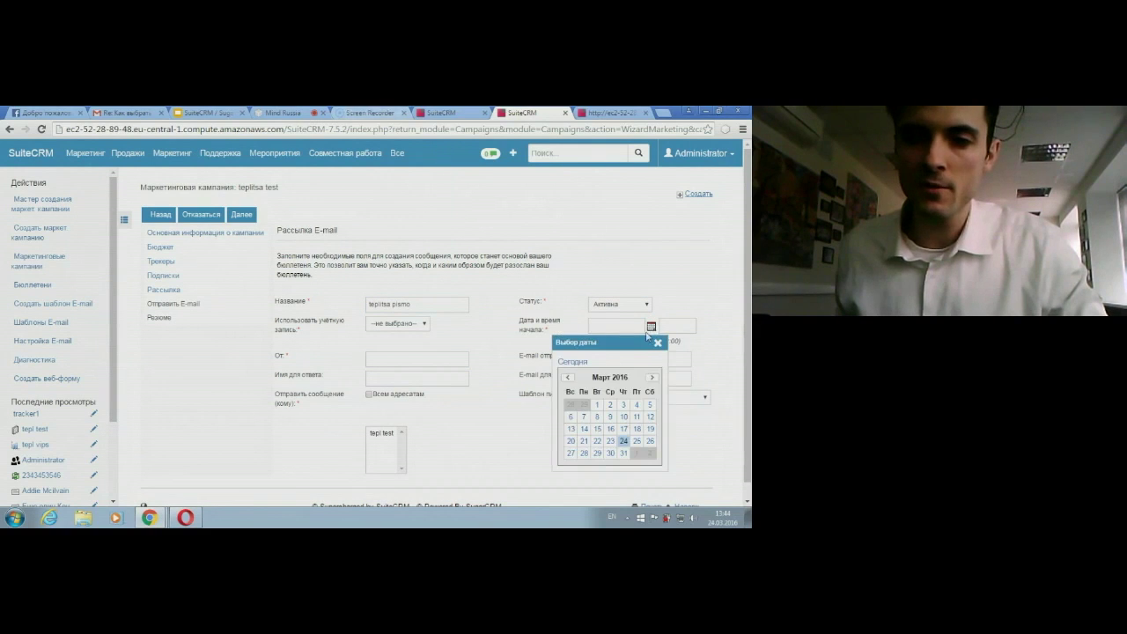
click(623, 440)
Step: Send the mailing to all recipients and enter the sender's e-mail address
click(610, 359)
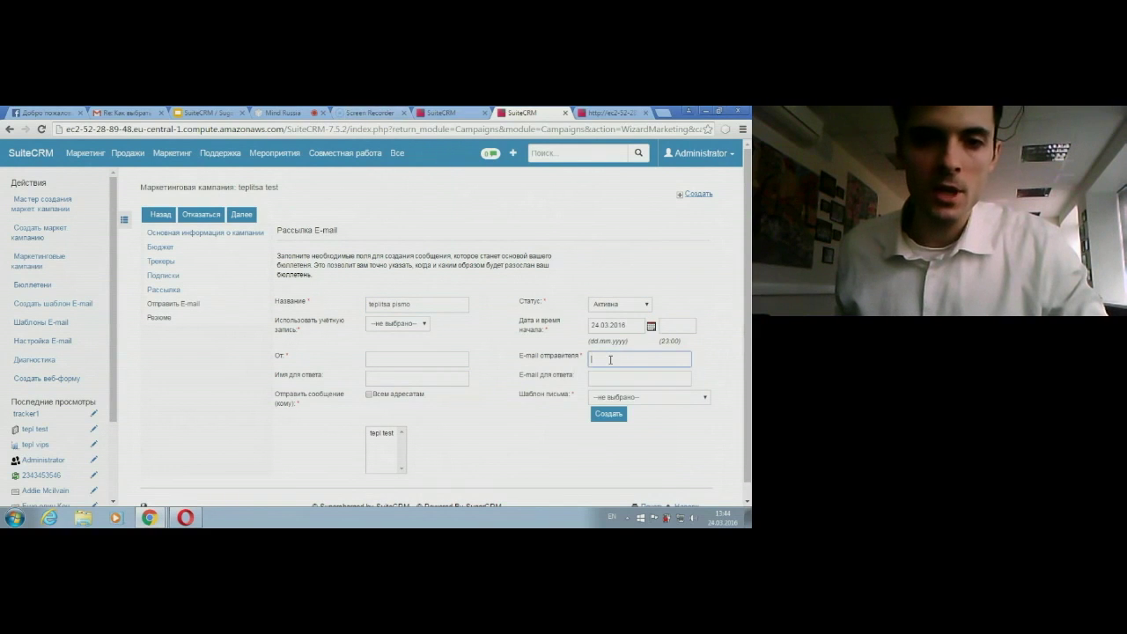
scroll(523, 323, down, 1)
click(370, 378)
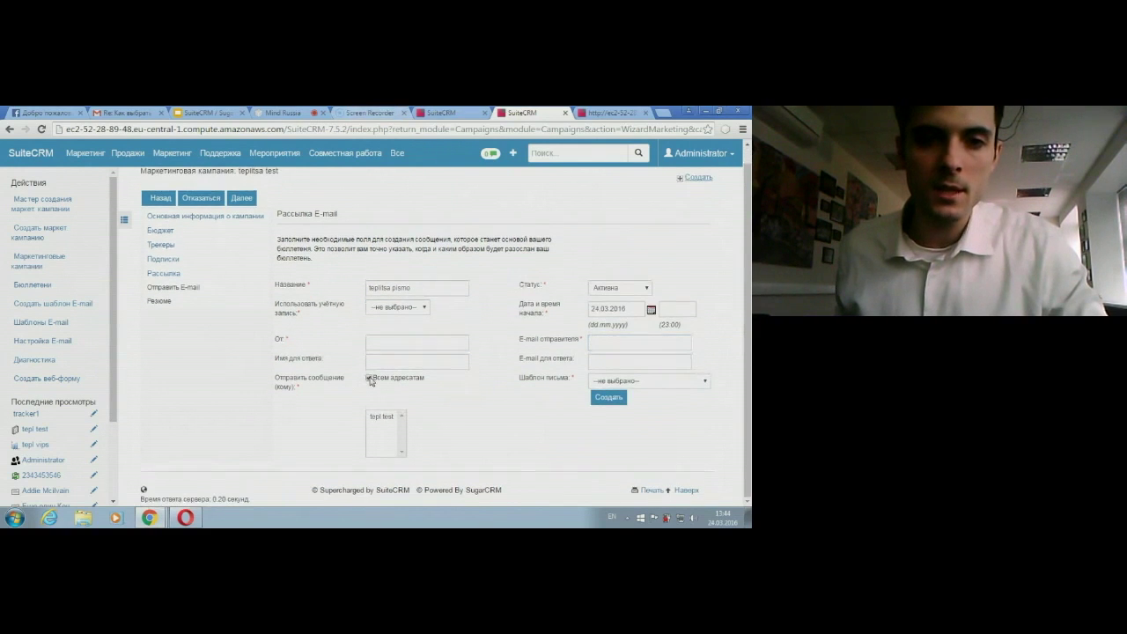
click(395, 344)
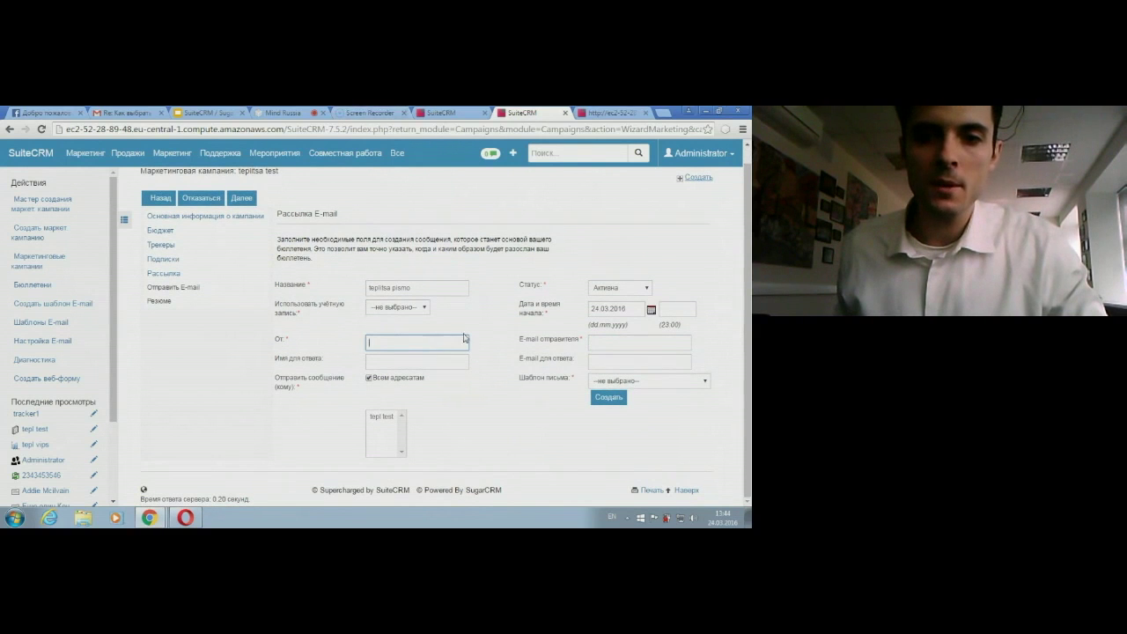
click(602, 344)
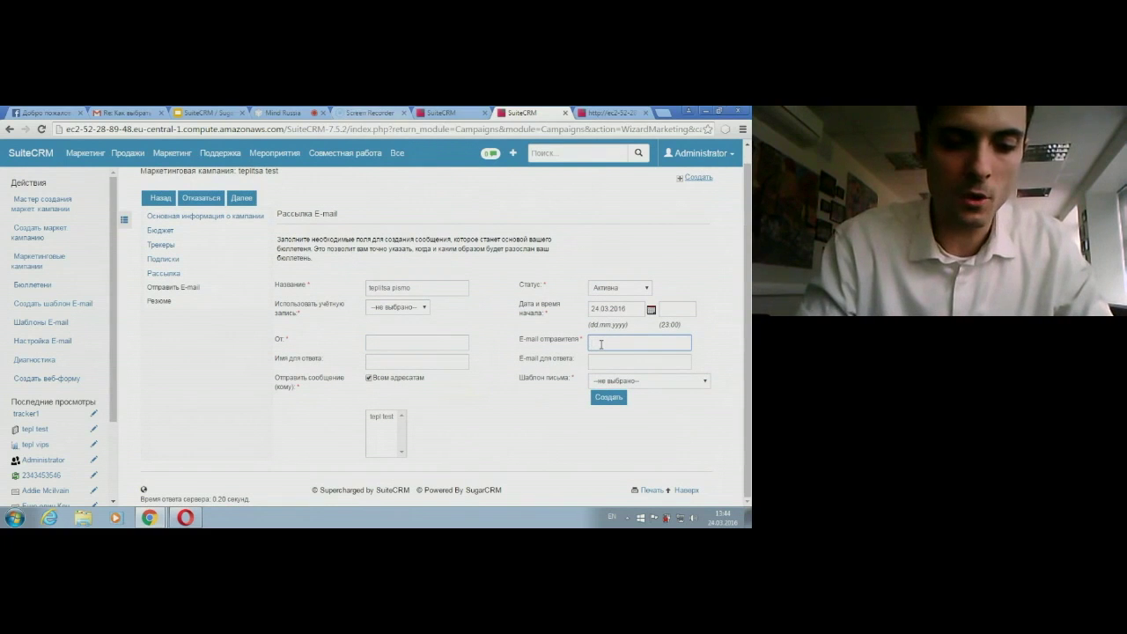
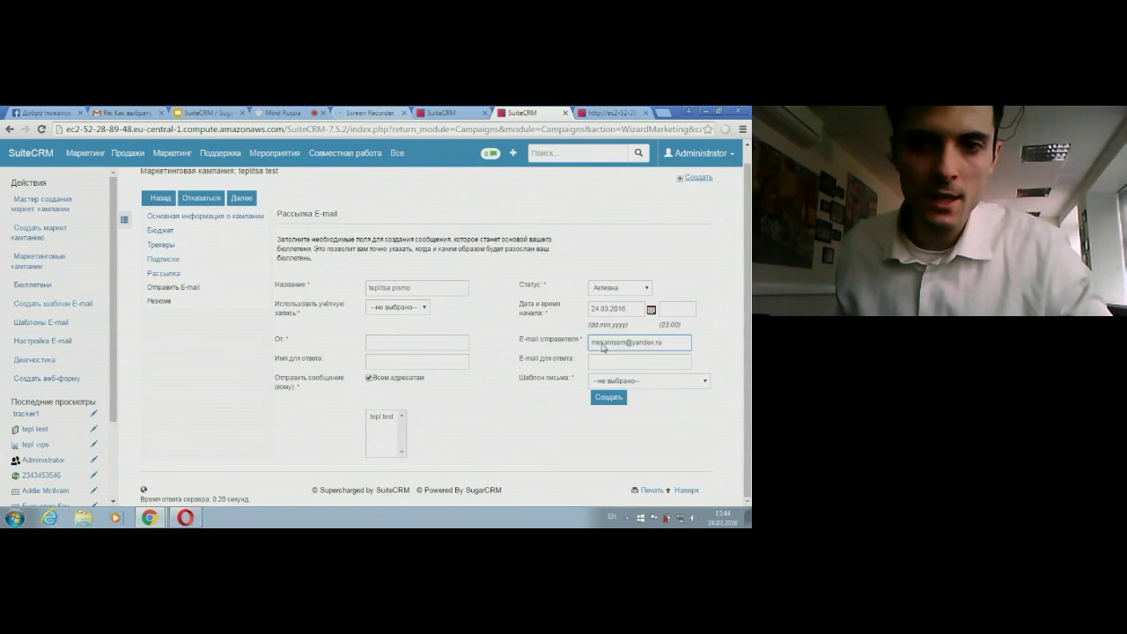
Step: Reload the crashed Chrome tab twice to restore the campaign's Рассылка E-mail form
click(42, 129)
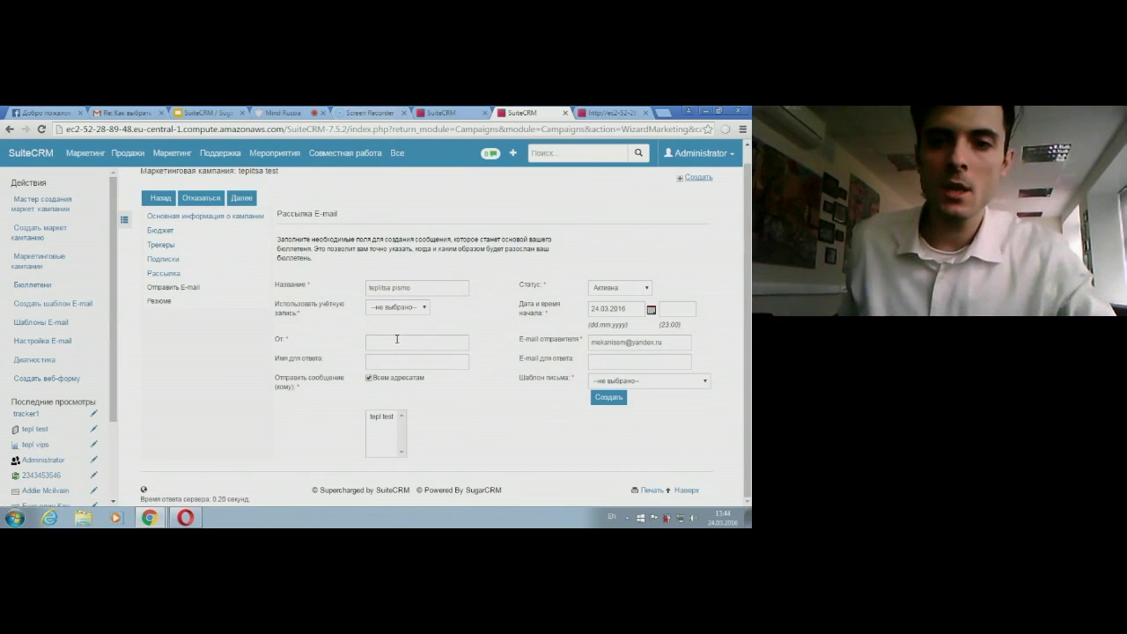
click(619, 345)
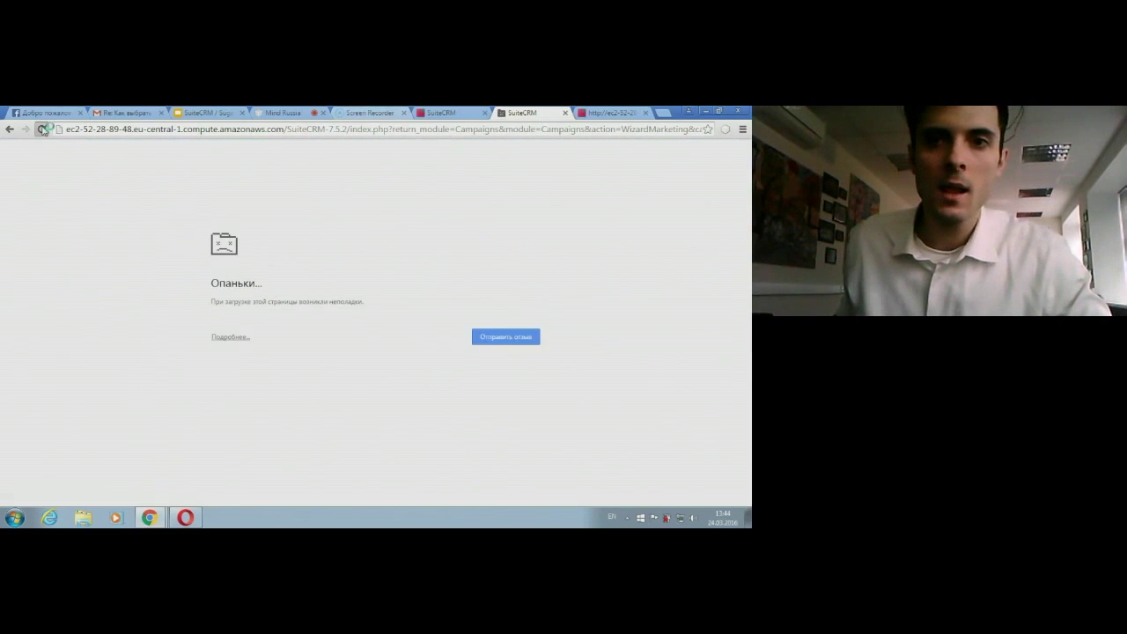
click(42, 129)
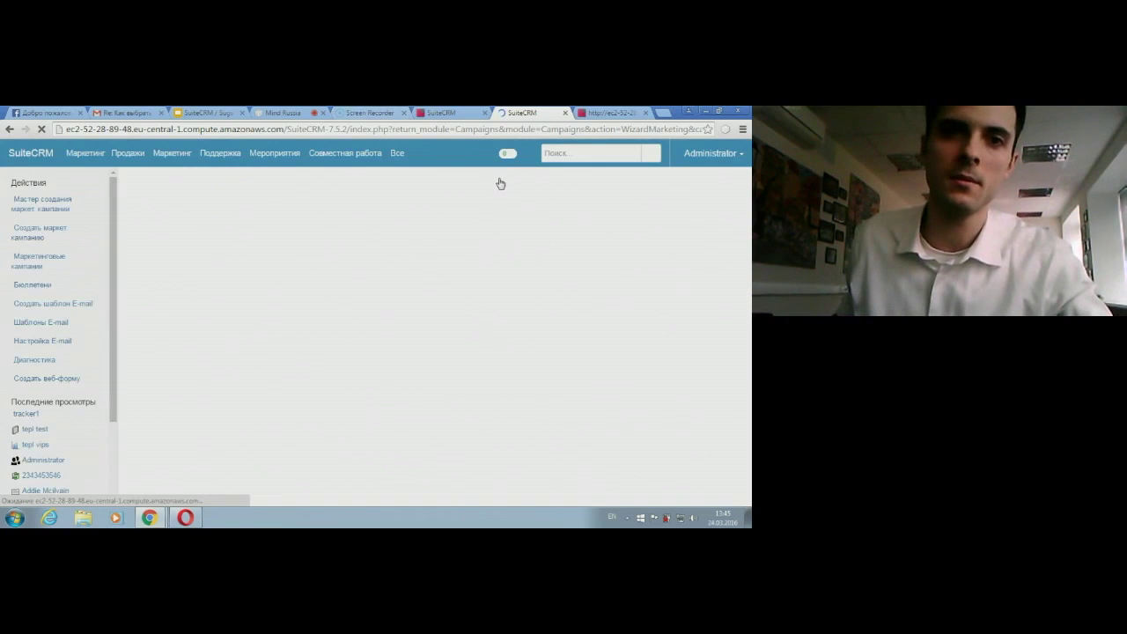
click(434, 340)
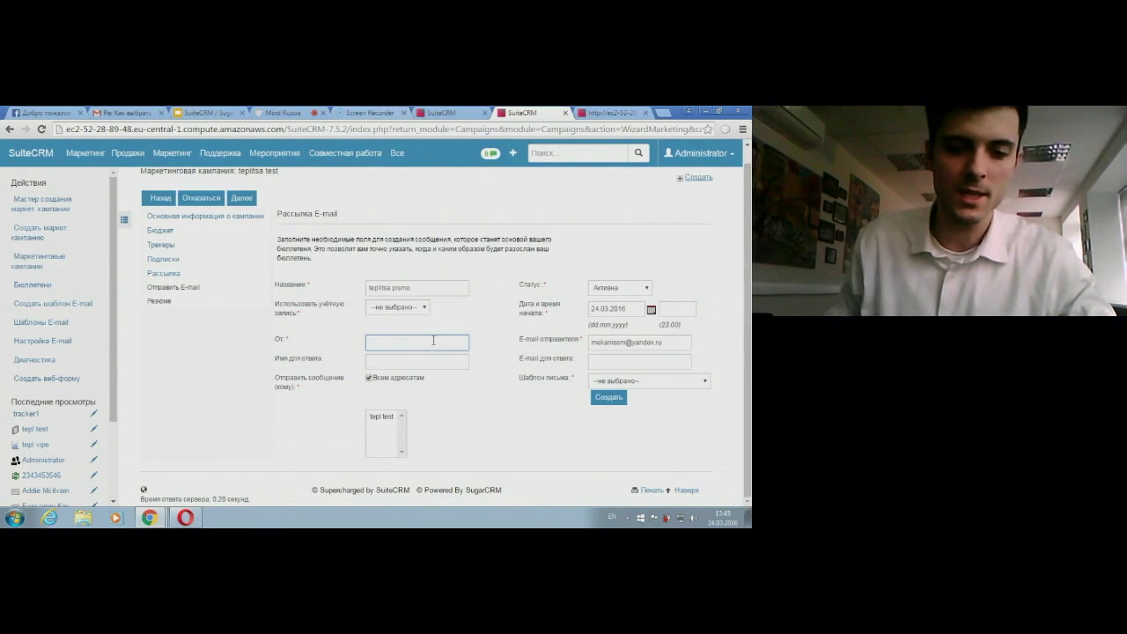
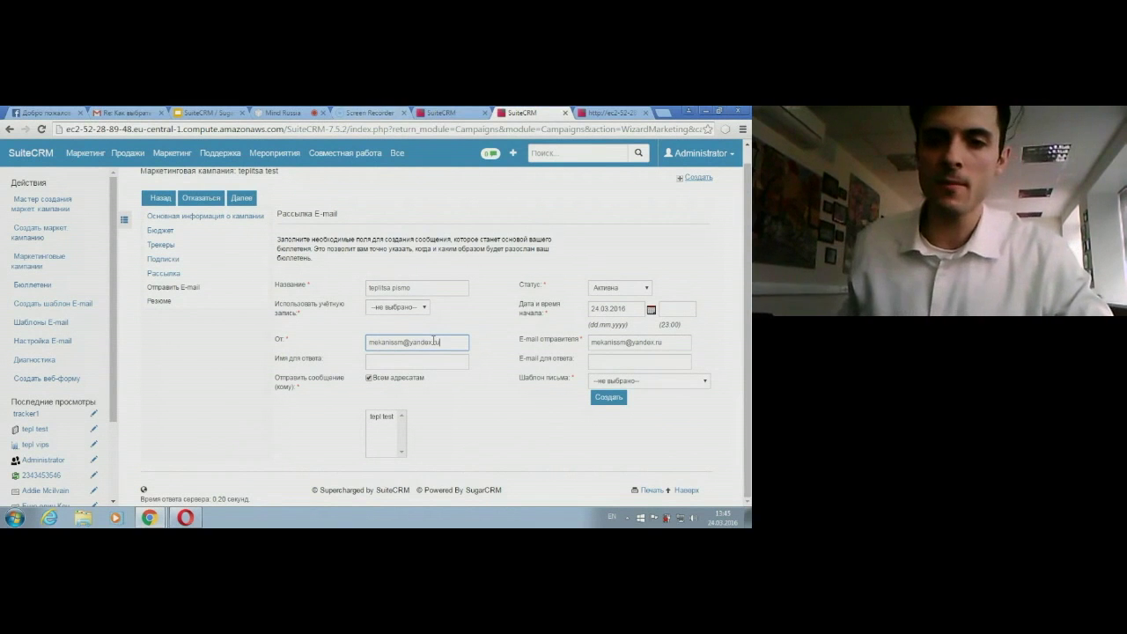
Step: Enter the sender's e-mail address in От: and open a new e-mail template form
click(632, 449)
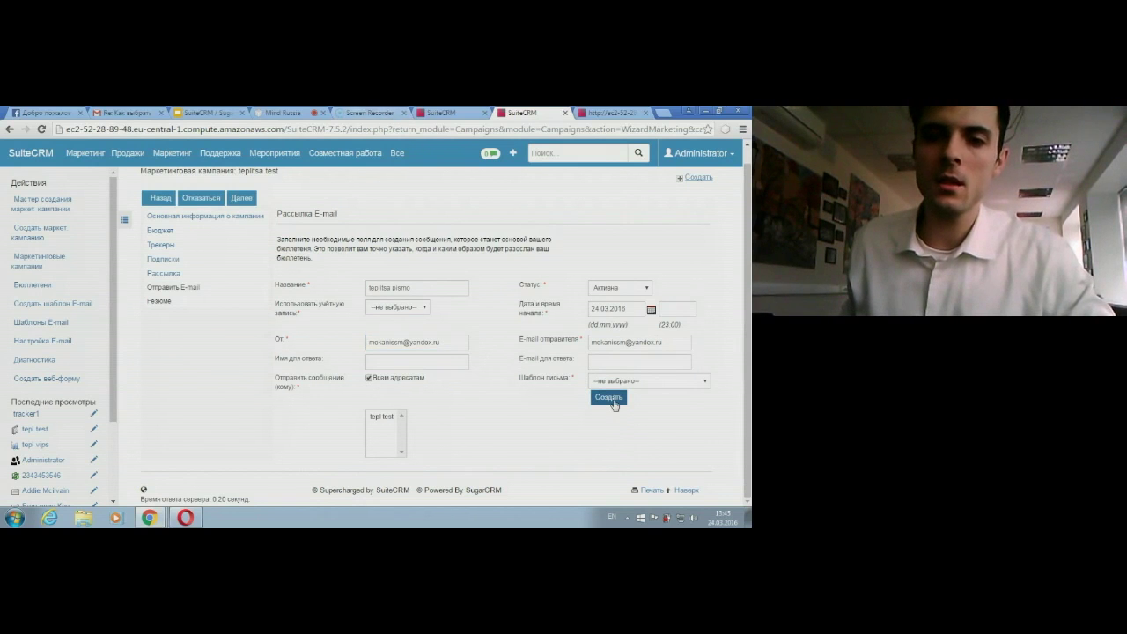
click(609, 398)
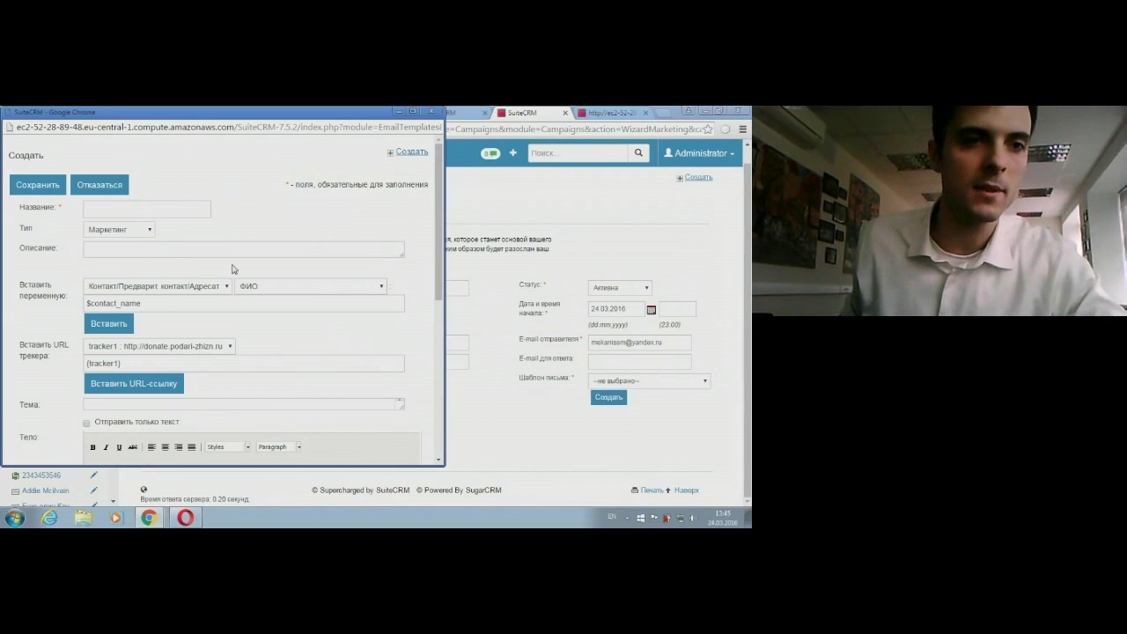
click(96, 208)
Step: Name the template 'teplitsa' and choose the contact first-name variable
text(t)
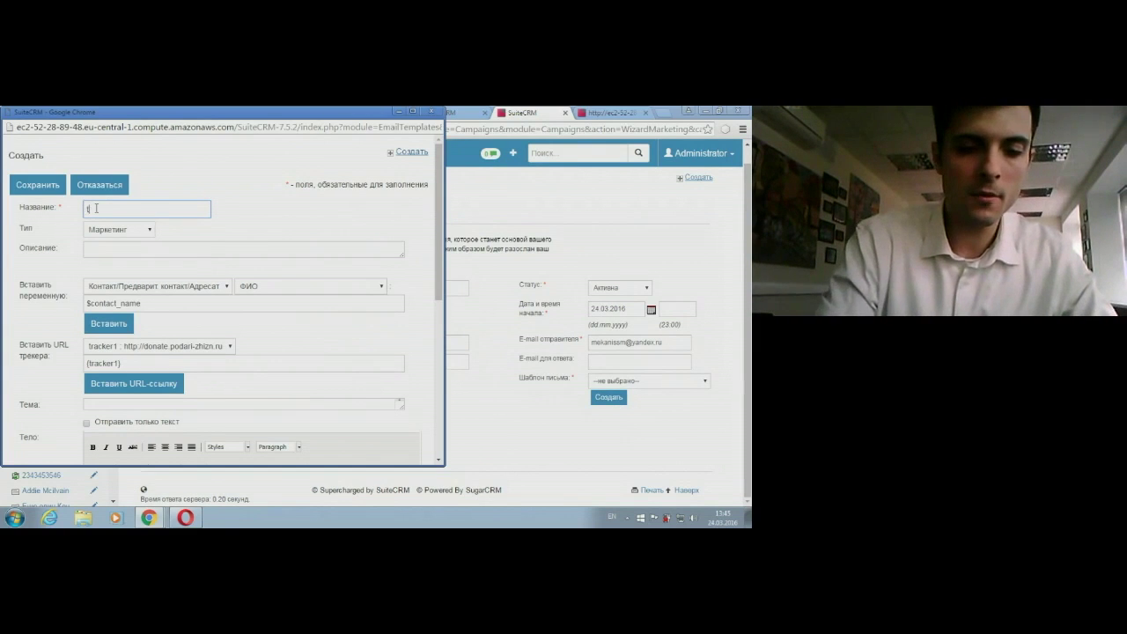
text(esits)
click(244, 211)
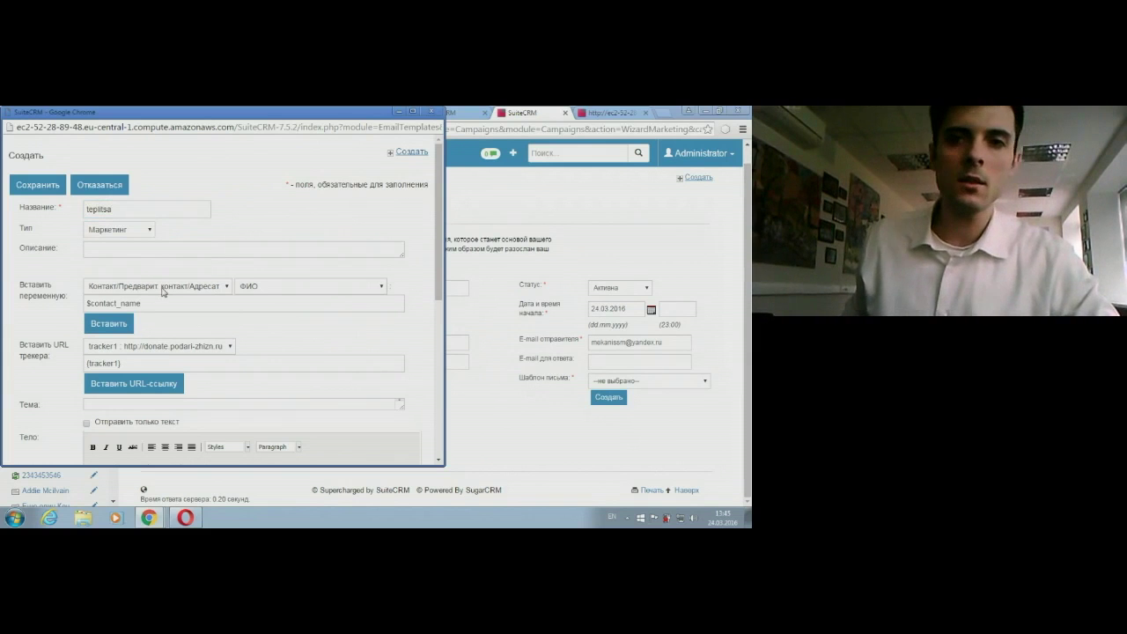
drag(224, 118, 349, 132)
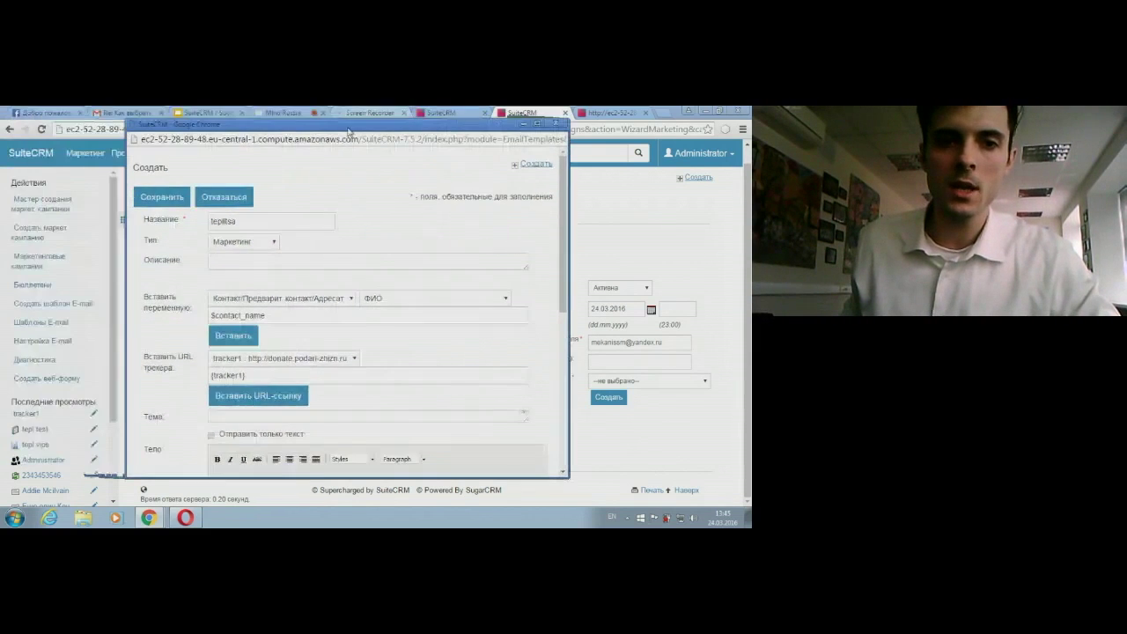
scroll(344, 288, down, 1)
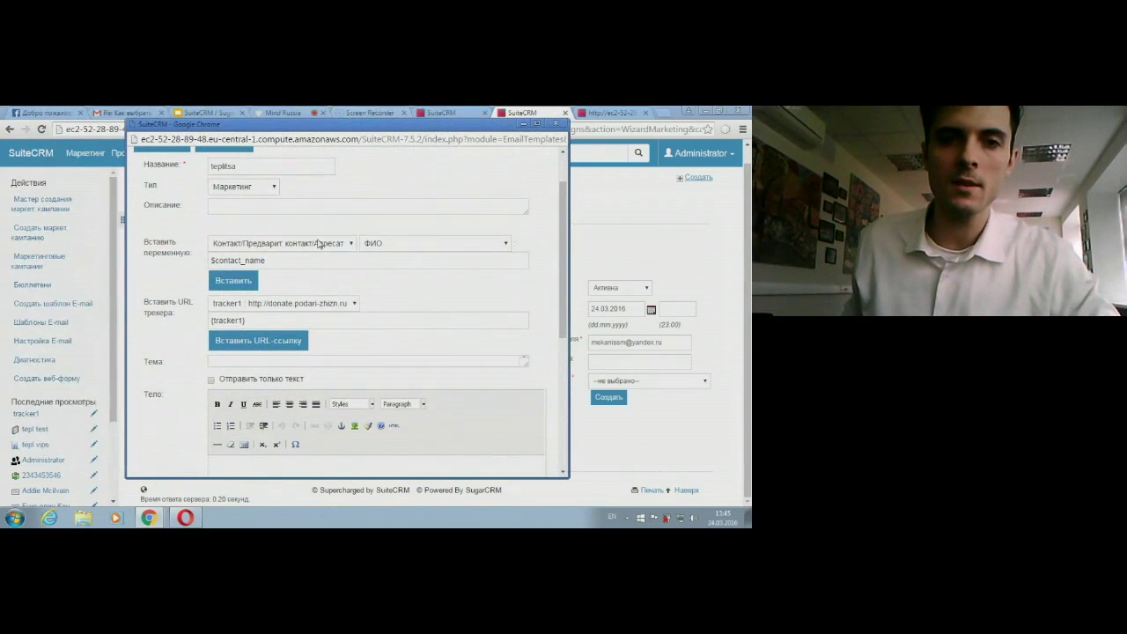
click(371, 245)
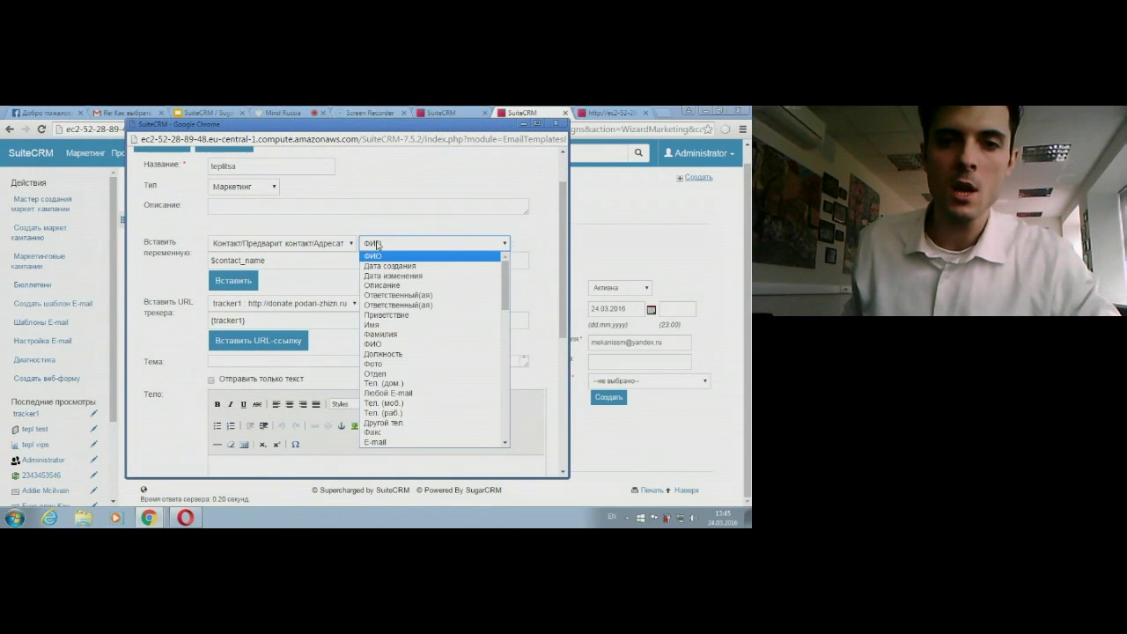
click(374, 321)
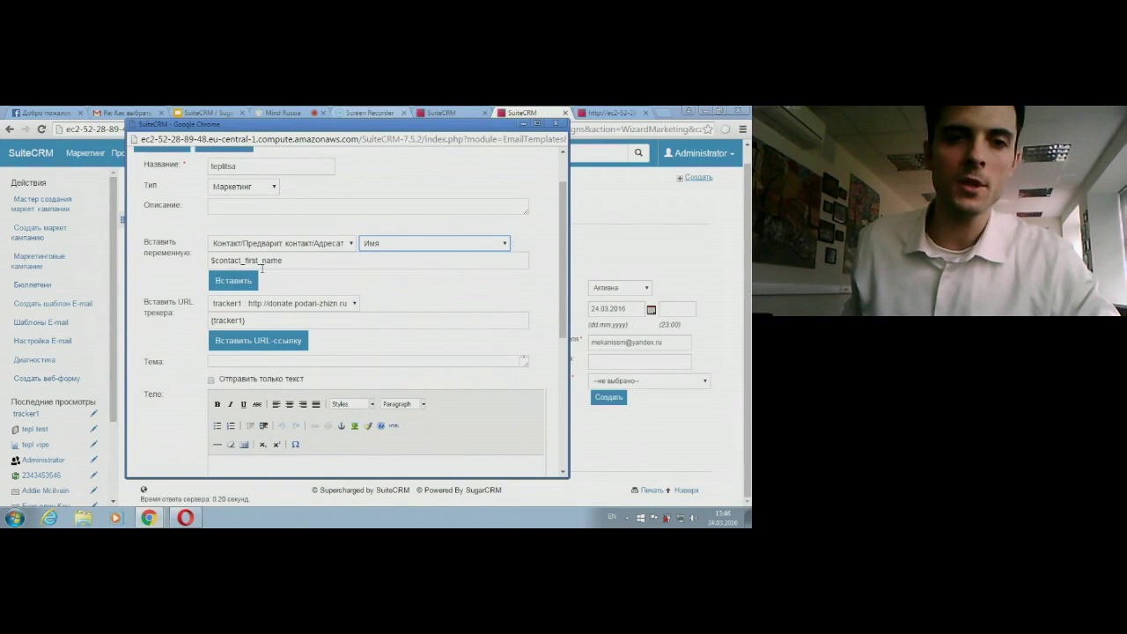
Step: Write the body greeting 'привет, дорогой $contact_first_name.' followed by 'какойтоо текст'
scroll(273, 363, down, 3)
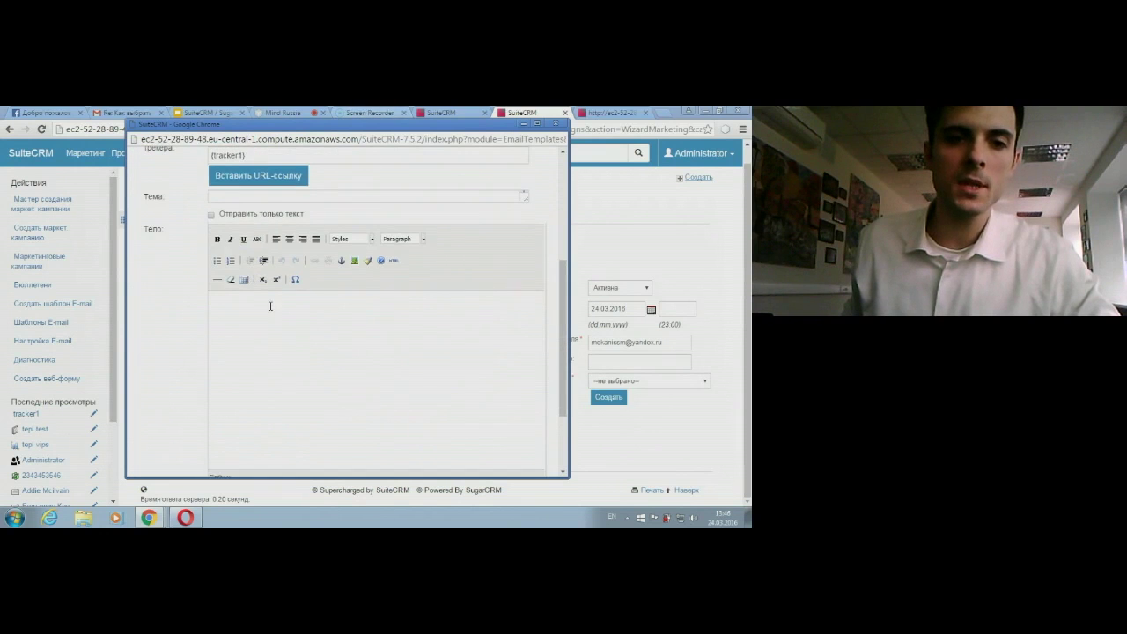
scroll(270, 305, up, 3)
scroll(260, 363, down, 2)
click(260, 363)
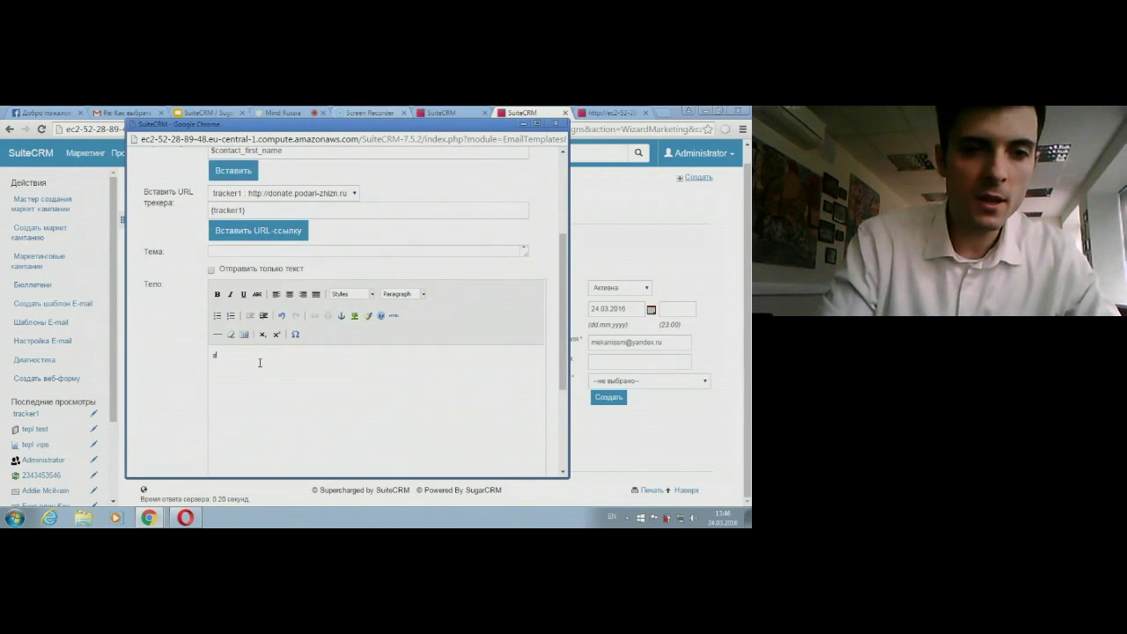
text(привет, дорогой)
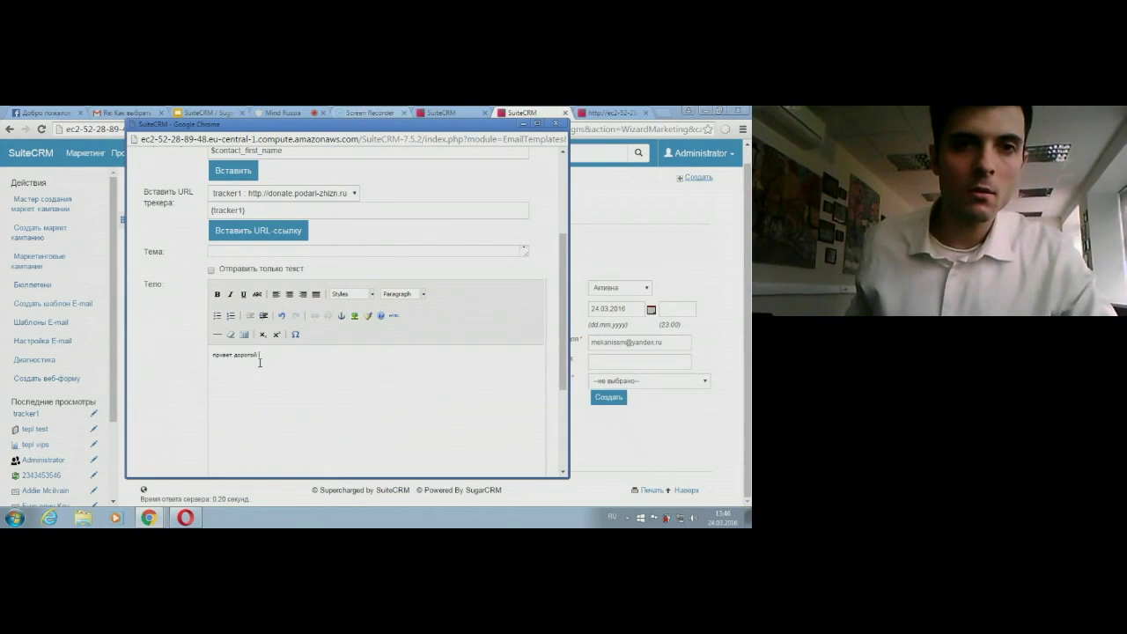
click(233, 170)
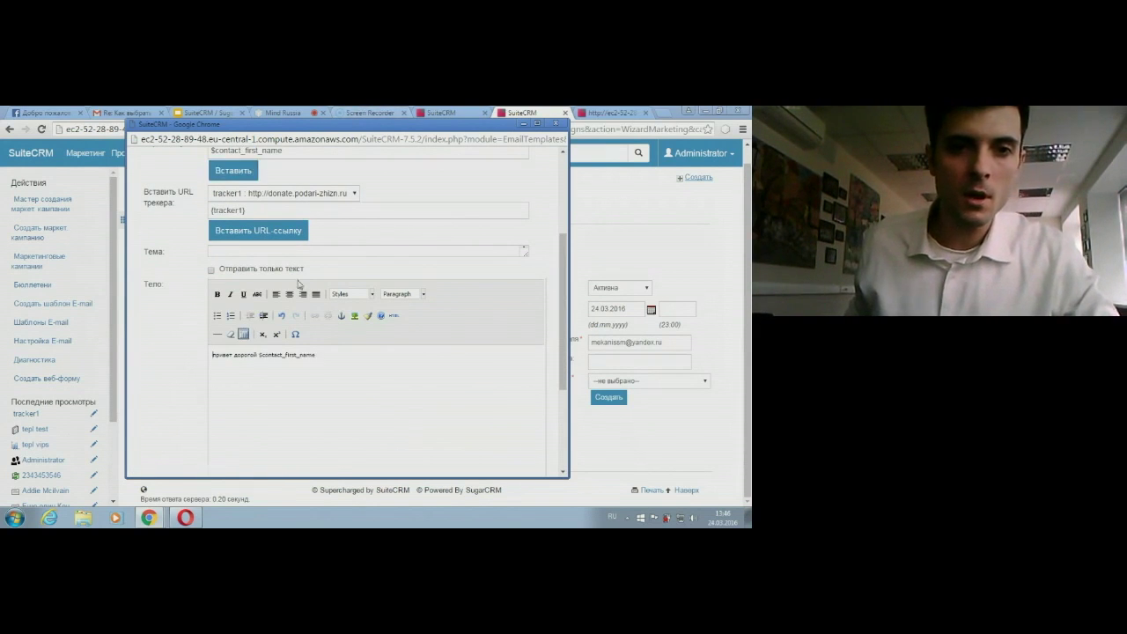
drag(344, 361, 261, 355)
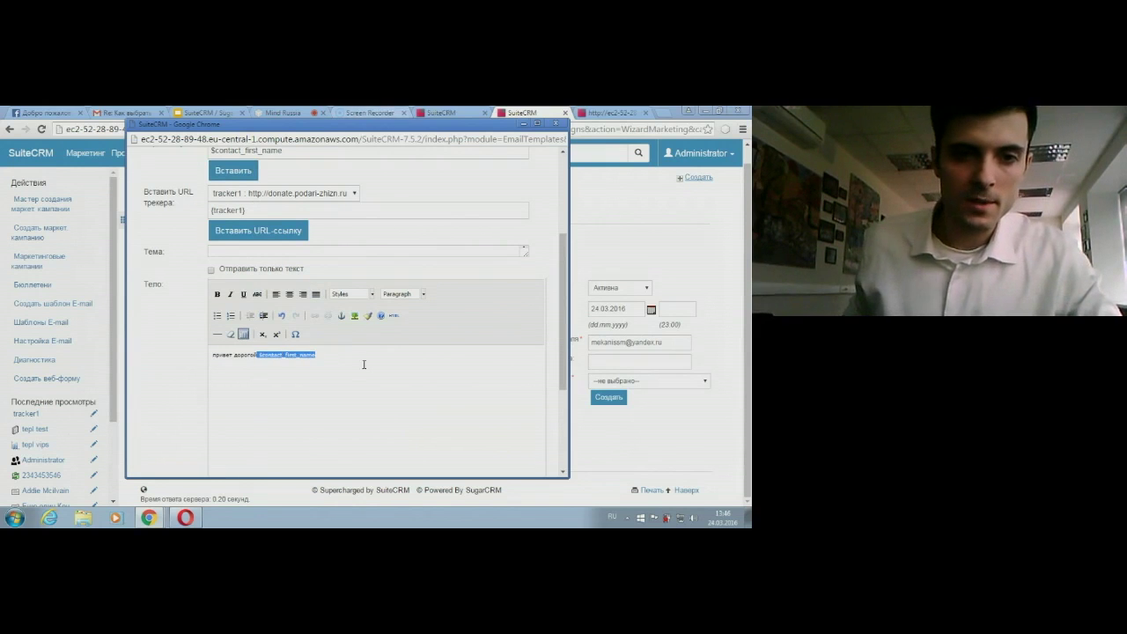
click(365, 364)
text(.)
key(Return)
text(ка)
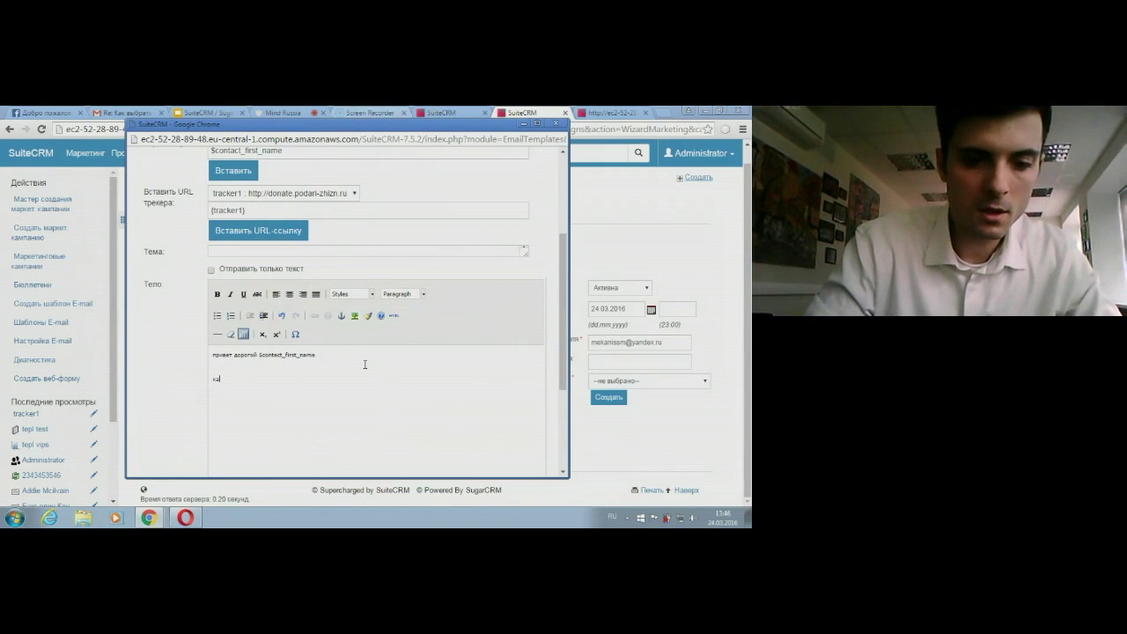
text(койтоо )
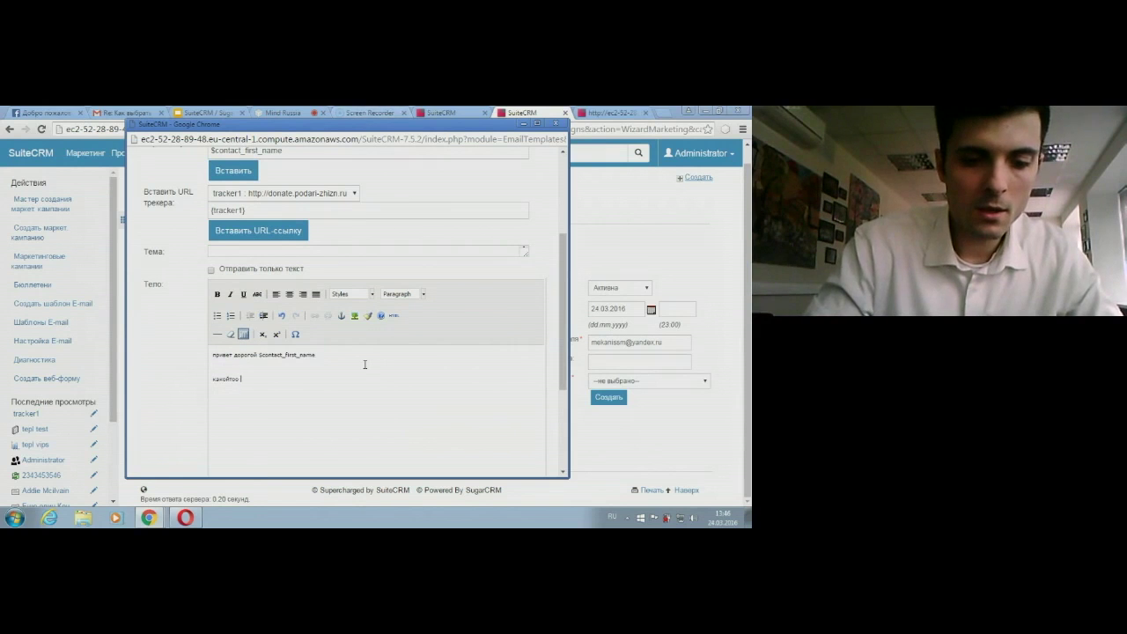
text(текст)
key(Return)
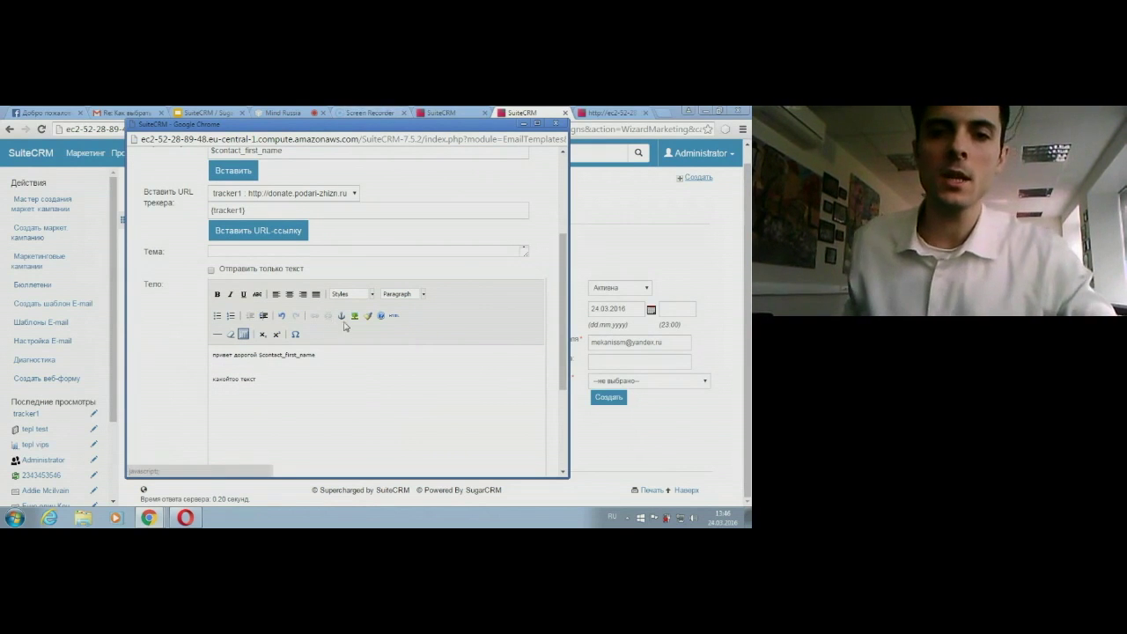
Step: Format the 'какойтоо текст' line as Heading 1 and check the HTML source
double_click(249, 379)
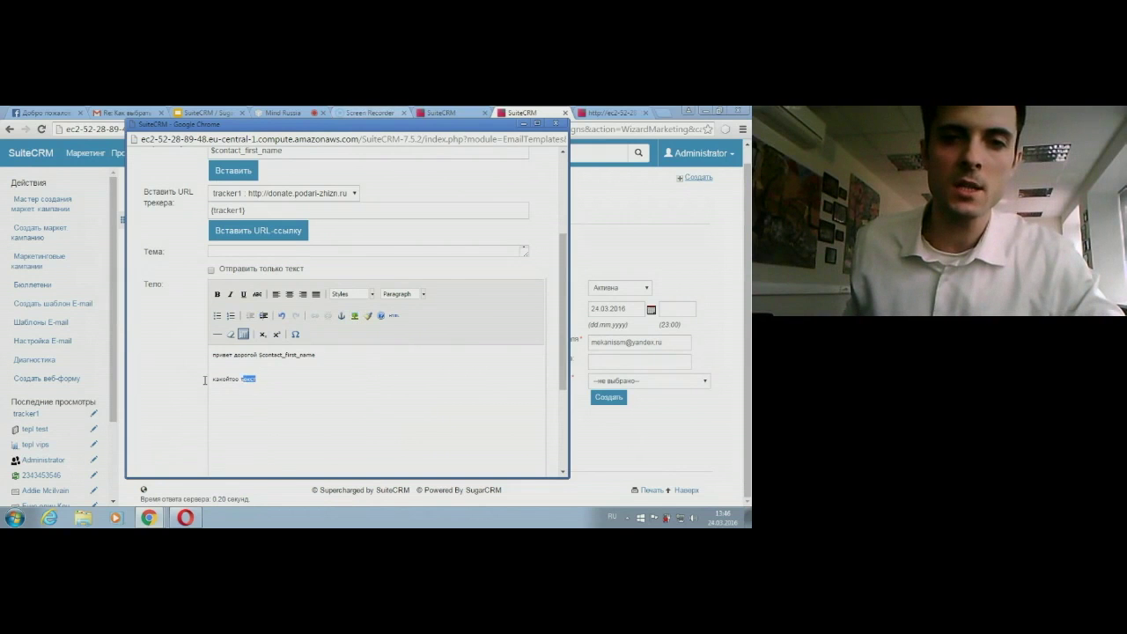
click(423, 294)
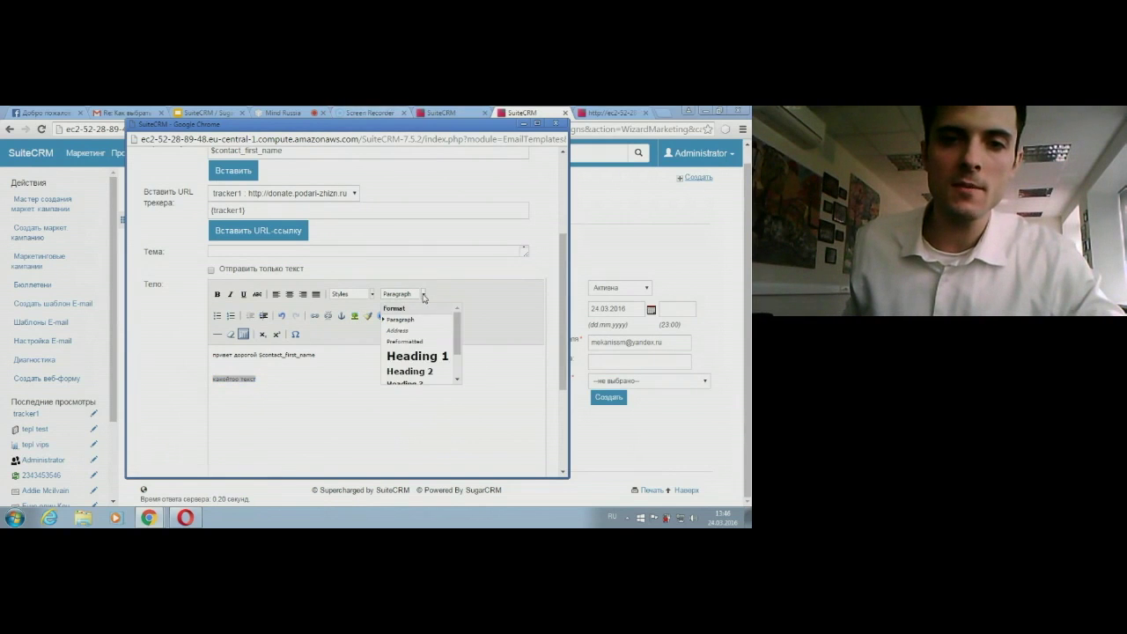
click(424, 357)
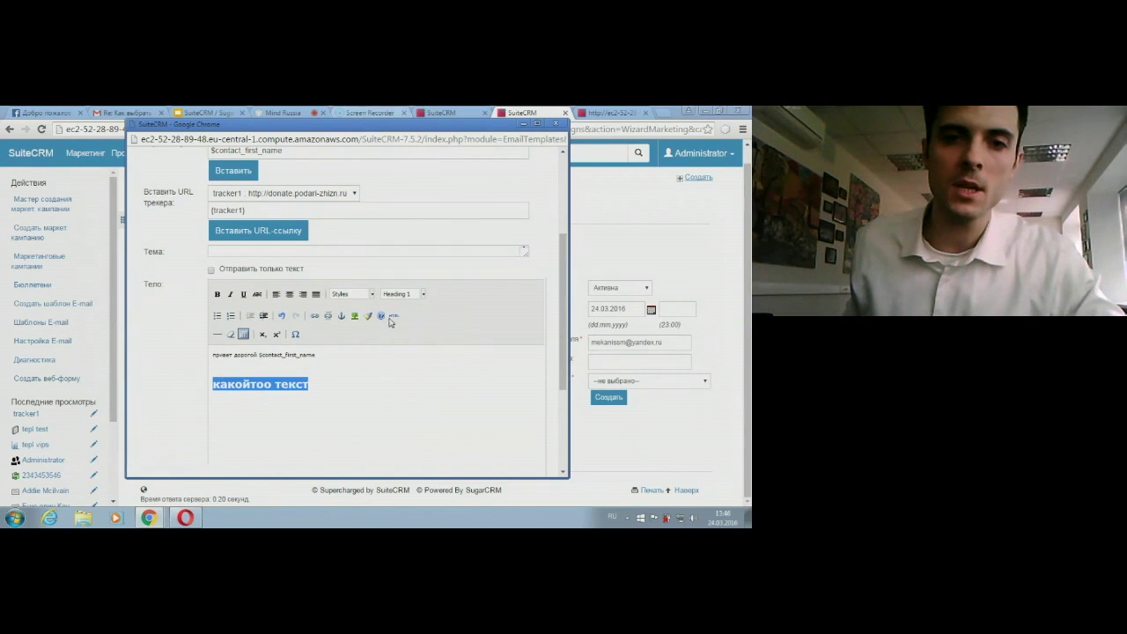
key(Down)
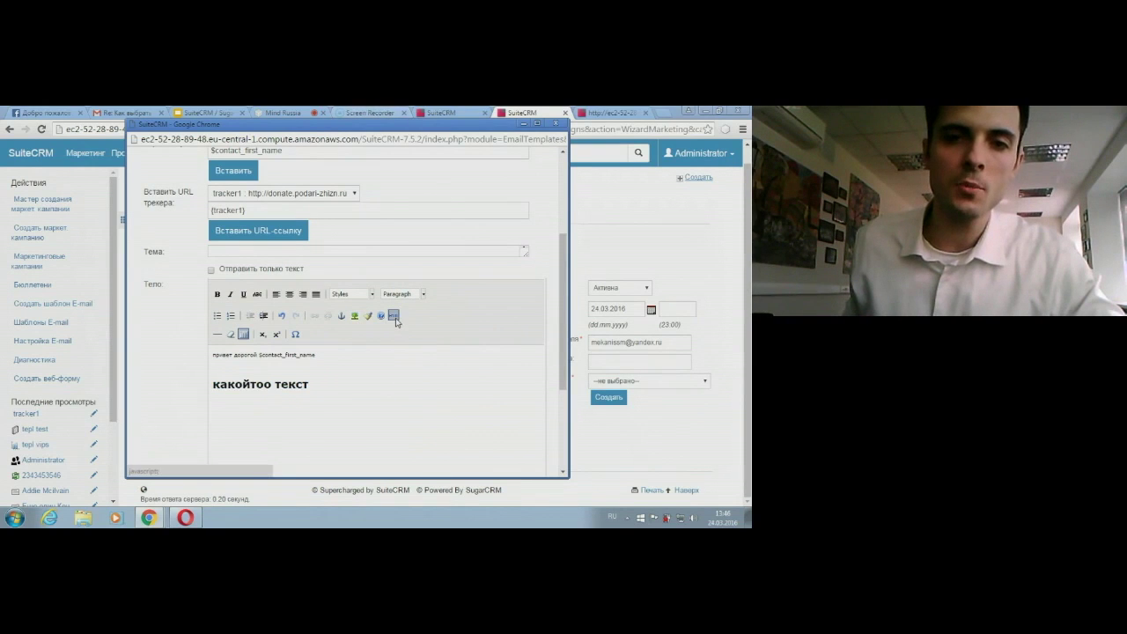
click(393, 316)
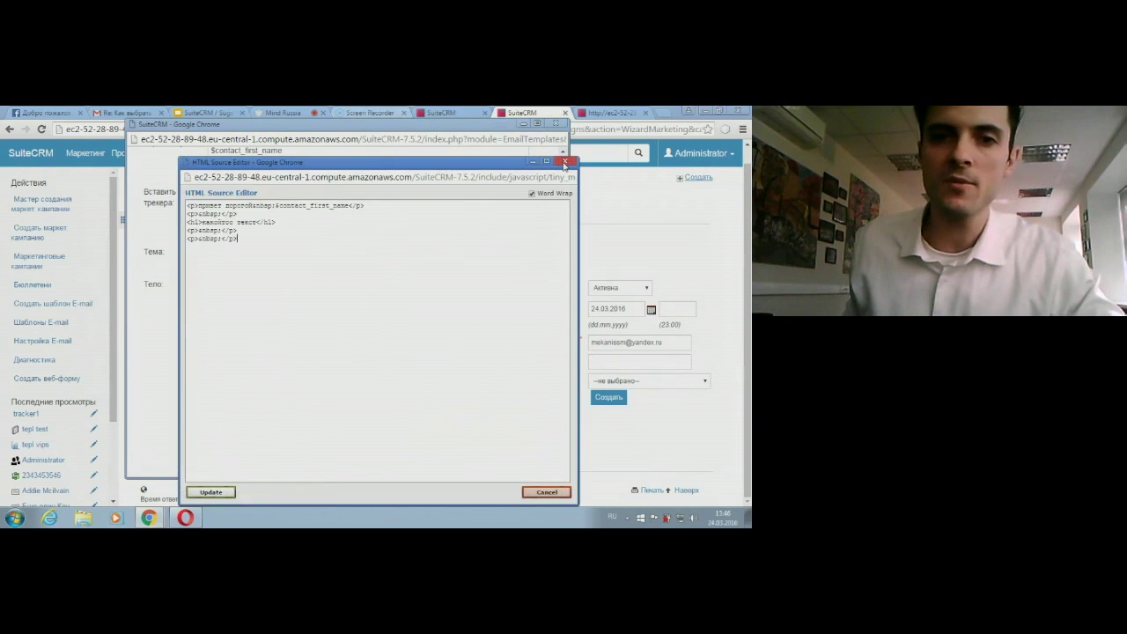
click(565, 163)
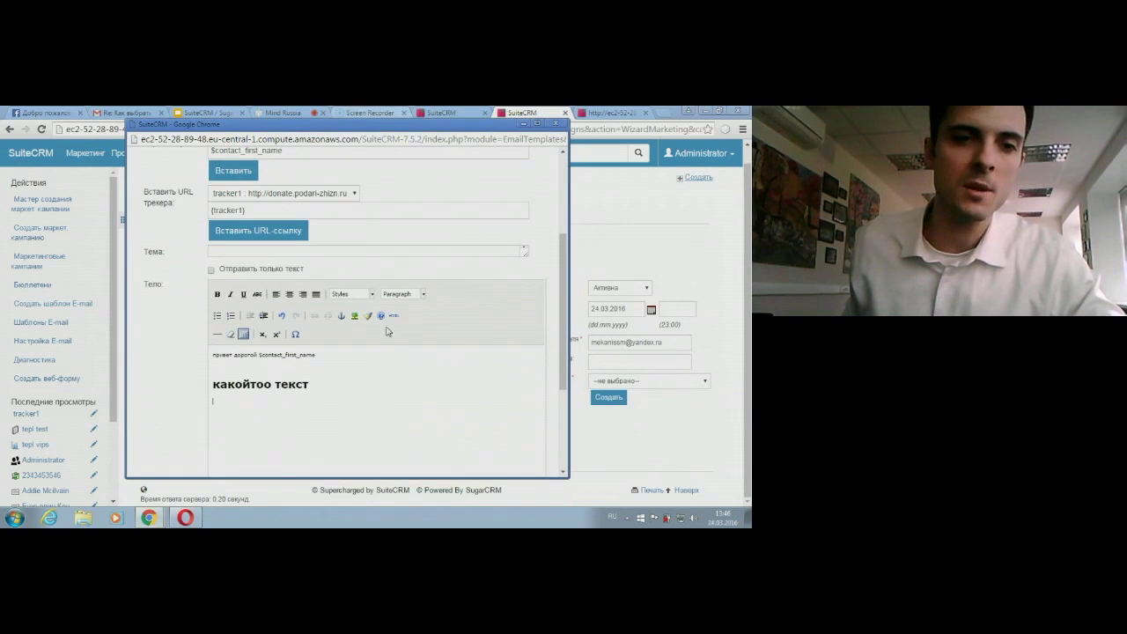
Step: Insert the tracker1 link into the body and remove the heading's extra letter
click(253, 229)
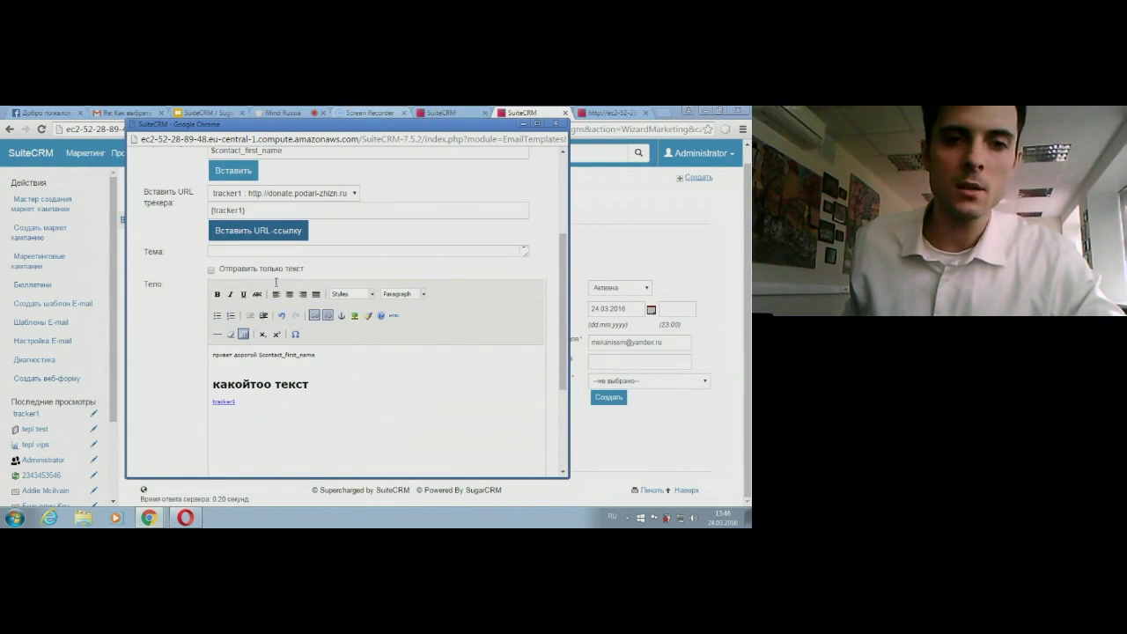
click(267, 384)
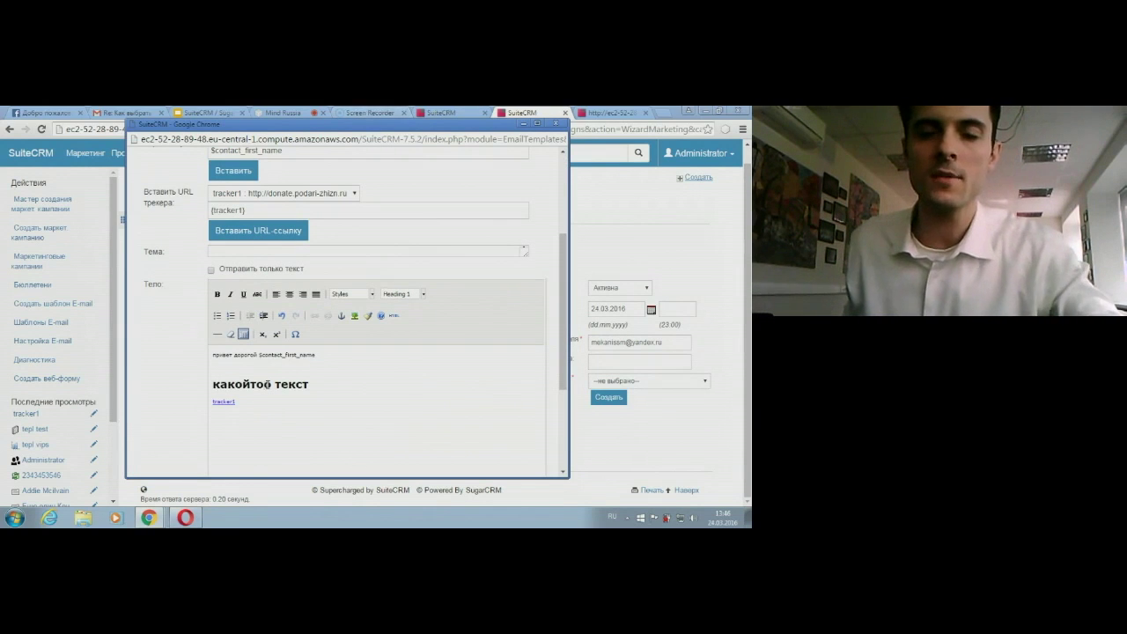
key(BackSpace)
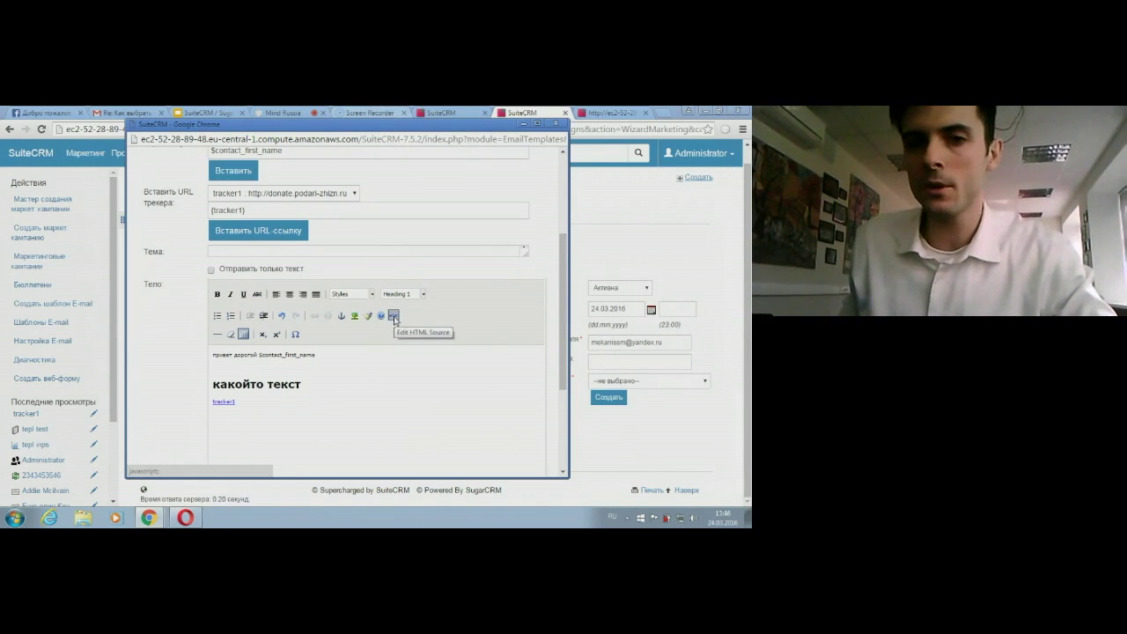
scroll(293, 349, down, 1)
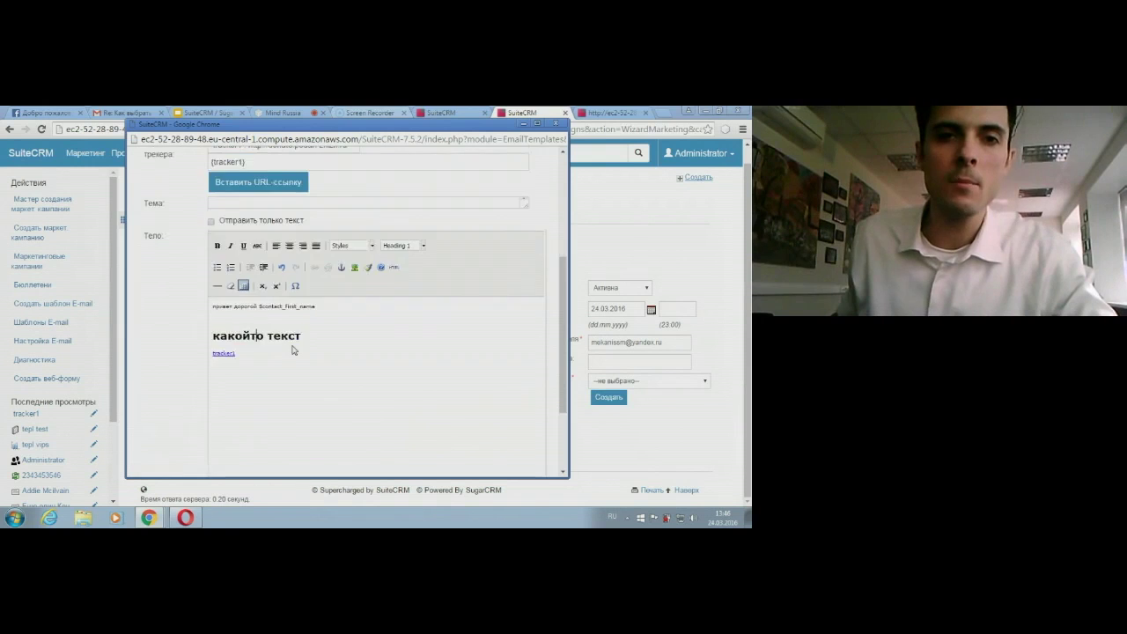
scroll(281, 325, down, 3)
scroll(273, 264, up, 3)
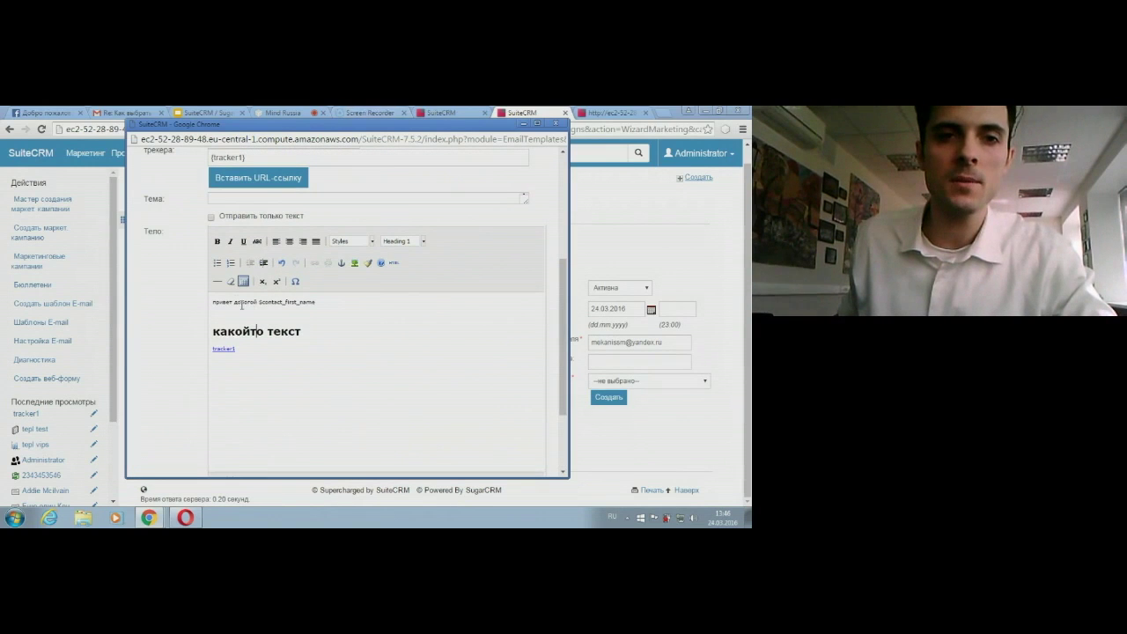
Step: Set the template subject to '$contact_first_name мы благодарны'
click(255, 199)
drag(313, 303, 275, 303)
click(276, 199)
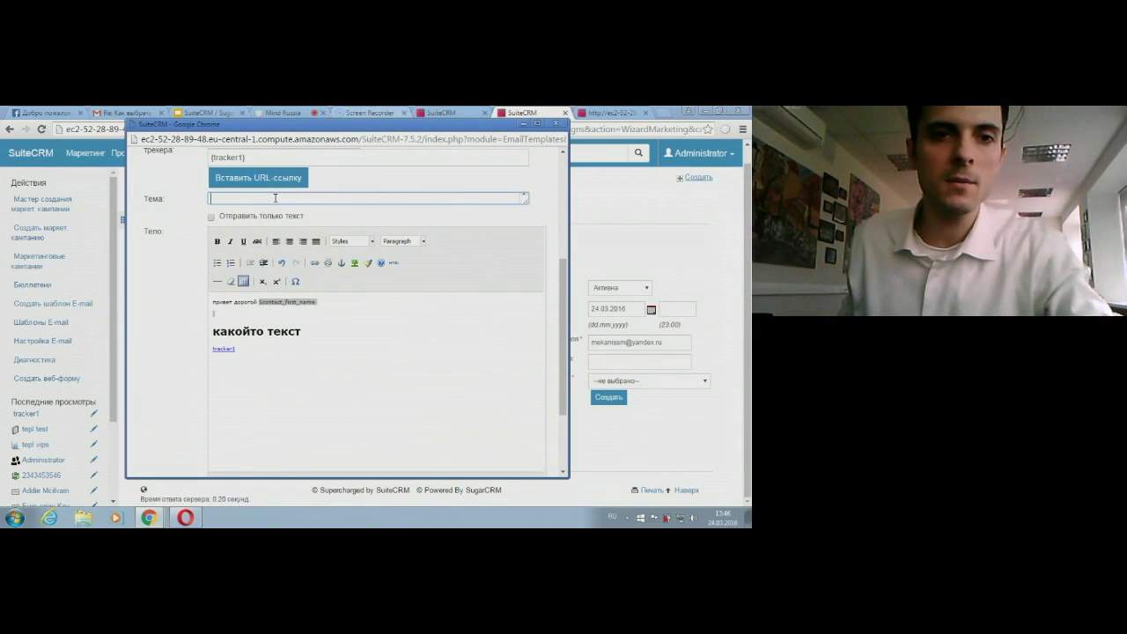
text($contact_first_name)
text(мы благодарны)
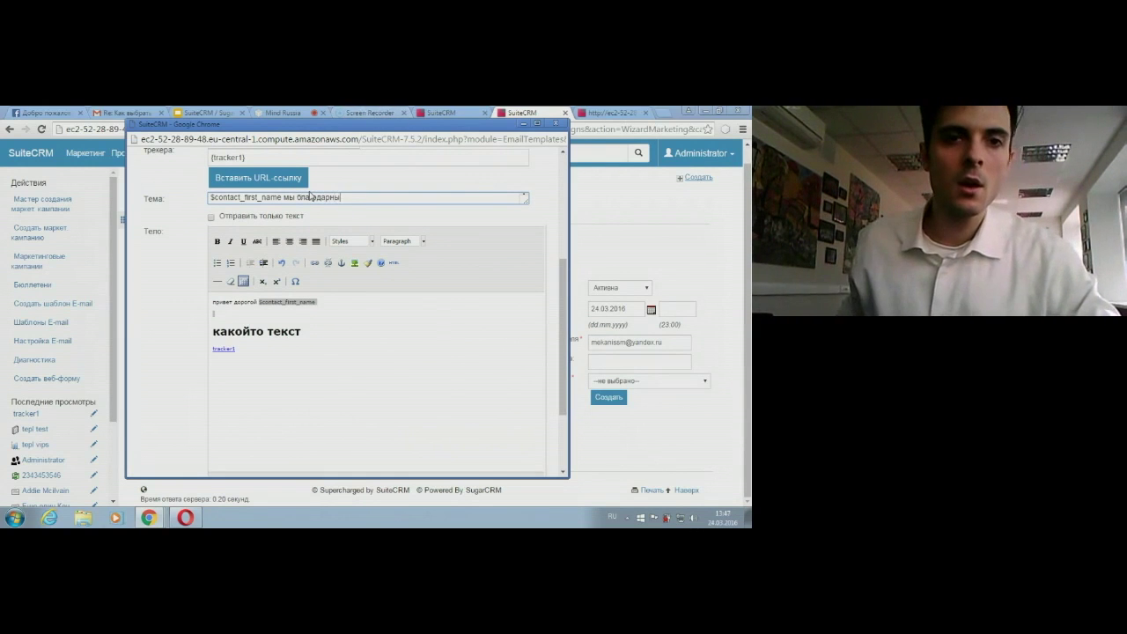
scroll(482, 338, down, 2)
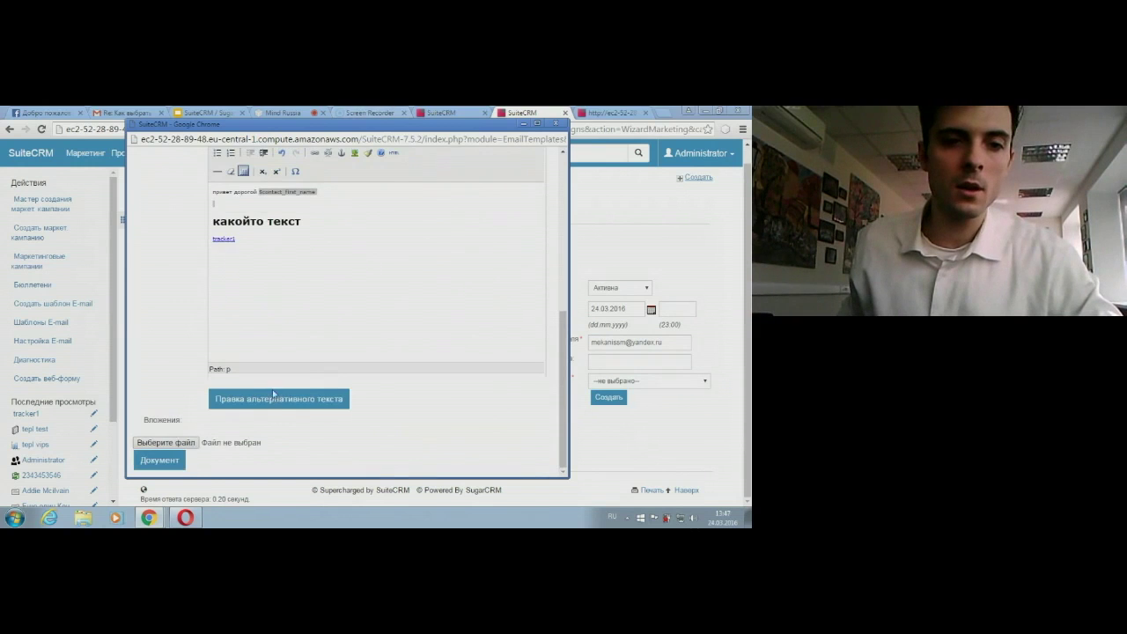
scroll(156, 461, up, 6)
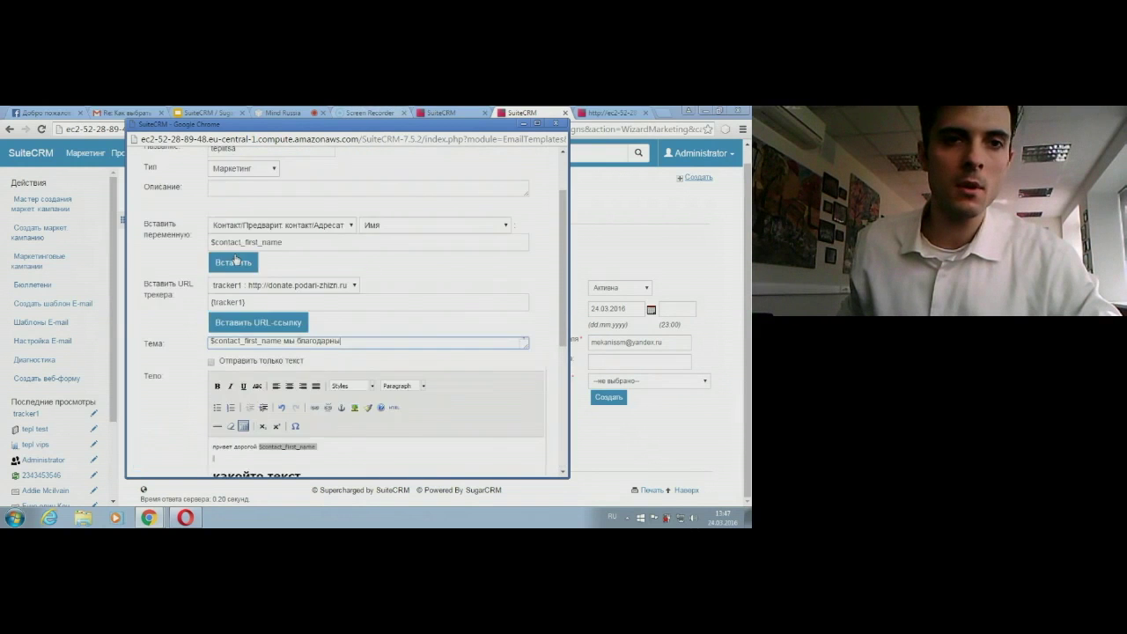
Step: Save the teplitsa template and select the SuiteCRM e-mail account for sending
click(154, 201)
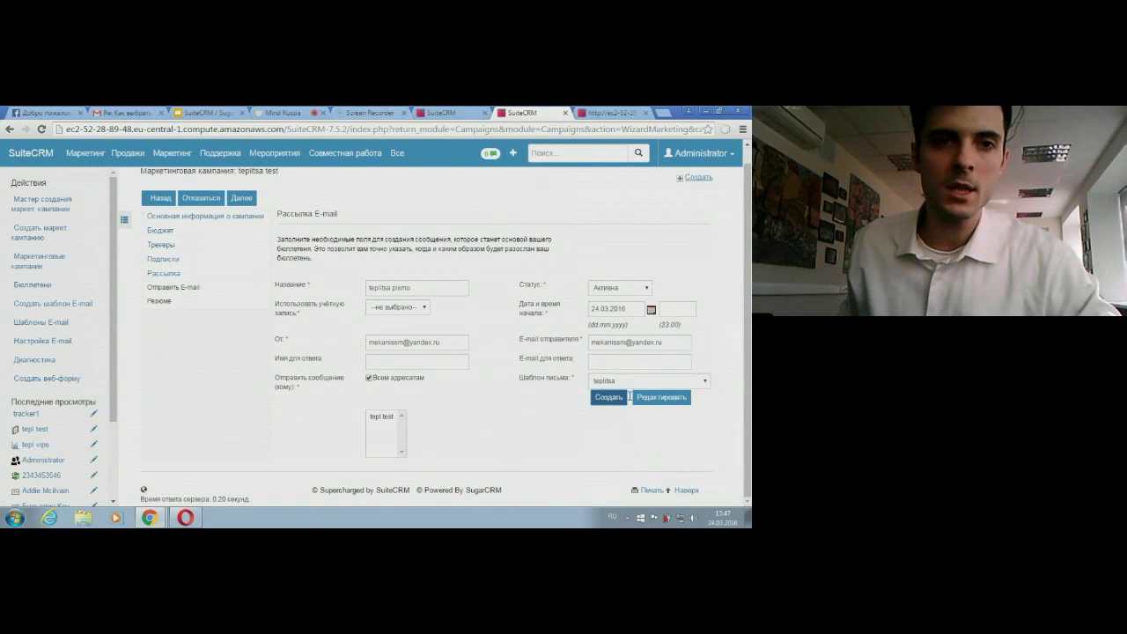
click(240, 198)
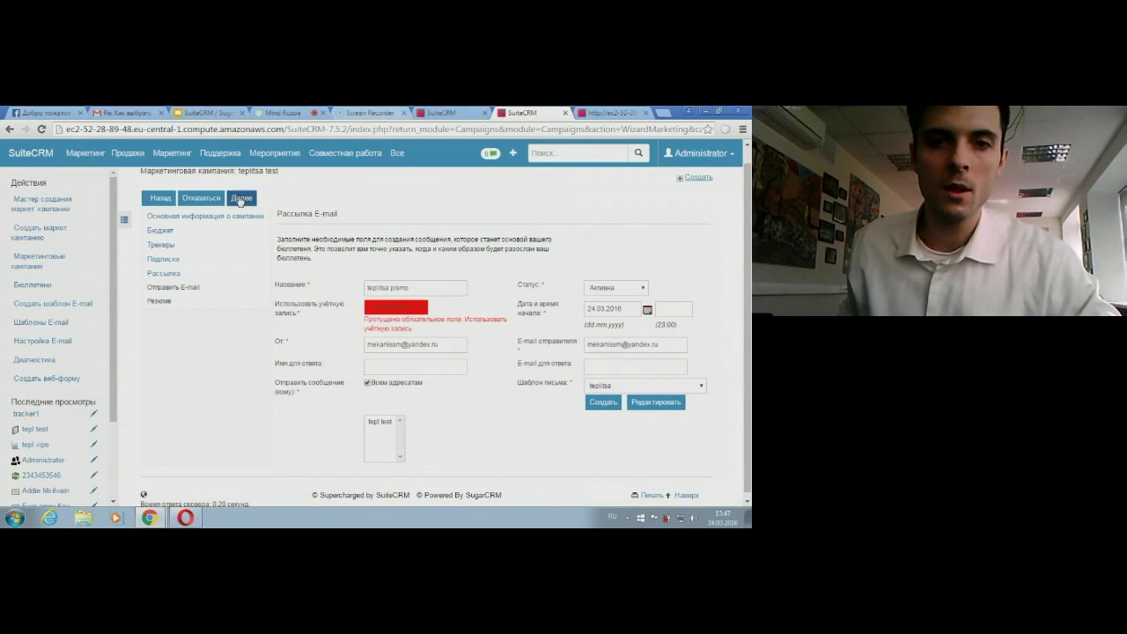
click(396, 309)
click(393, 325)
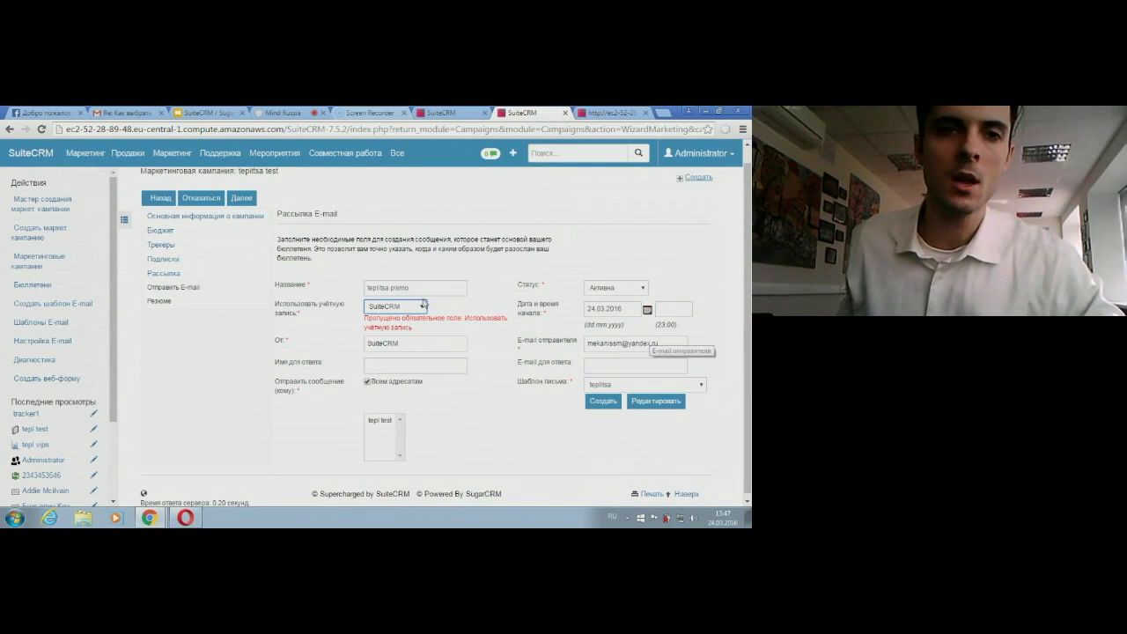
Step: Advance through the wizard to the Отправить E-mail step and finish it
mouse_move(219, 153)
click(243, 201)
click(243, 201)
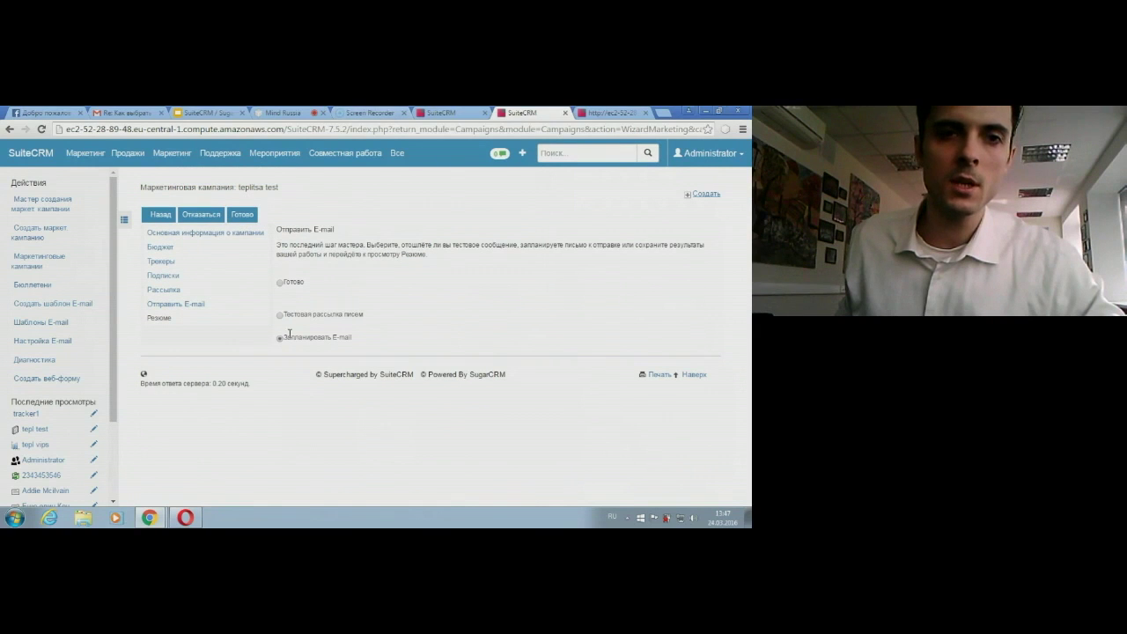
click(244, 217)
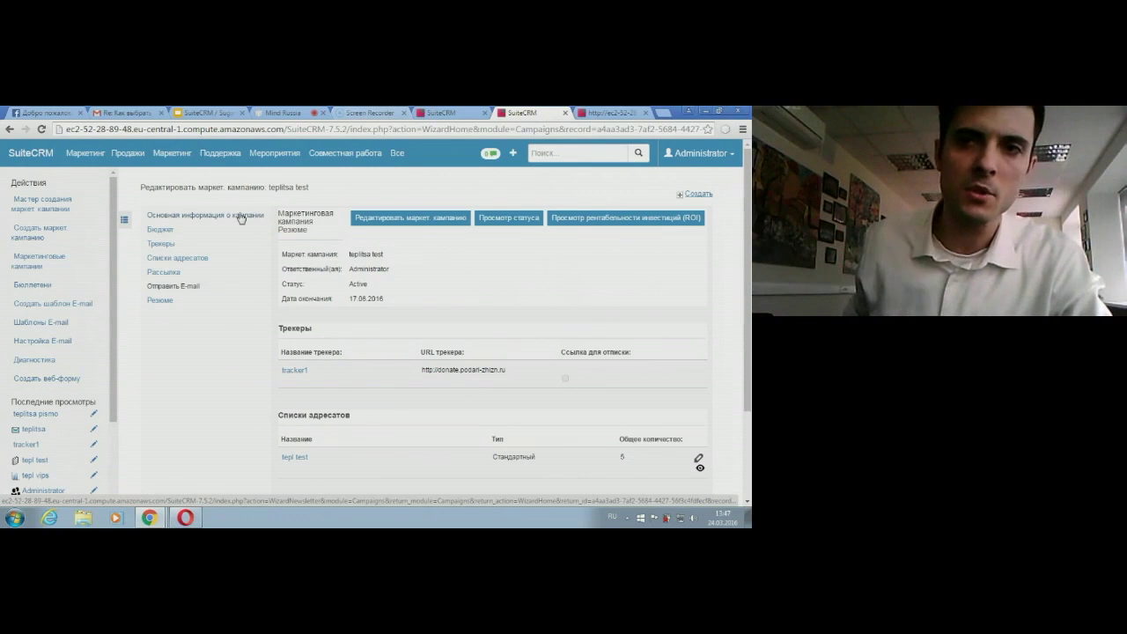
Step: Open the administrator account options menu from the campaign summary
click(707, 154)
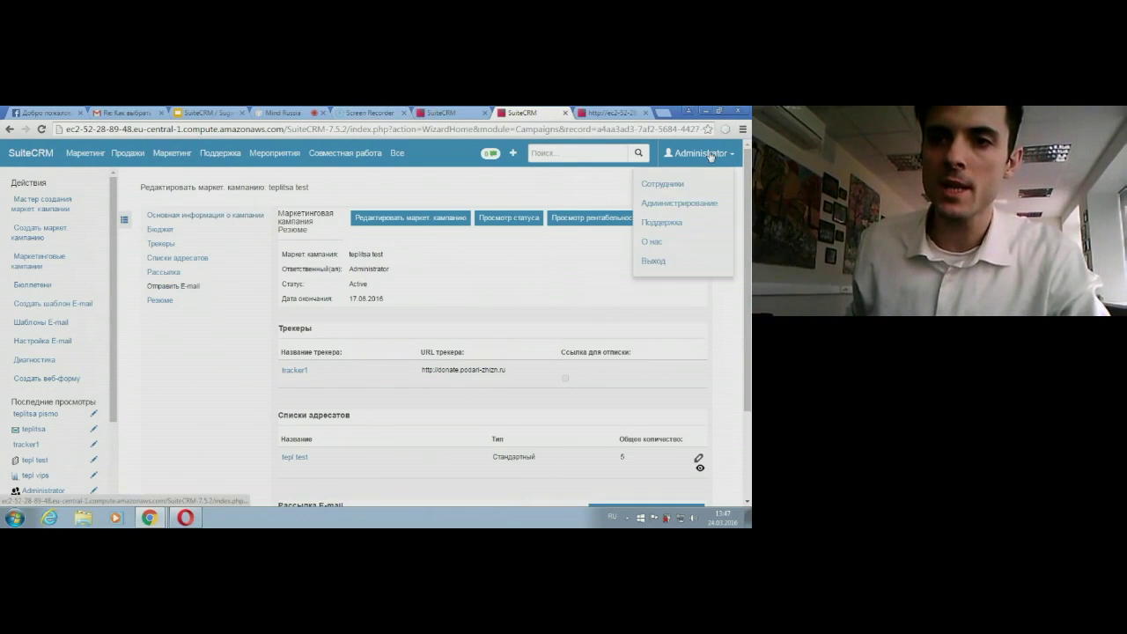
Step: Send all five queued teplitsa pismo e-mails from Управление очередью E-mail, emptying the queue
click(680, 204)
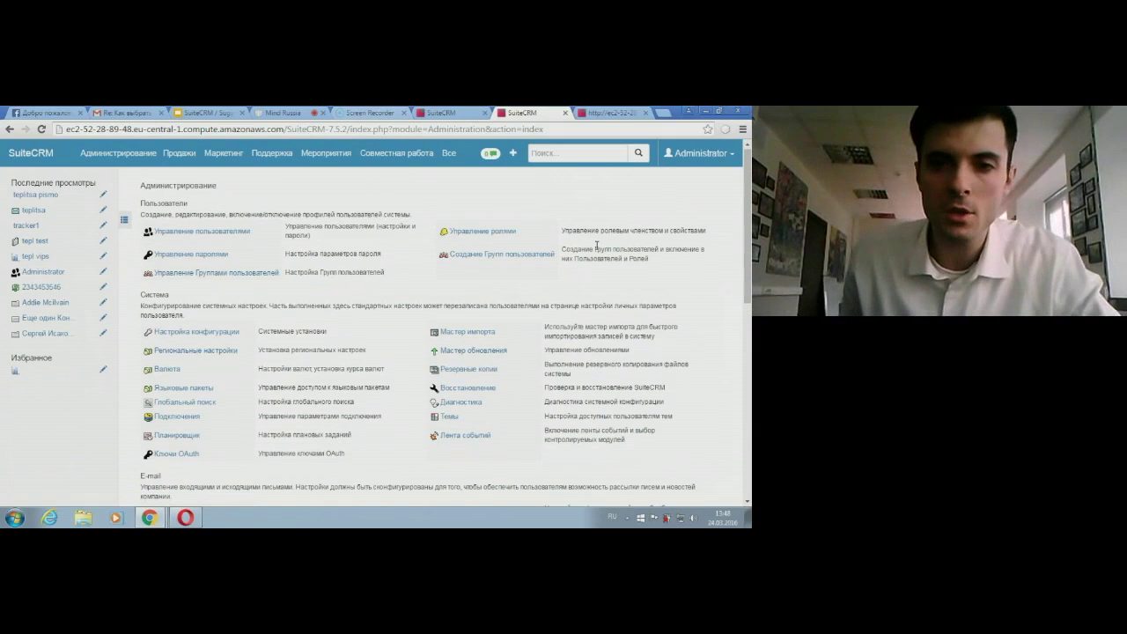
scroll(597, 247, down, 15)
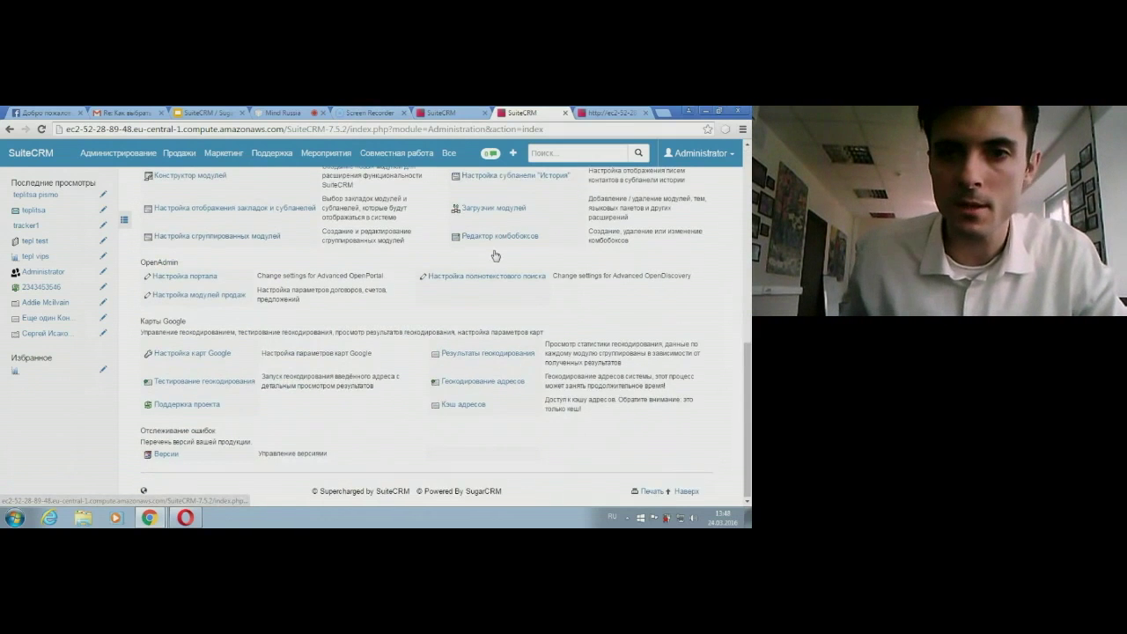
scroll(493, 386, up, 2)
scroll(490, 399, down, 2)
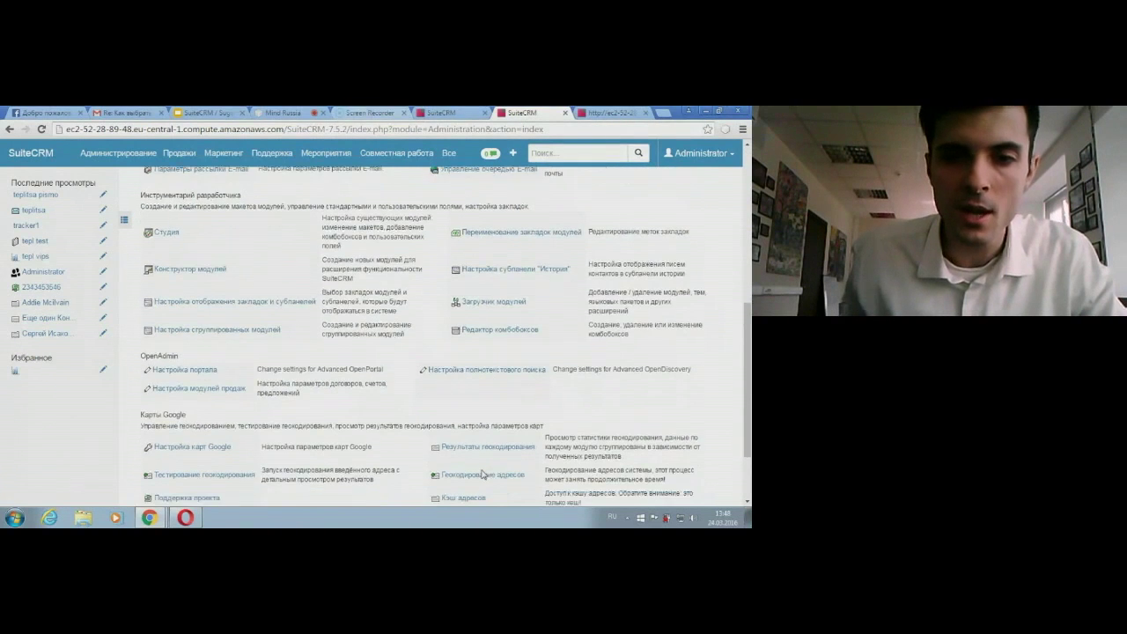
scroll(444, 390, up, 3)
scroll(467, 374, up, 3)
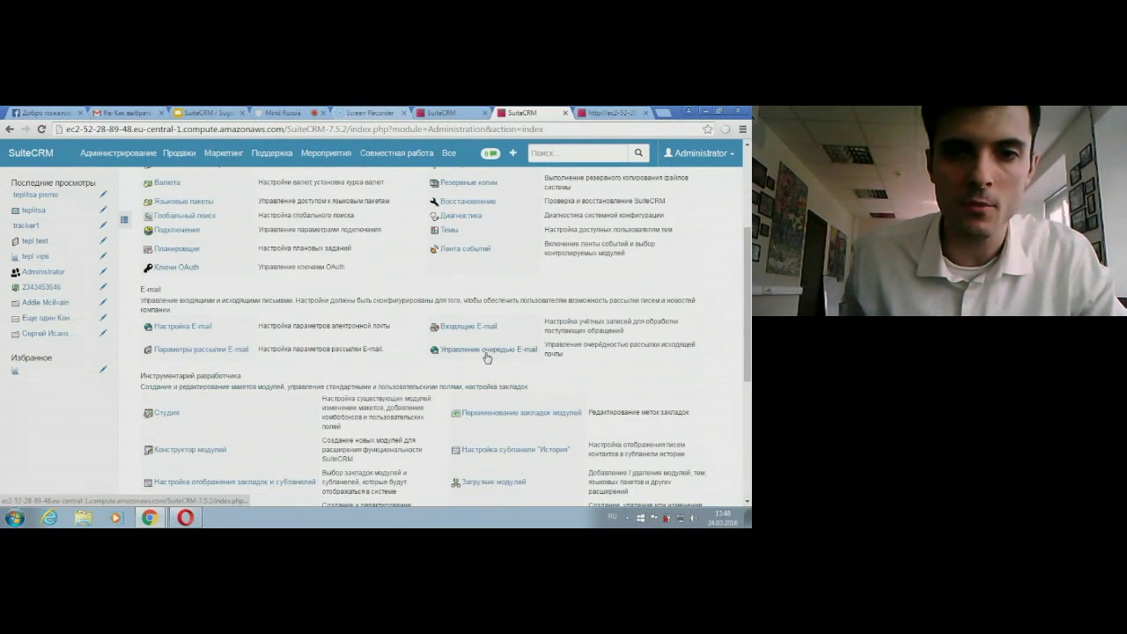
click(482, 352)
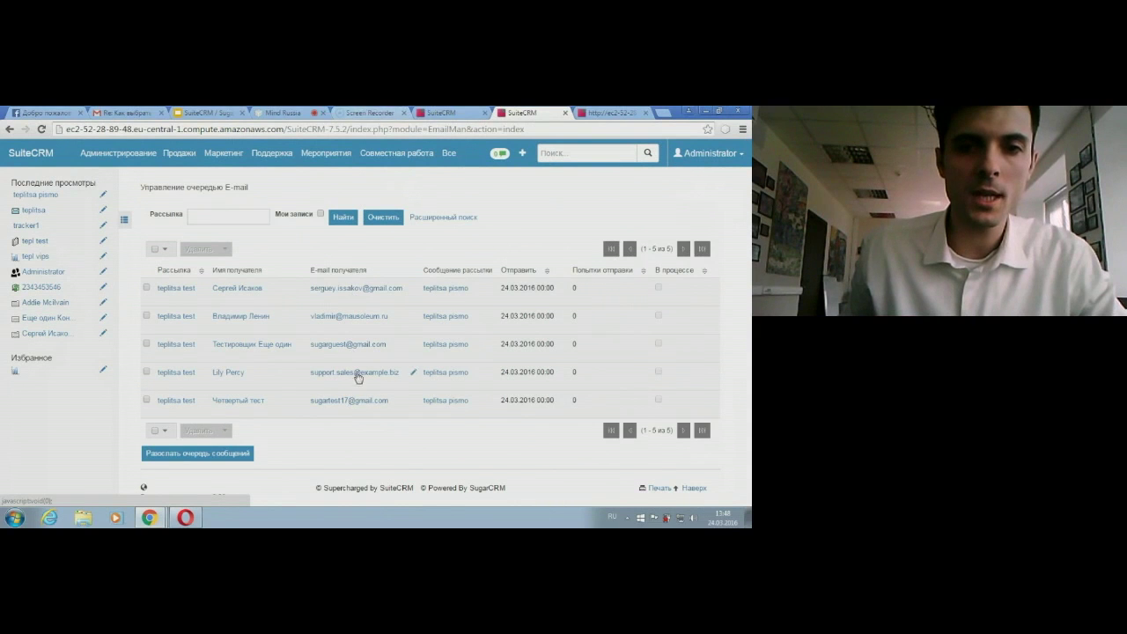
click(154, 250)
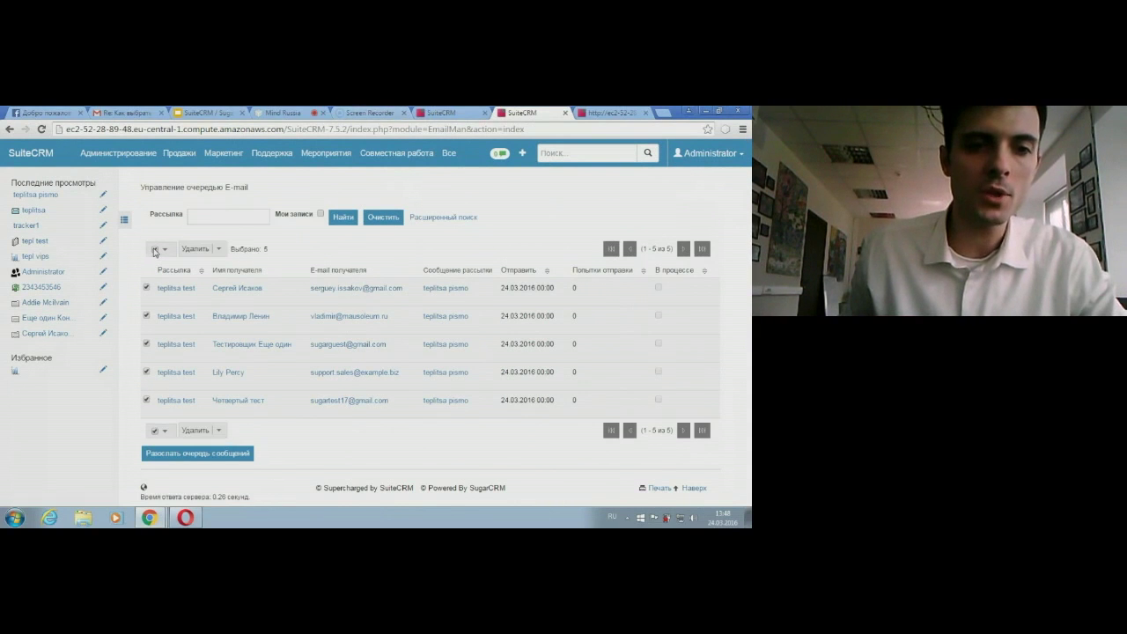
click(183, 453)
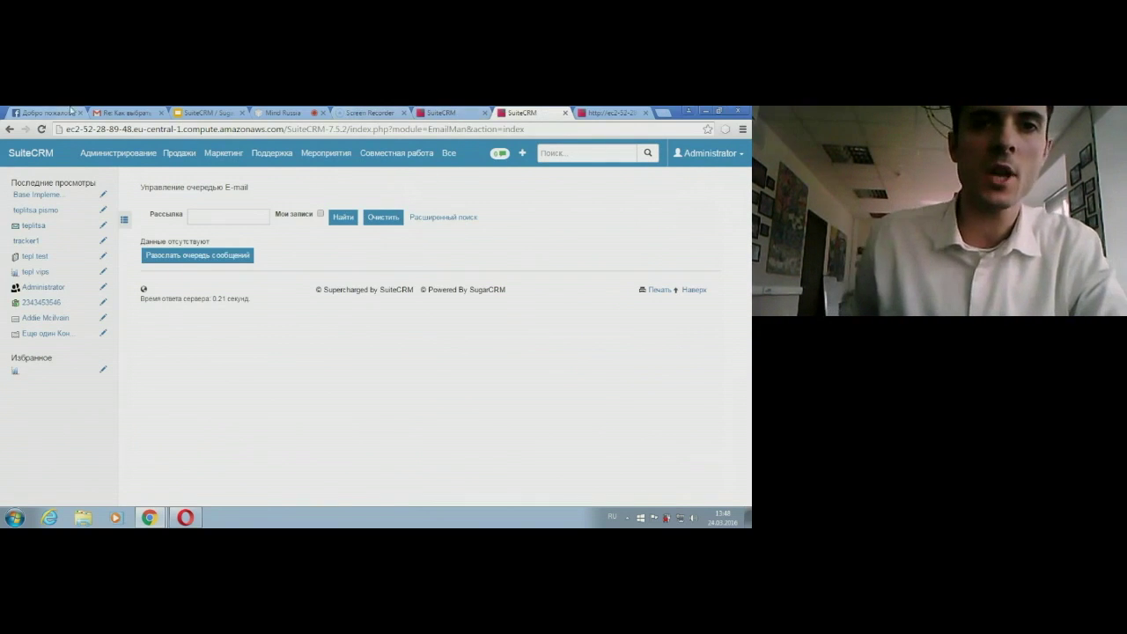
Step: Open the campaign e-mail in Gmail and follow its tracker1 link to donate.podari-zhizn.ru
click(129, 113)
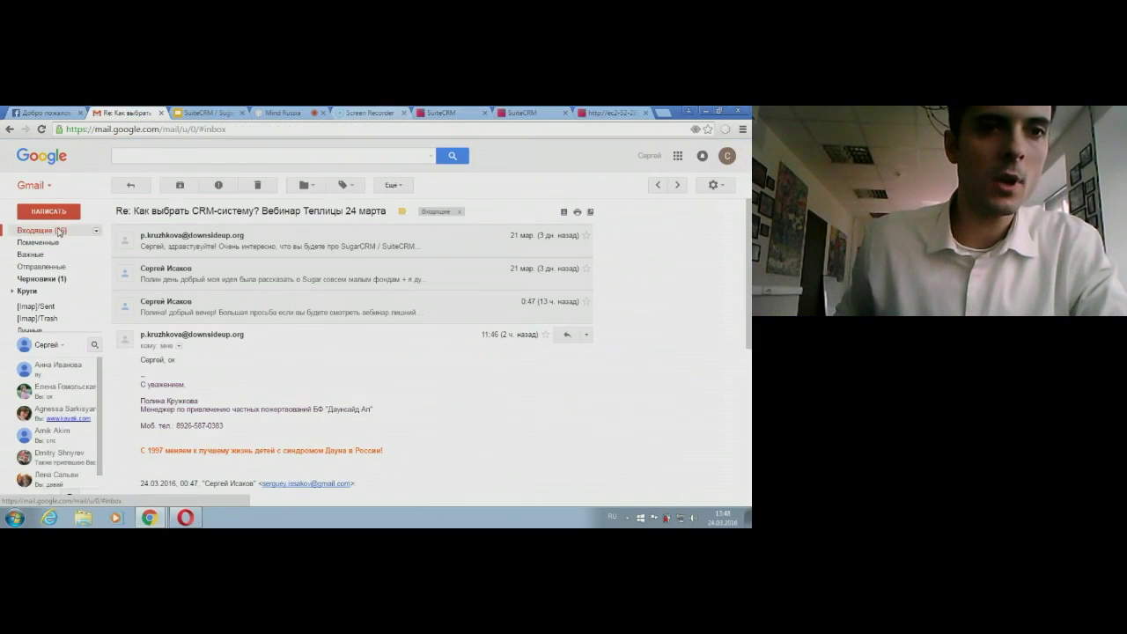
click(58, 230)
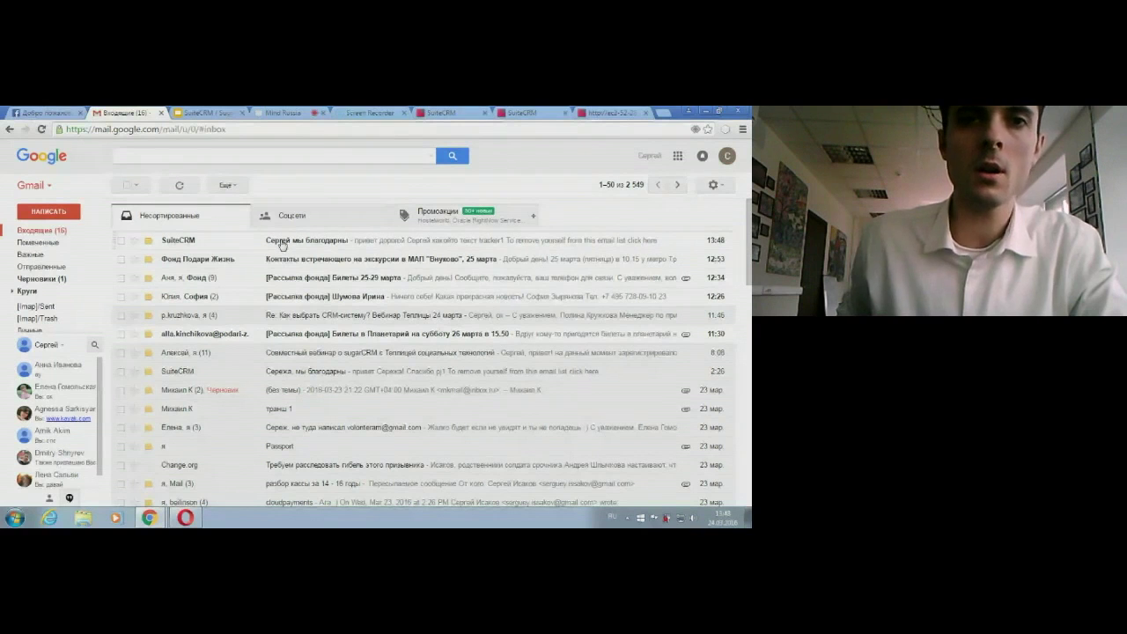
click(282, 242)
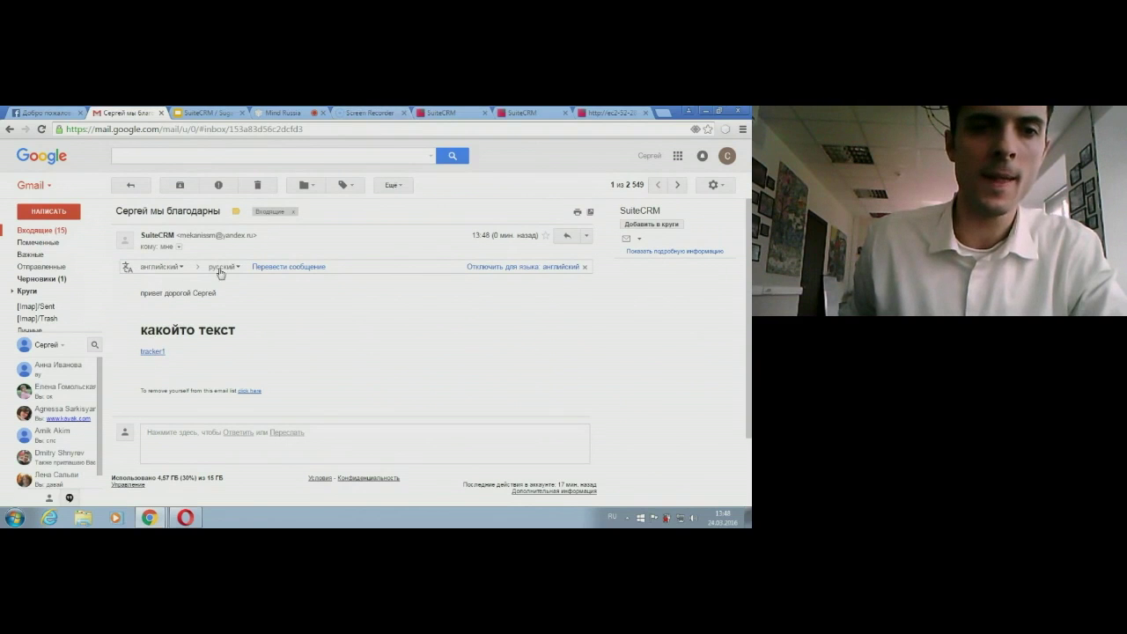
click(154, 353)
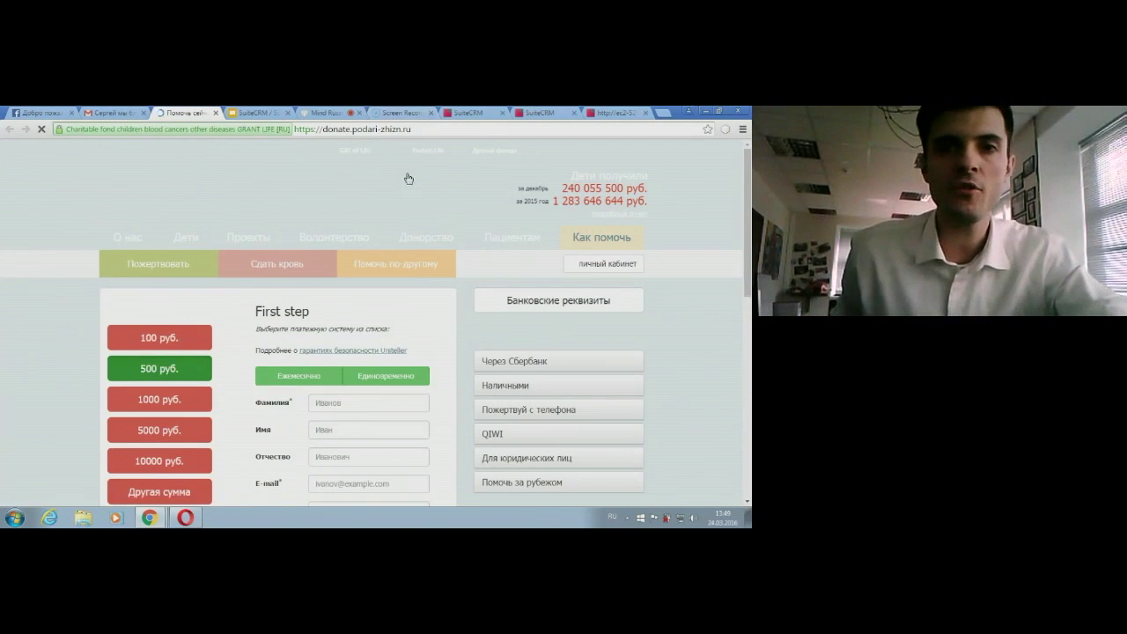
click(540, 115)
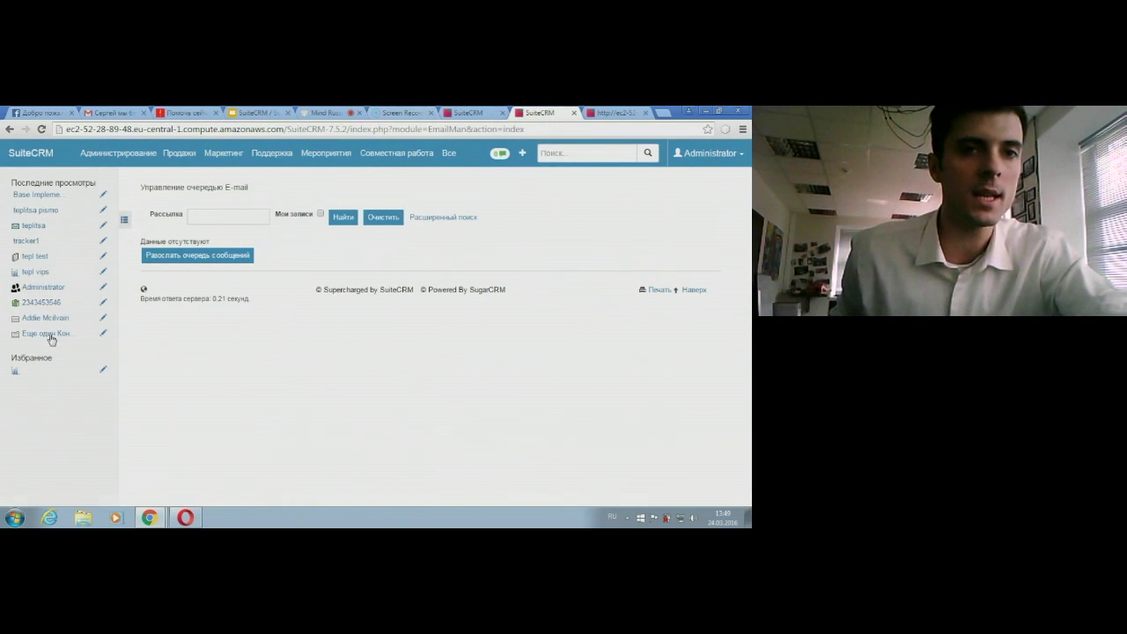
Step: In the Contacts list, replace the old Имя filter with the contact's first name and search for the single match
mouse_move(186, 156)
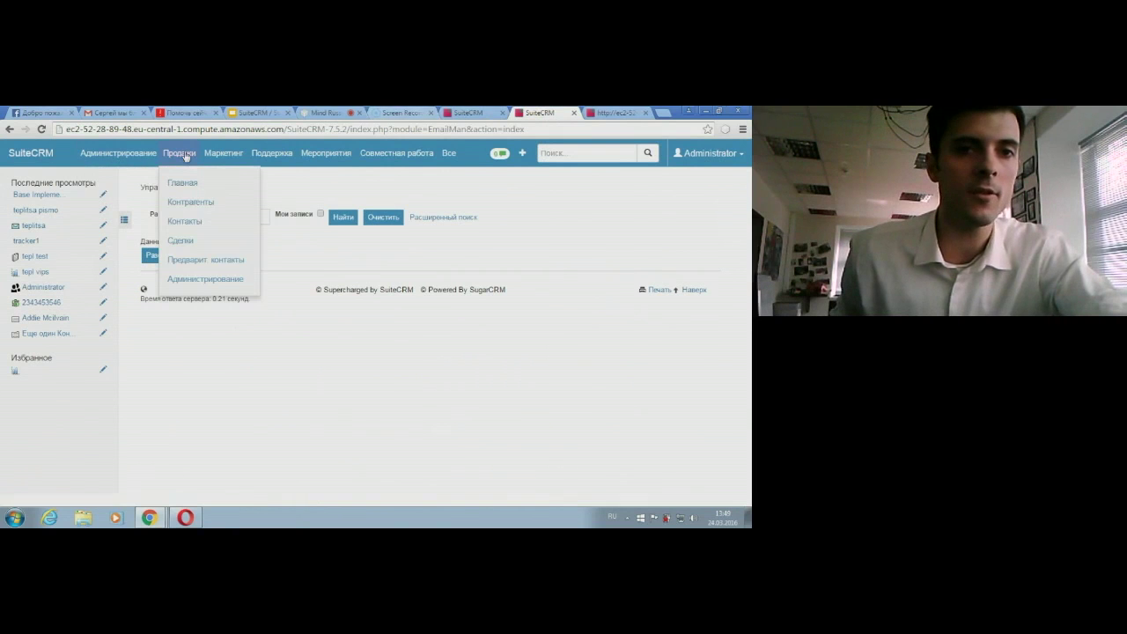
click(188, 227)
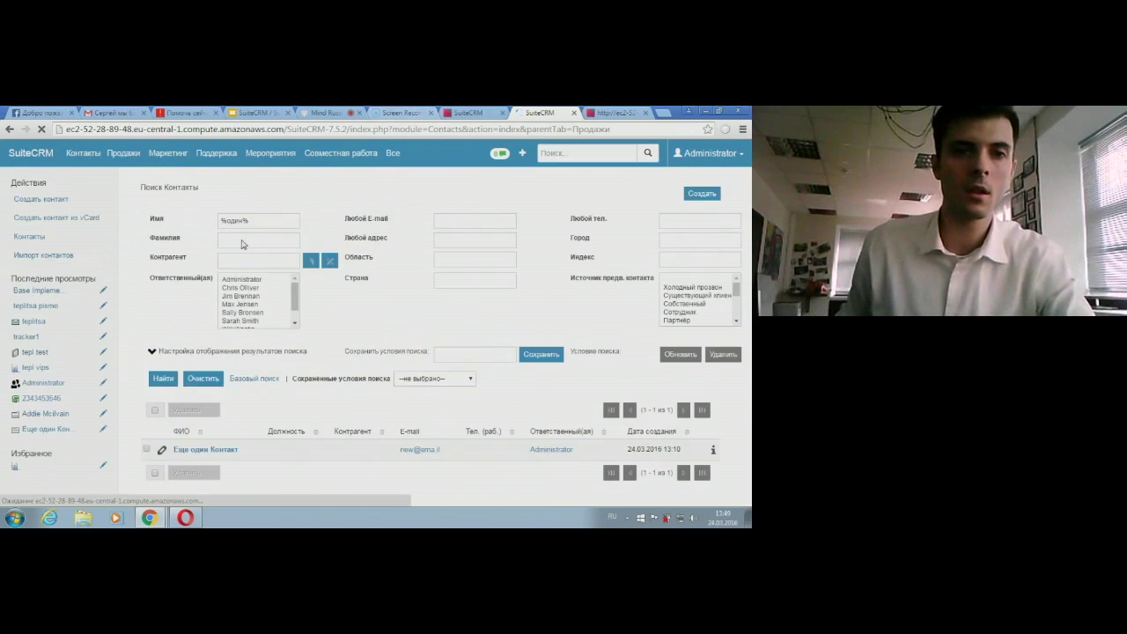
drag(255, 221, 216, 225)
key(BackSpace)
key(alt+shift)
text(Chr)
key(BackSpace)
key(BackSpace)
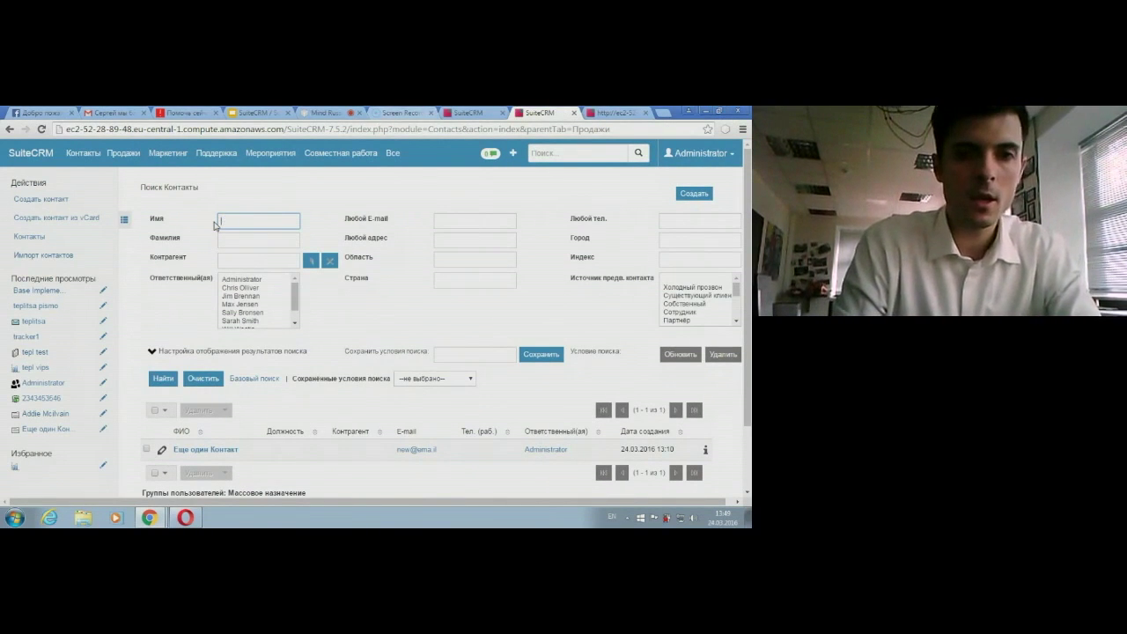
text(l)
key(alt+shift)
text(Сергей)
key(Return)
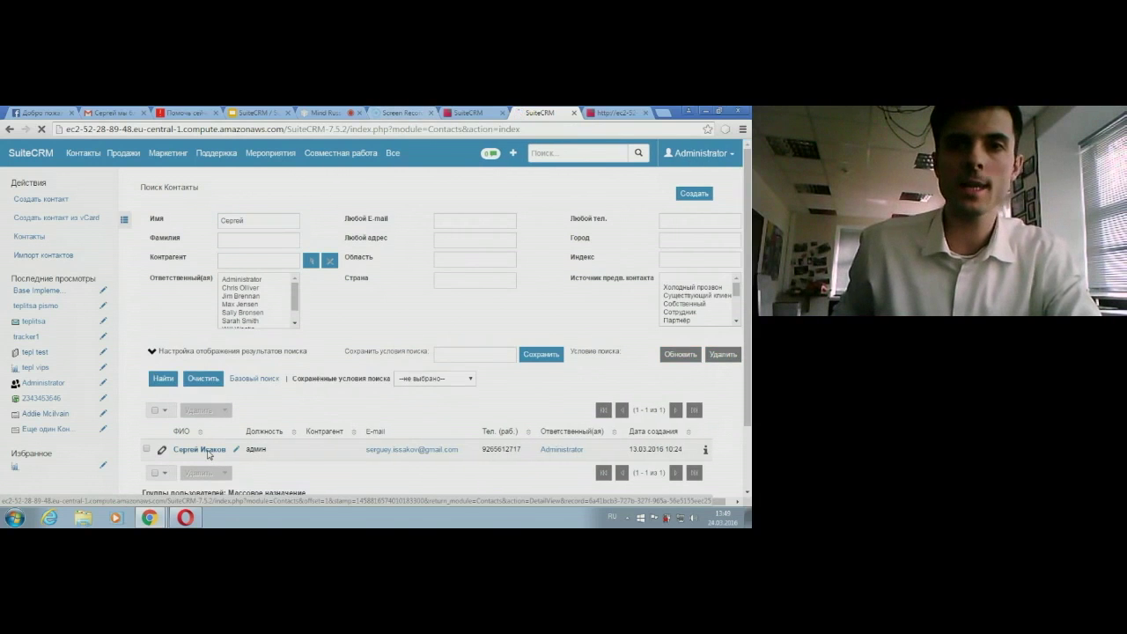
Step: Open the found contact and review its 13 teplitsa test campaign log entries: sends, views and link clicks
click(208, 449)
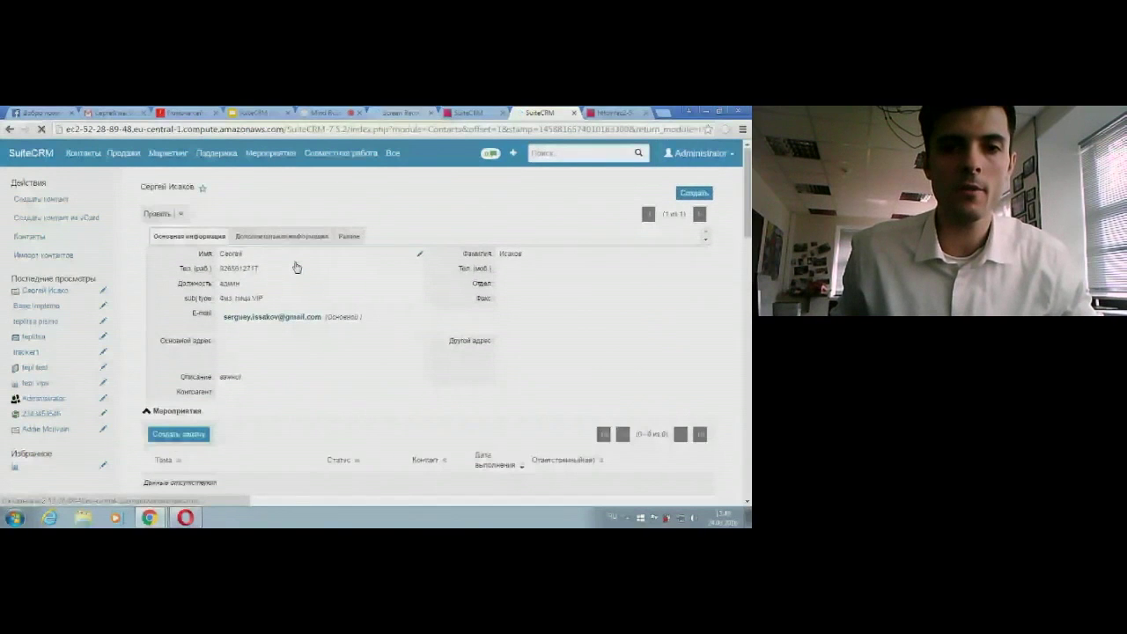
scroll(297, 267, down, 10)
scroll(383, 448, down, 3)
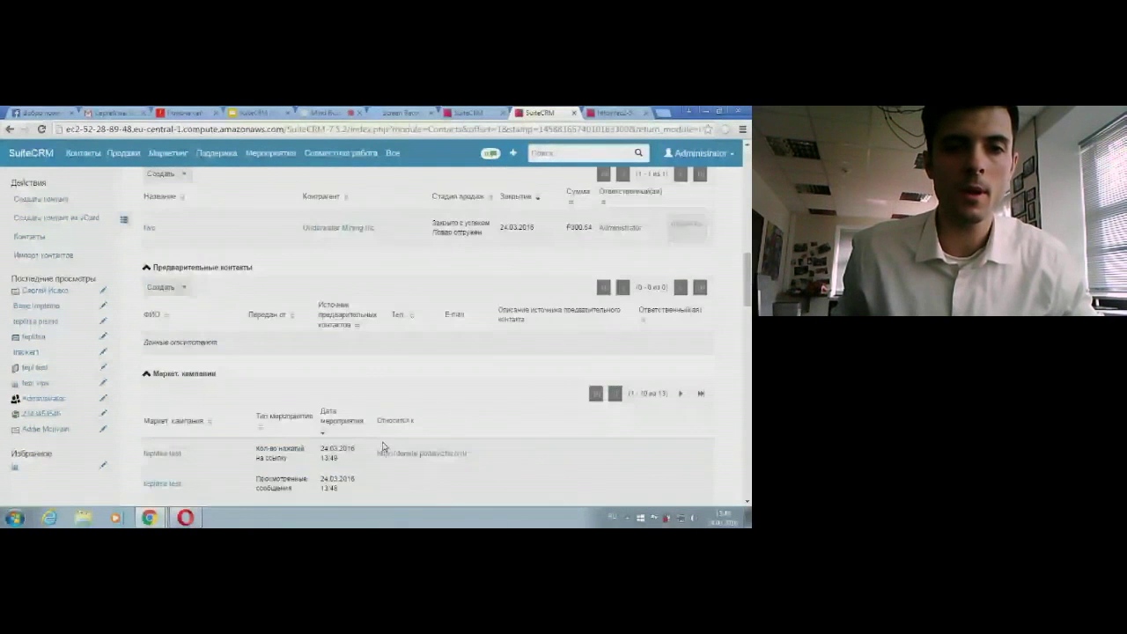
scroll(383, 447, down, 2)
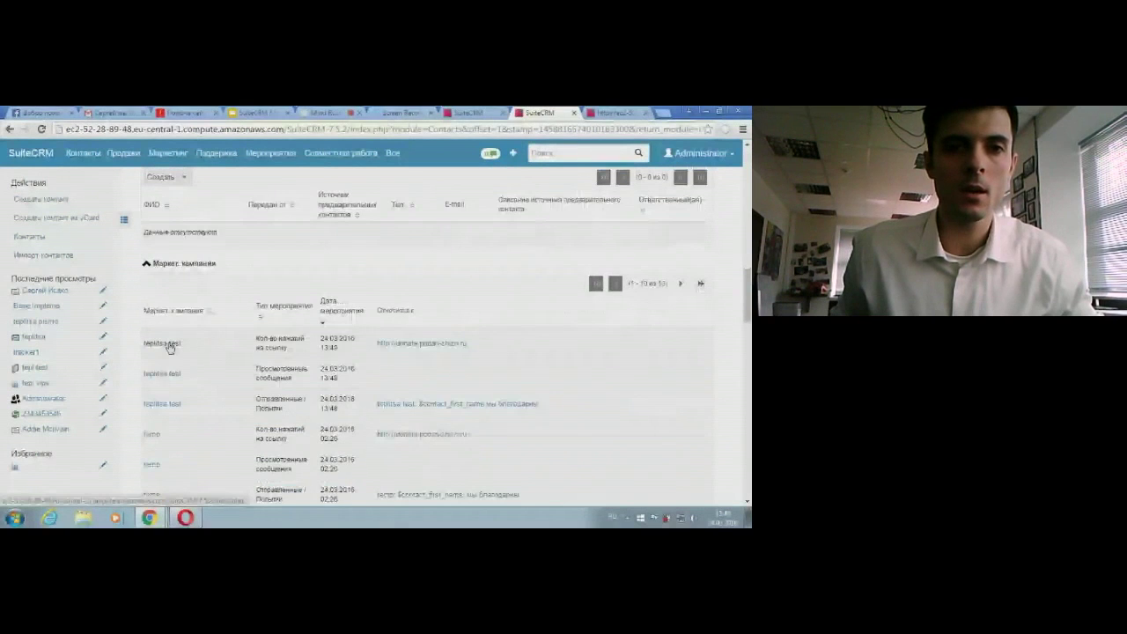
scroll(191, 288, up, 3)
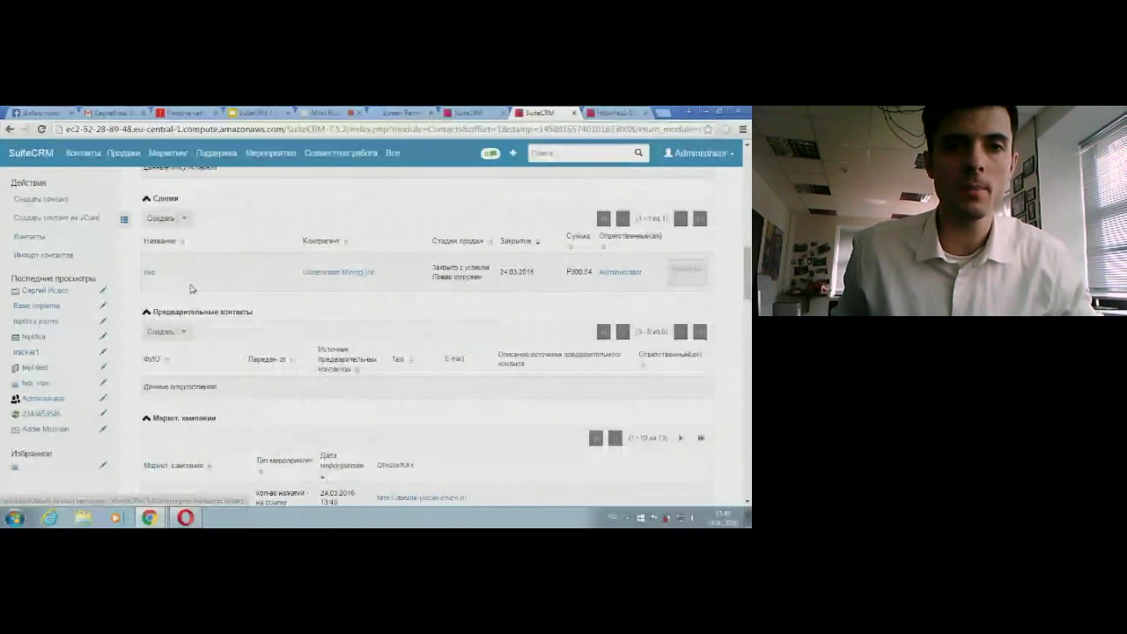
scroll(195, 272, up, 7)
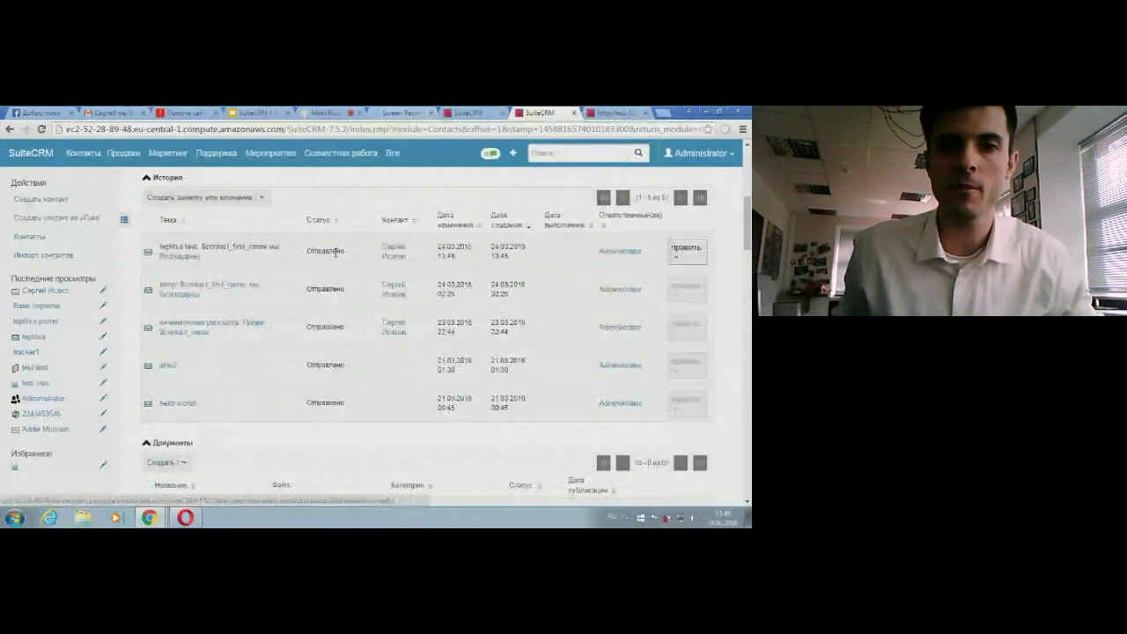
scroll(214, 256, down, 8)
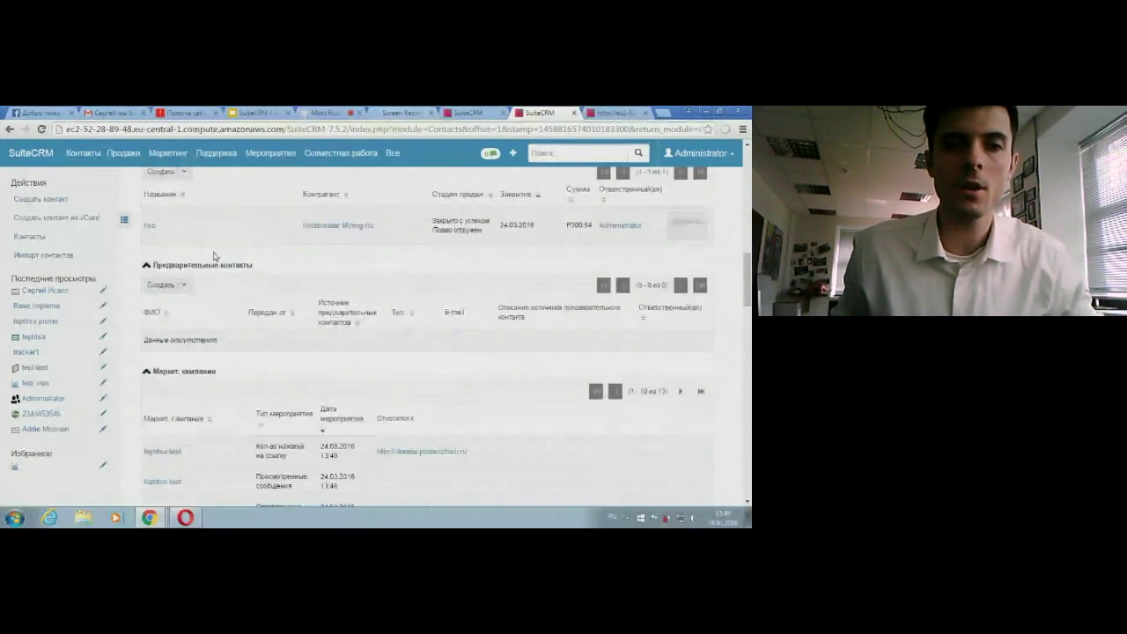
scroll(262, 338, down, 3)
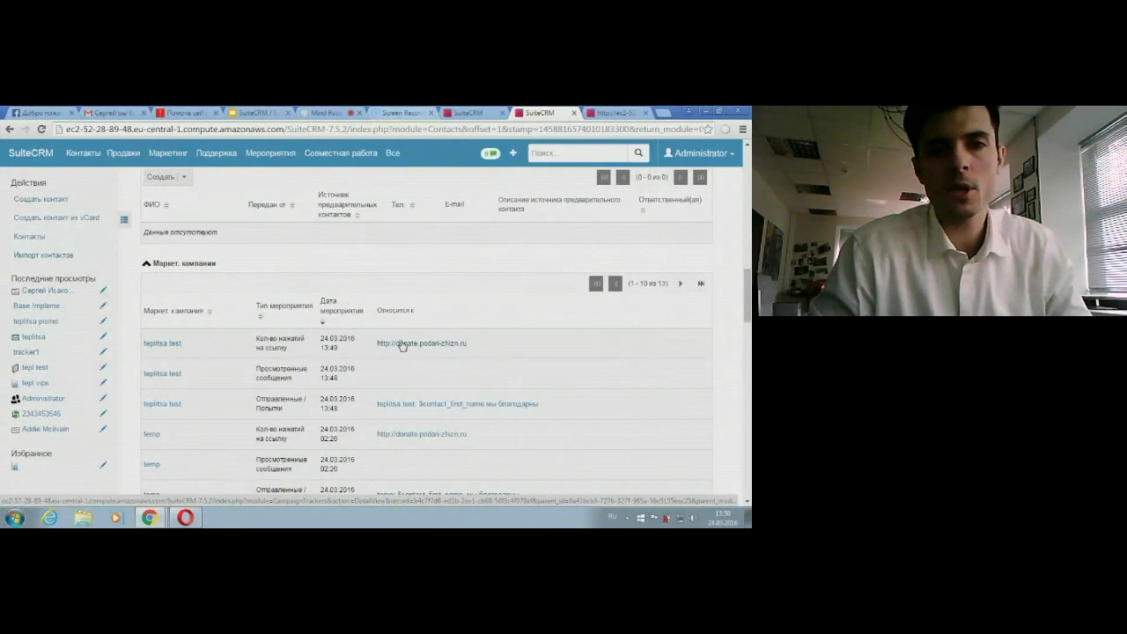
mouse_move(167, 153)
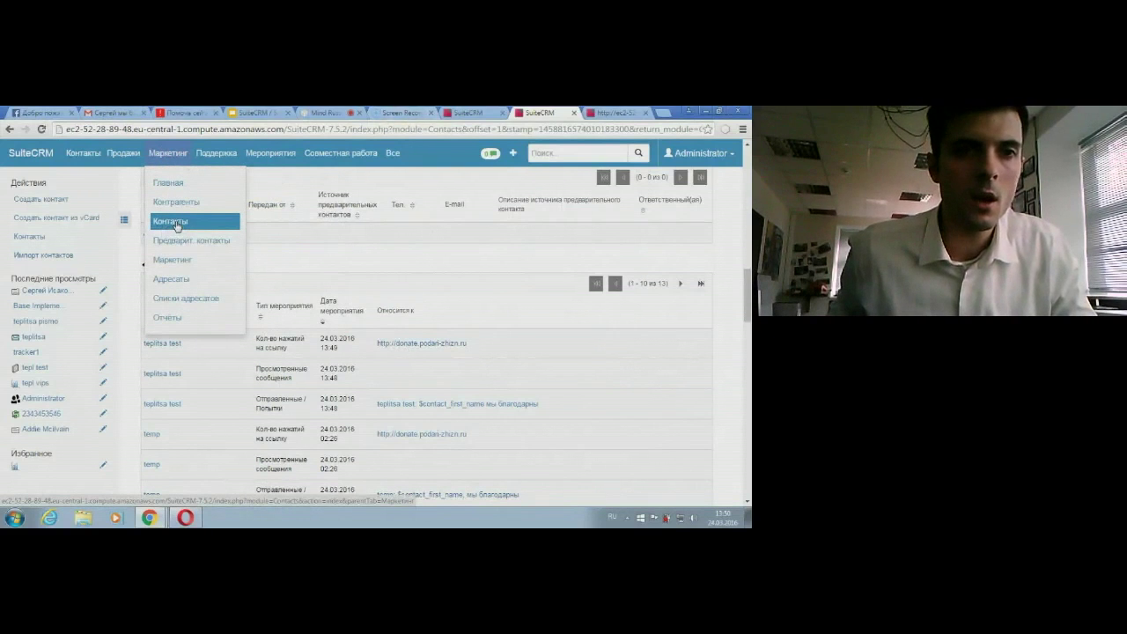
Step: Open the teplitsa test campaign from the Маркетинг campaigns list
click(176, 226)
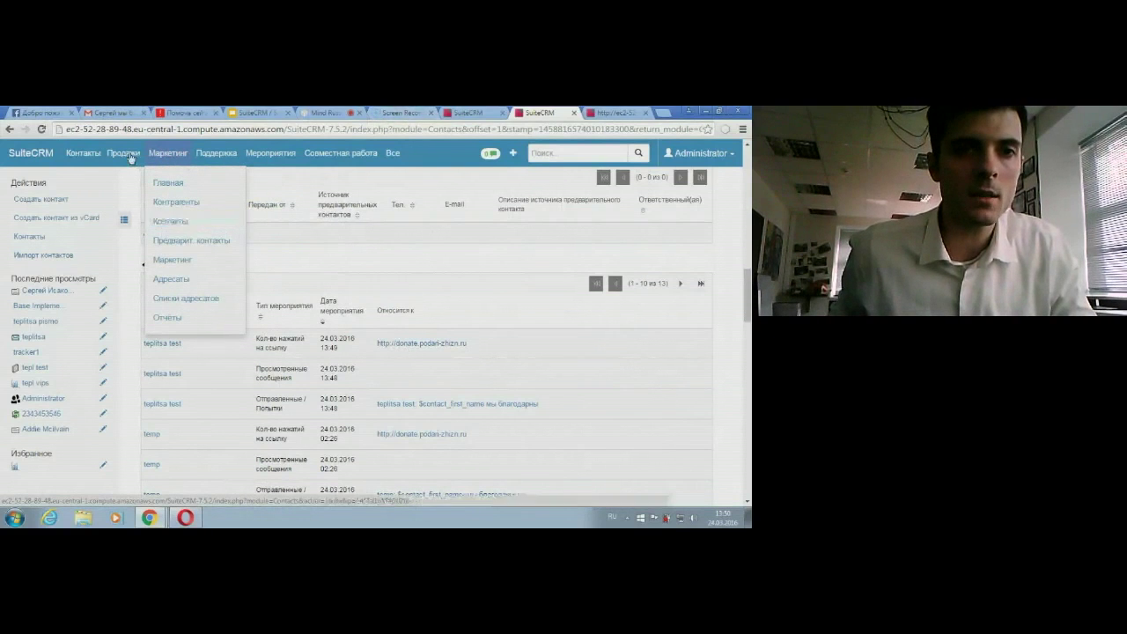
click(186, 261)
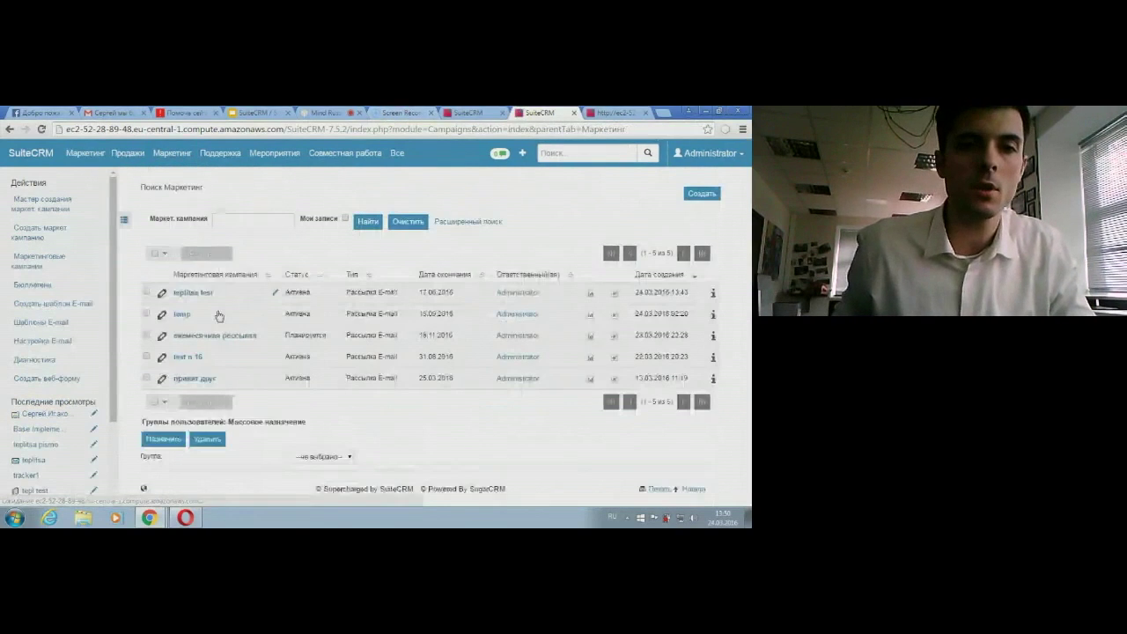
click(203, 294)
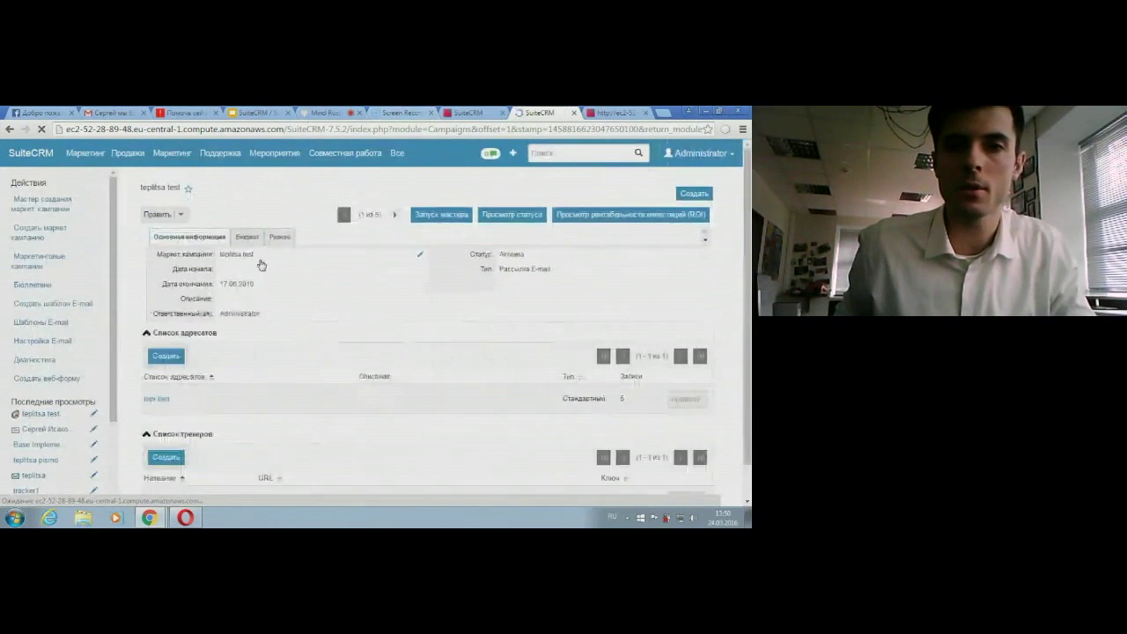
Step: Show the campaign's Просмотр статуса chart: 5 sent, 1 link click, 1 message viewed
click(501, 221)
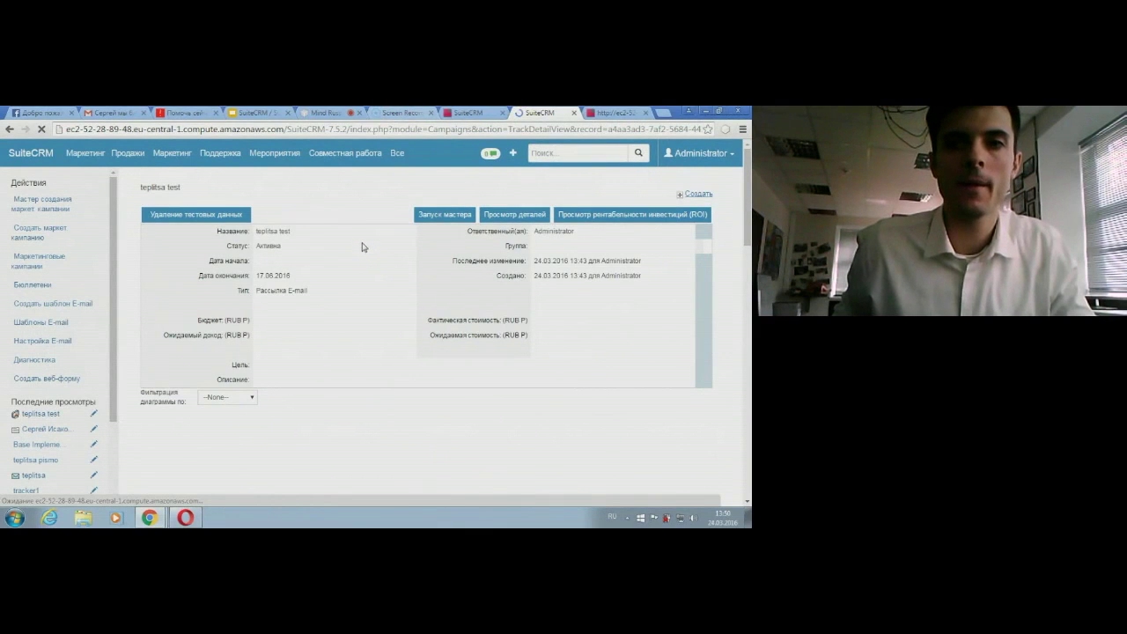
scroll(358, 240, down, 10)
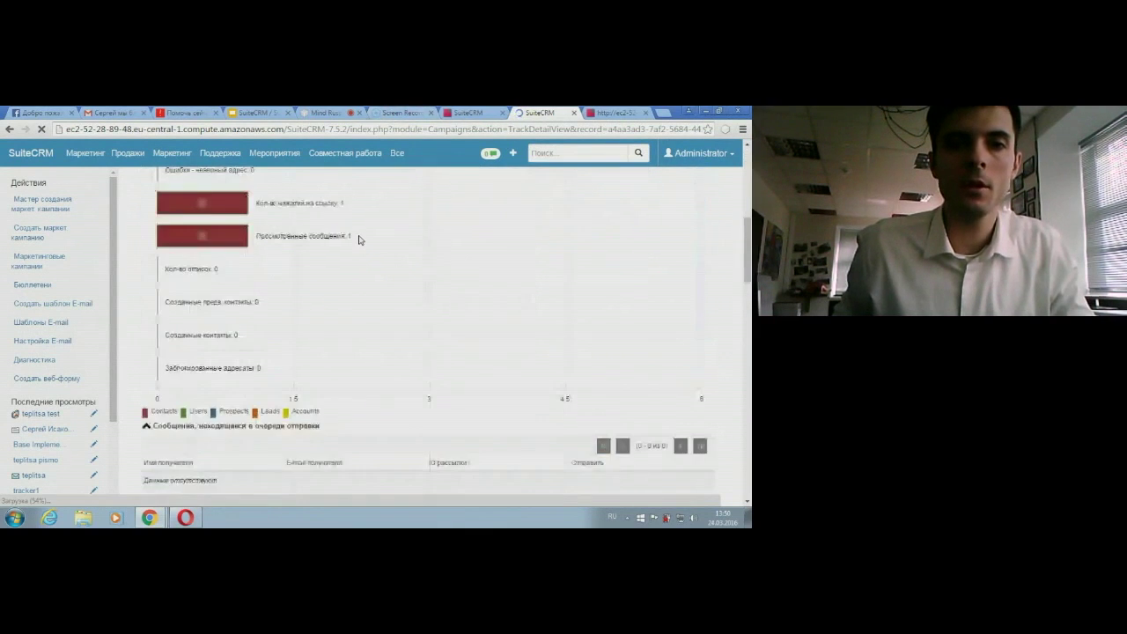
scroll(358, 240, up, 5)
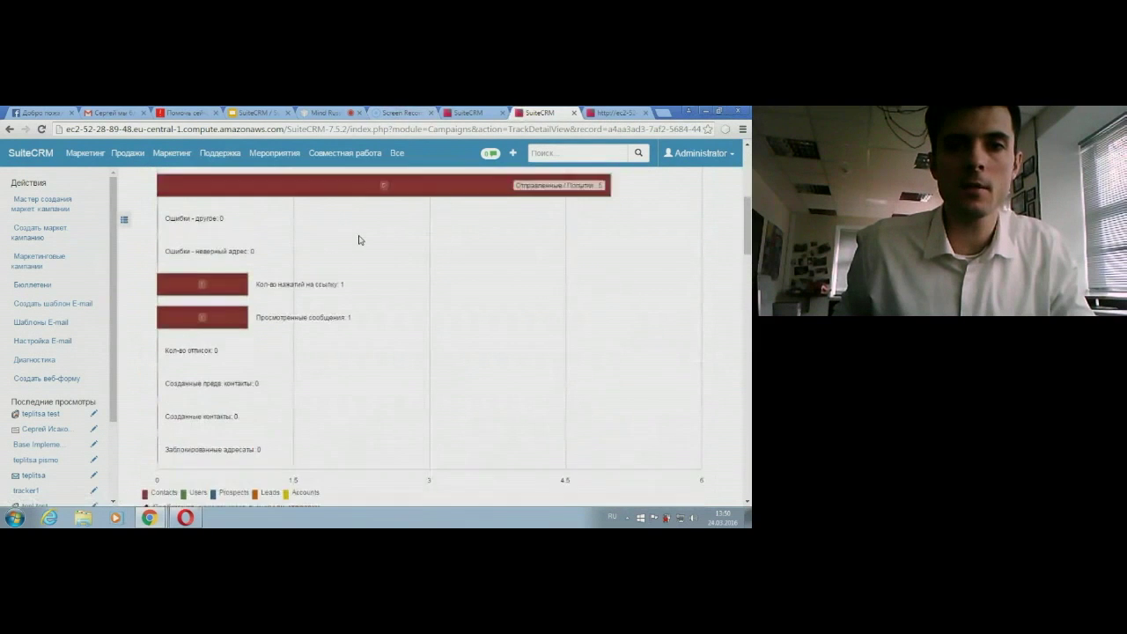
mouse_move(388, 221)
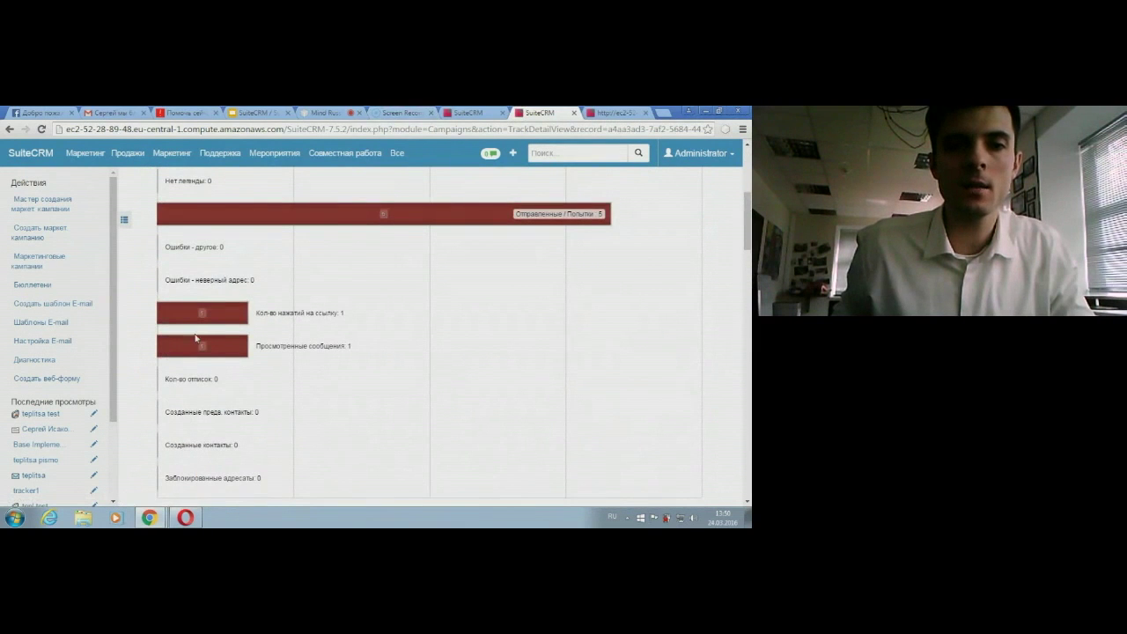
mouse_move(209, 353)
mouse_move(204, 312)
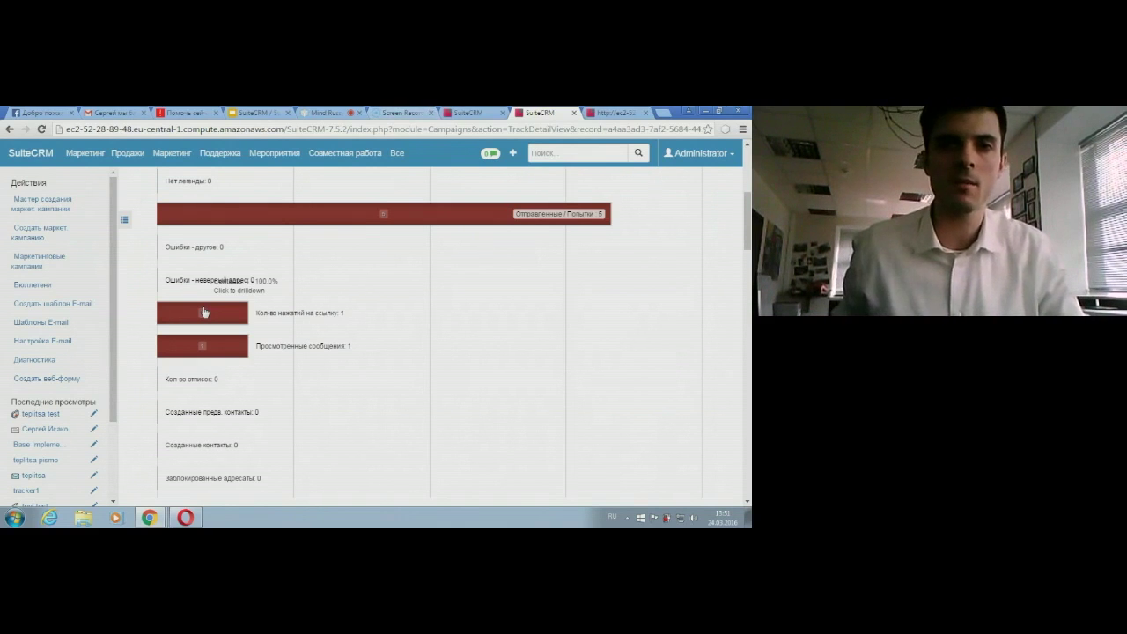
Step: Open the test workflow for editing from the workflow processes list
mouse_move(397, 153)
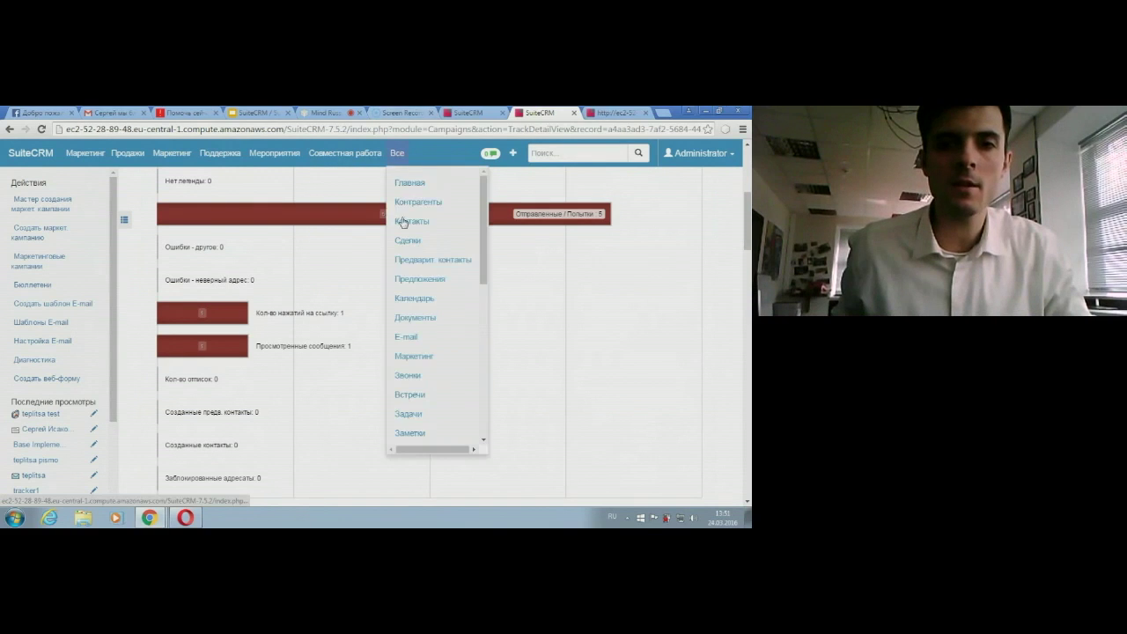
scroll(413, 308, down, 5)
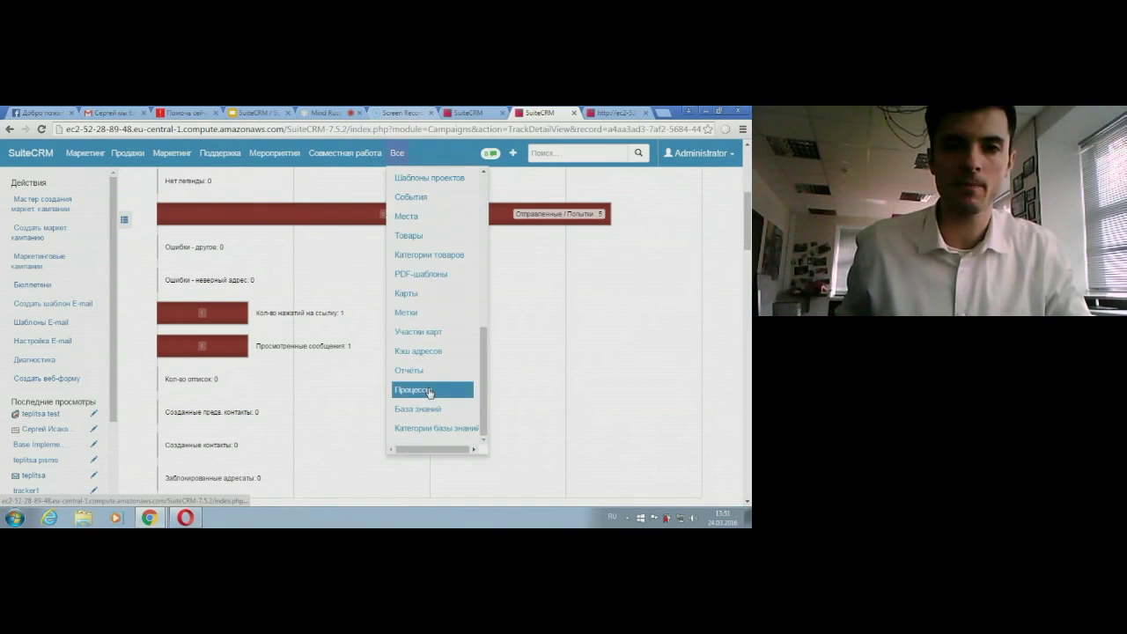
click(429, 390)
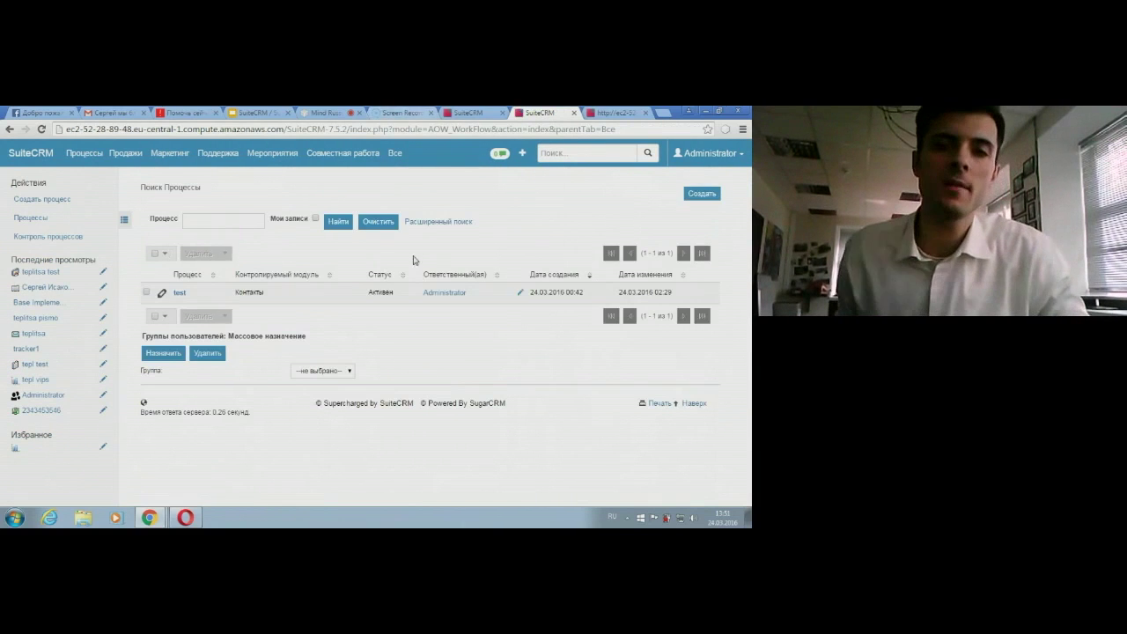
click(163, 296)
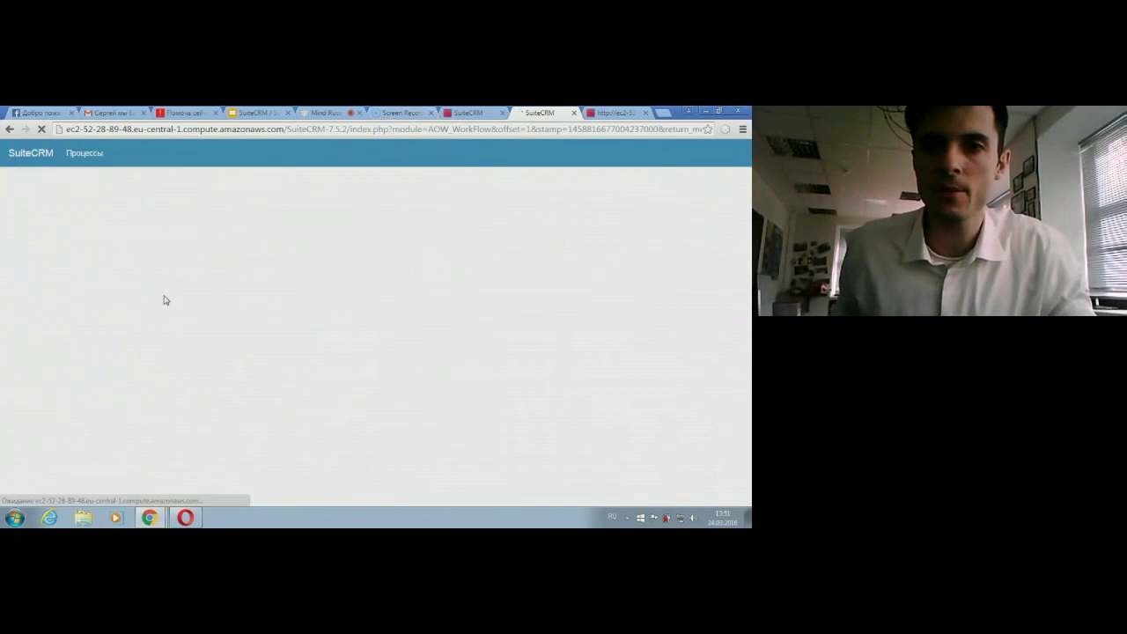
Step: Set the add to viplist action's target list to tepl test and save the workflow
scroll(525, 302, down, 5)
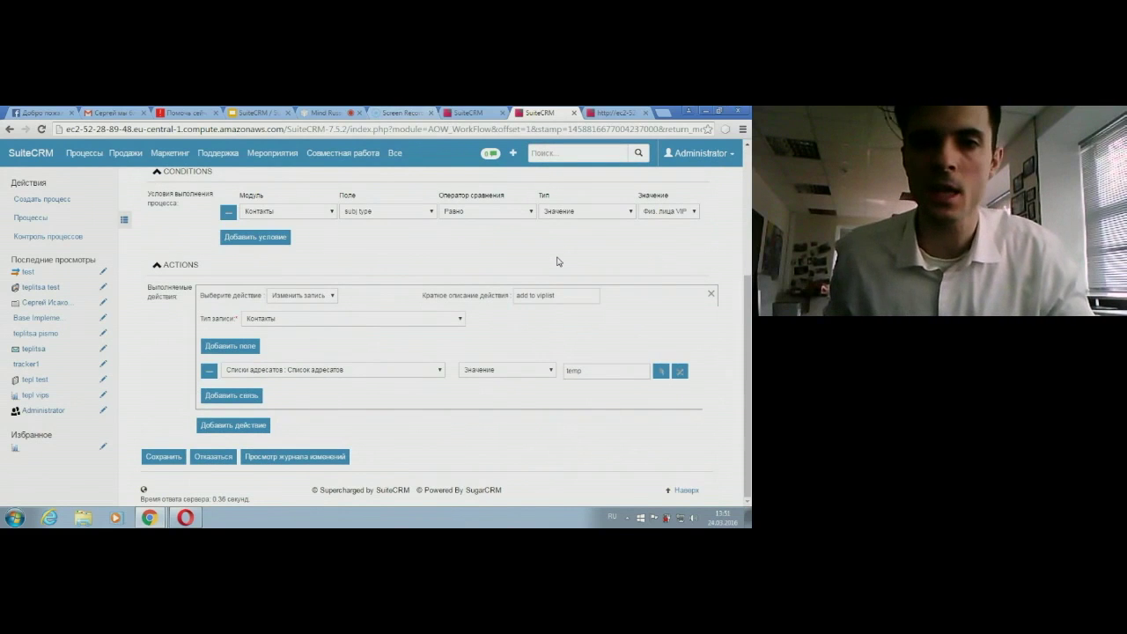
scroll(558, 262, up, 1)
scroll(558, 261, up, 3)
scroll(413, 311, down, 3)
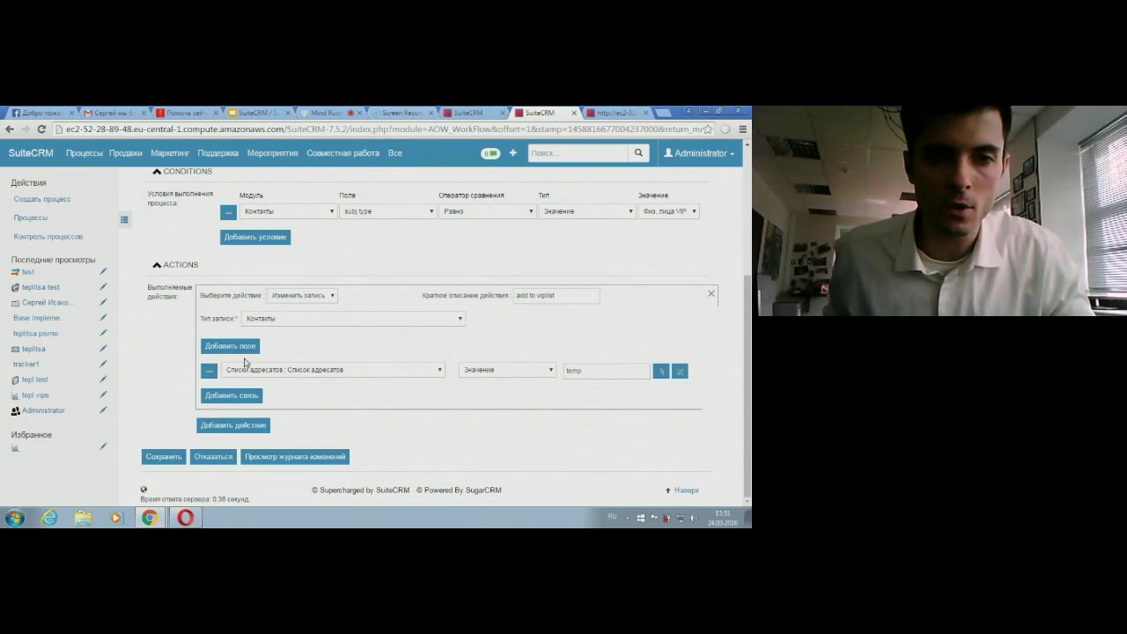
click(661, 372)
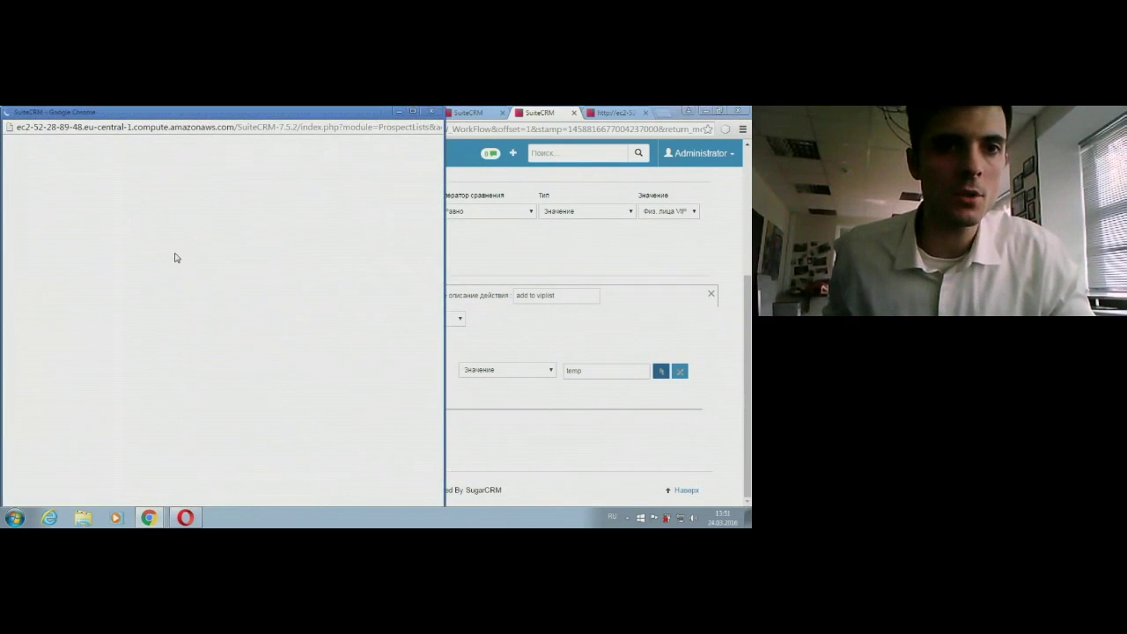
scroll(44, 379, down, 1)
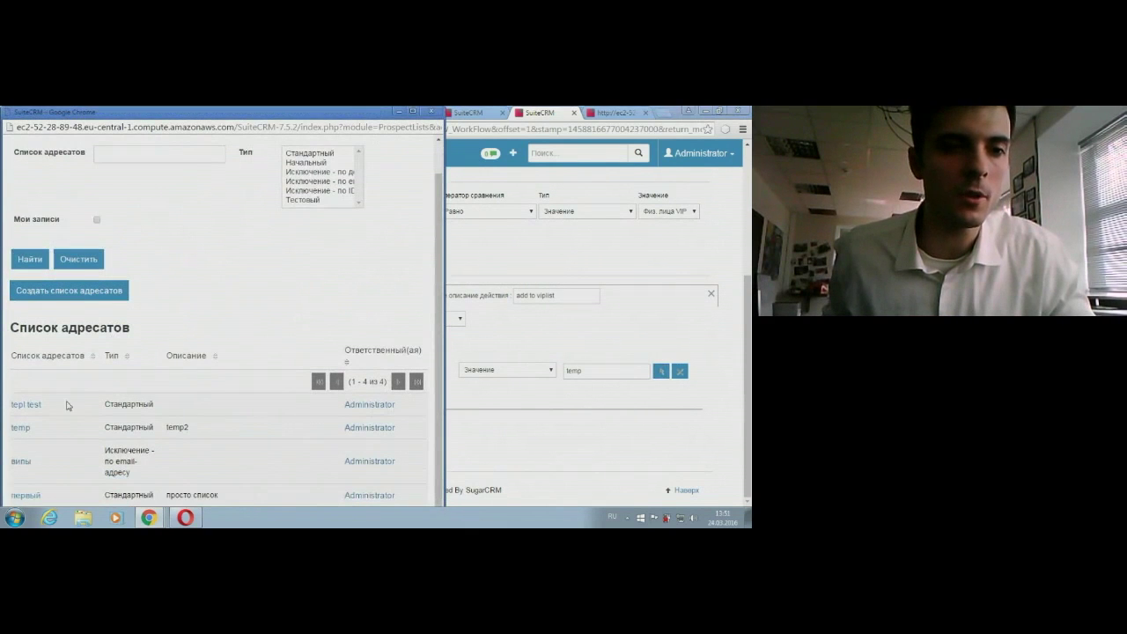
click(26, 405)
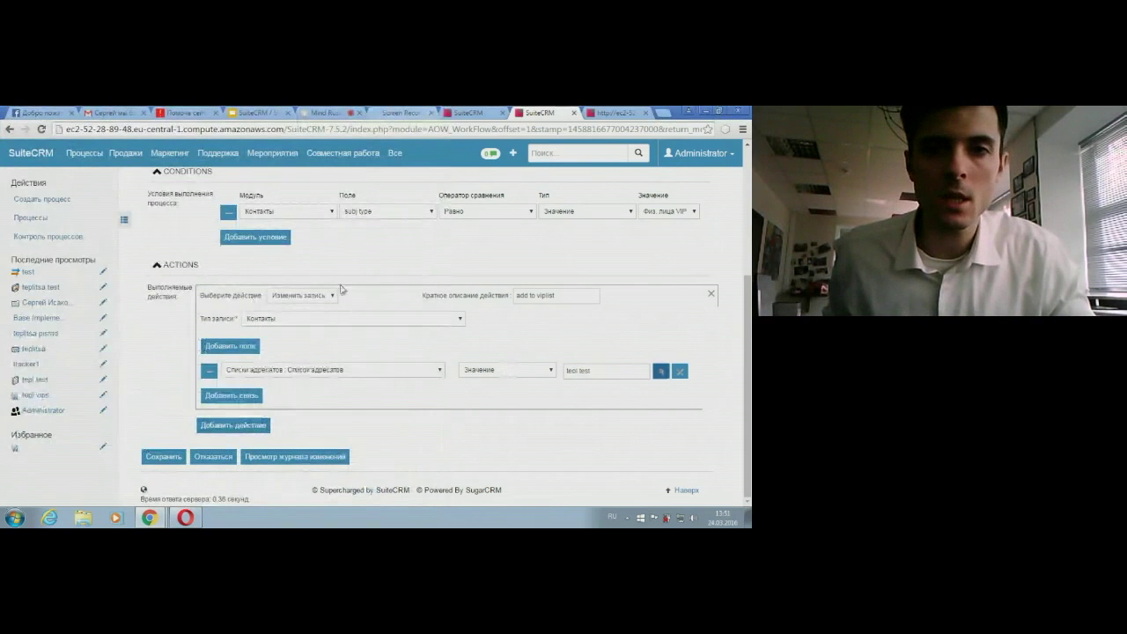
scroll(438, 262, up, 1)
scroll(661, 325, up, 1)
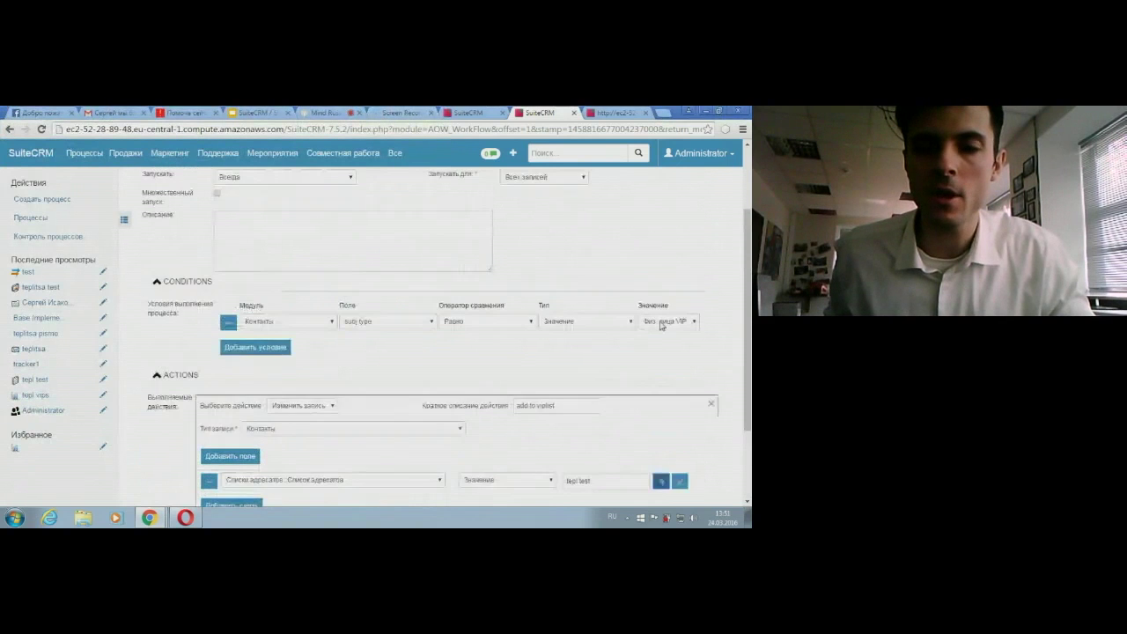
scroll(661, 325, down, 2)
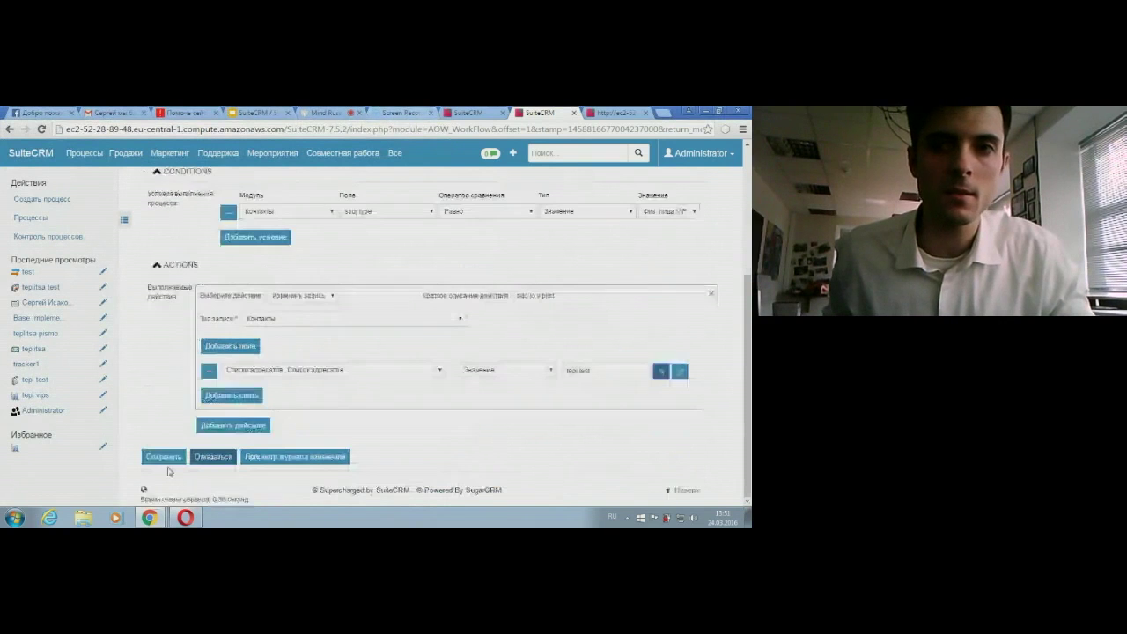
click(160, 459)
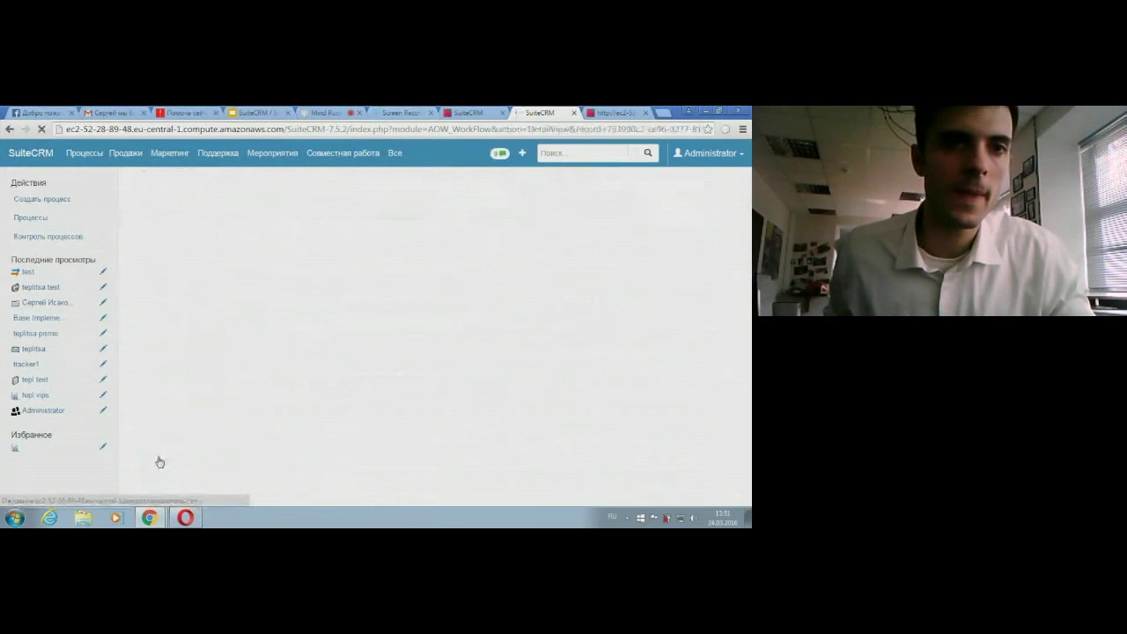
Step: List all contacts with an empty search and open a sample contact's record
mouse_move(125, 152)
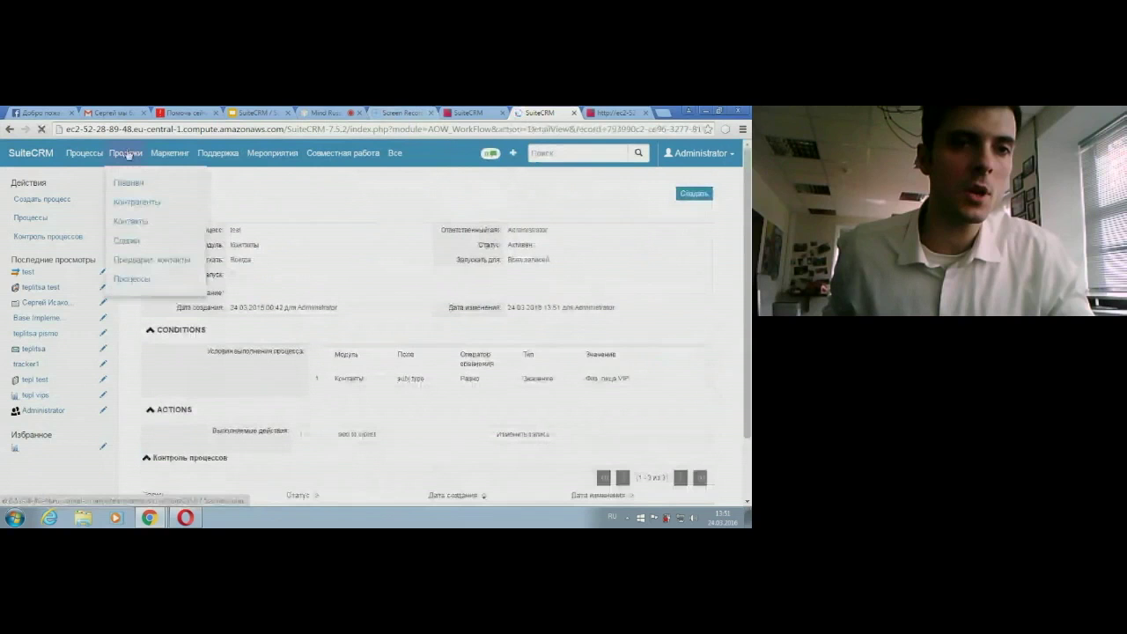
click(132, 223)
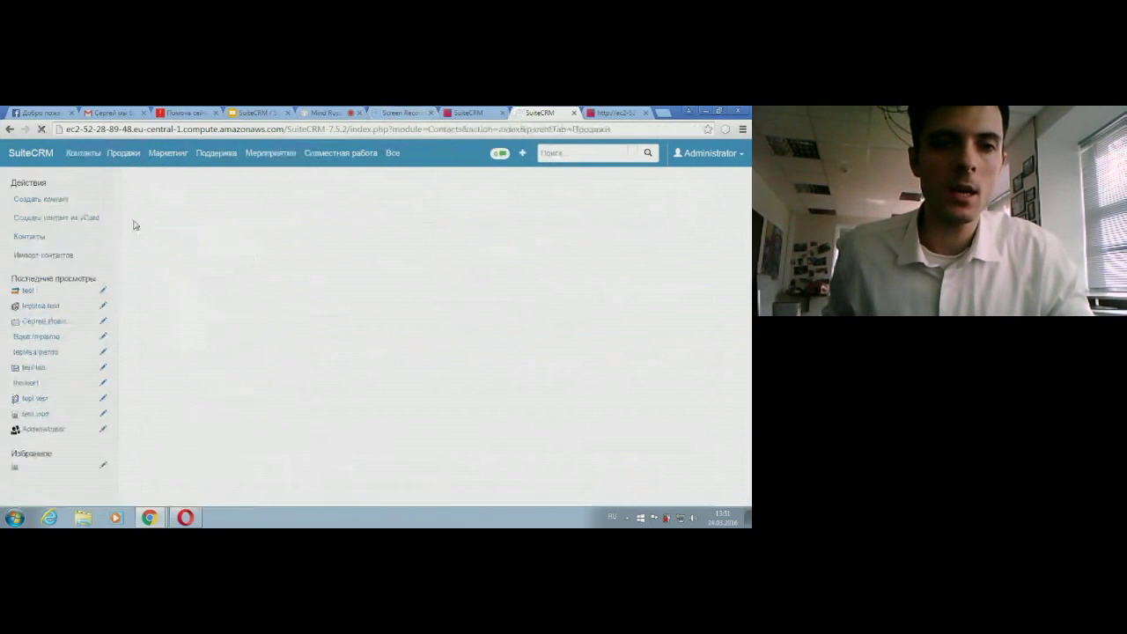
scroll(244, 351, down, 2)
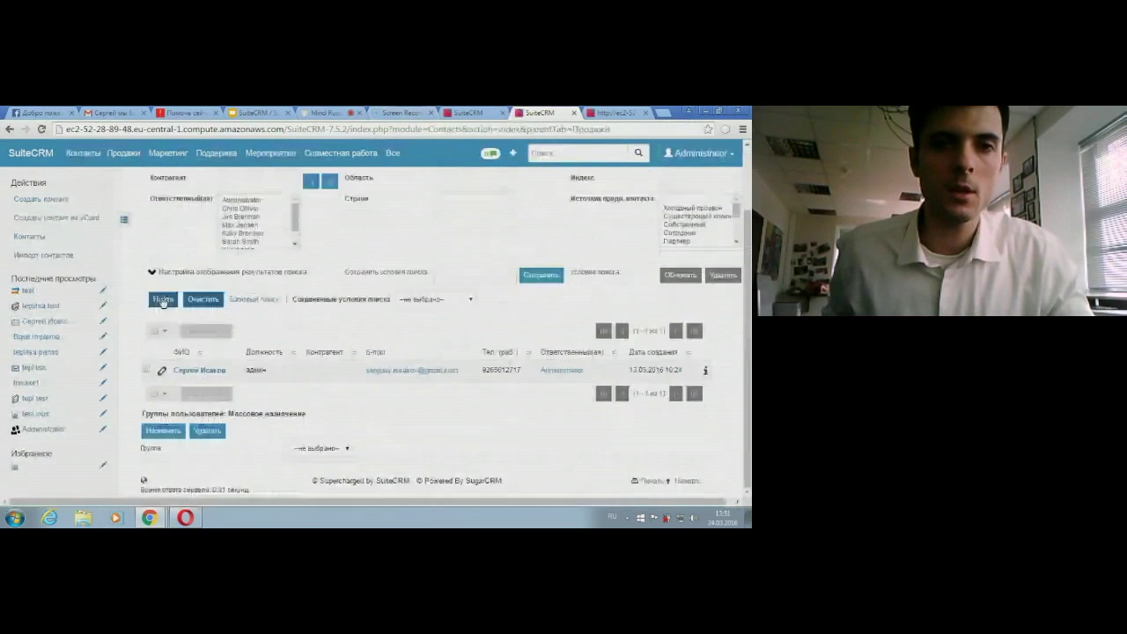
click(163, 299)
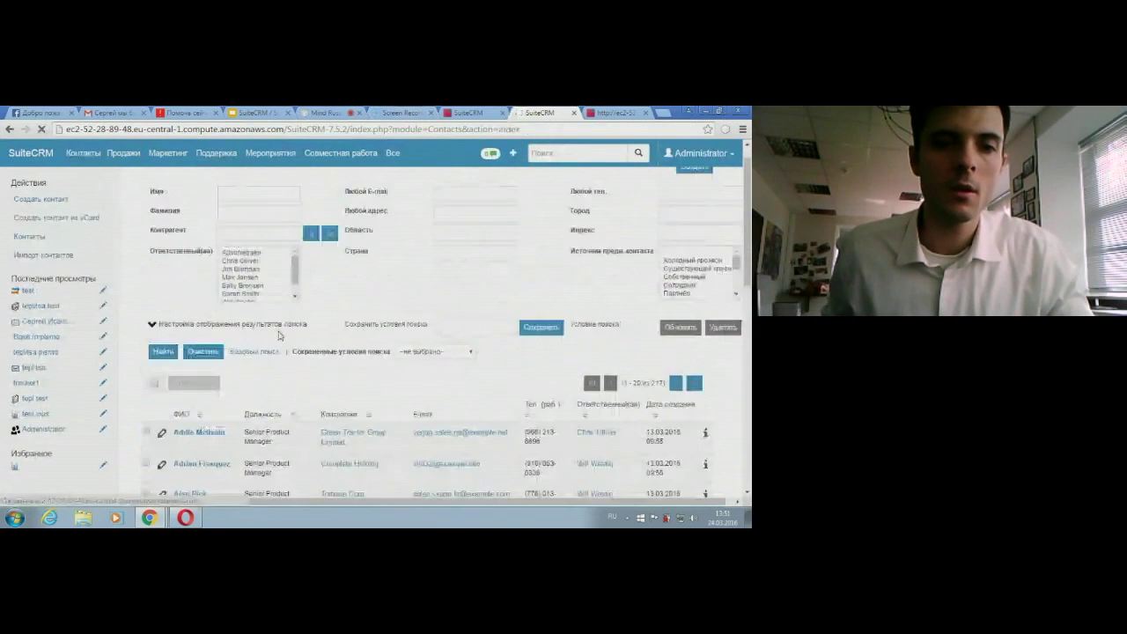
scroll(203, 440, down, 5)
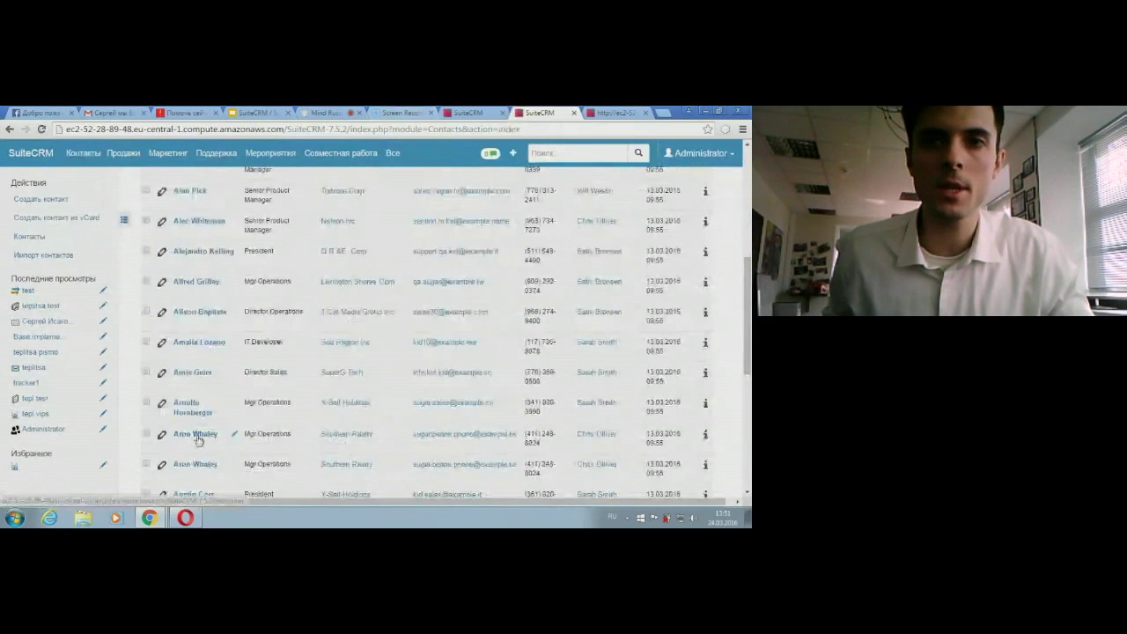
click(197, 435)
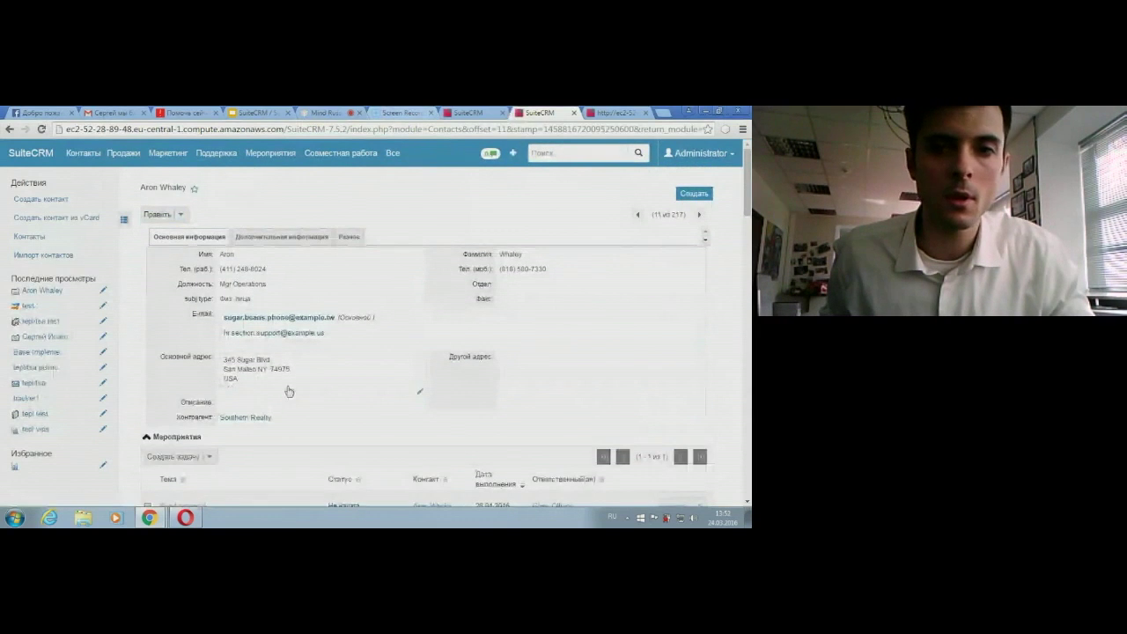
Step: Inline-edit the contact's subj type from Физ. лица to Физ. лица VIP
scroll(289, 391, down, 2)
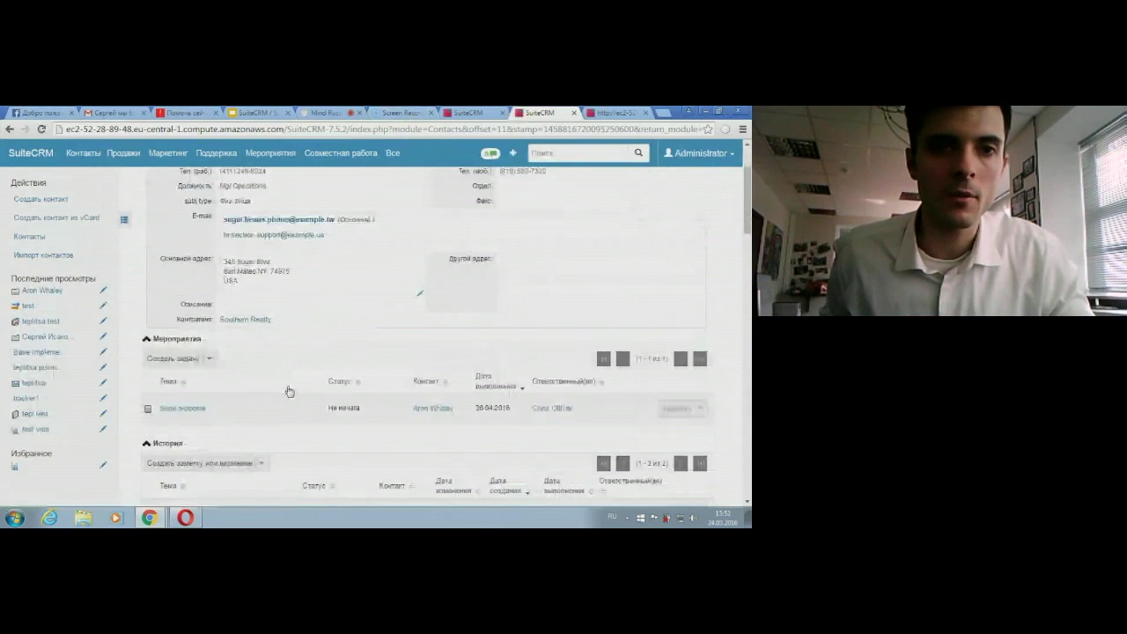
scroll(289, 391, up, 1)
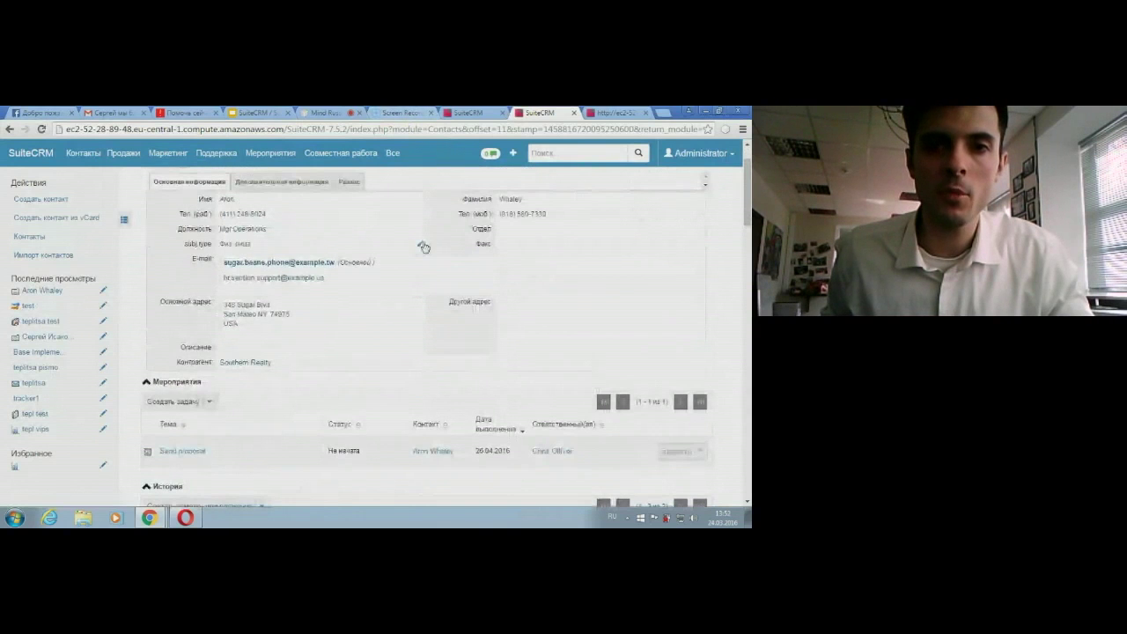
double_click(420, 248)
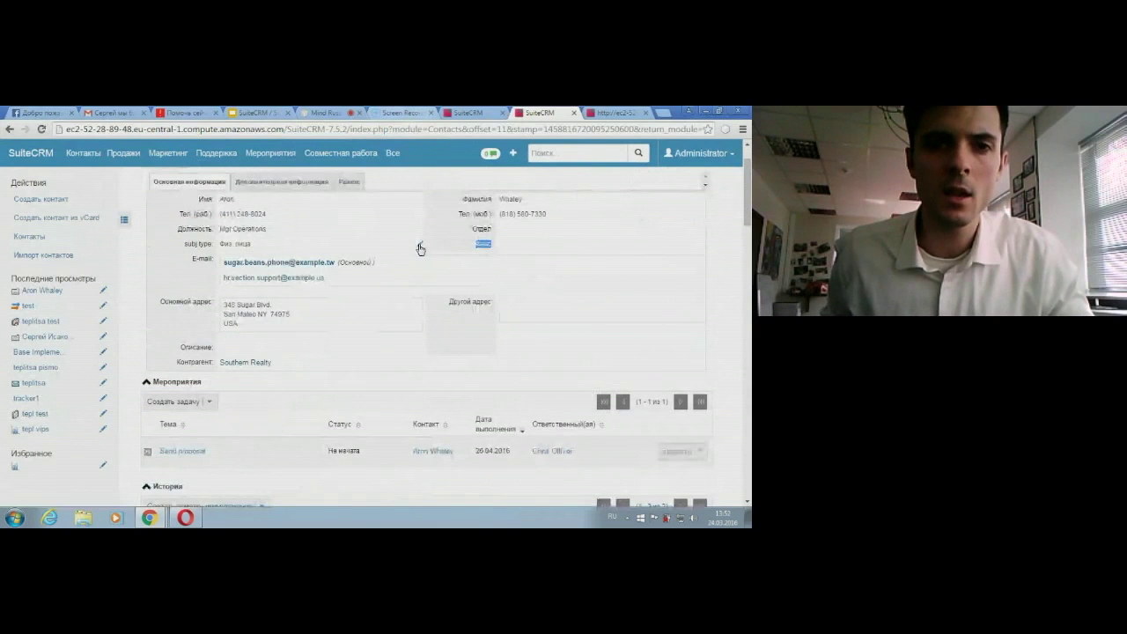
click(264, 248)
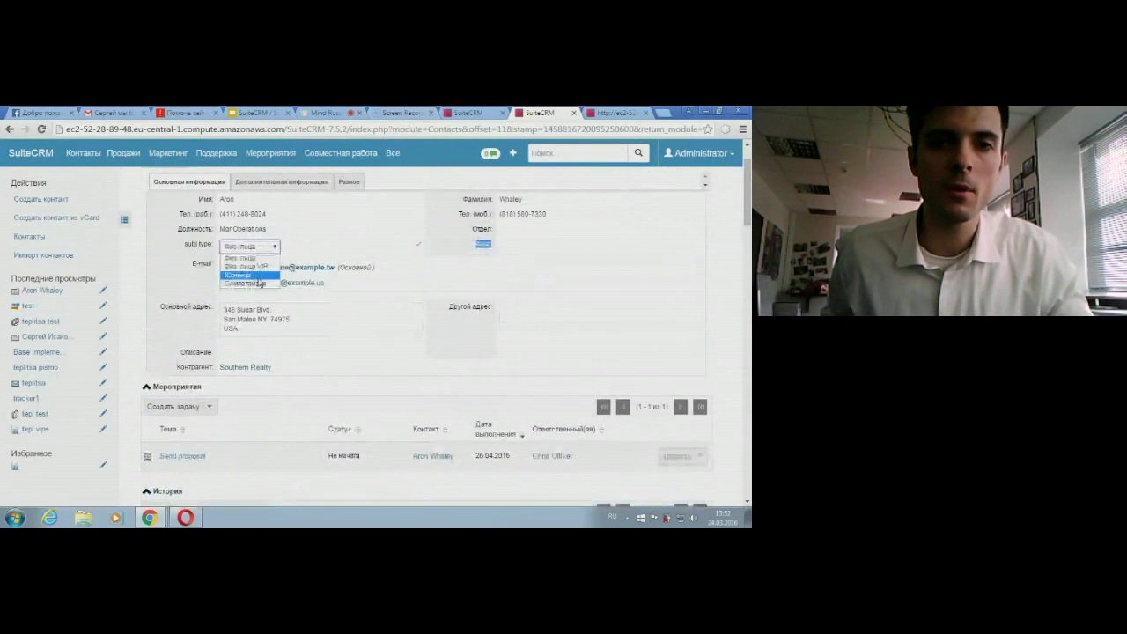
click(249, 266)
click(419, 245)
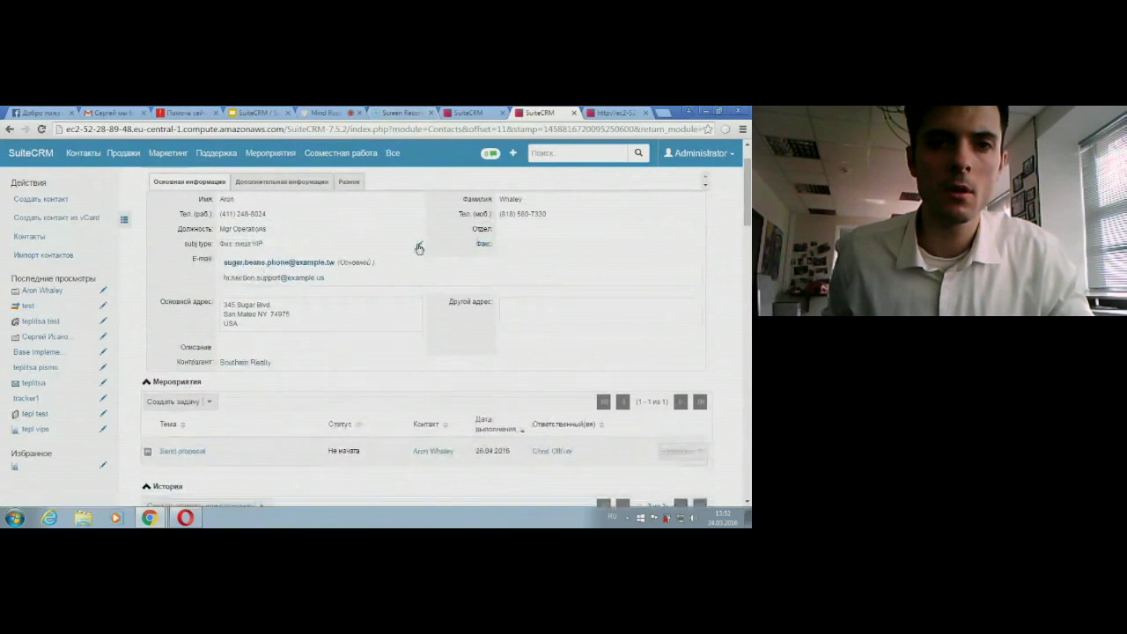
Step: Confirm the tepl test target list now holds six contacts, then switch to the presentation tab
mouse_move(225, 152)
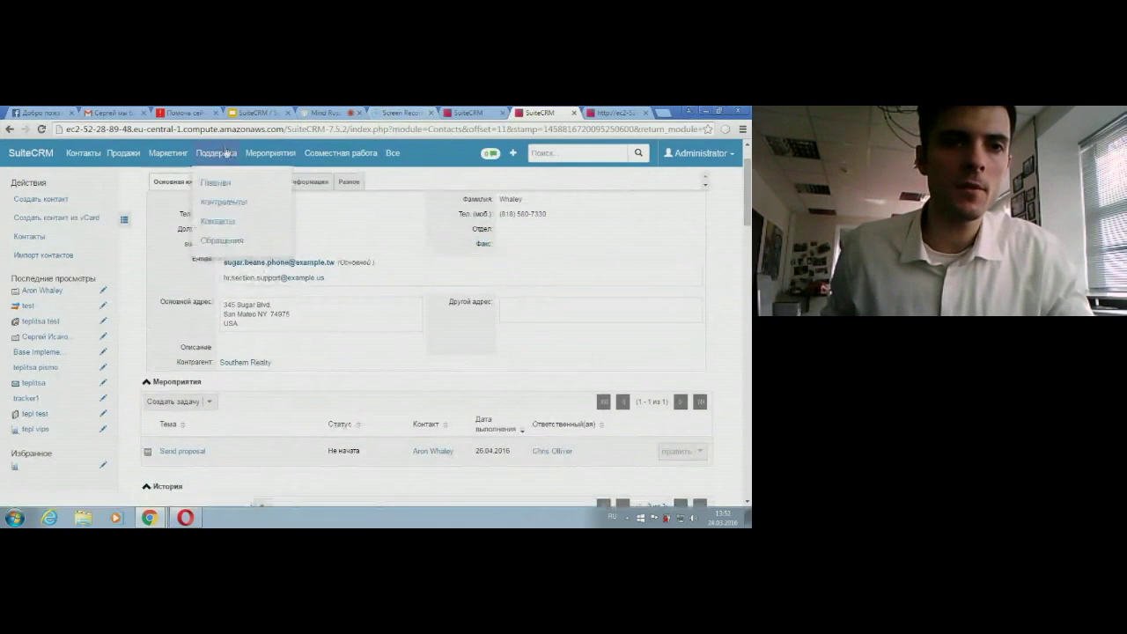
mouse_move(167, 152)
click(167, 299)
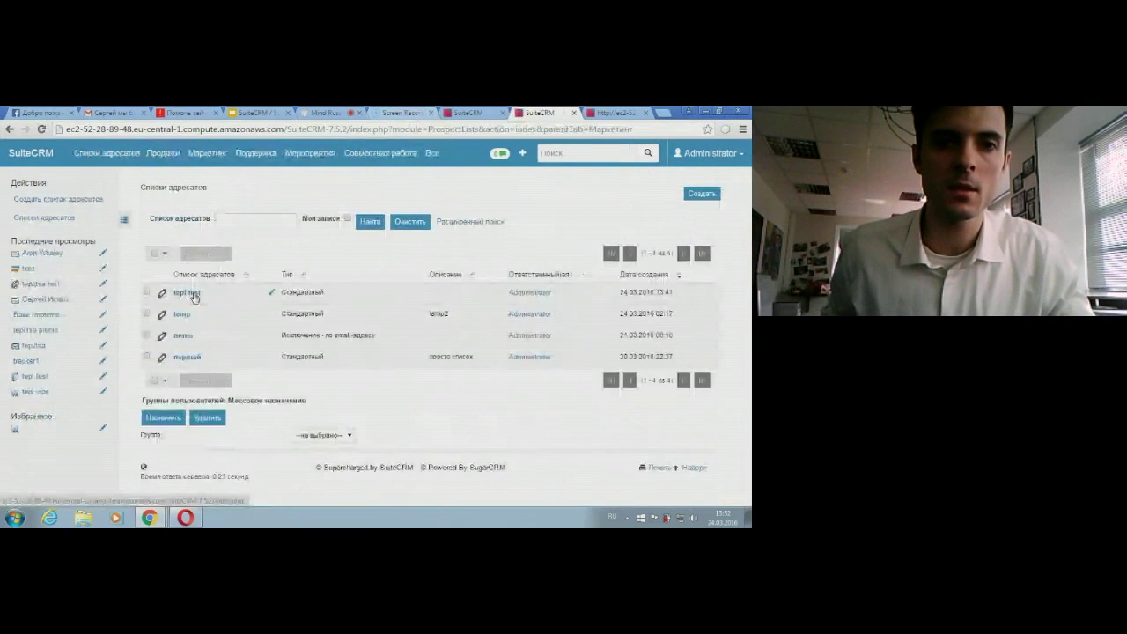
click(194, 297)
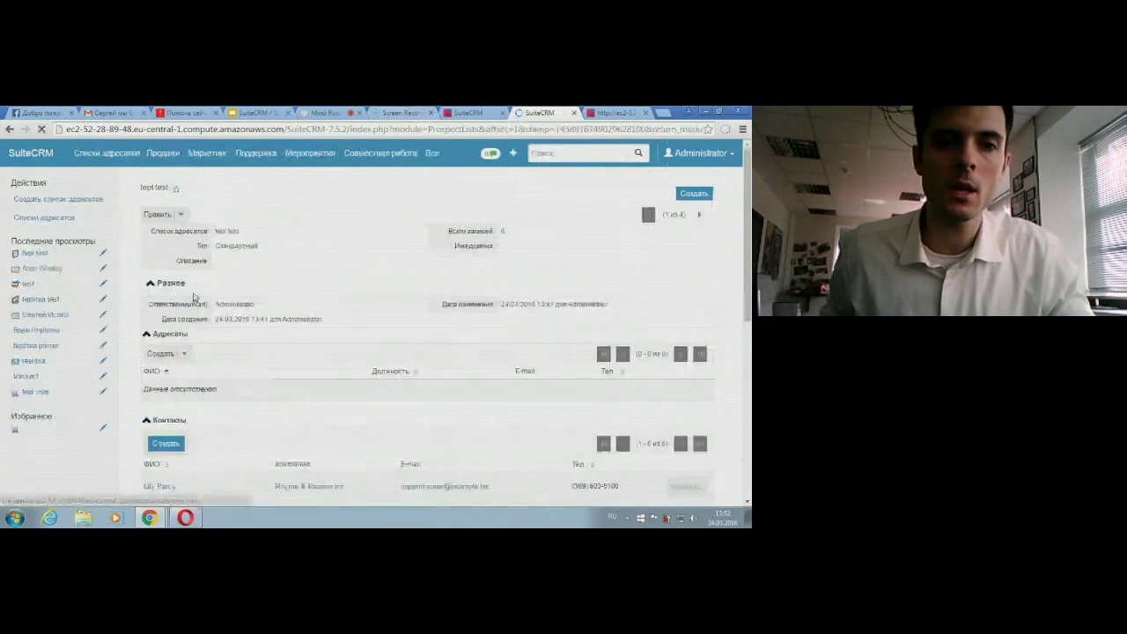
scroll(171, 334, down, 3)
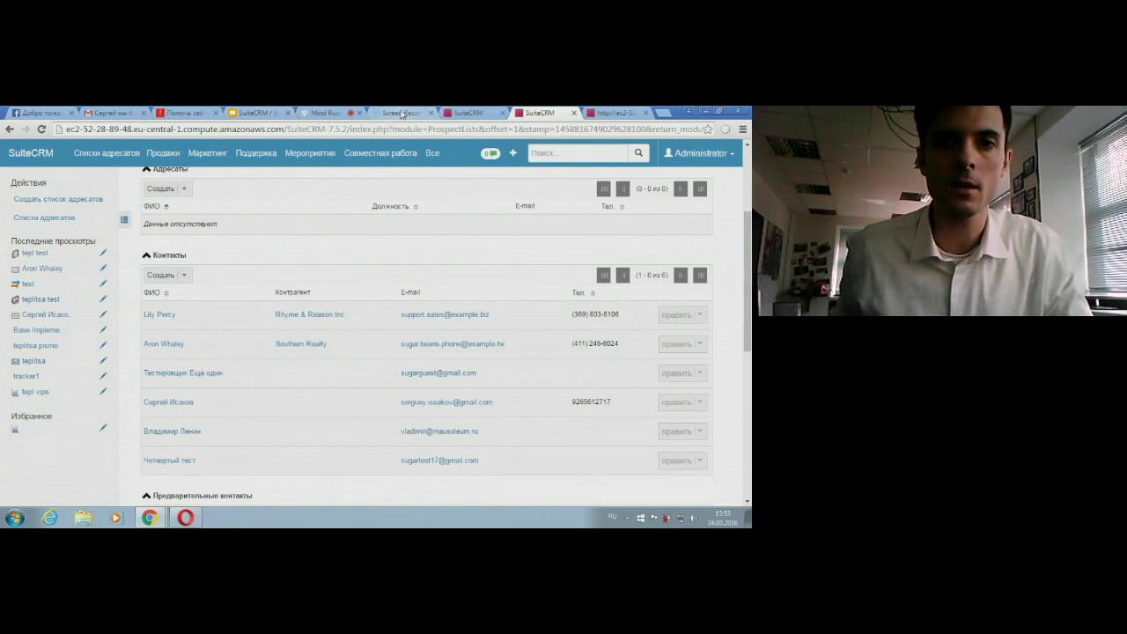
click(402, 113)
click(264, 112)
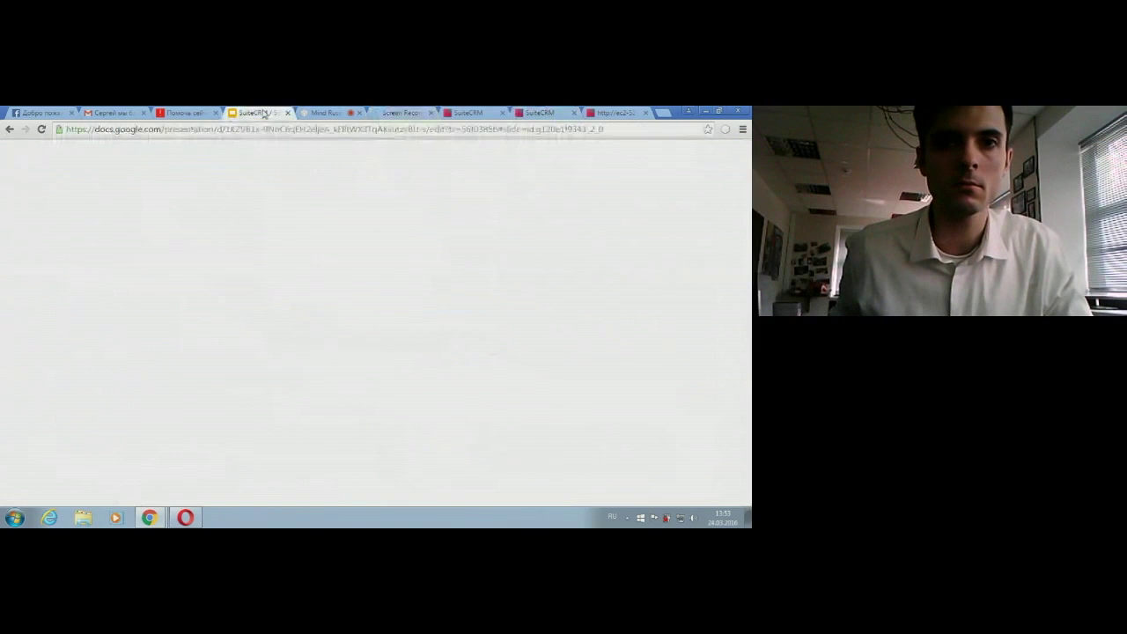
Step: Switch from the presentation to the Mind Russia webinar tab
click(315, 114)
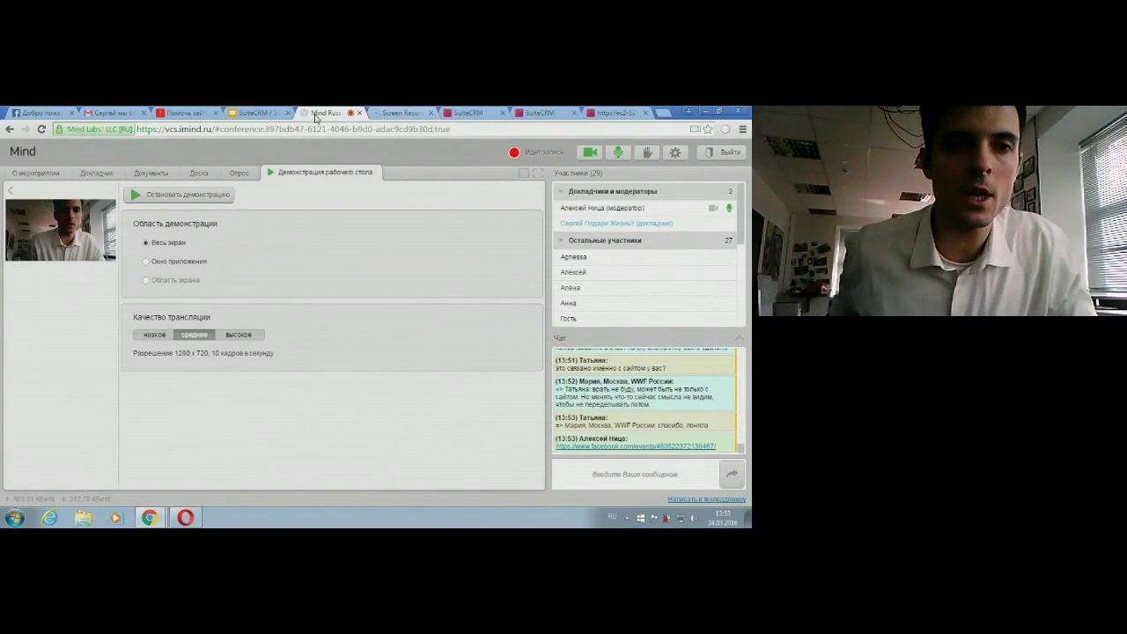
Step: Switch back to the SuiteCRM / SugarCRM Google Slides tab
click(255, 113)
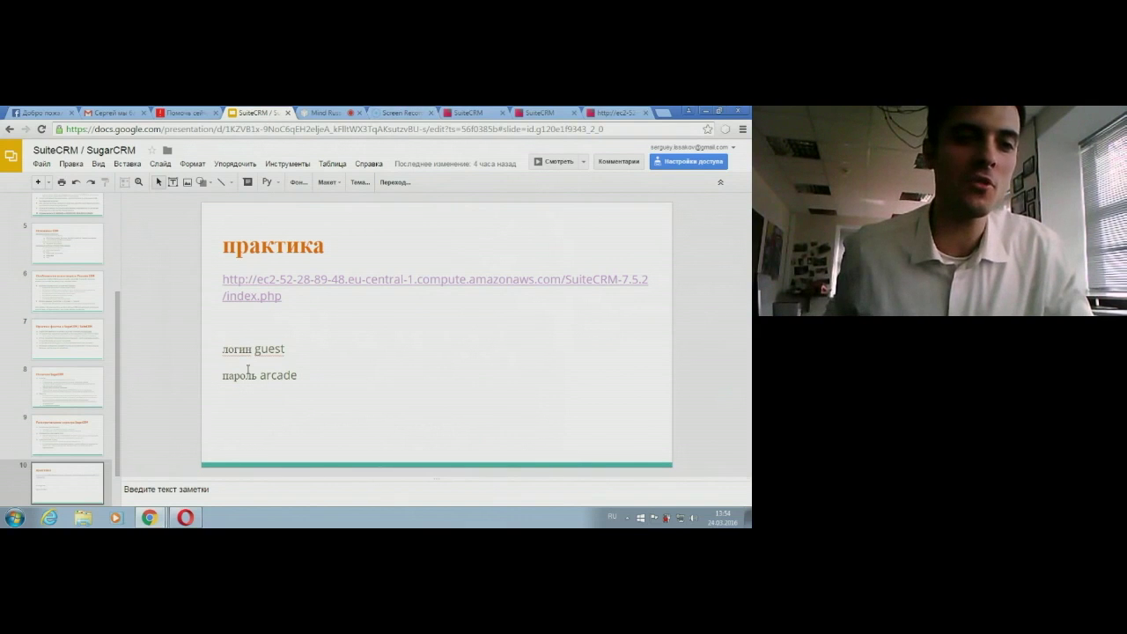
Step: Show slide 11, Спасибо за внимание, then return to the Mind Russia webinar tab
scroll(85, 481, down, 1)
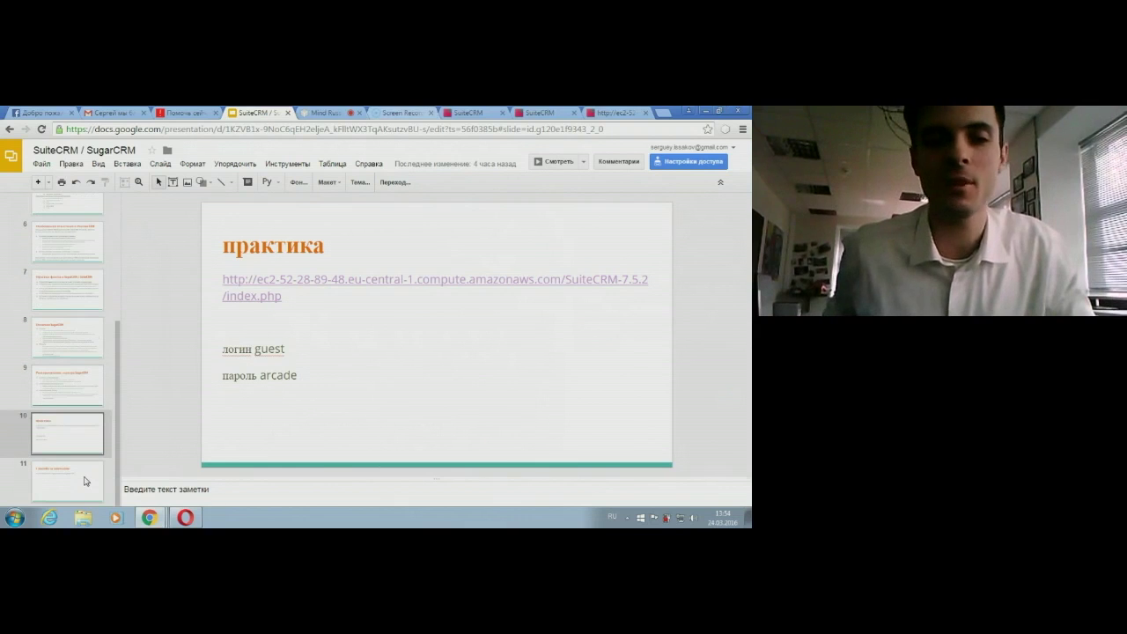
click(85, 481)
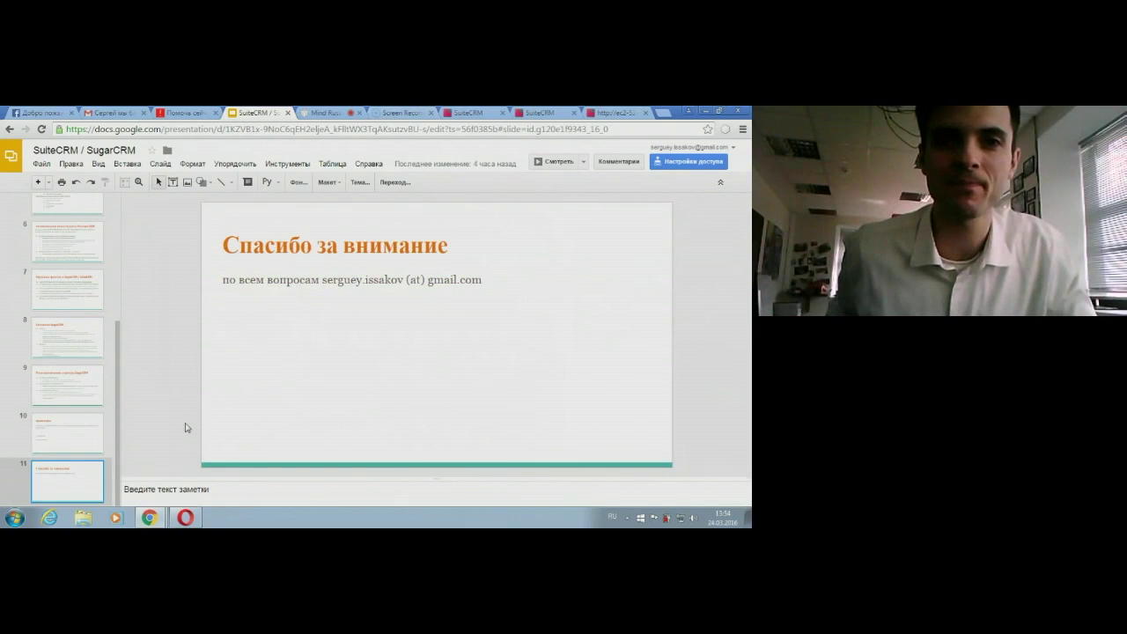
click(324, 115)
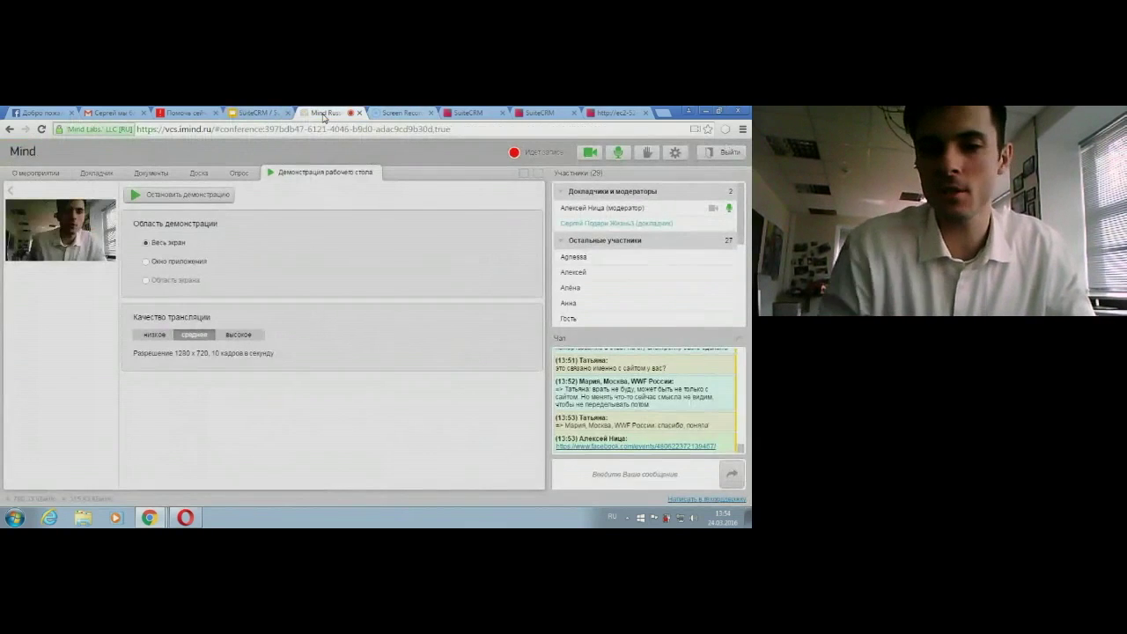